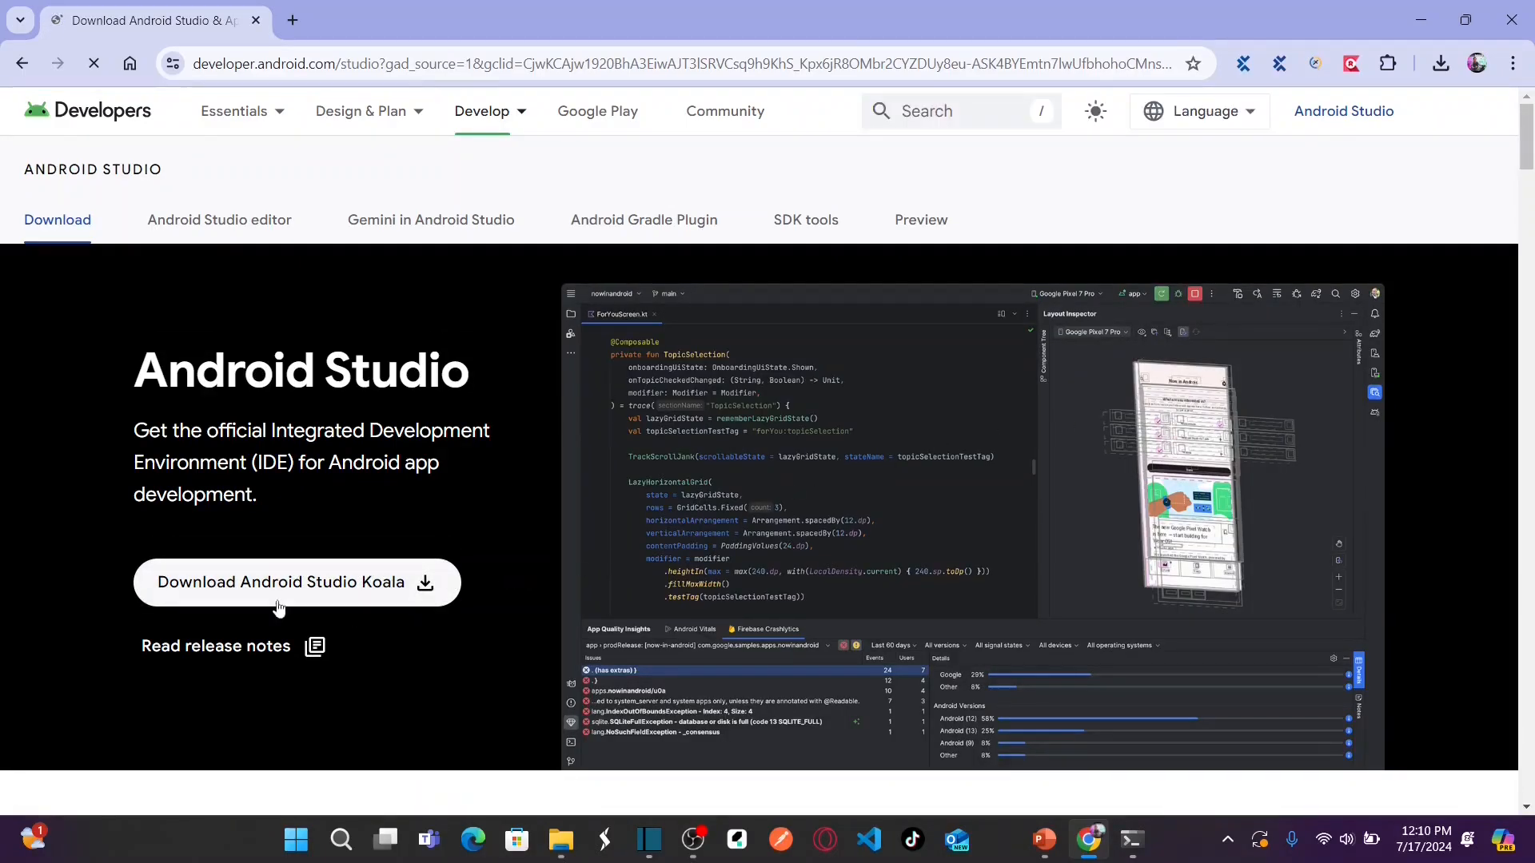
- Download Android Studio Koala 2024.1.1 Patch 1 for Windows, agreeing to the terms and saving the installer in Downloads
click(423, 586)
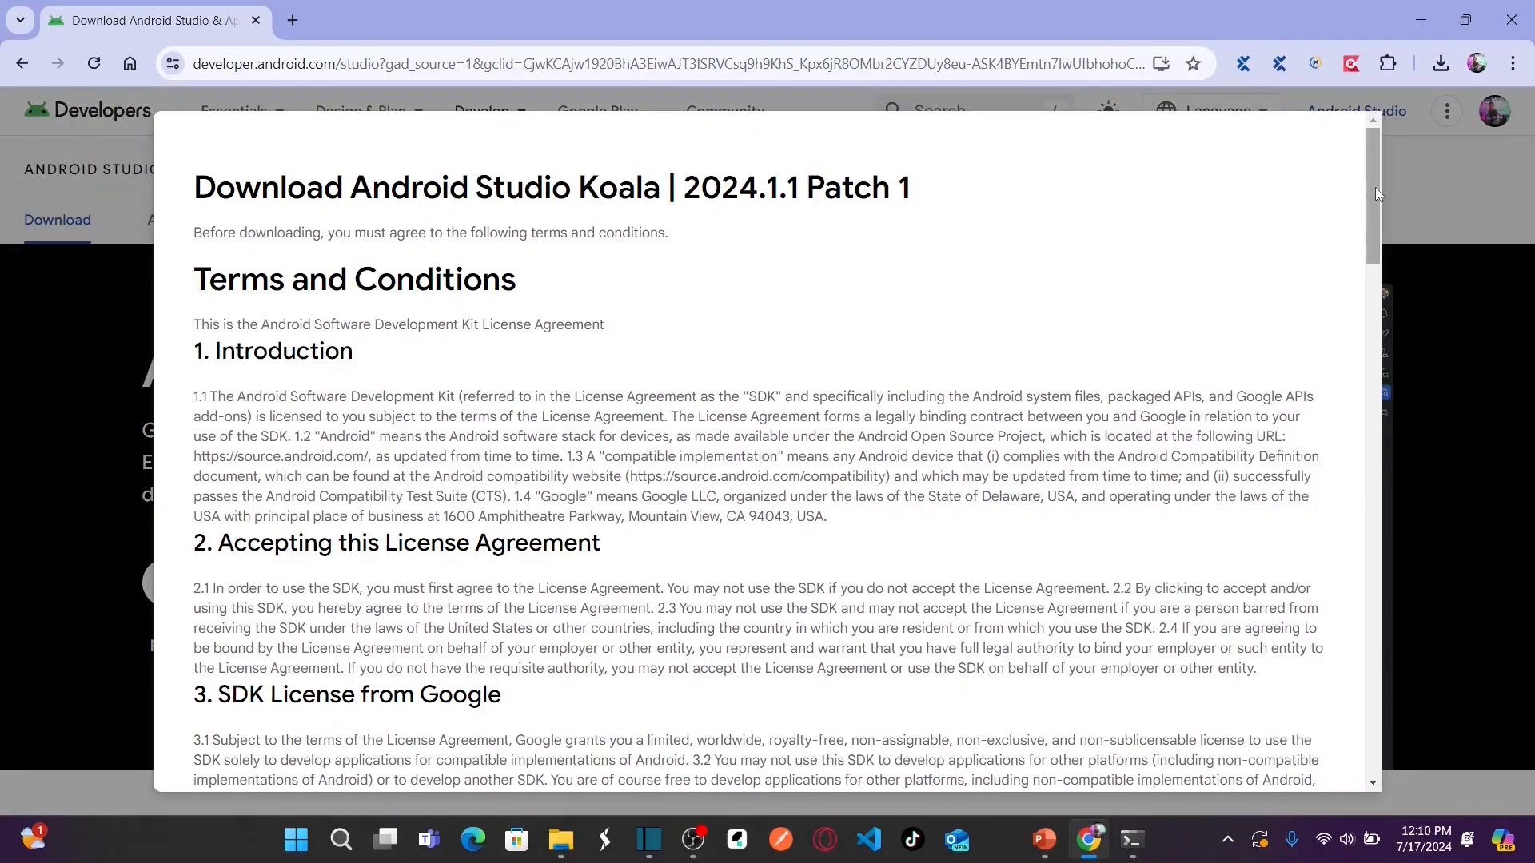
drag(1373, 194, 1354, 722)
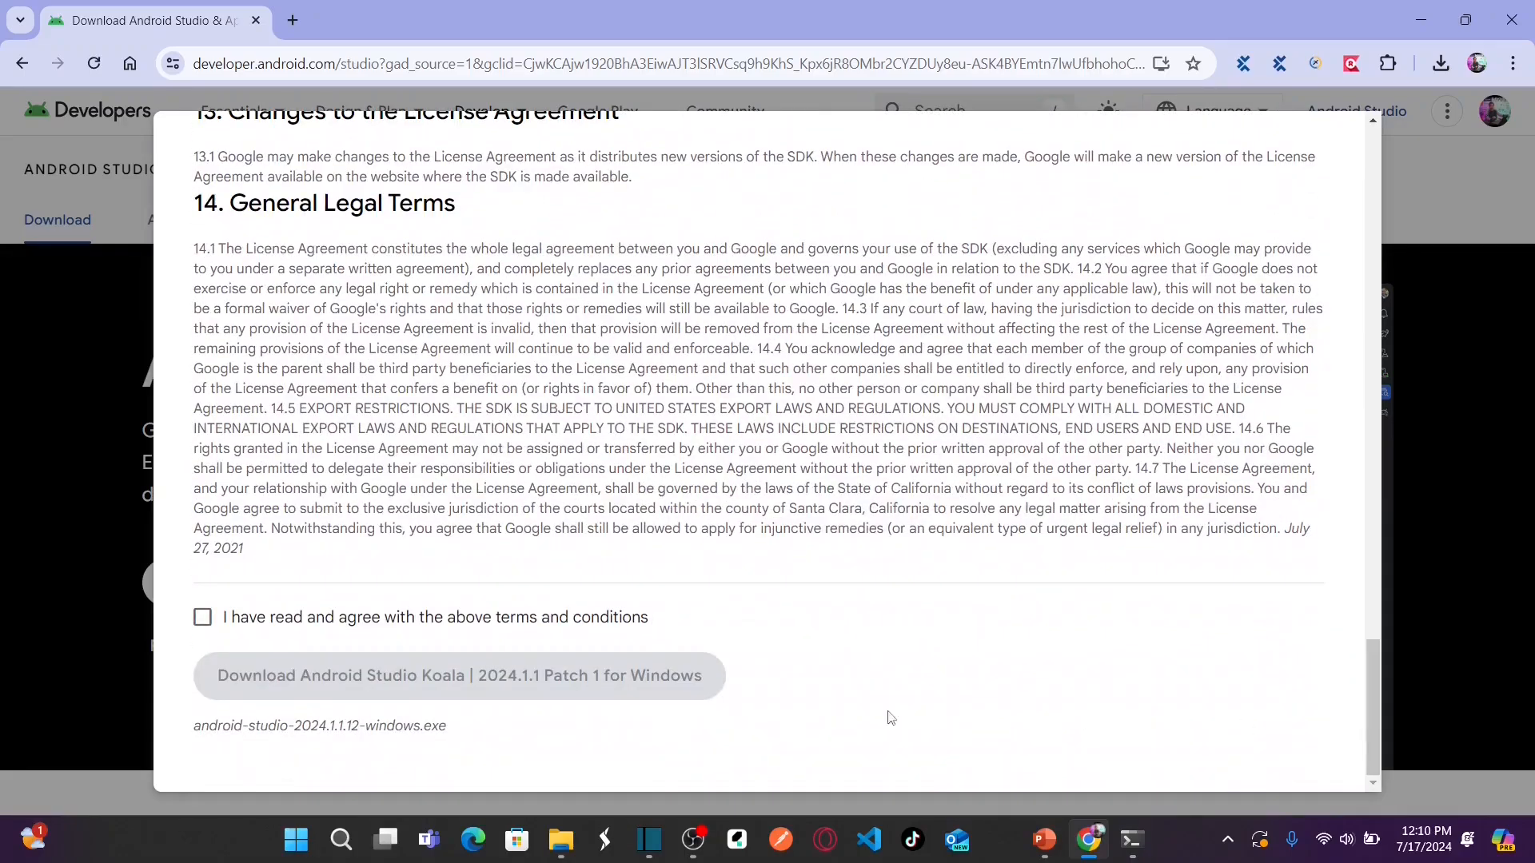
click(202, 619)
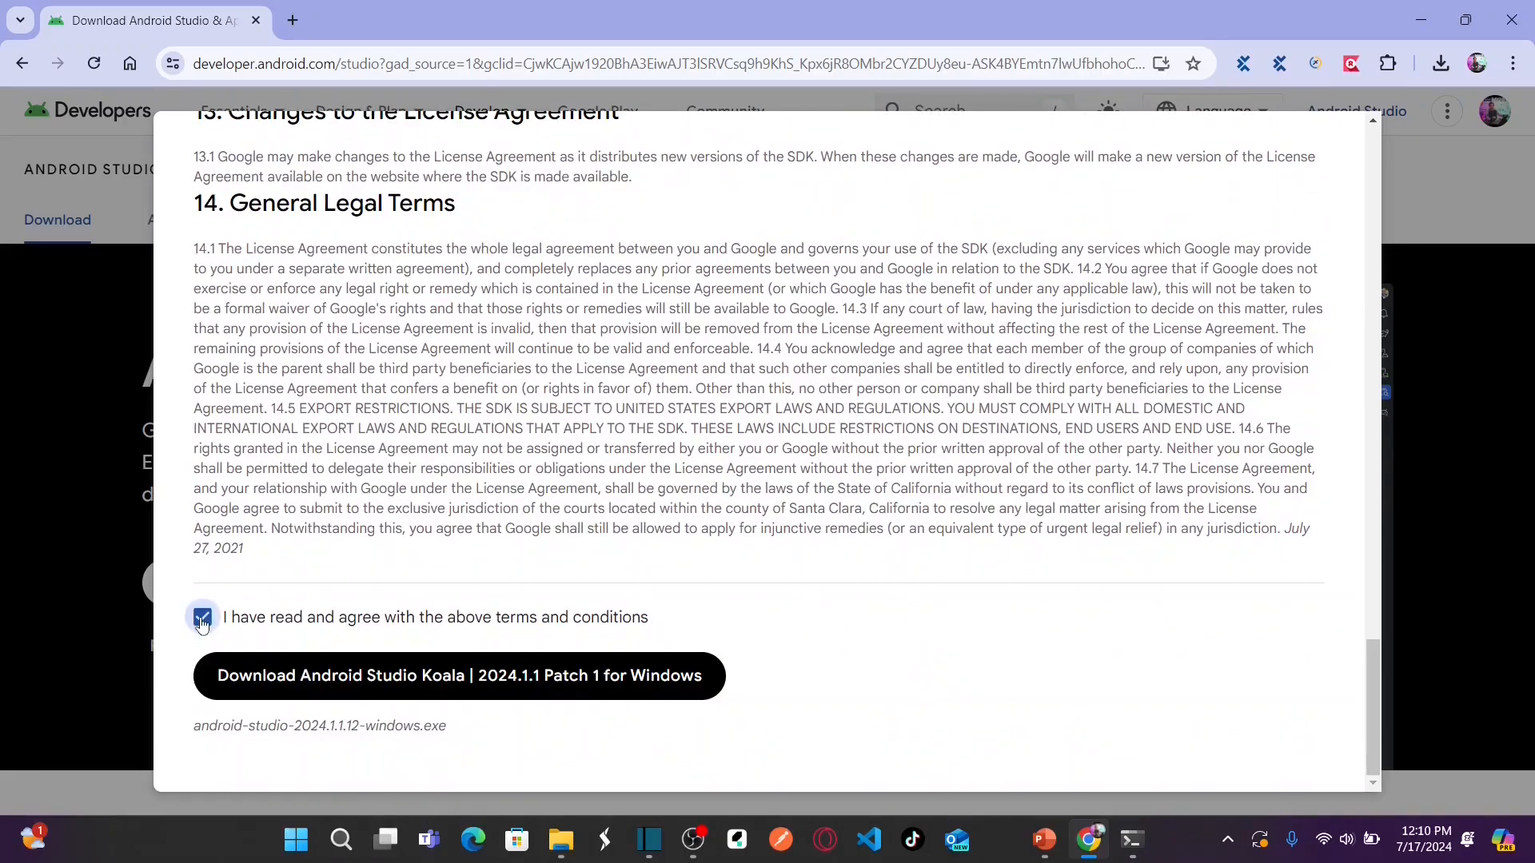
click(523, 681)
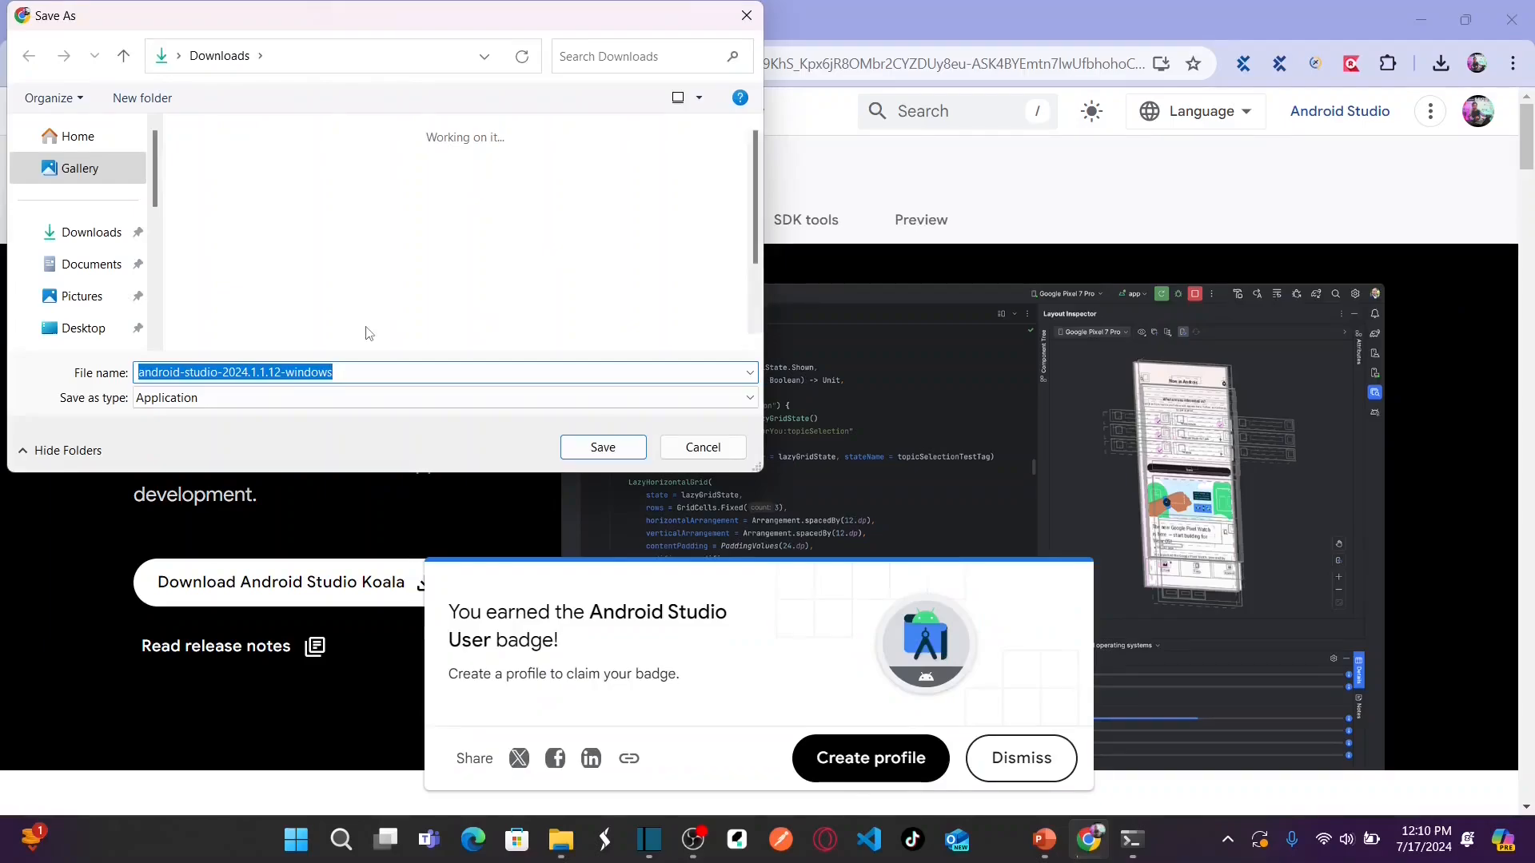
click(598, 449)
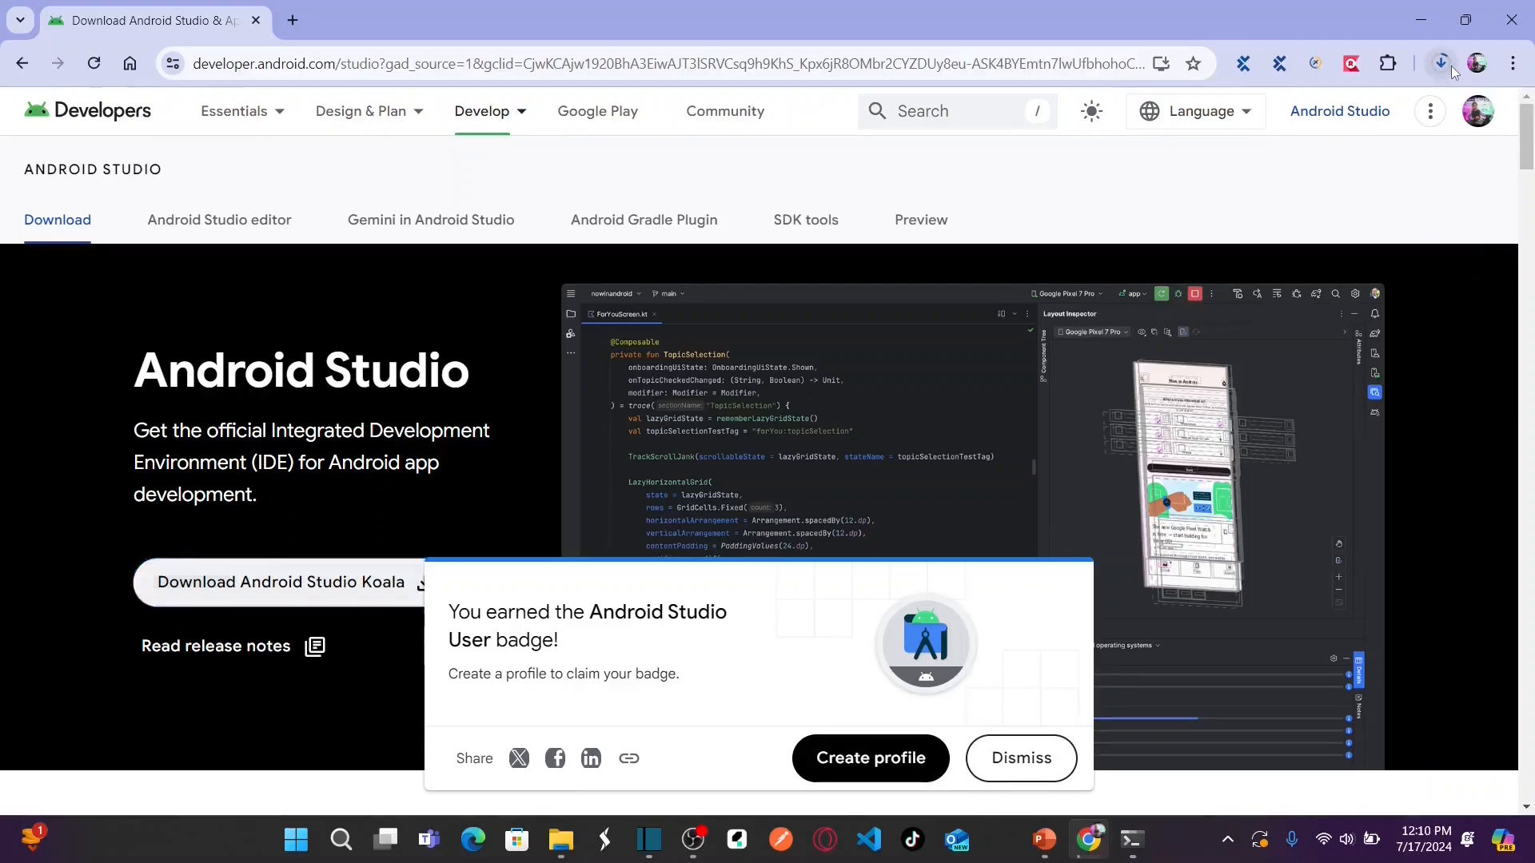
- Show the recent downloads in their folder and launch the android-studio-2024.1.1.12-windows installer
click(1443, 64)
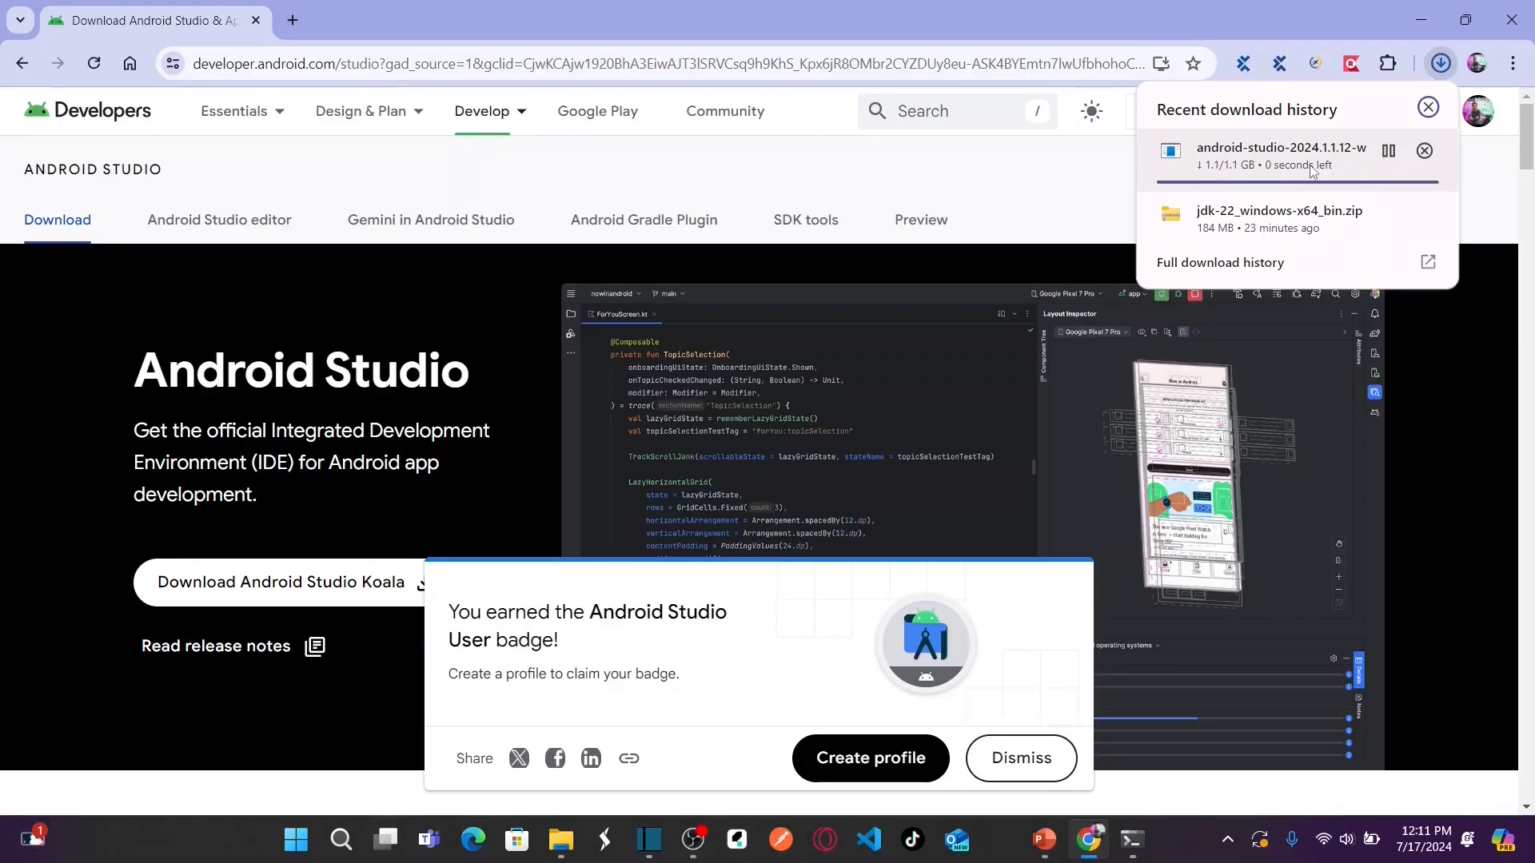
click(1390, 215)
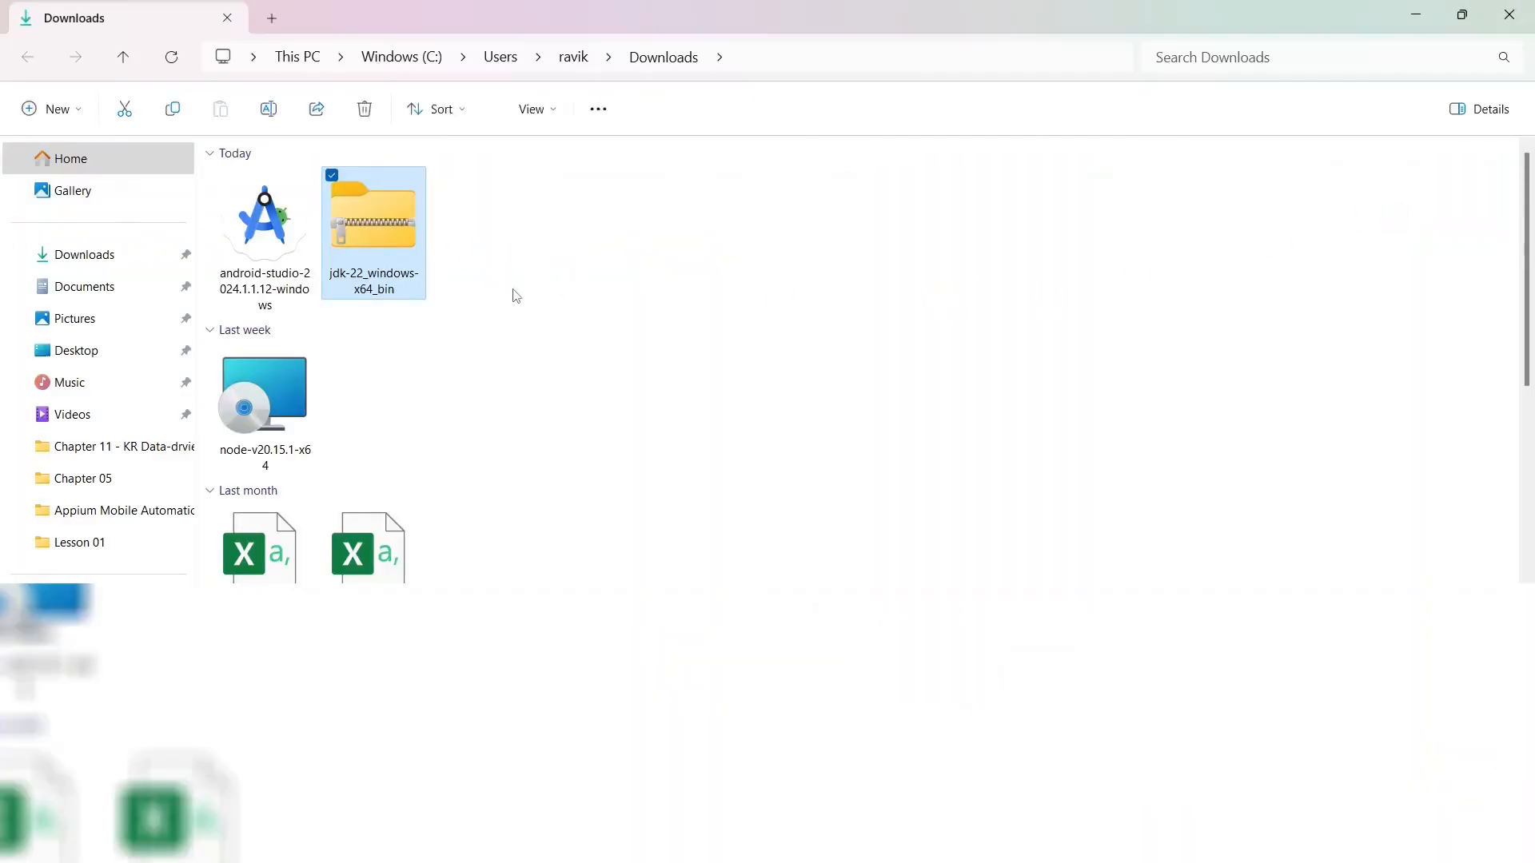
click(284, 270)
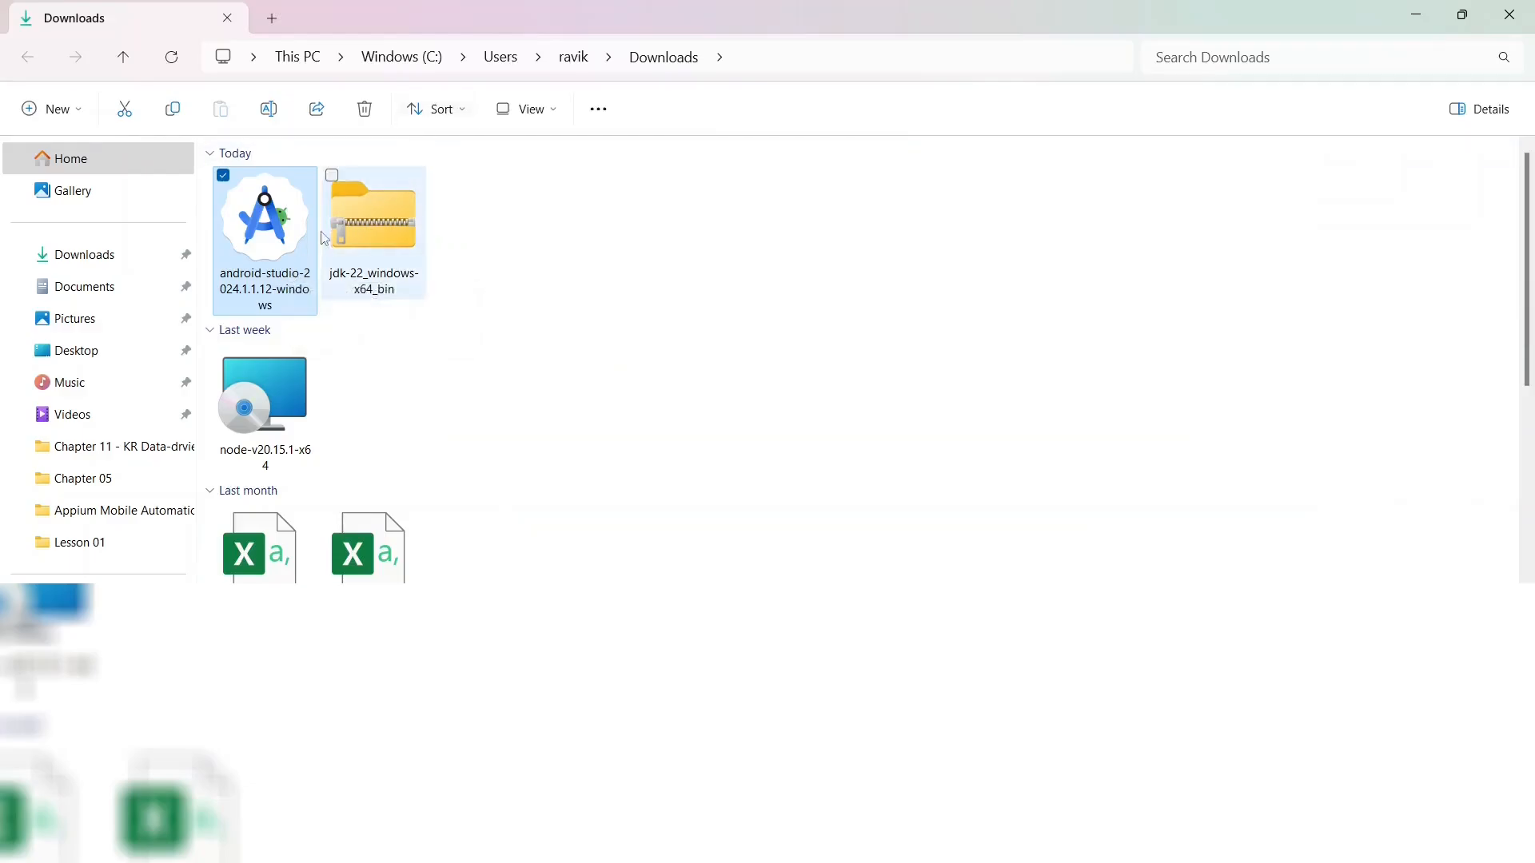
double_click(276, 262)
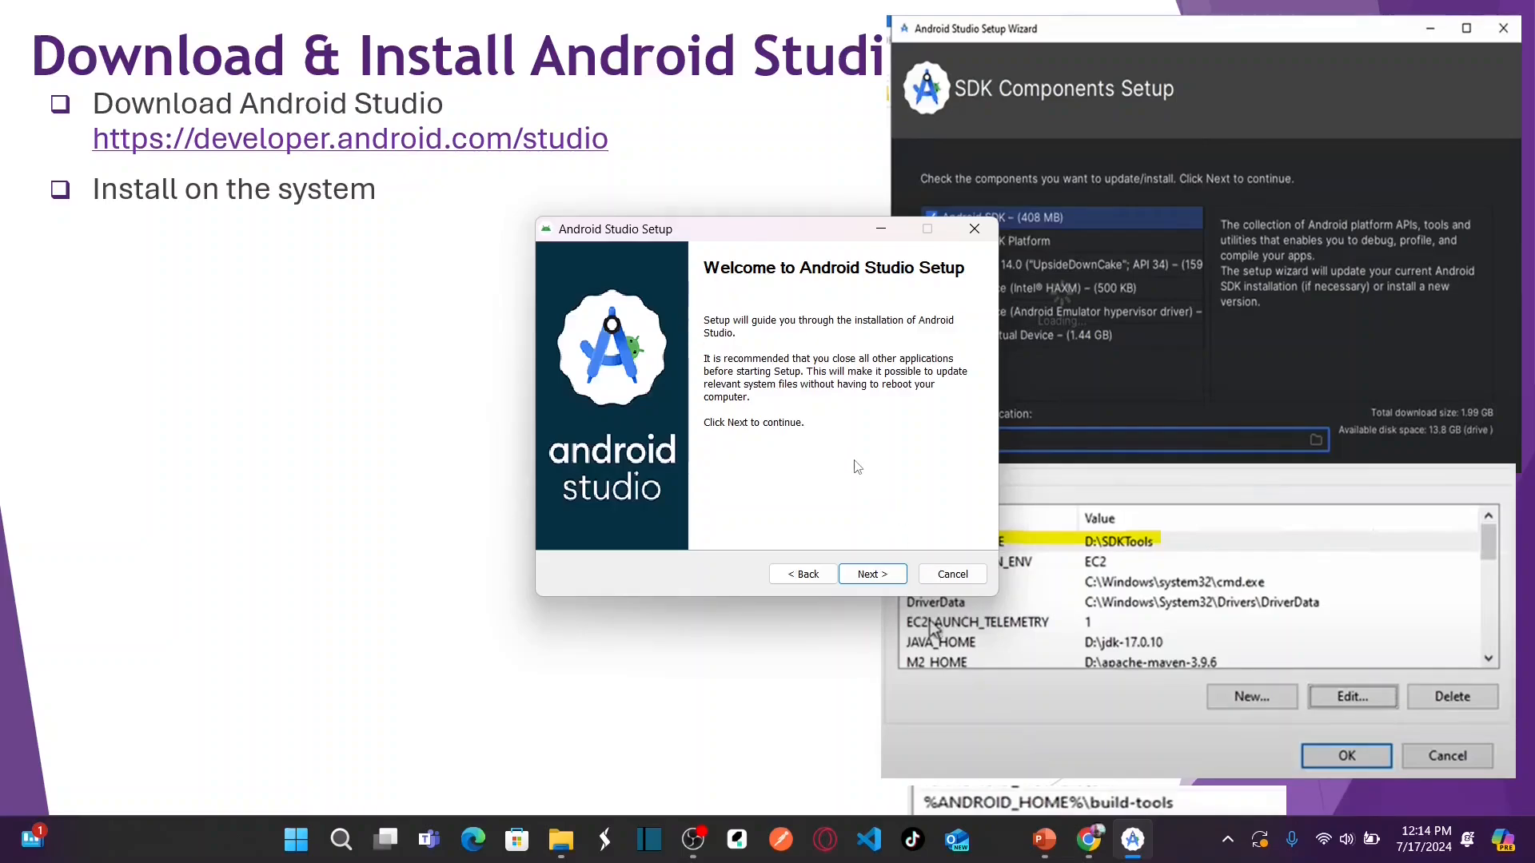
- Proceed through the setup welcome page and choose the Android Studio and Android Virtual Device components for installation
click(874, 575)
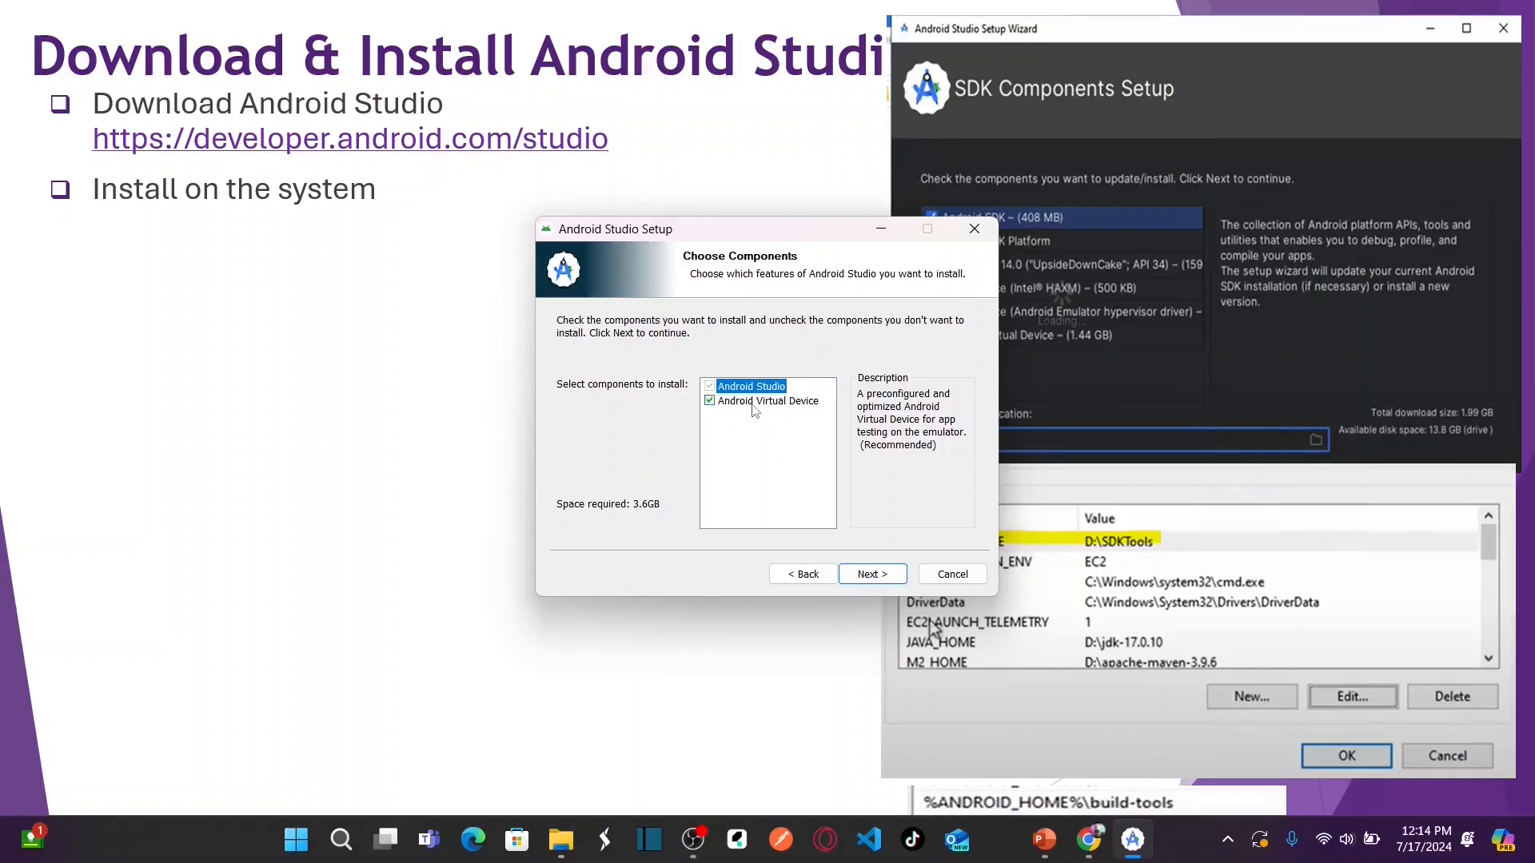
click(710, 402)
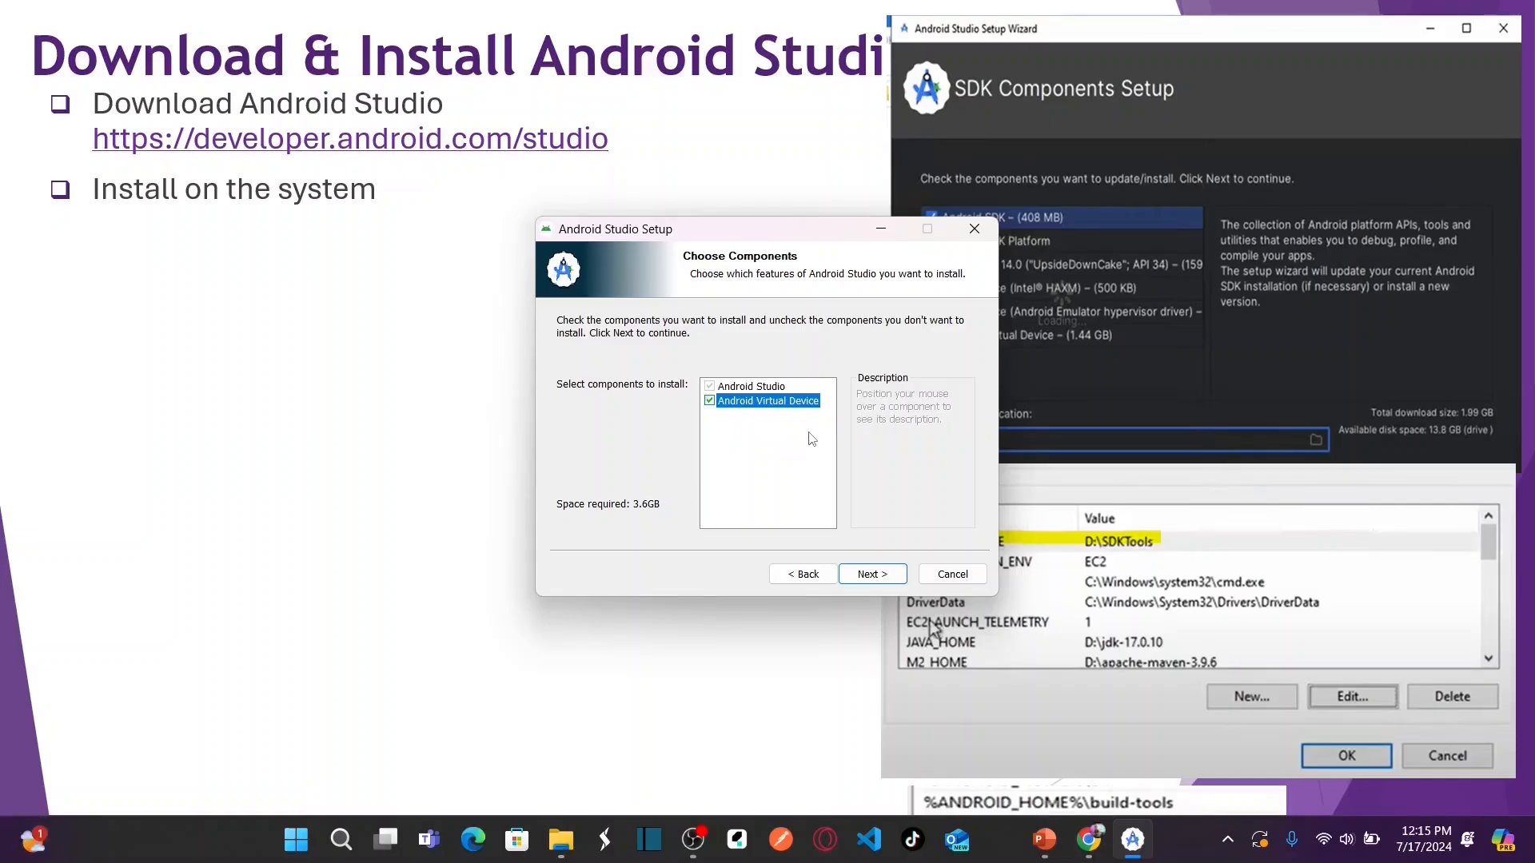
click(888, 578)
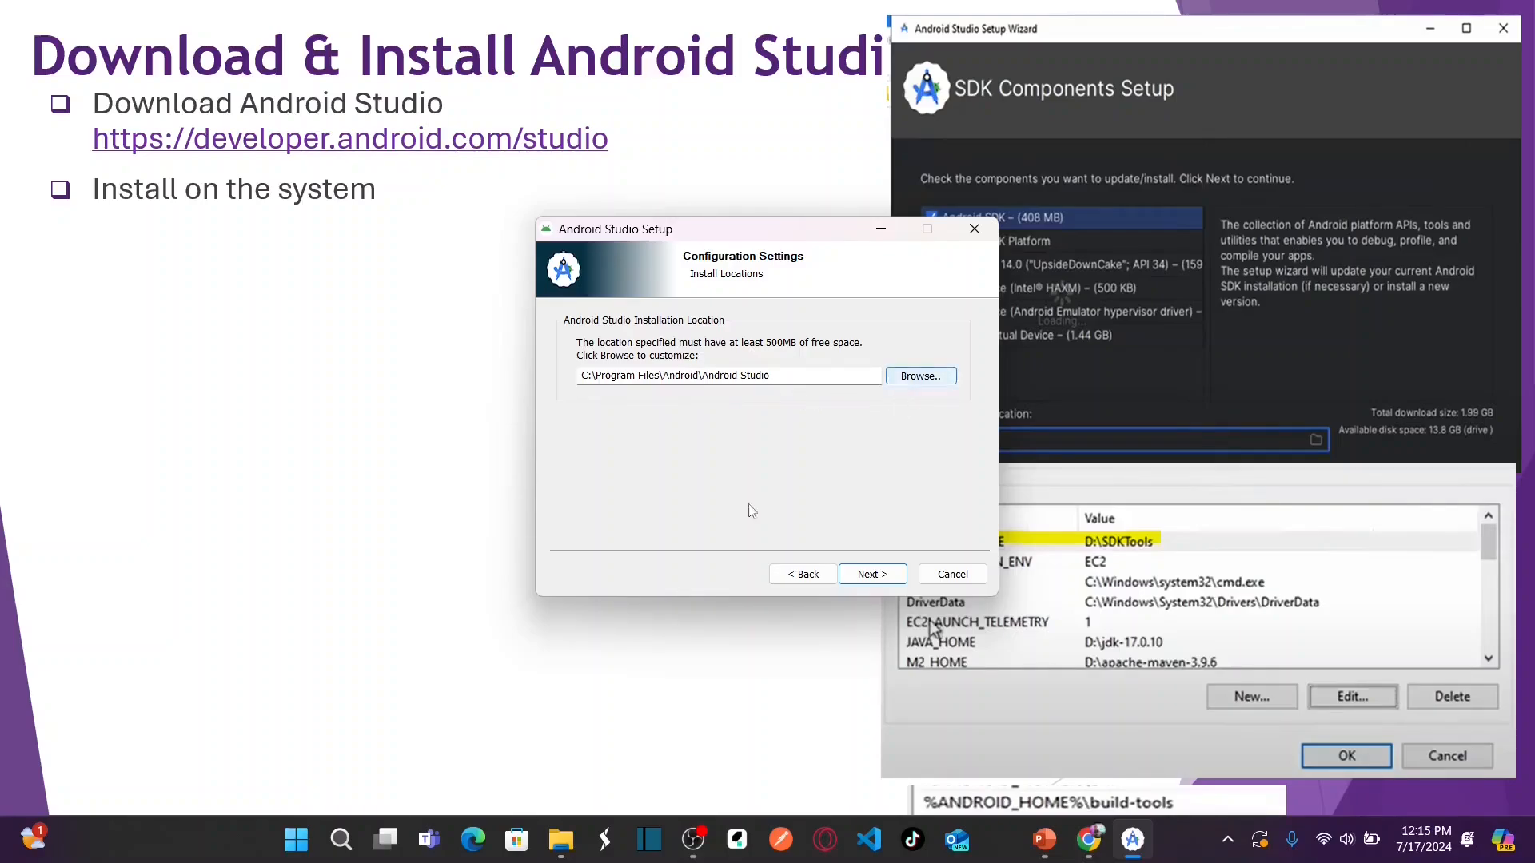
- Create a new folder named AndroidStudio at the root of the Windows (C:) drive in File Explorer
mouse_move(562, 839)
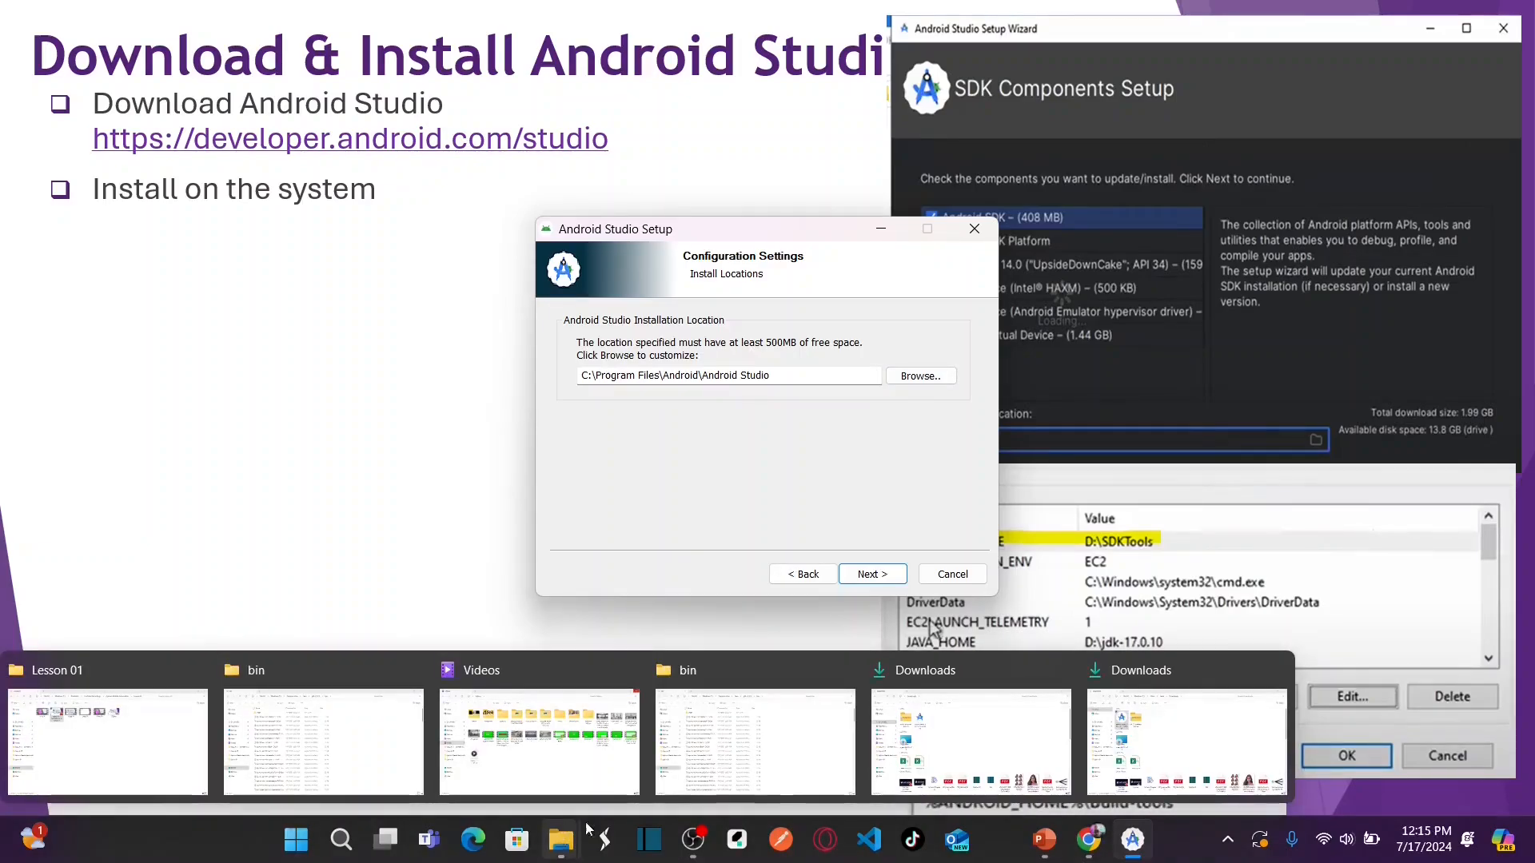
click(752, 760)
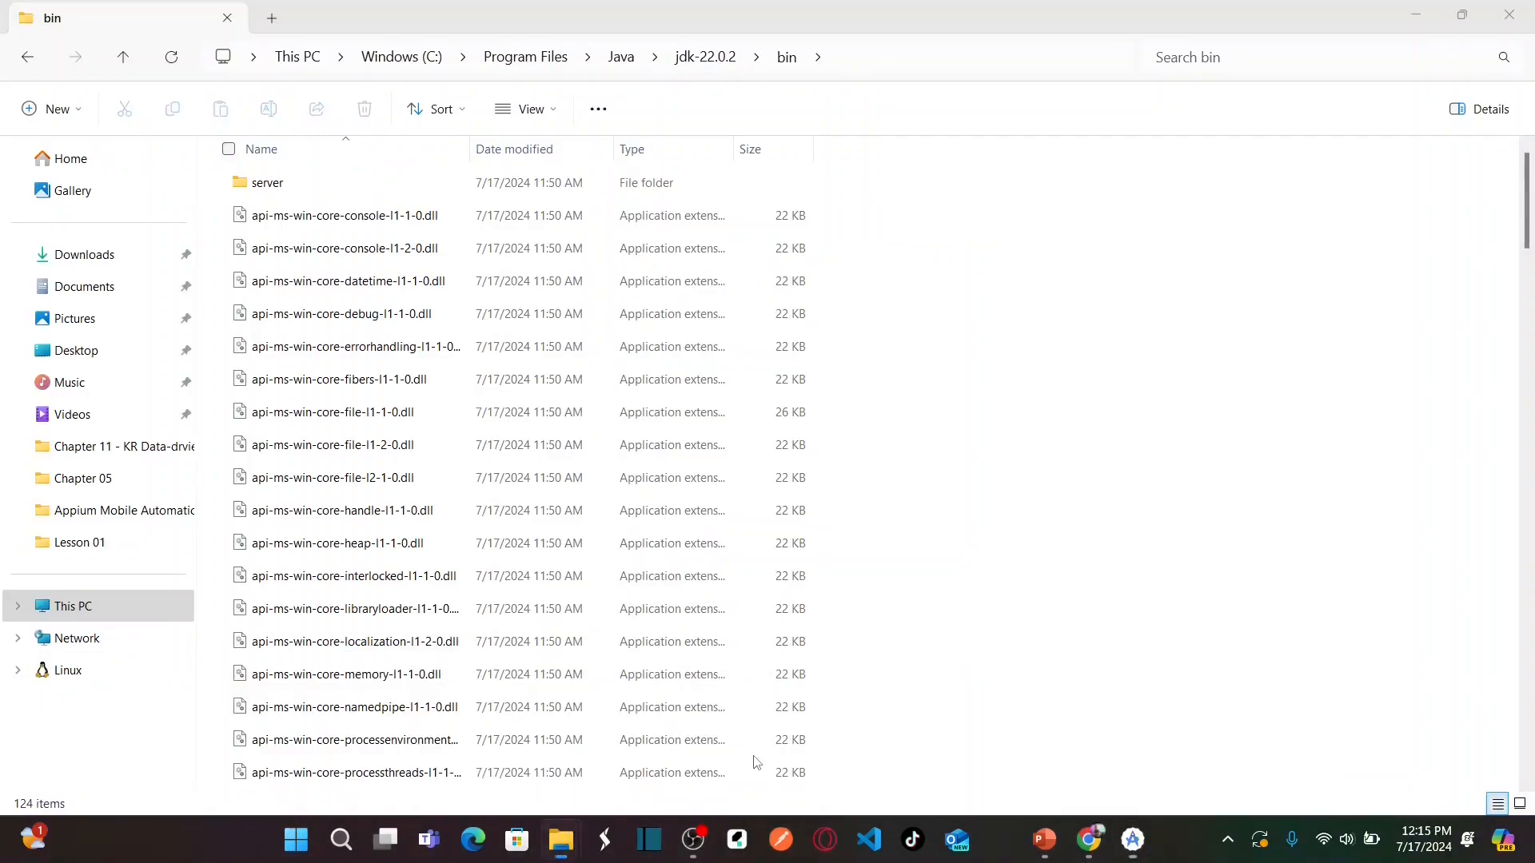
click(123, 605)
double_click(372, 201)
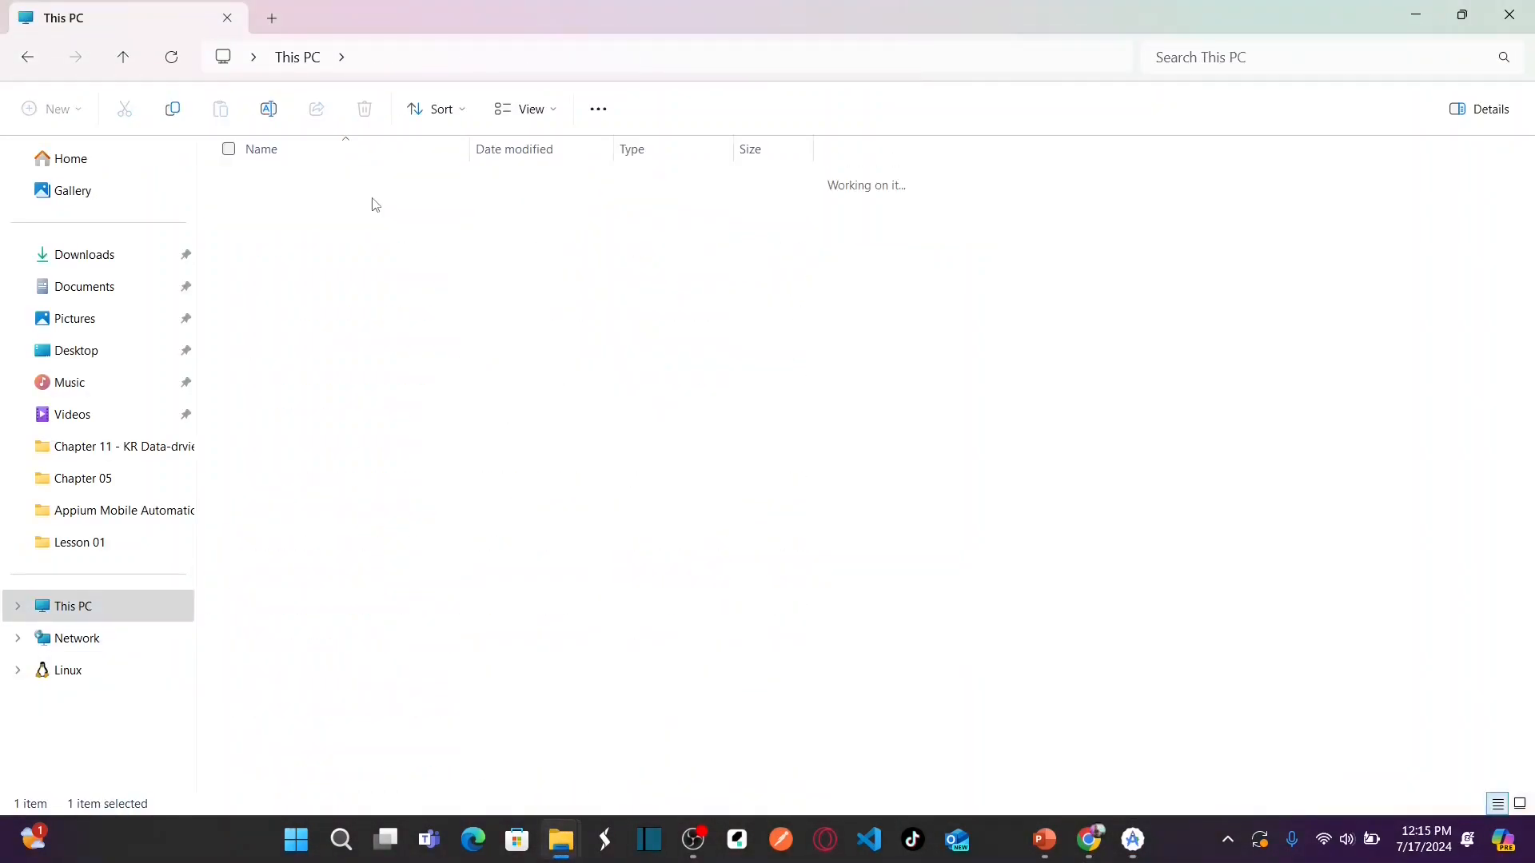
right_click(962, 473)
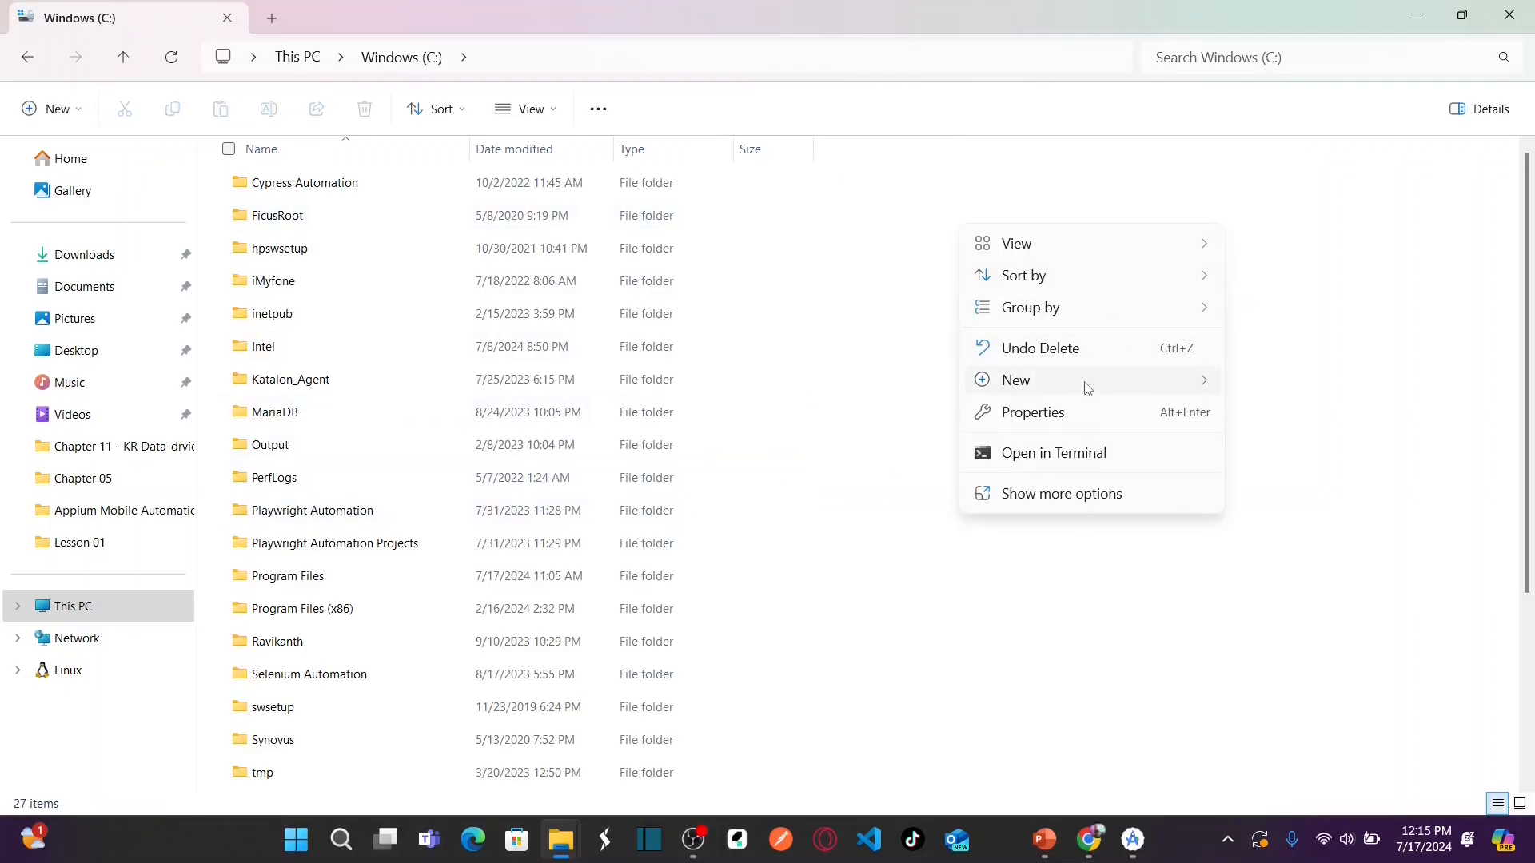
mouse_move(1086, 387)
click(1292, 389)
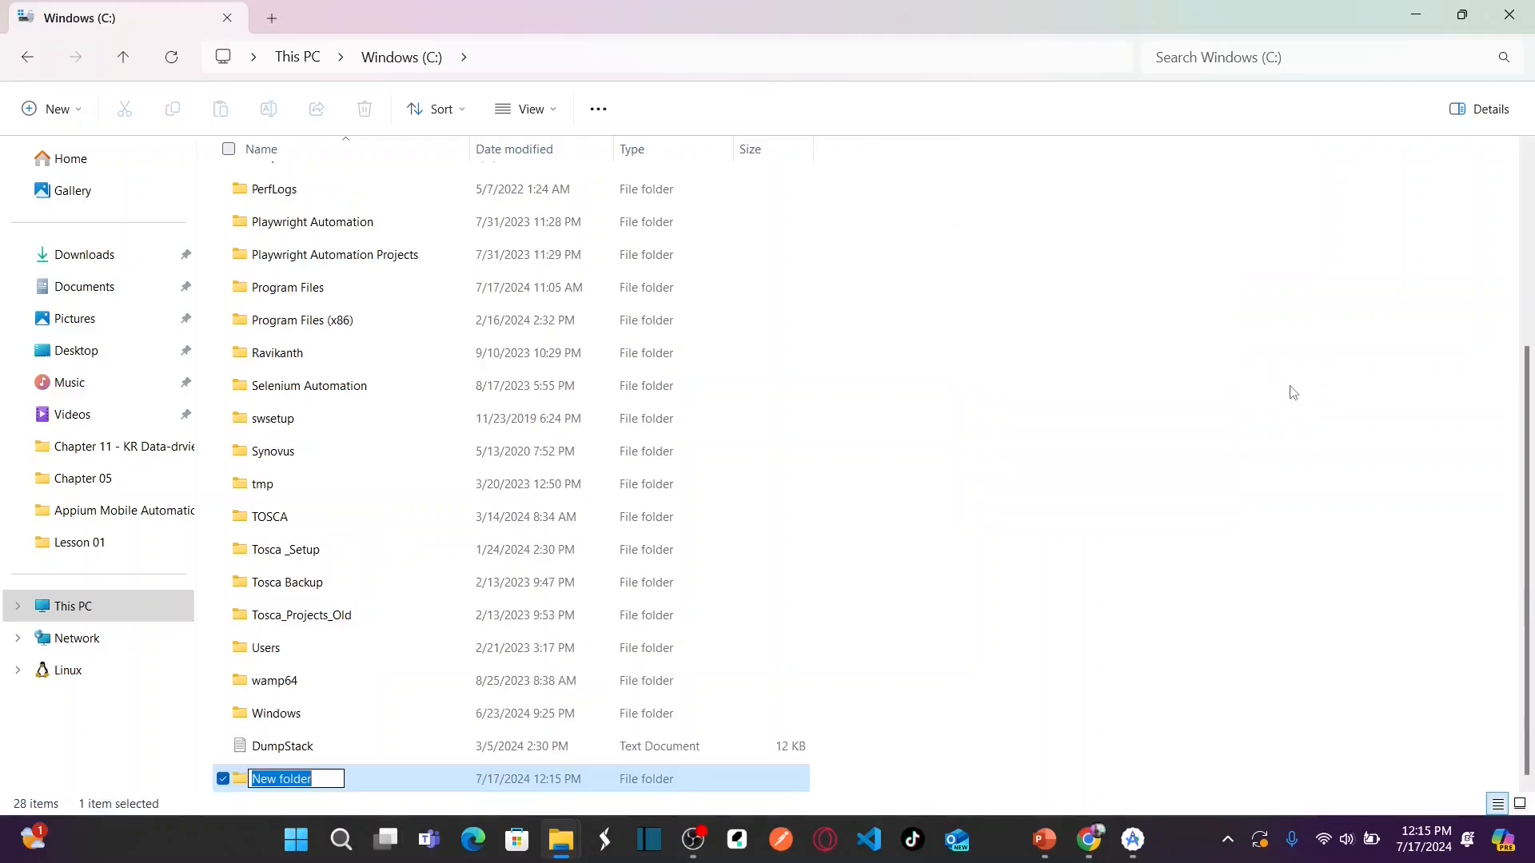
text(Androi)
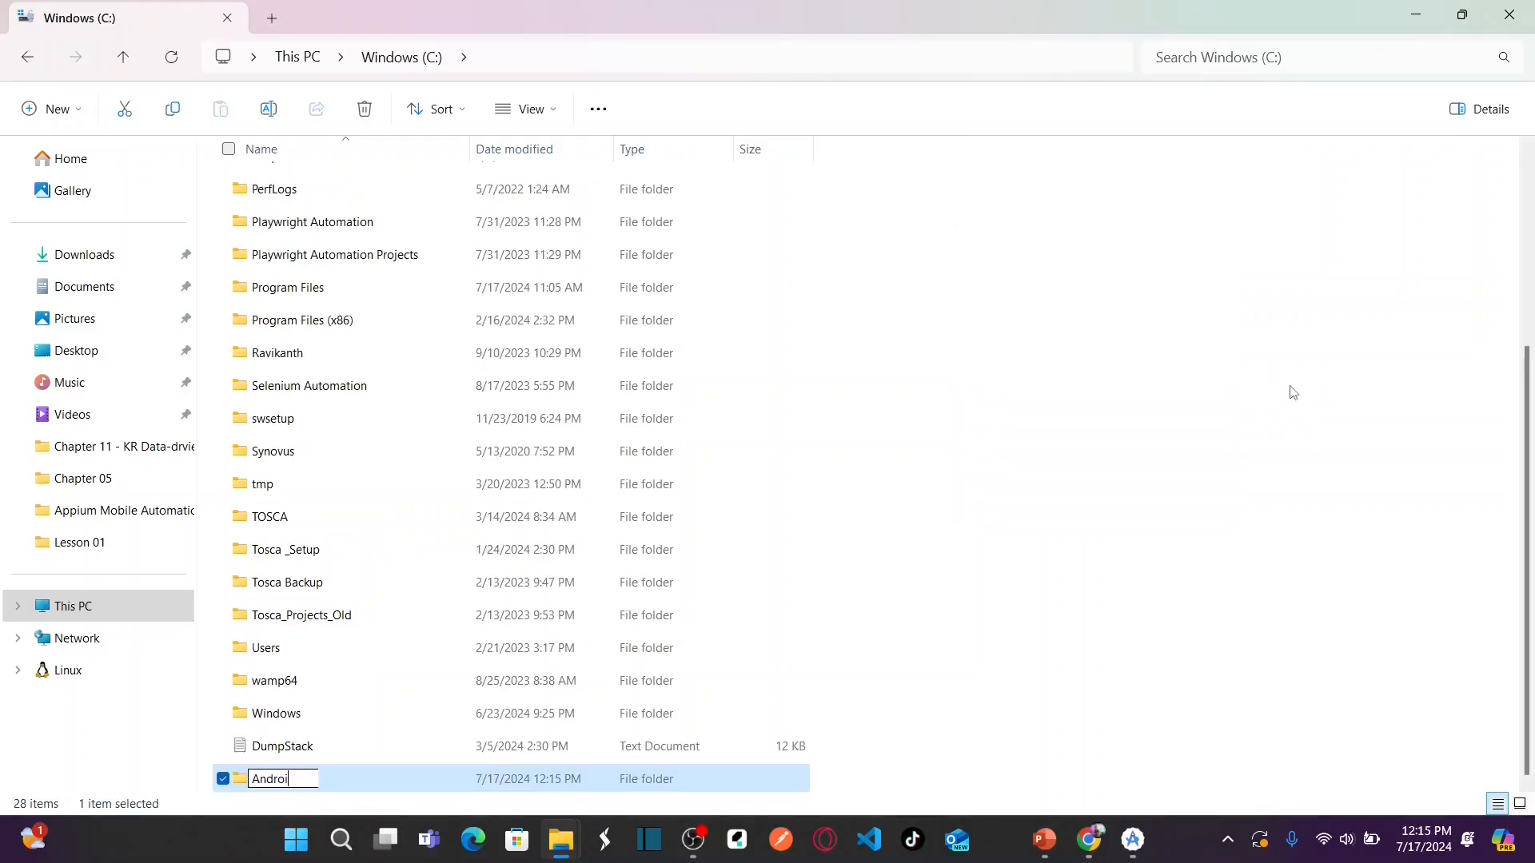
text(dStudio)
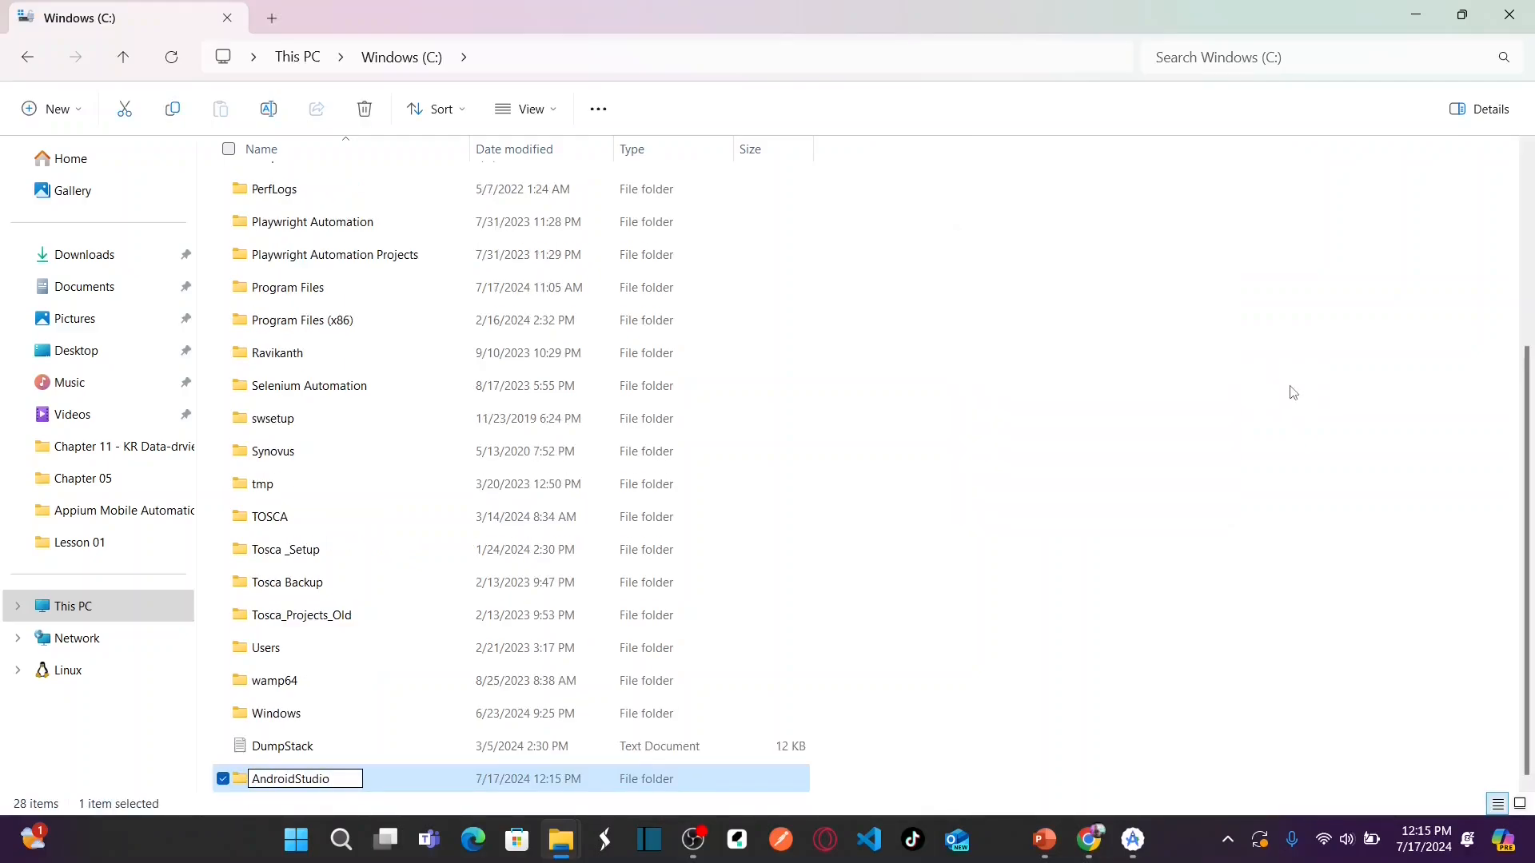
click(241, 794)
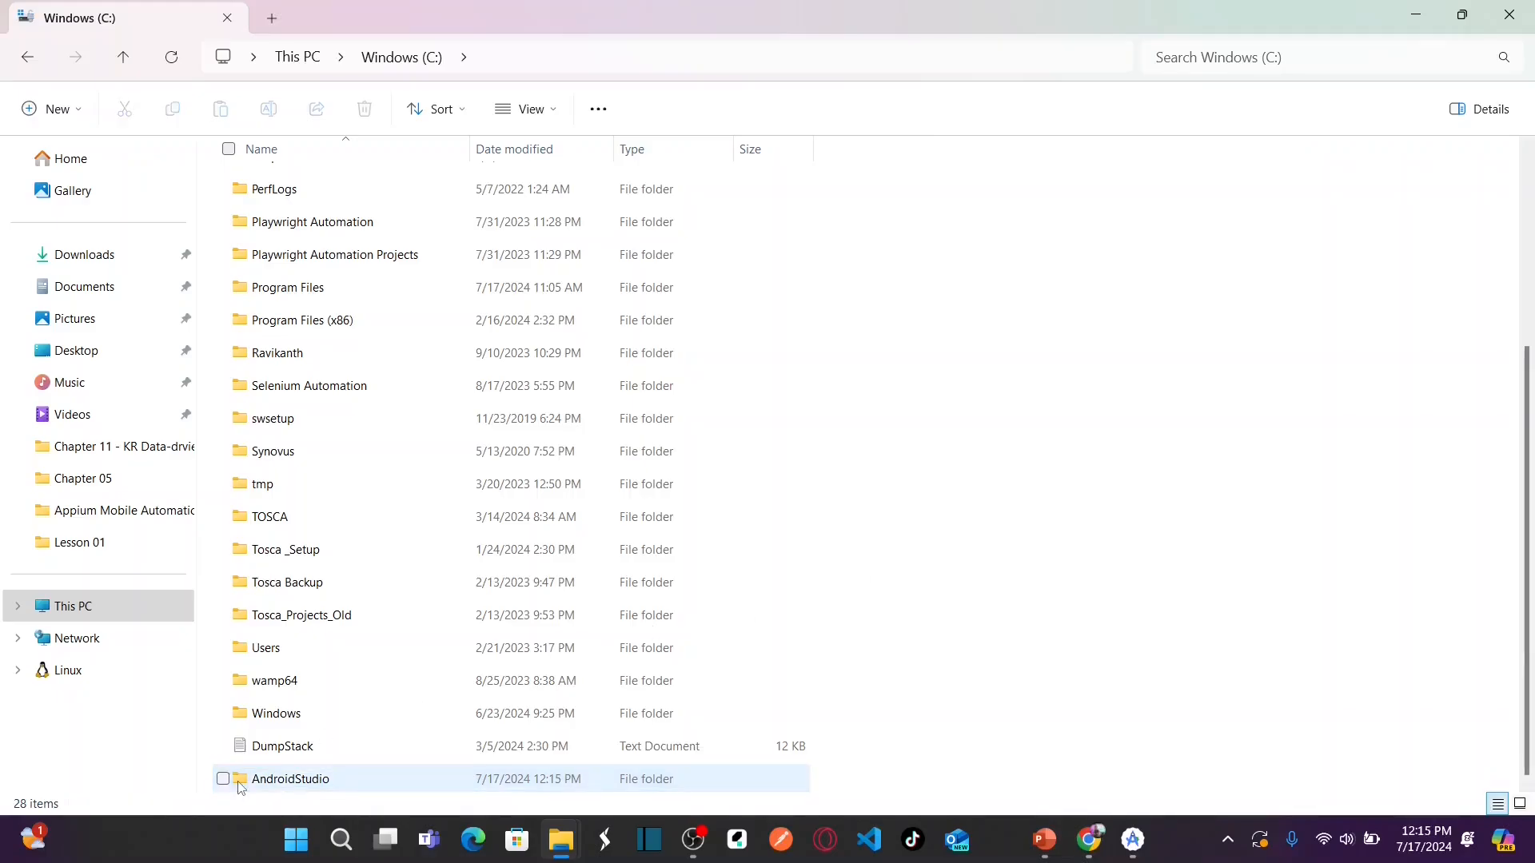
- Copy the path of the new AndroidStudio folder and set the setup's installation location to C:\AndroidStudio
double_click(241, 780)
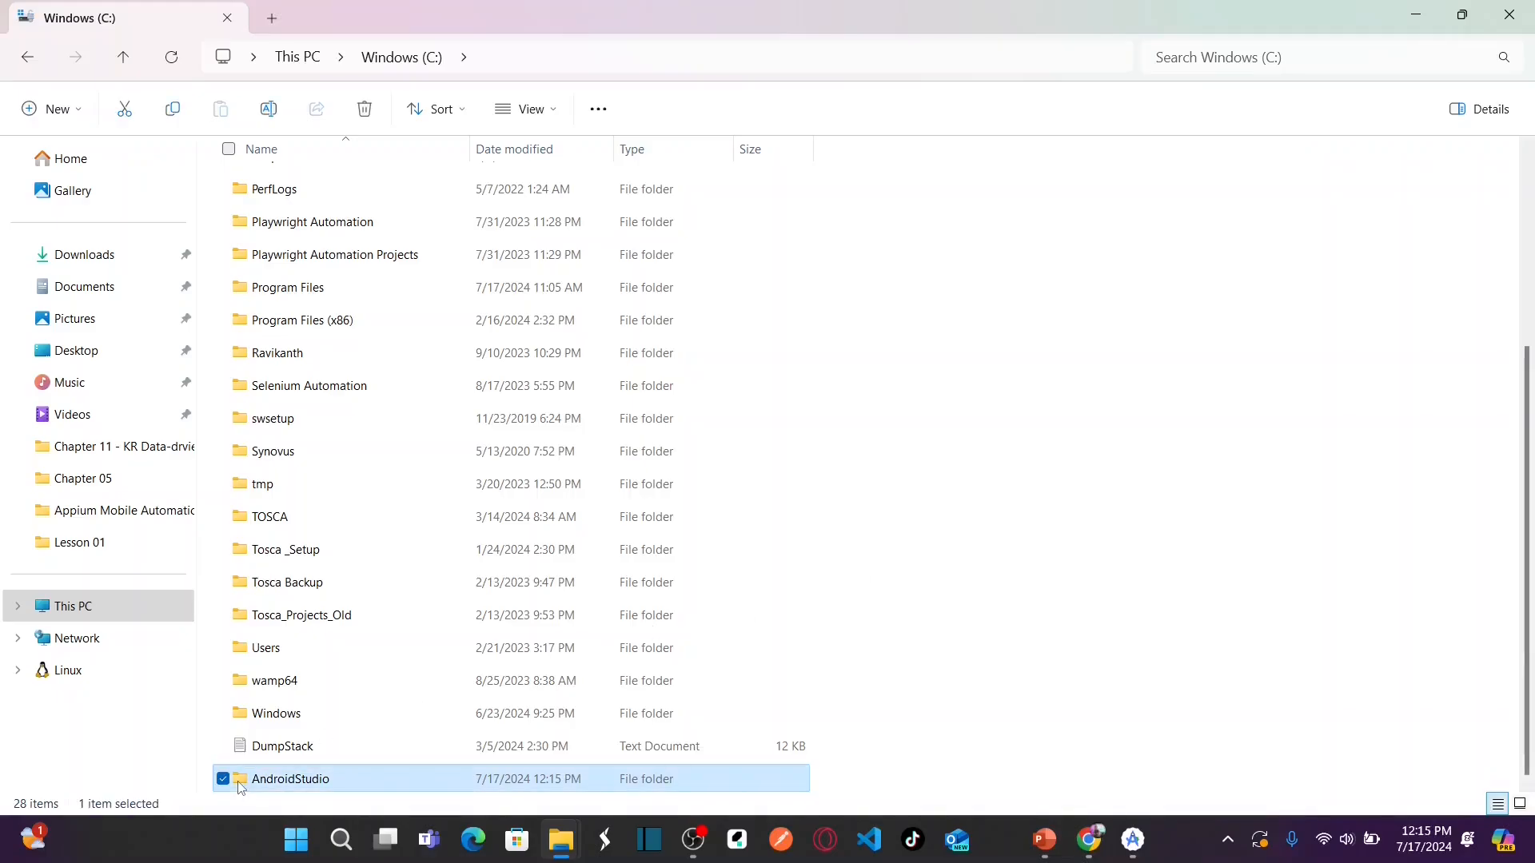
click(605, 60)
key(ctrl+c)
key(Escape)
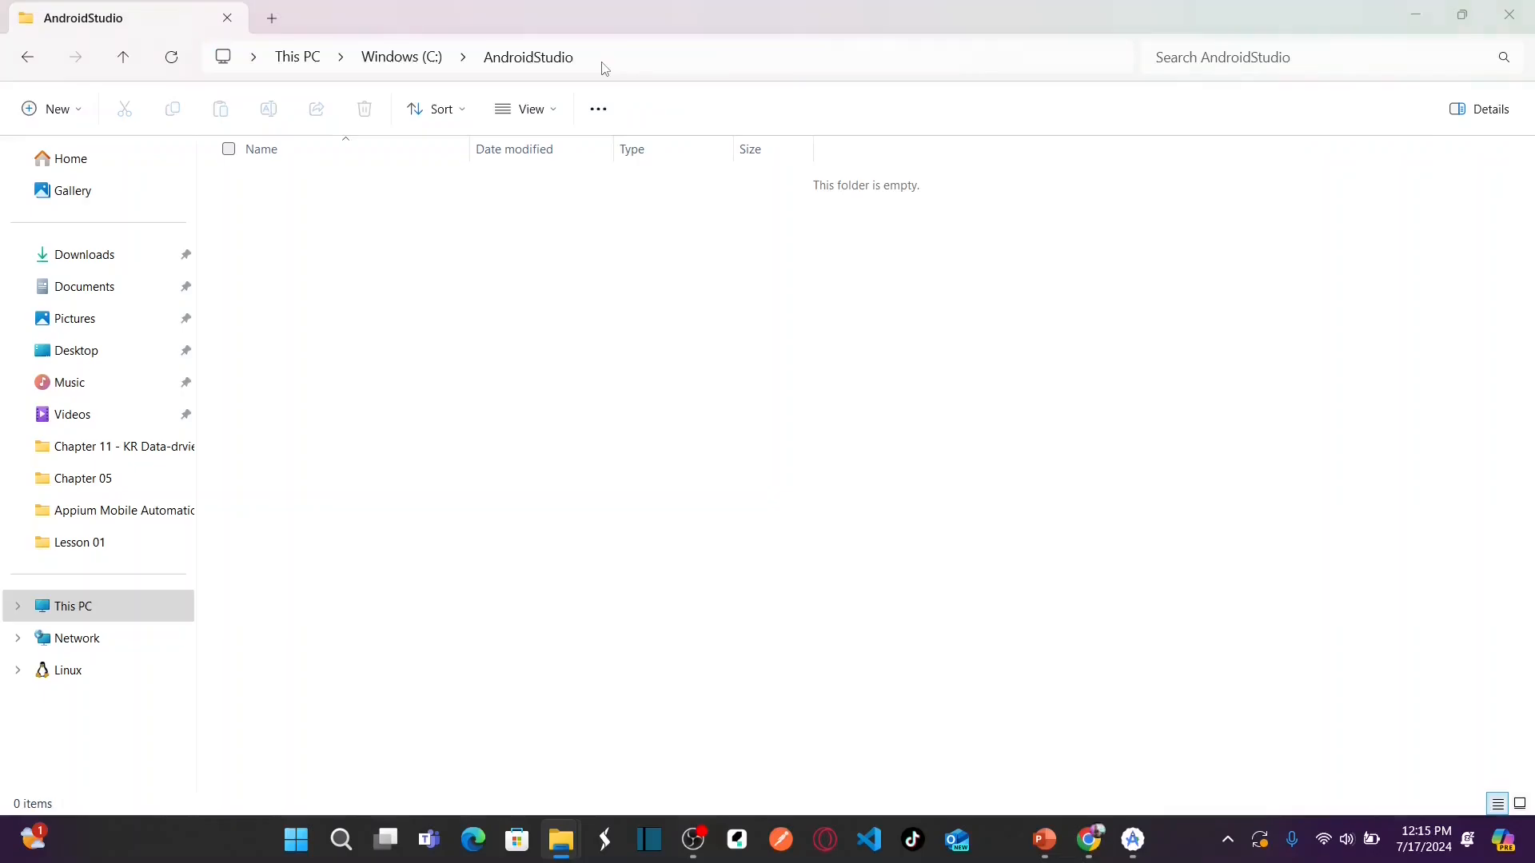
key(alt+Tab)
key(alt+Tab)
key(alt+Tab)
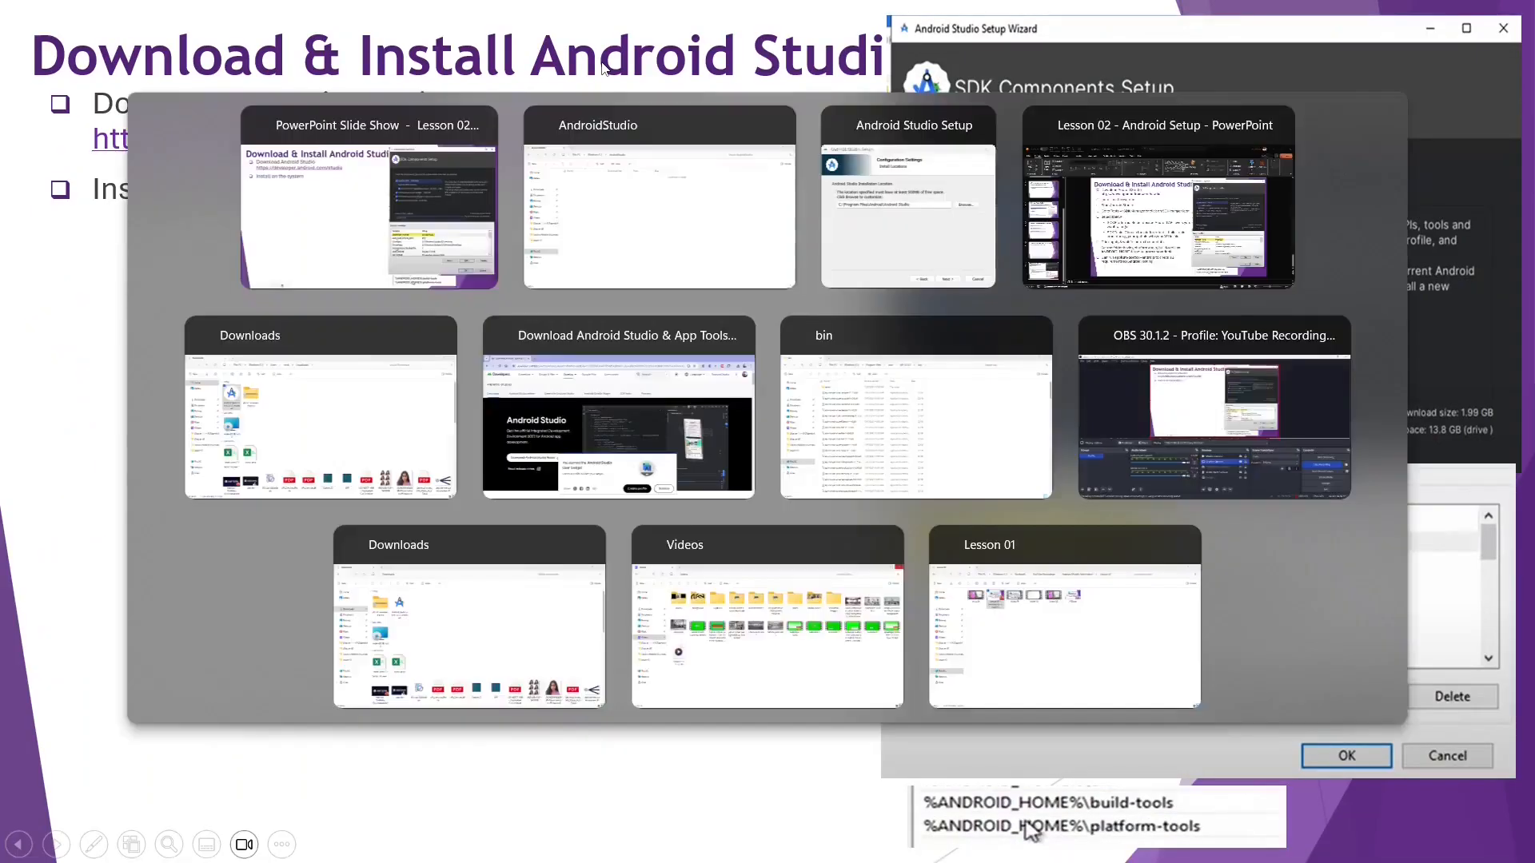
key(alt+Tab)
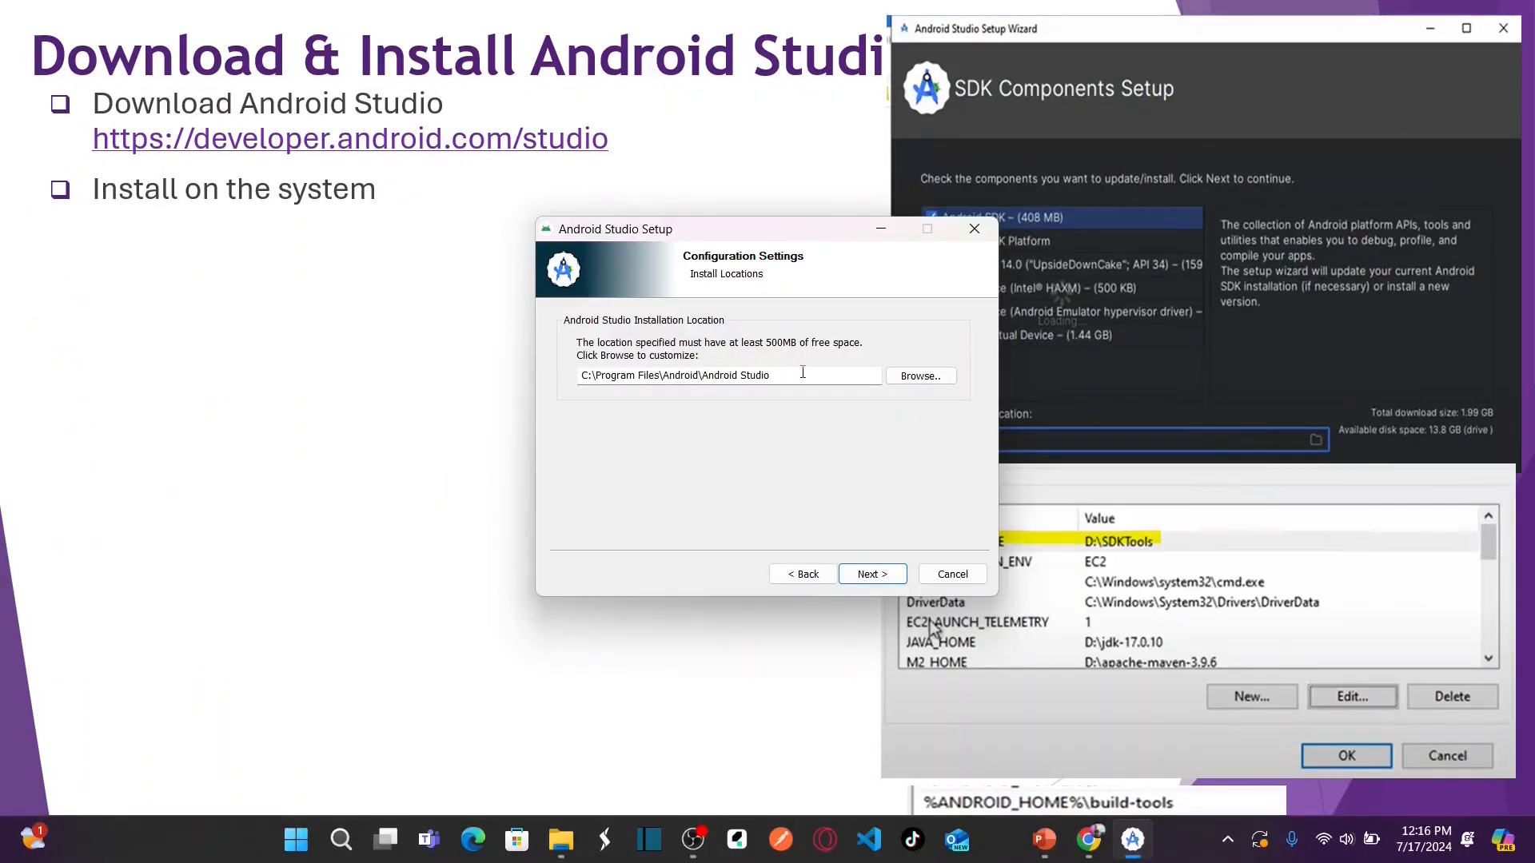
drag(803, 373, 525, 387)
key(ctrl+v)
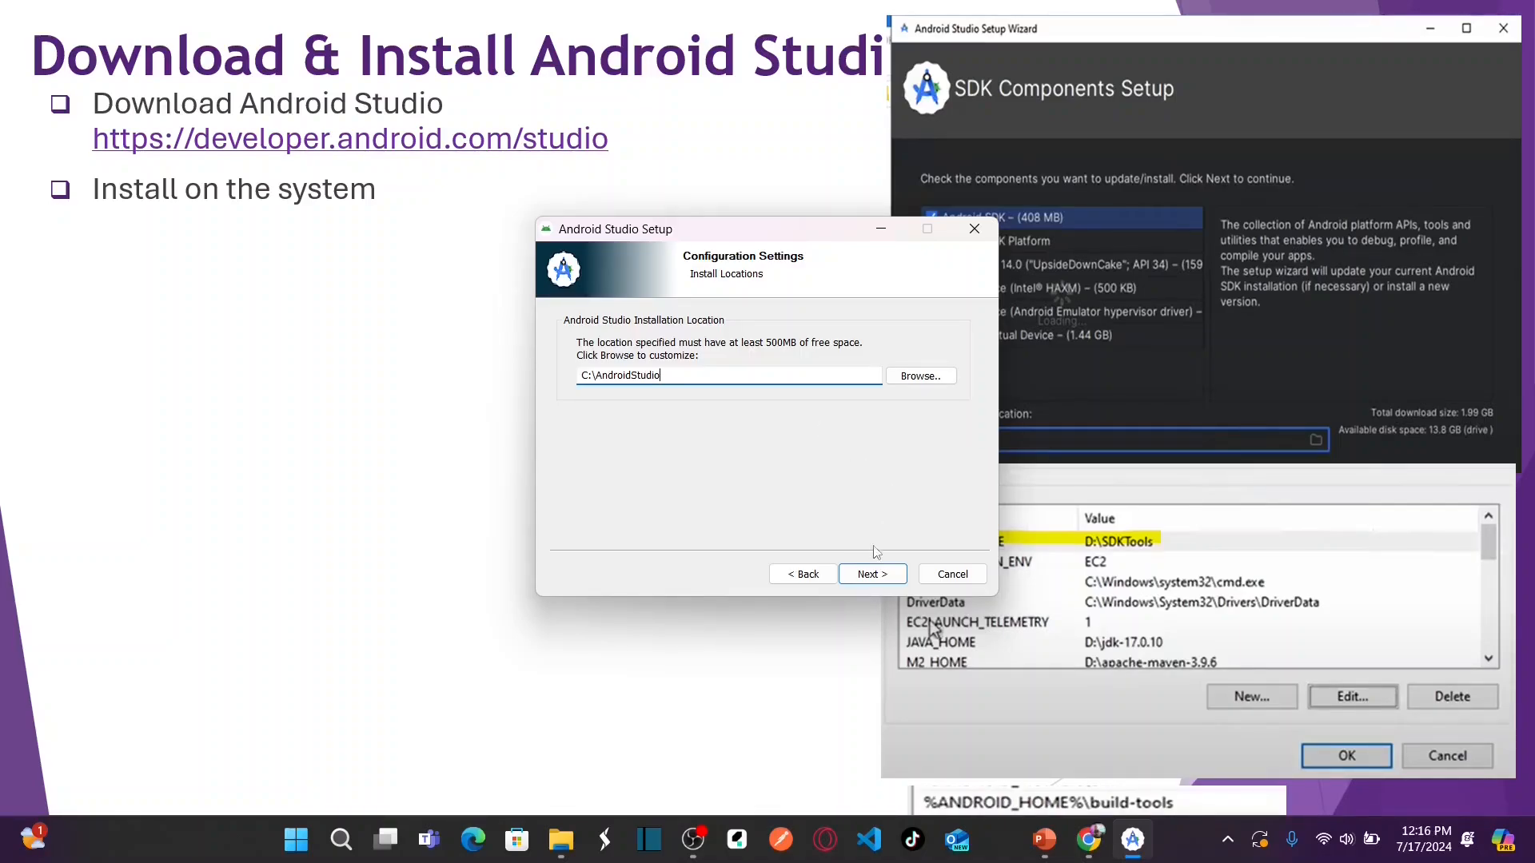
click(872, 574)
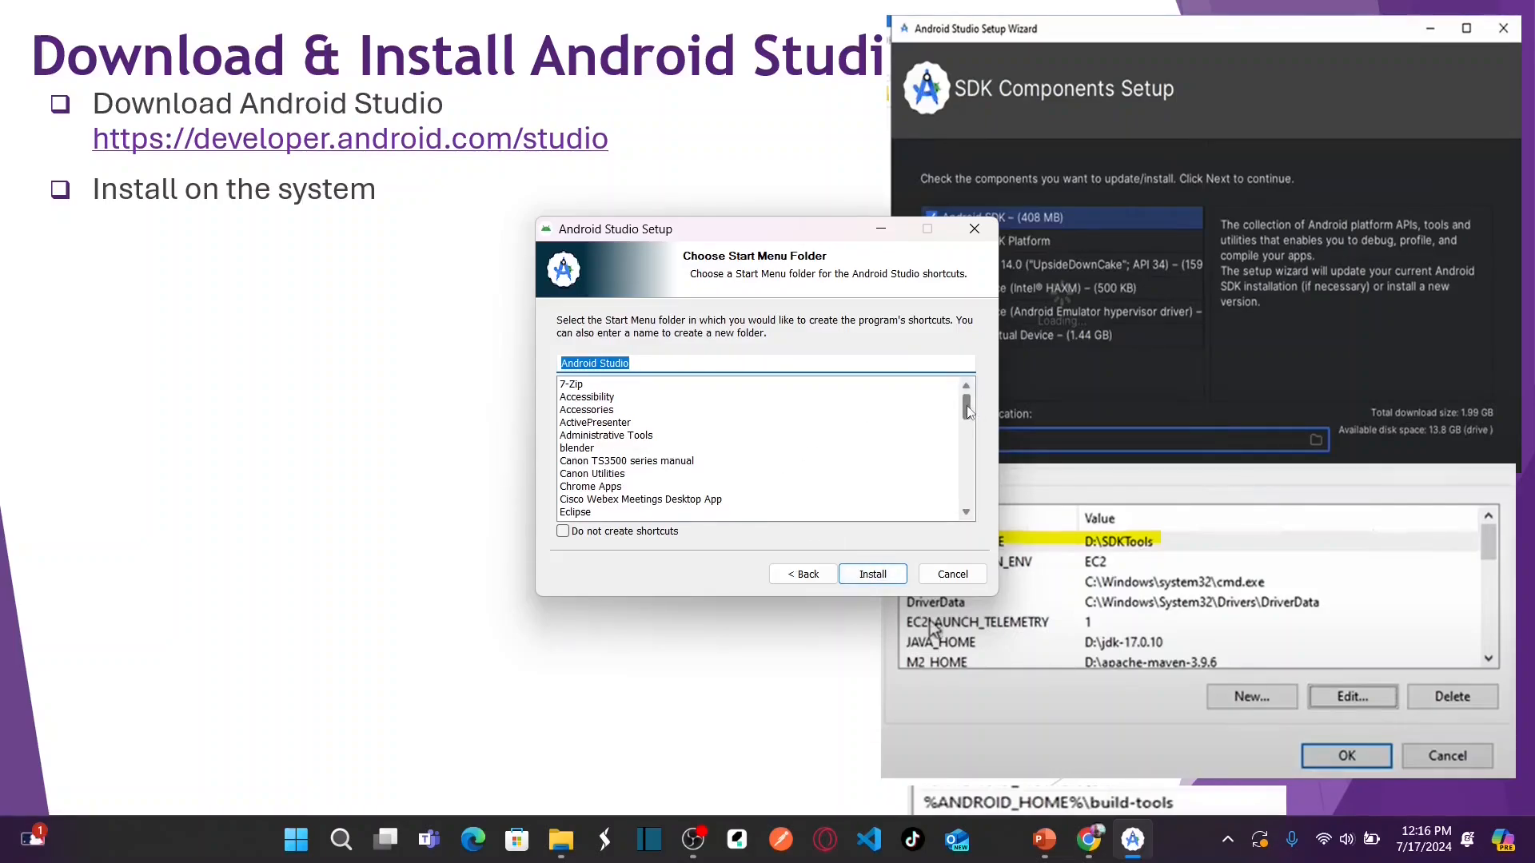
- Review the Start Menu folder list, keep Android Studio as the shortcut folder and start the installation
scroll(967, 413, down, 8)
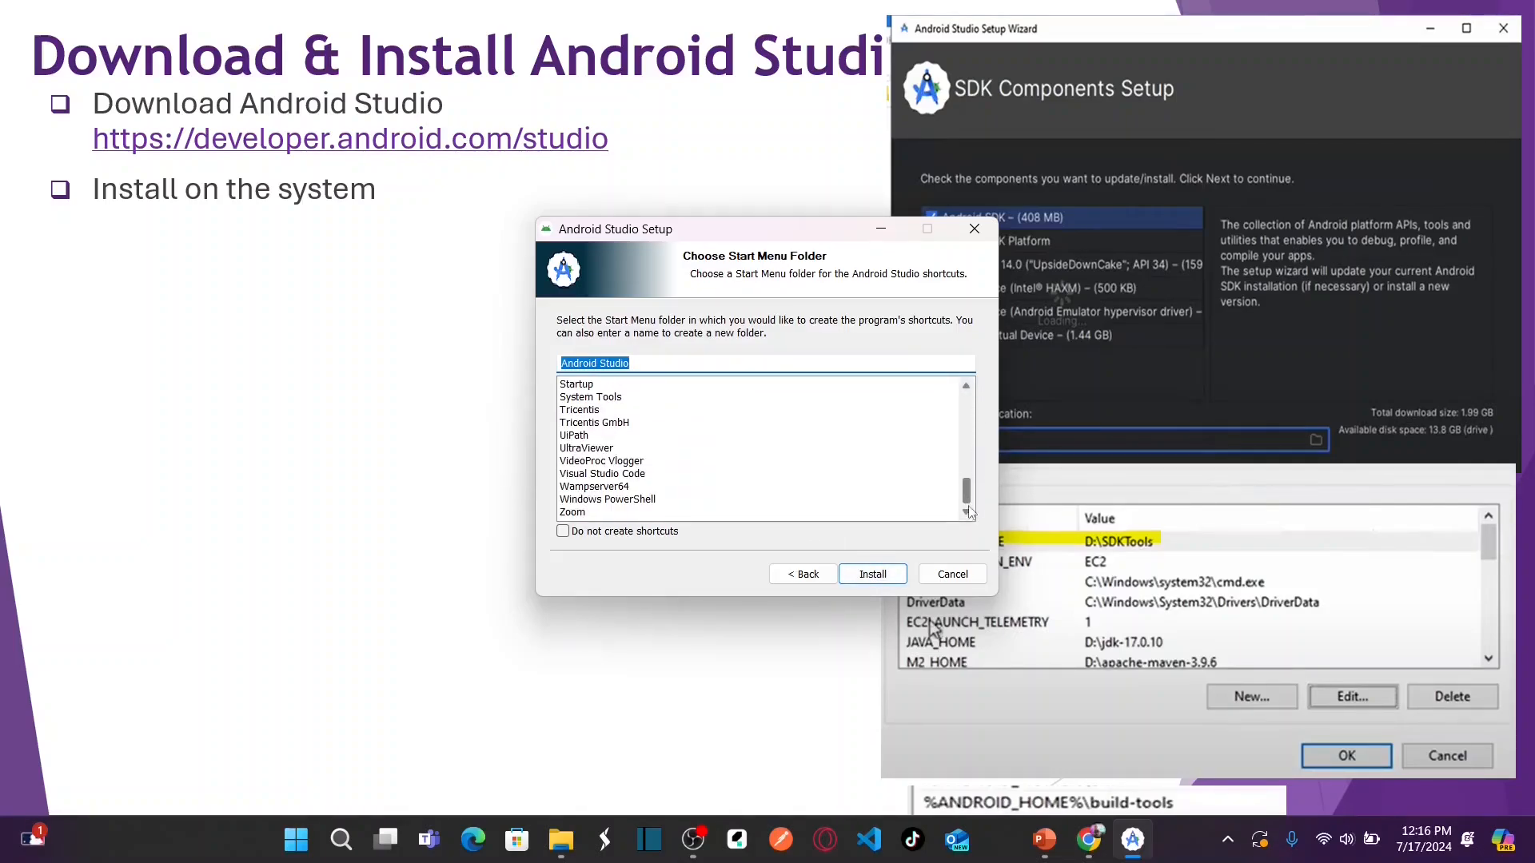
scroll(966, 413, up, 7)
scroll(966, 413, up, 1)
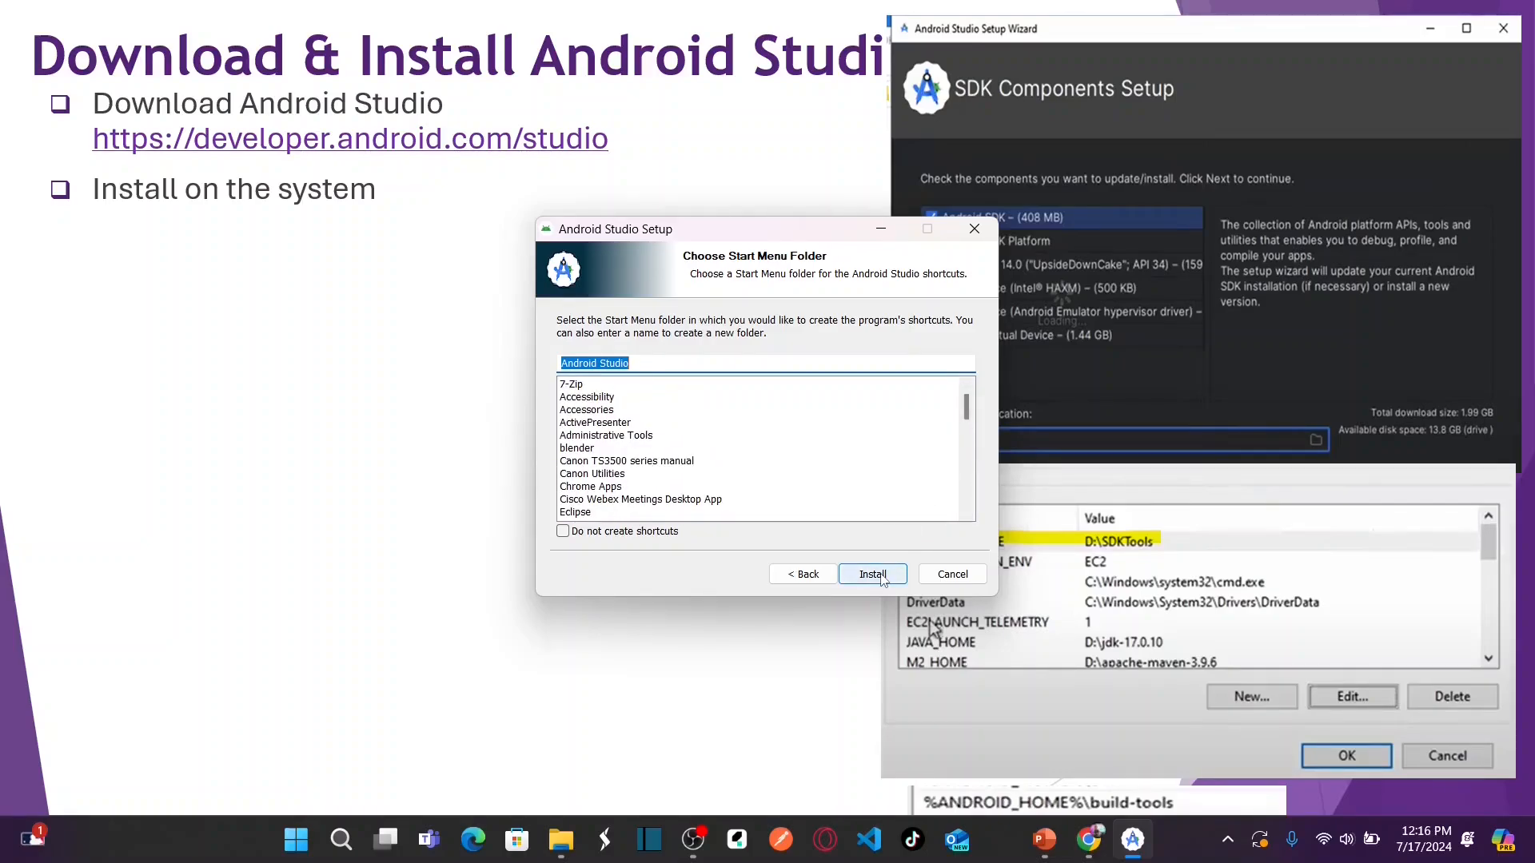
click(880, 575)
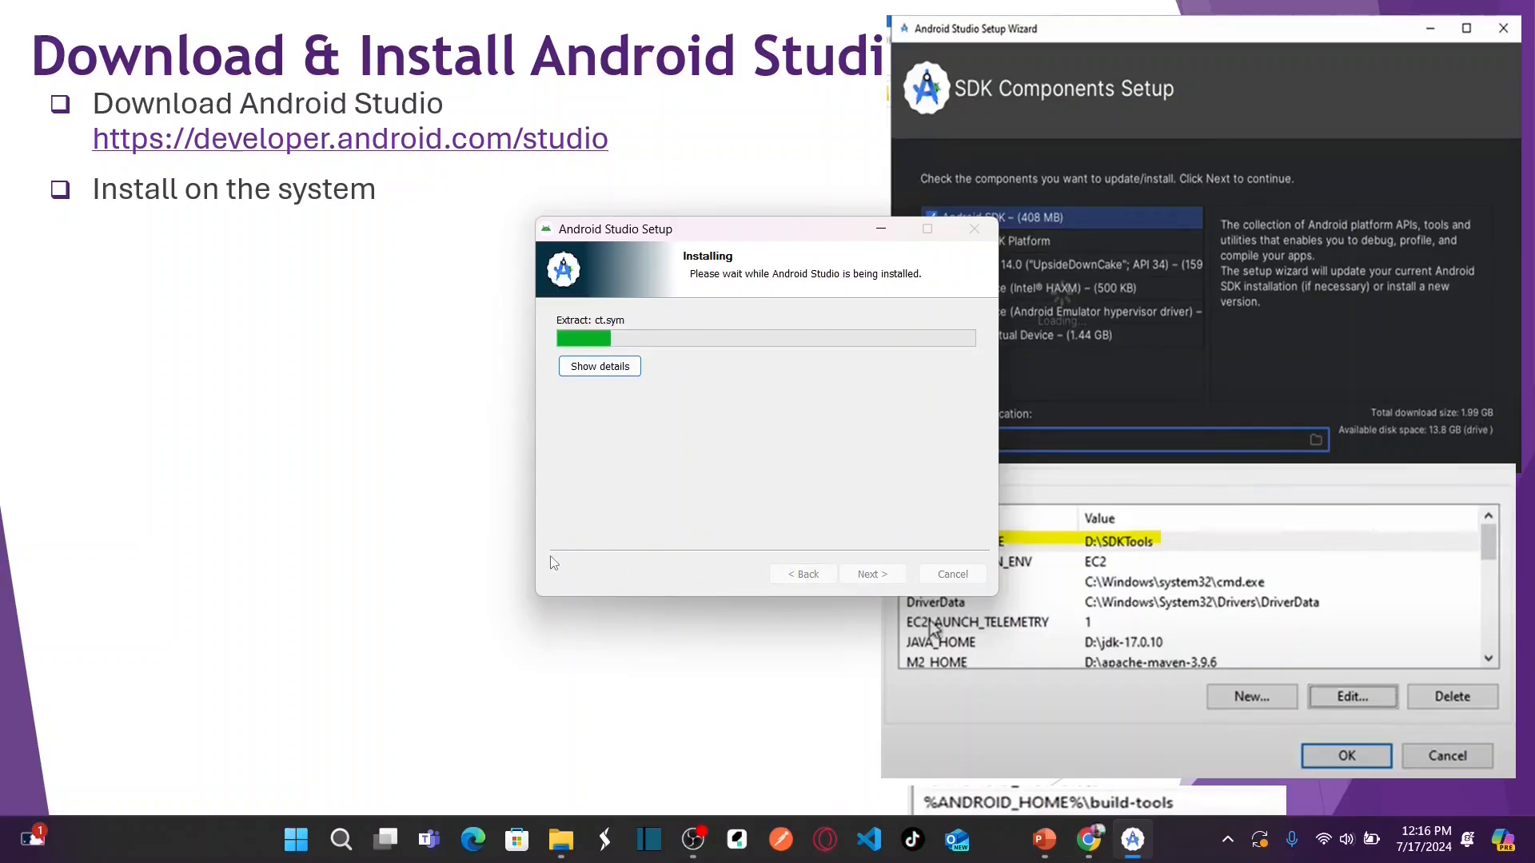
- Check the files being extracted into the C:\AndroidStudio folder, and return to the setup window
key(alt+Tab)
key(Tab)
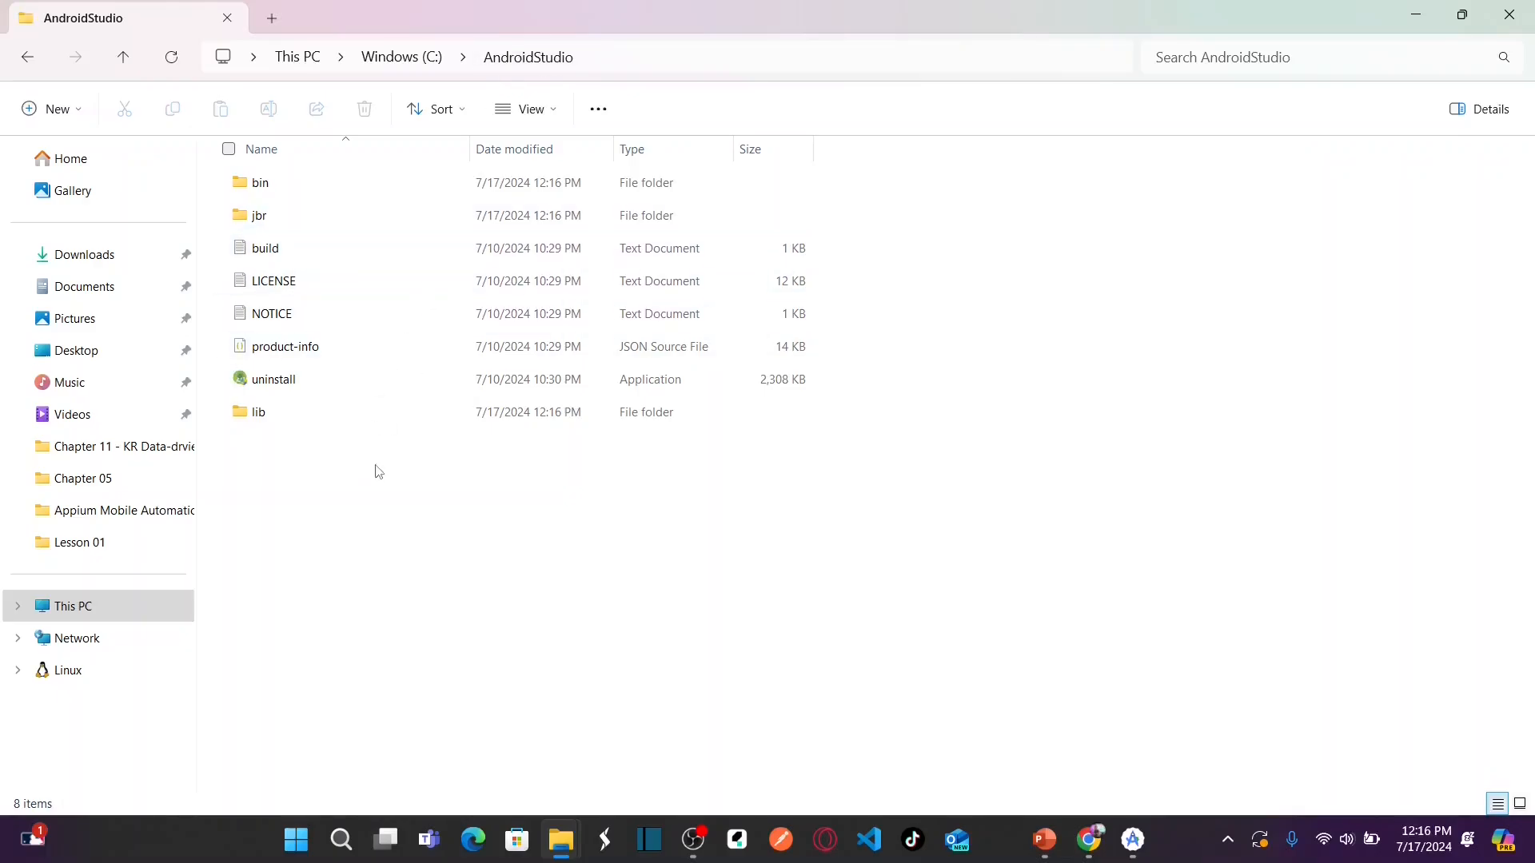
key(alt+Tab)
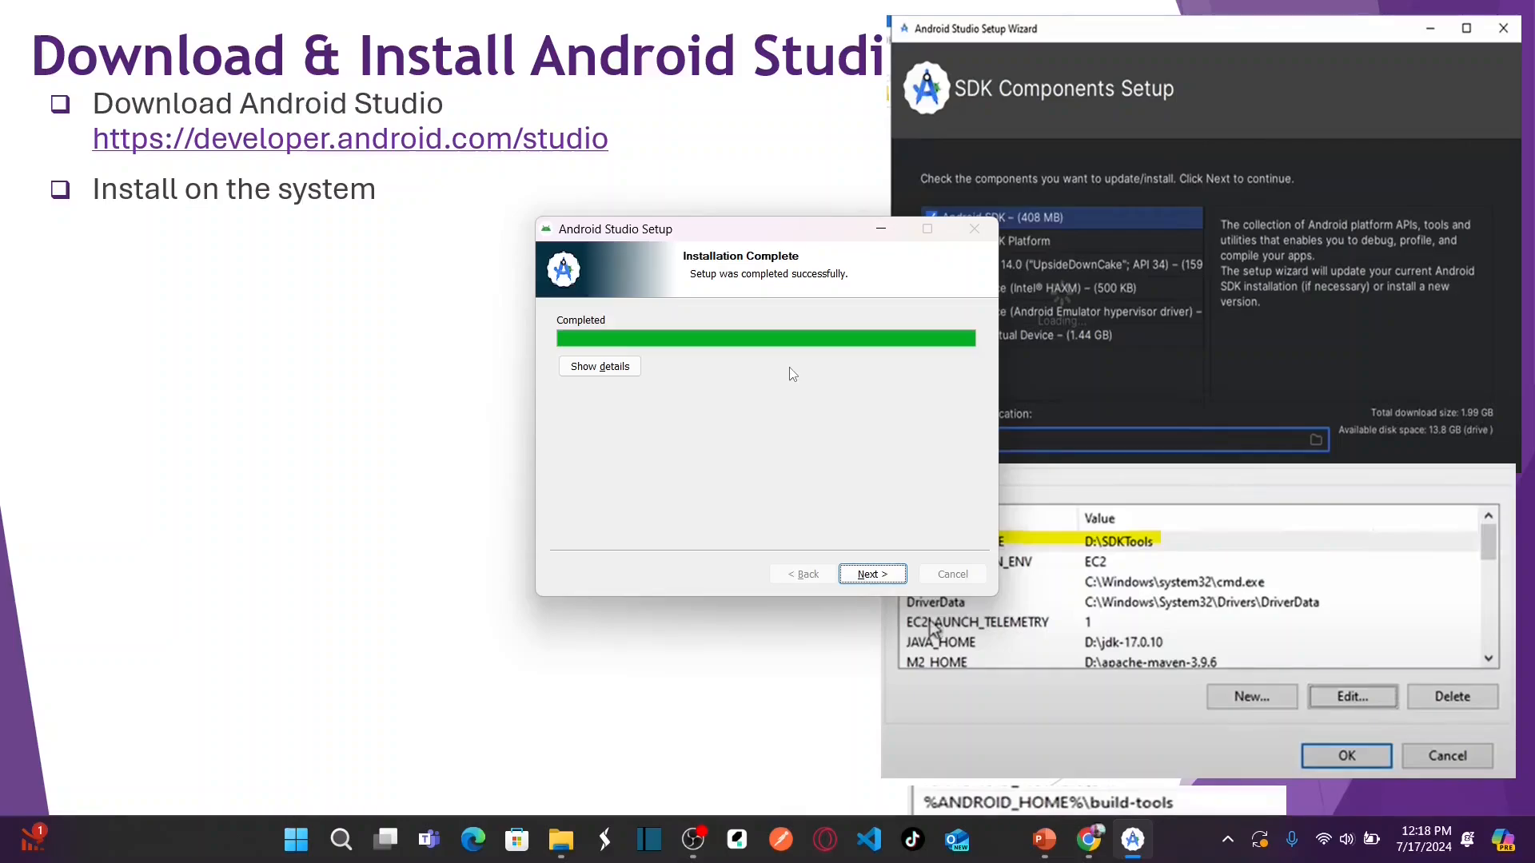
- Finish the Android Studio setup with the Start Android Studio option enabled
click(862, 574)
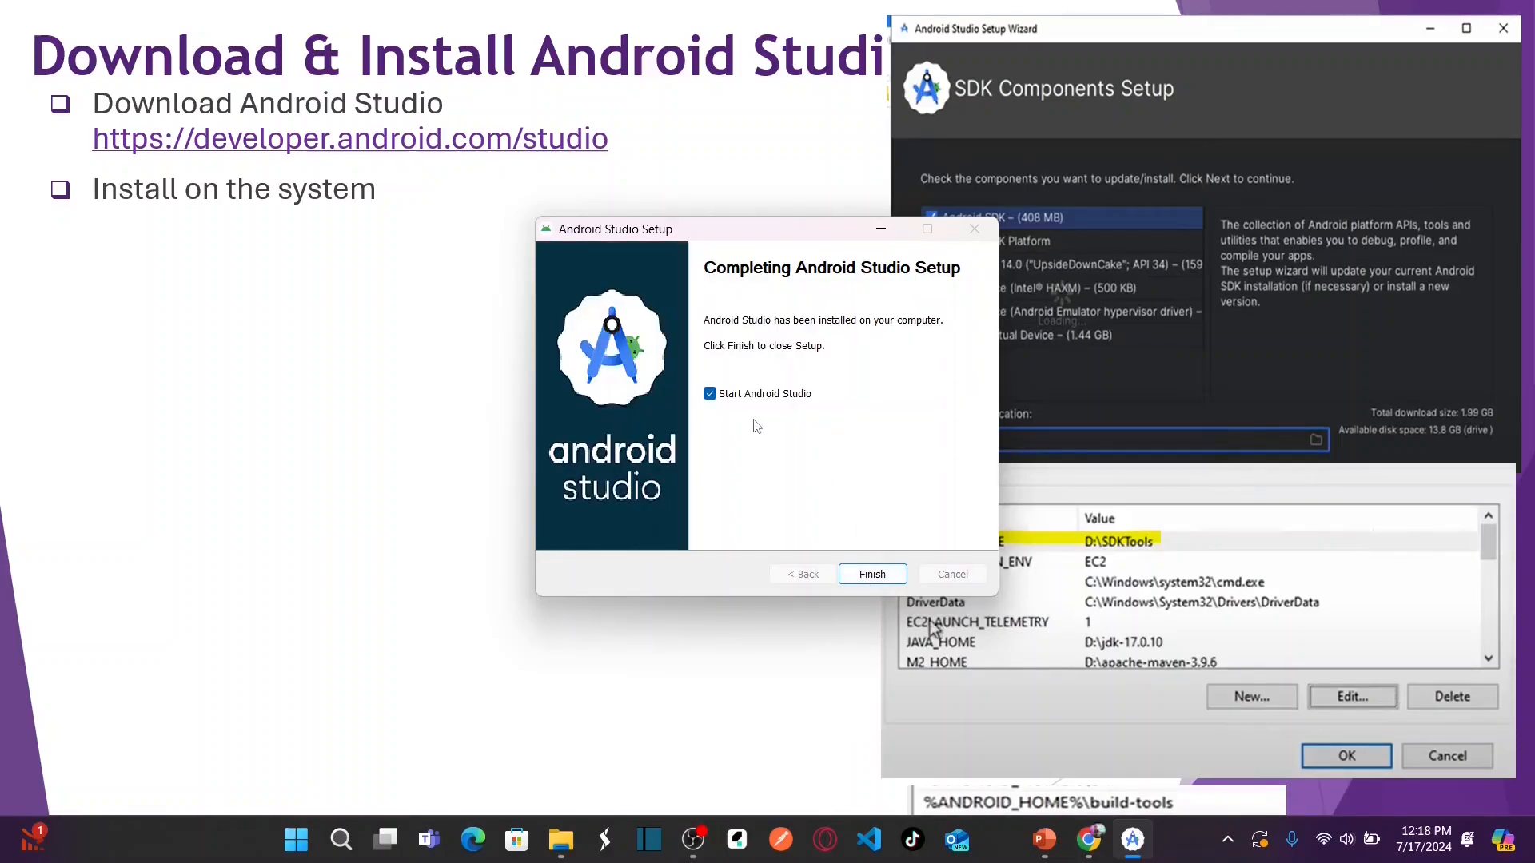
click(873, 575)
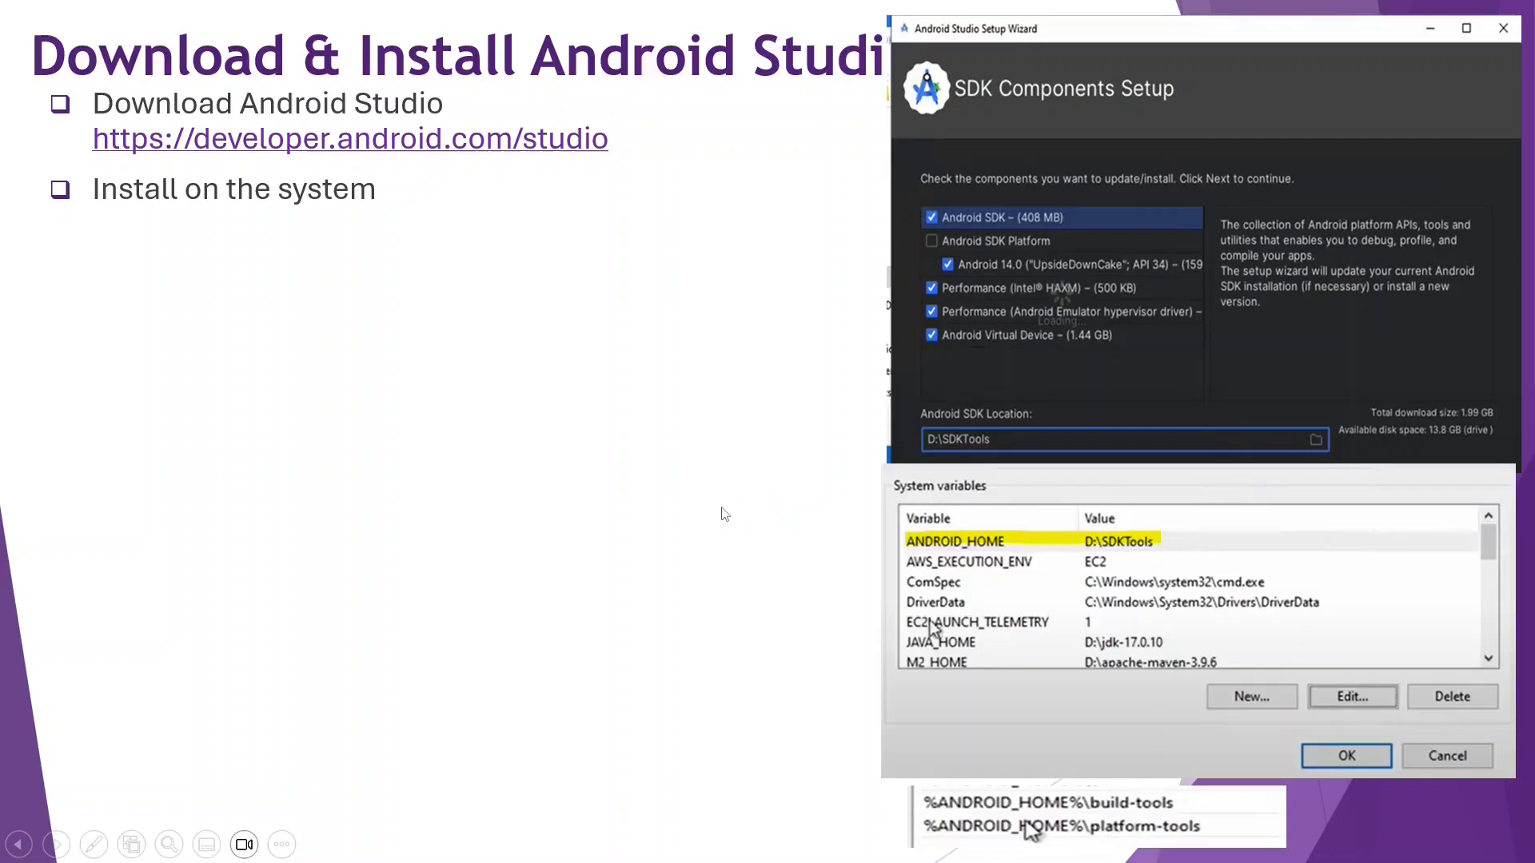
- Advance the slide show to reveal the bullets on starting Android Studio and opening the SDK Manager
click(415, 295)
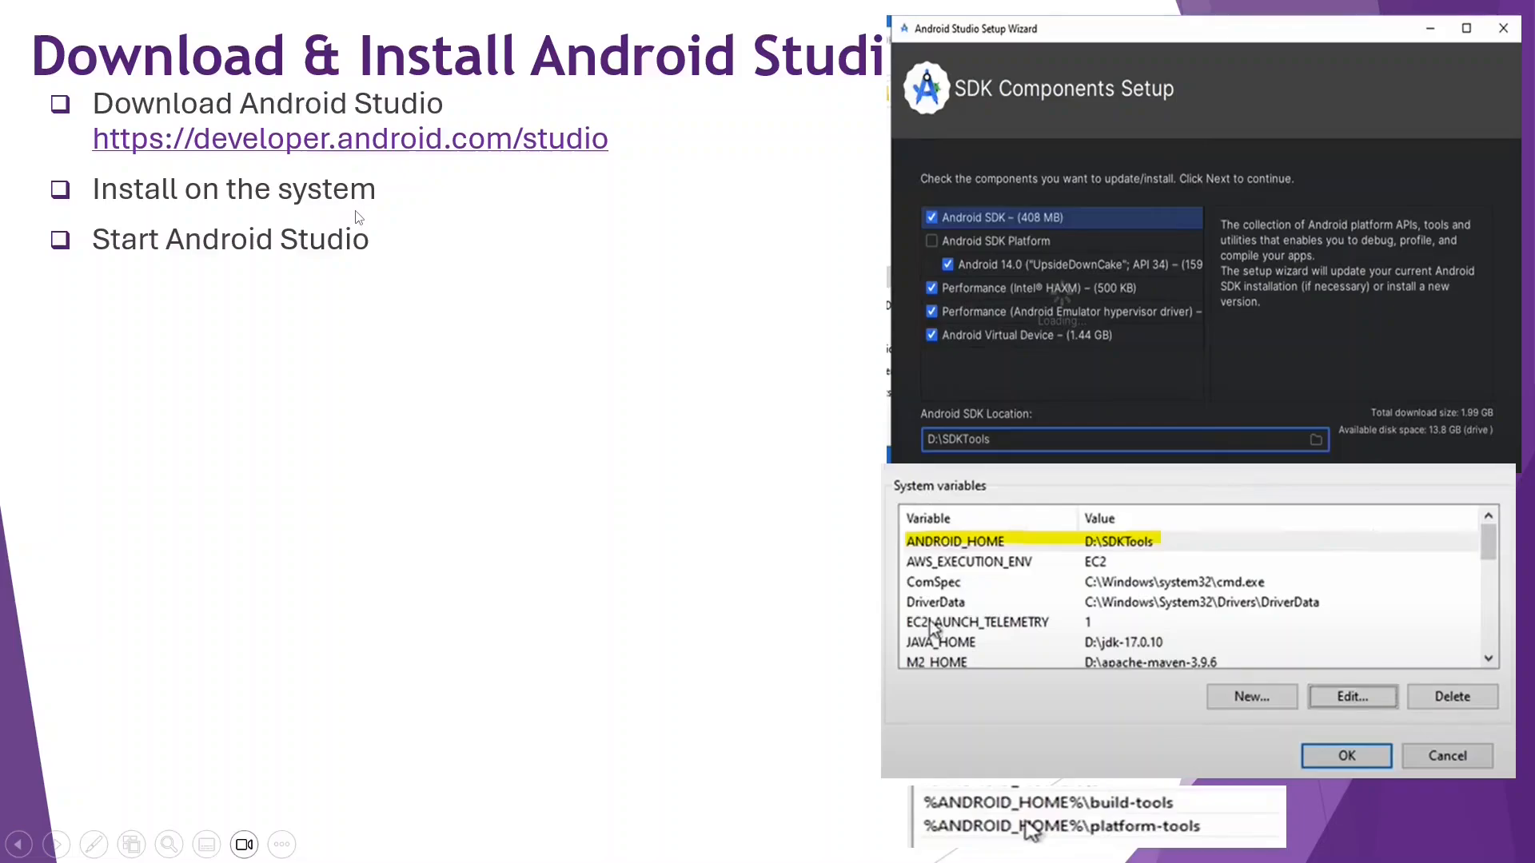
click(341, 284)
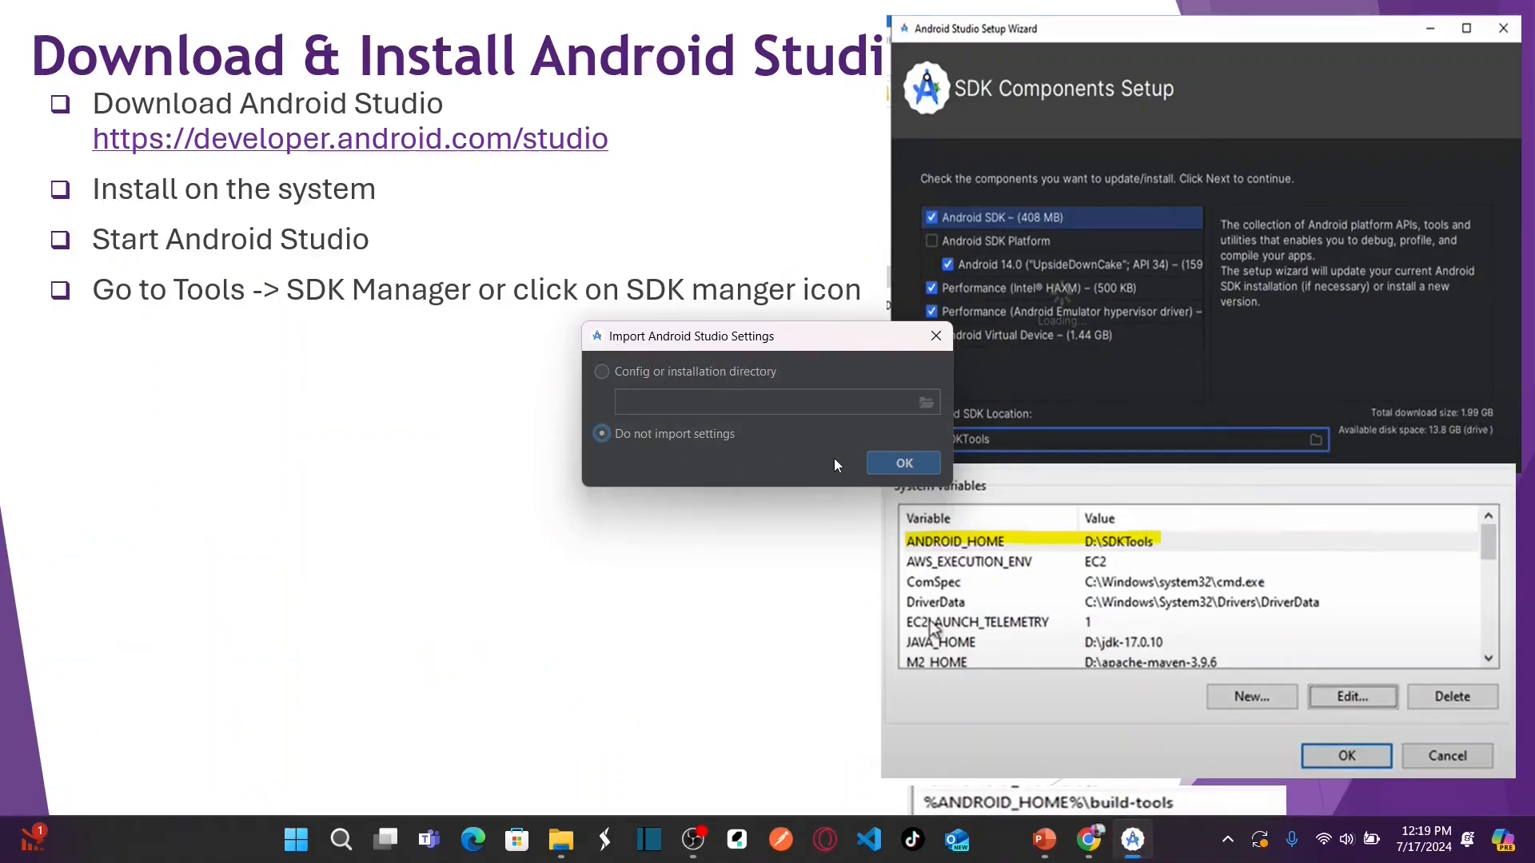
- Start the setup wizard without importing settings and choose the Custom install type
click(897, 466)
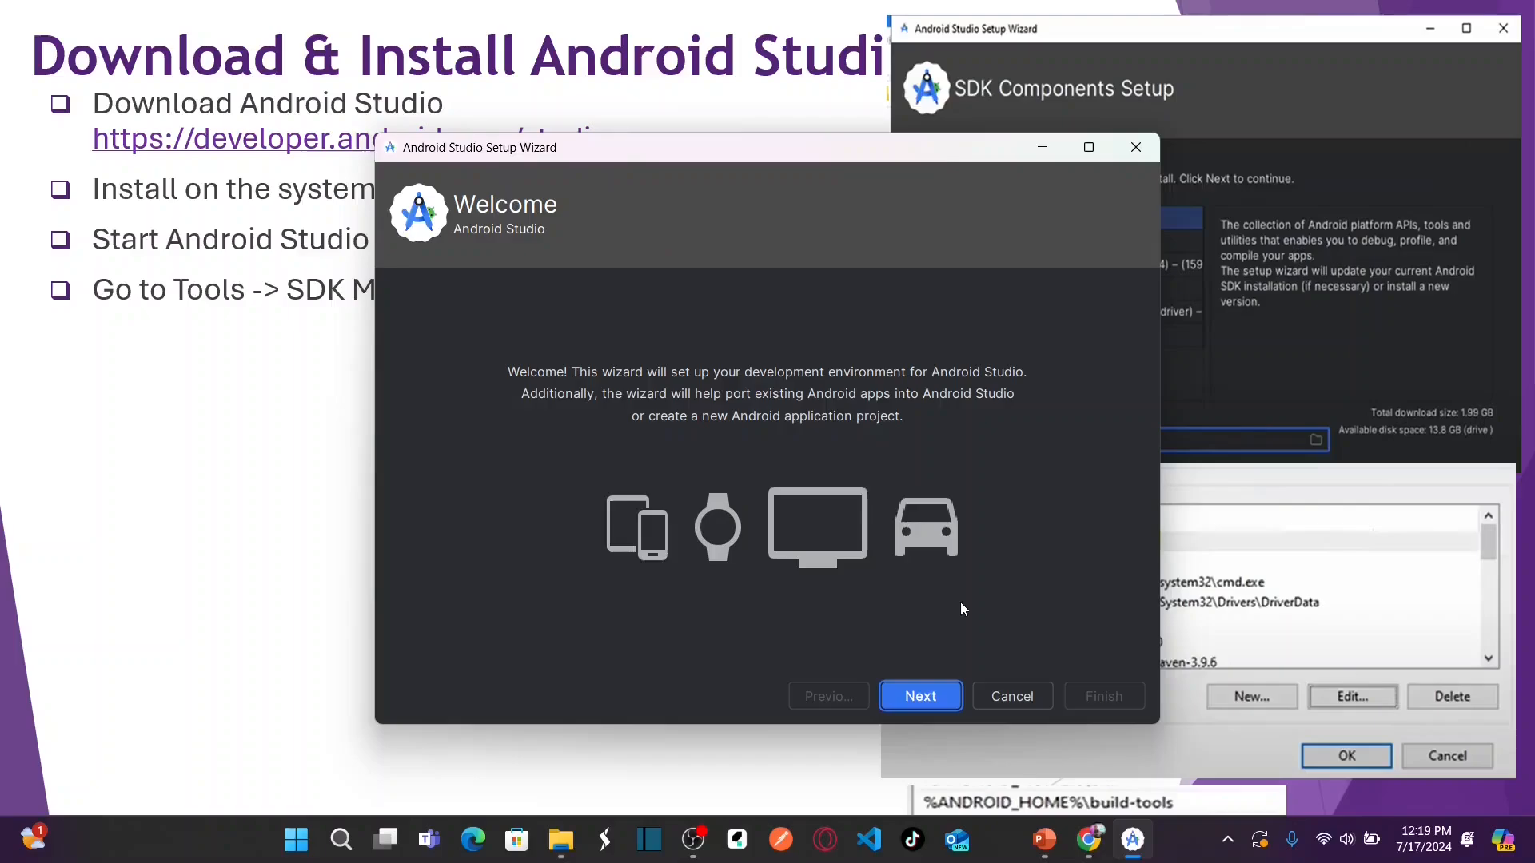
click(938, 699)
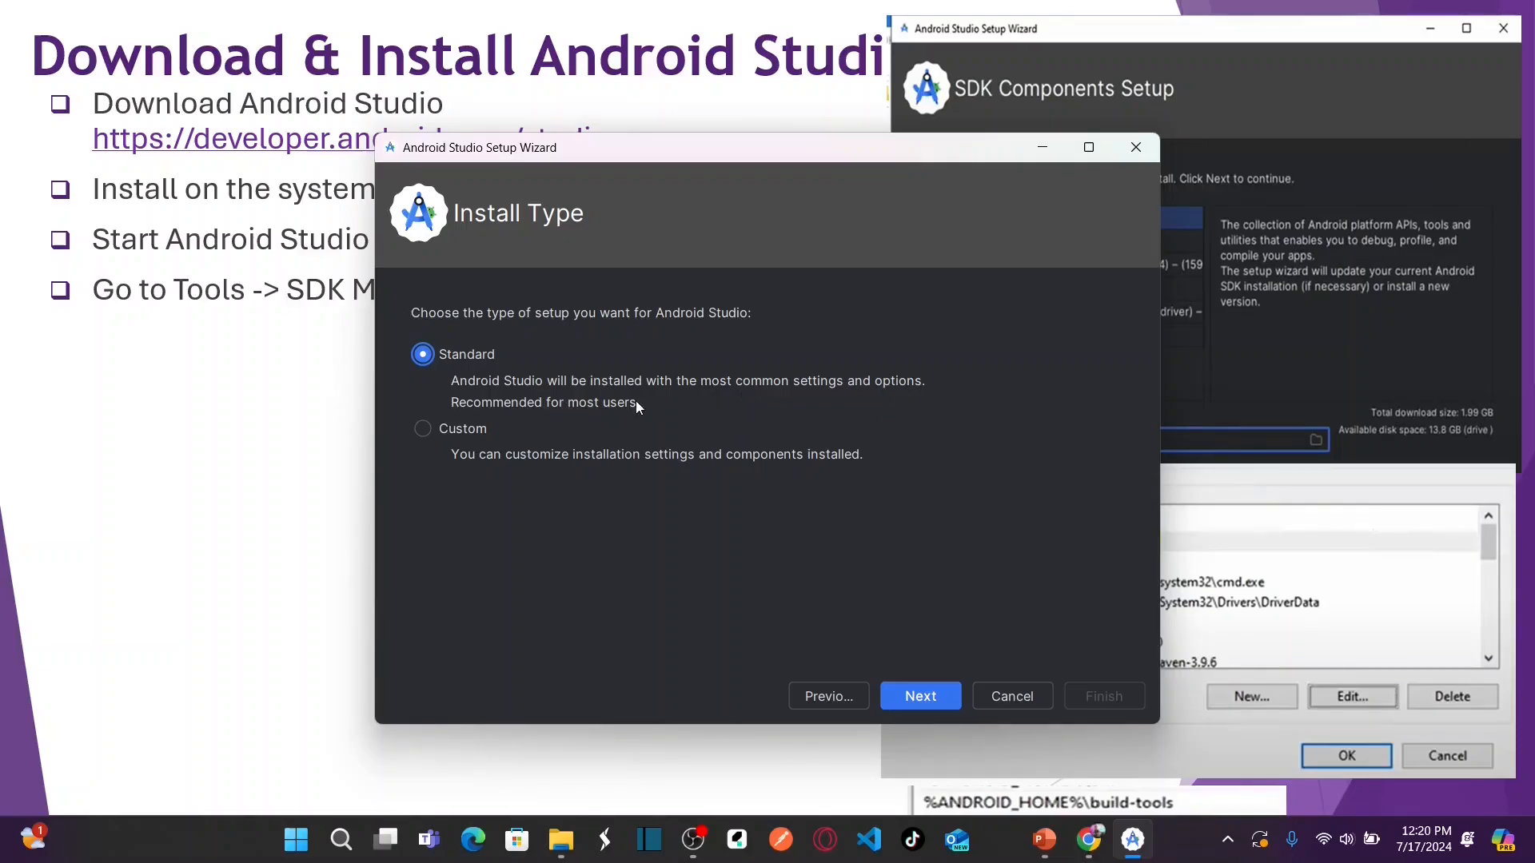
click(425, 430)
click(932, 691)
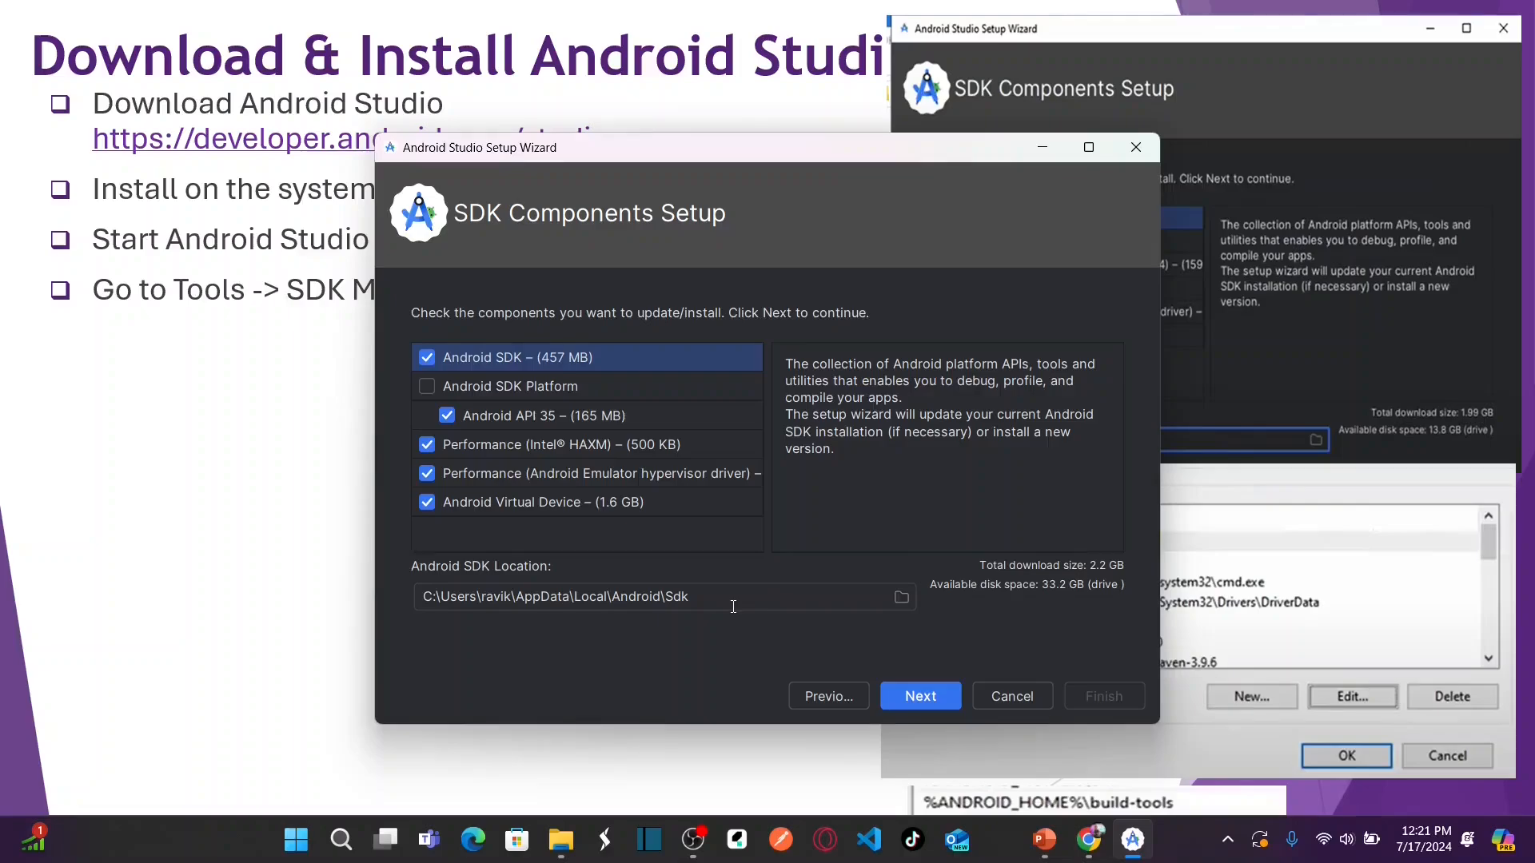
- Create a new folder named SDKTools in the root of the C: drive in File Explorer
mouse_move(568, 834)
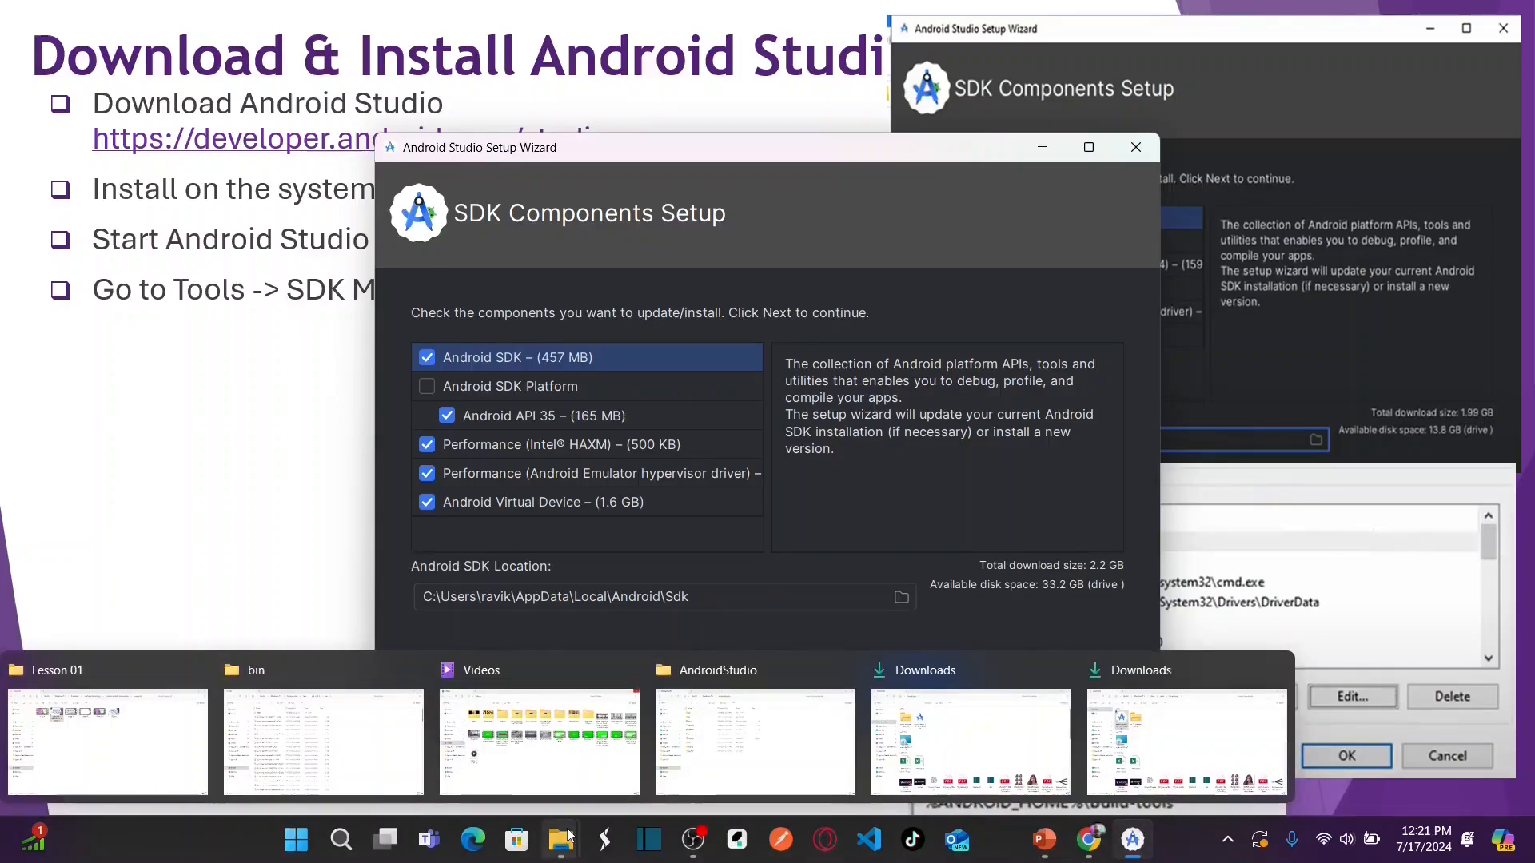
click(755, 736)
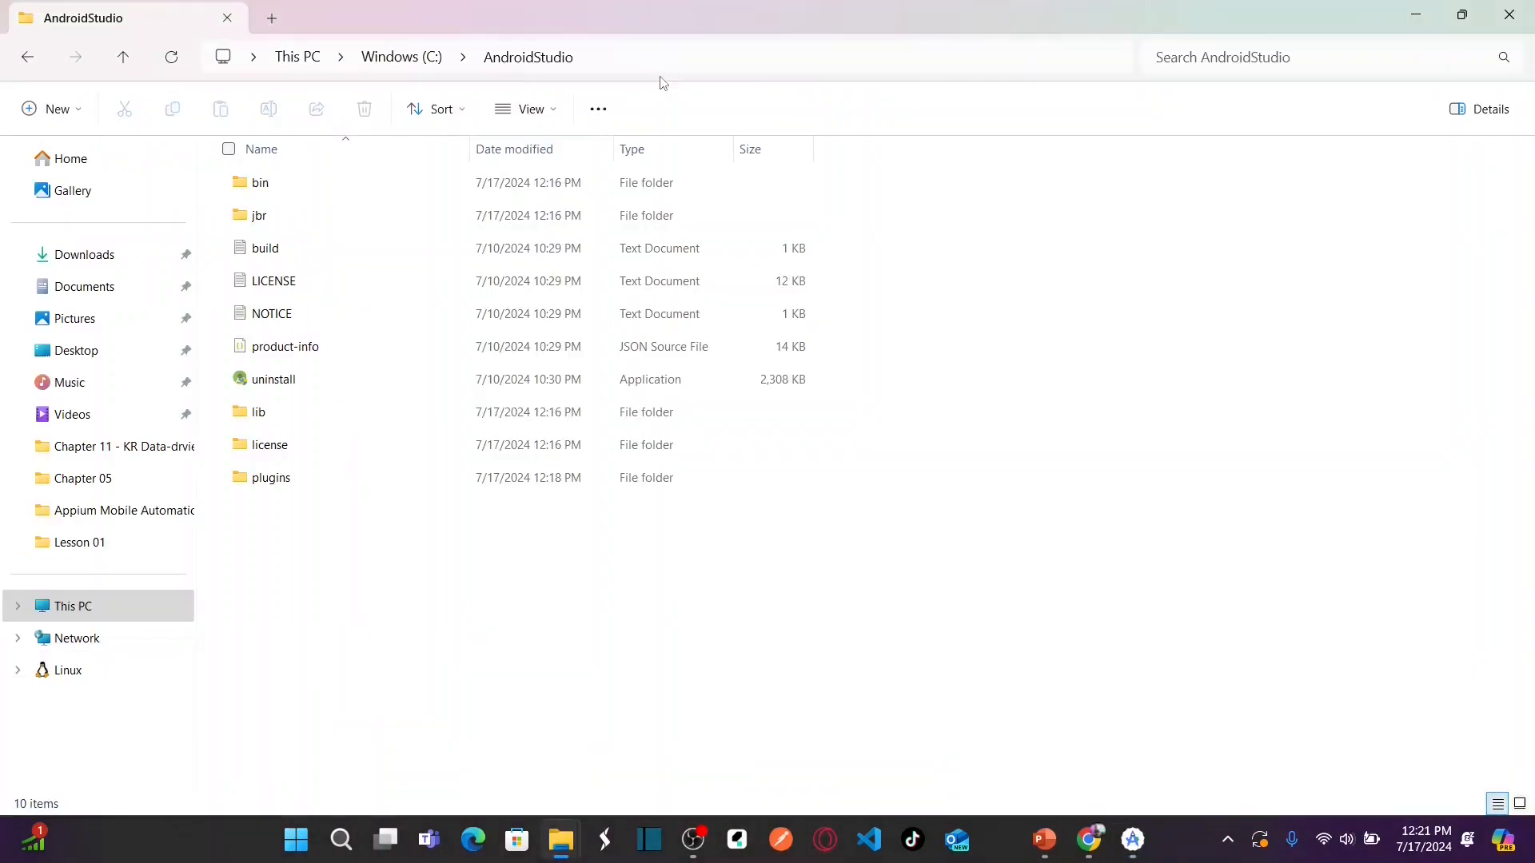
click(401, 57)
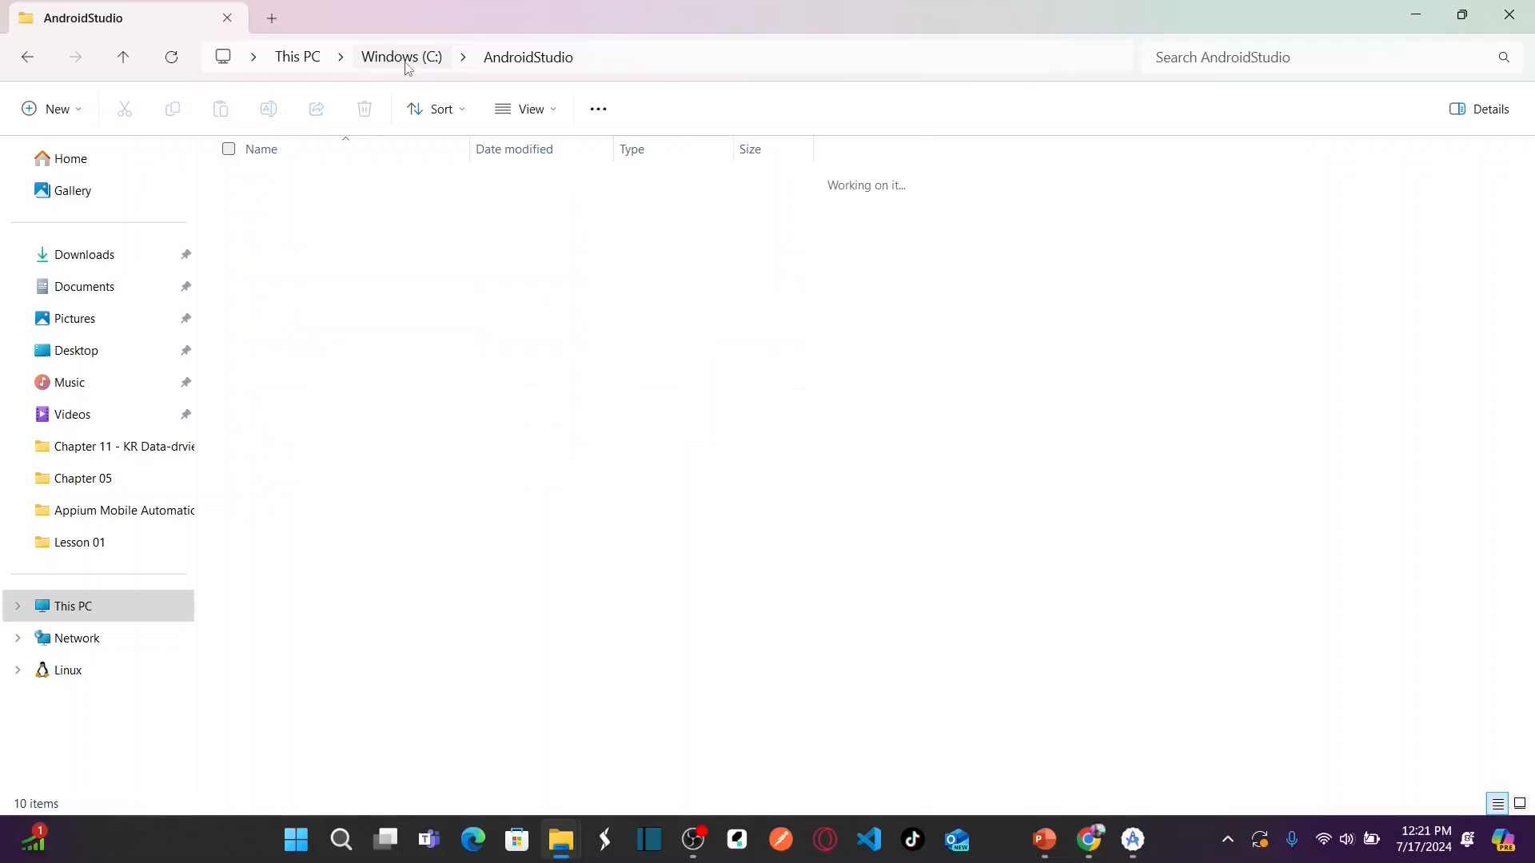
right_click(963, 535)
mouse_move(1094, 445)
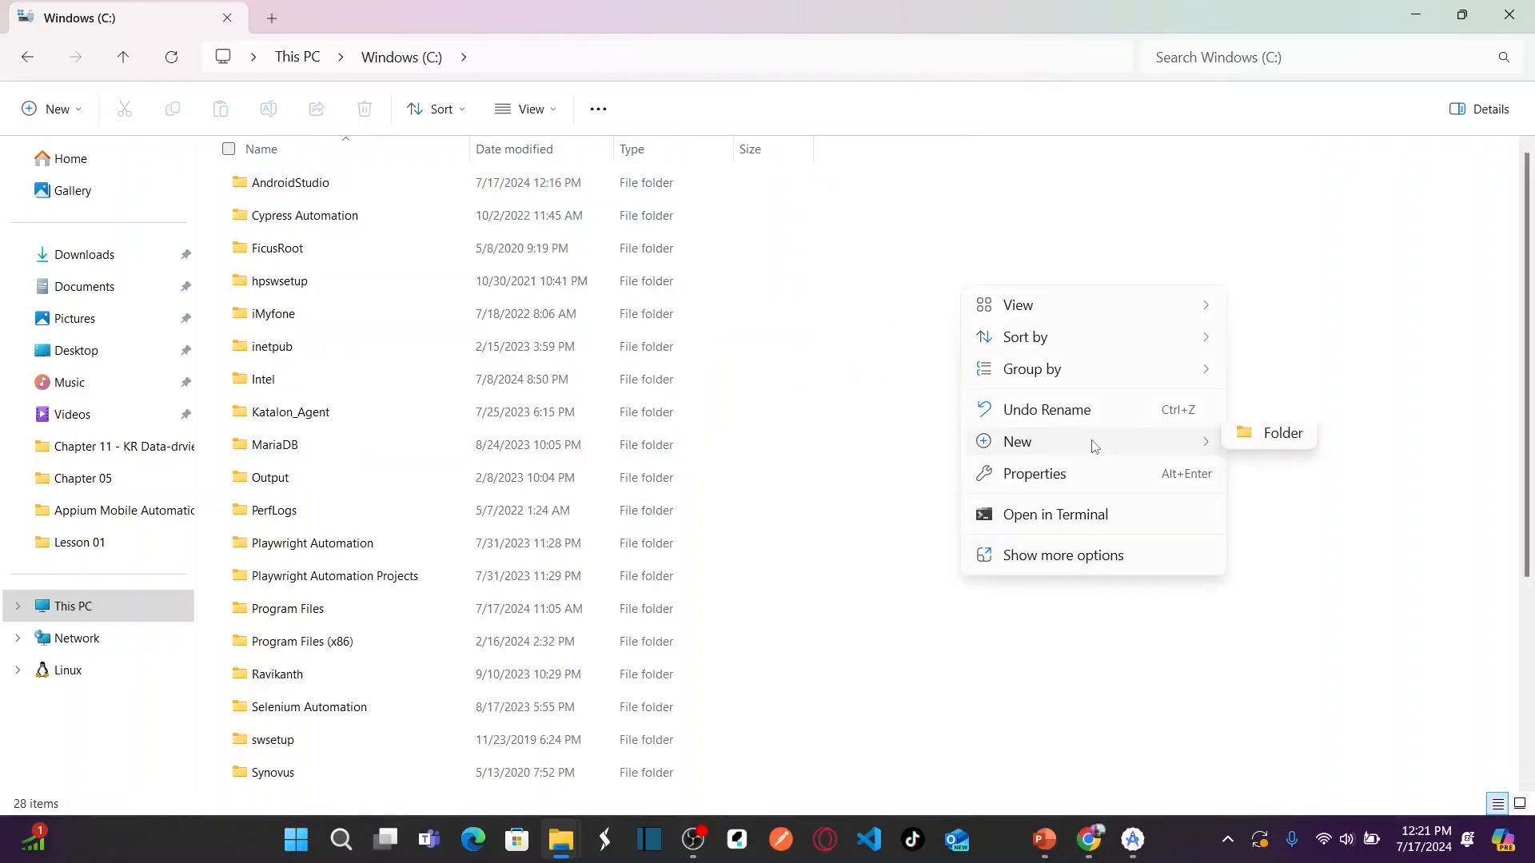
click(1259, 442)
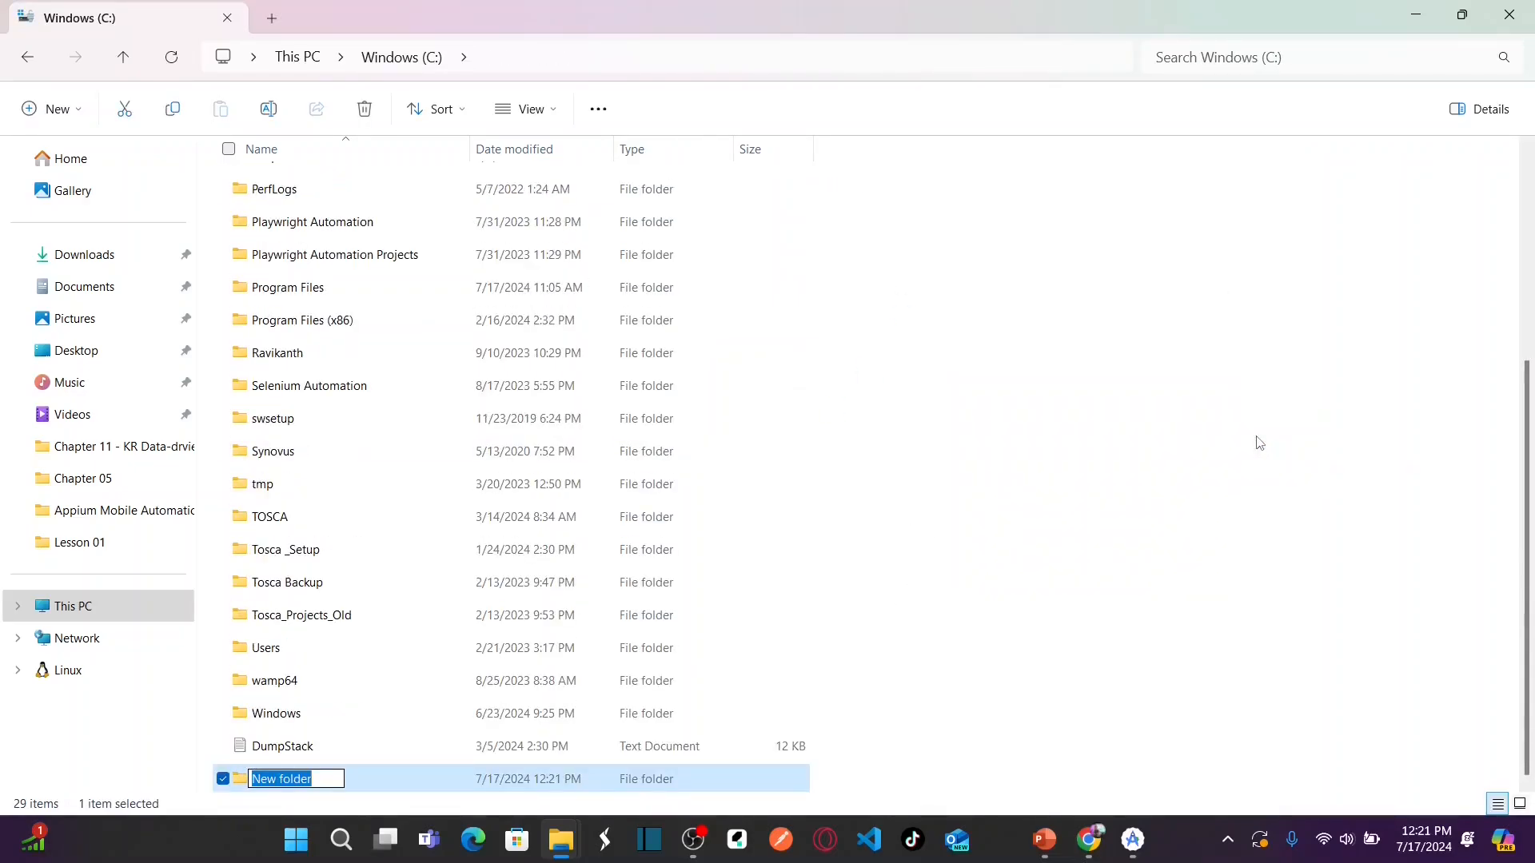
text(SDKTools)
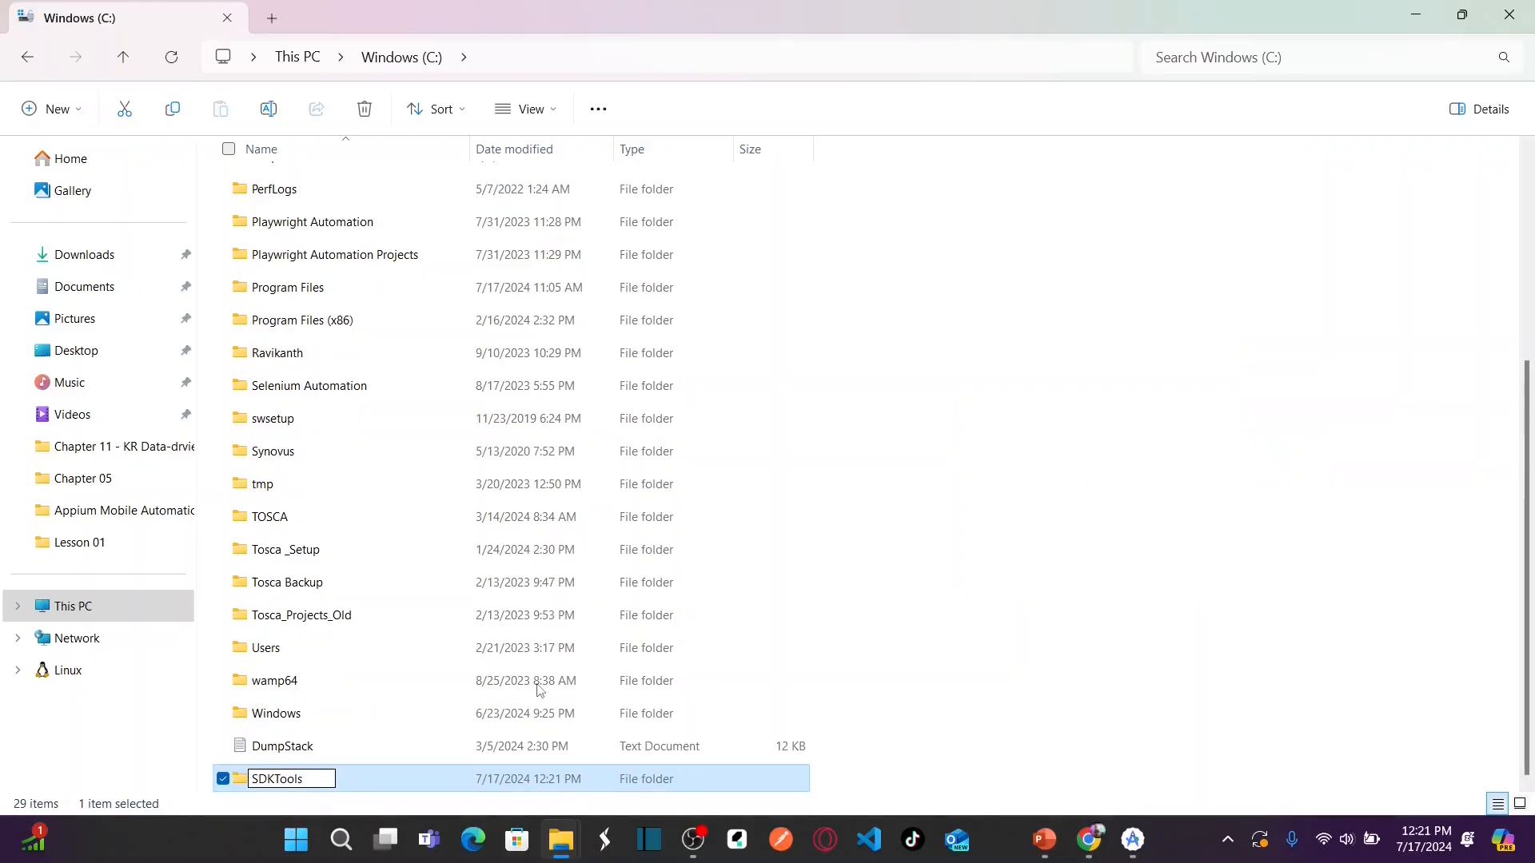
click(238, 780)
- Open the new SDKTools folder, check its full path and return to the Android Studio setup wizard
double_click(238, 784)
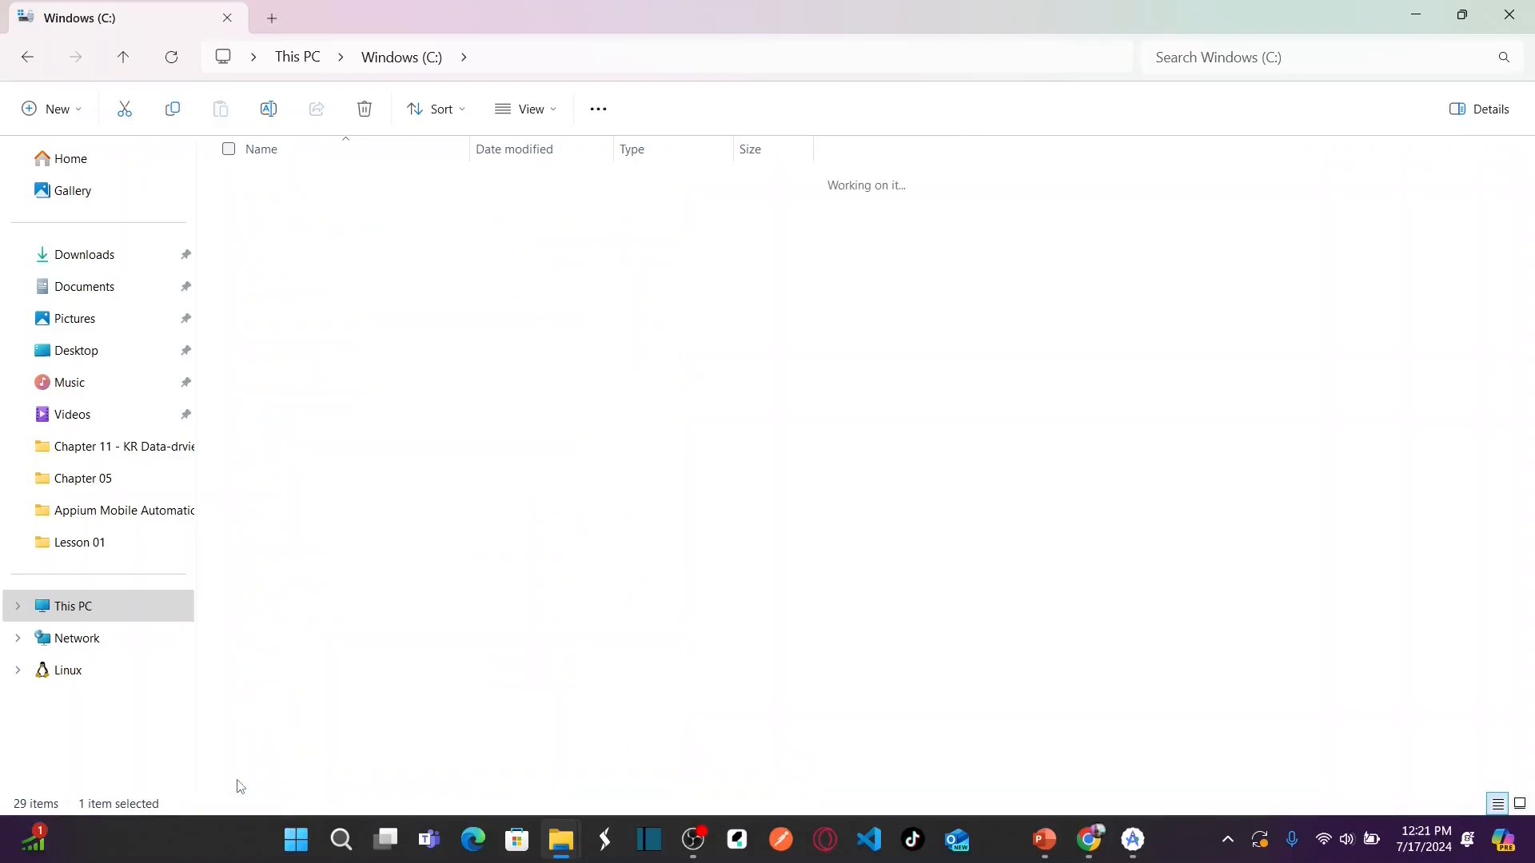
click(595, 51)
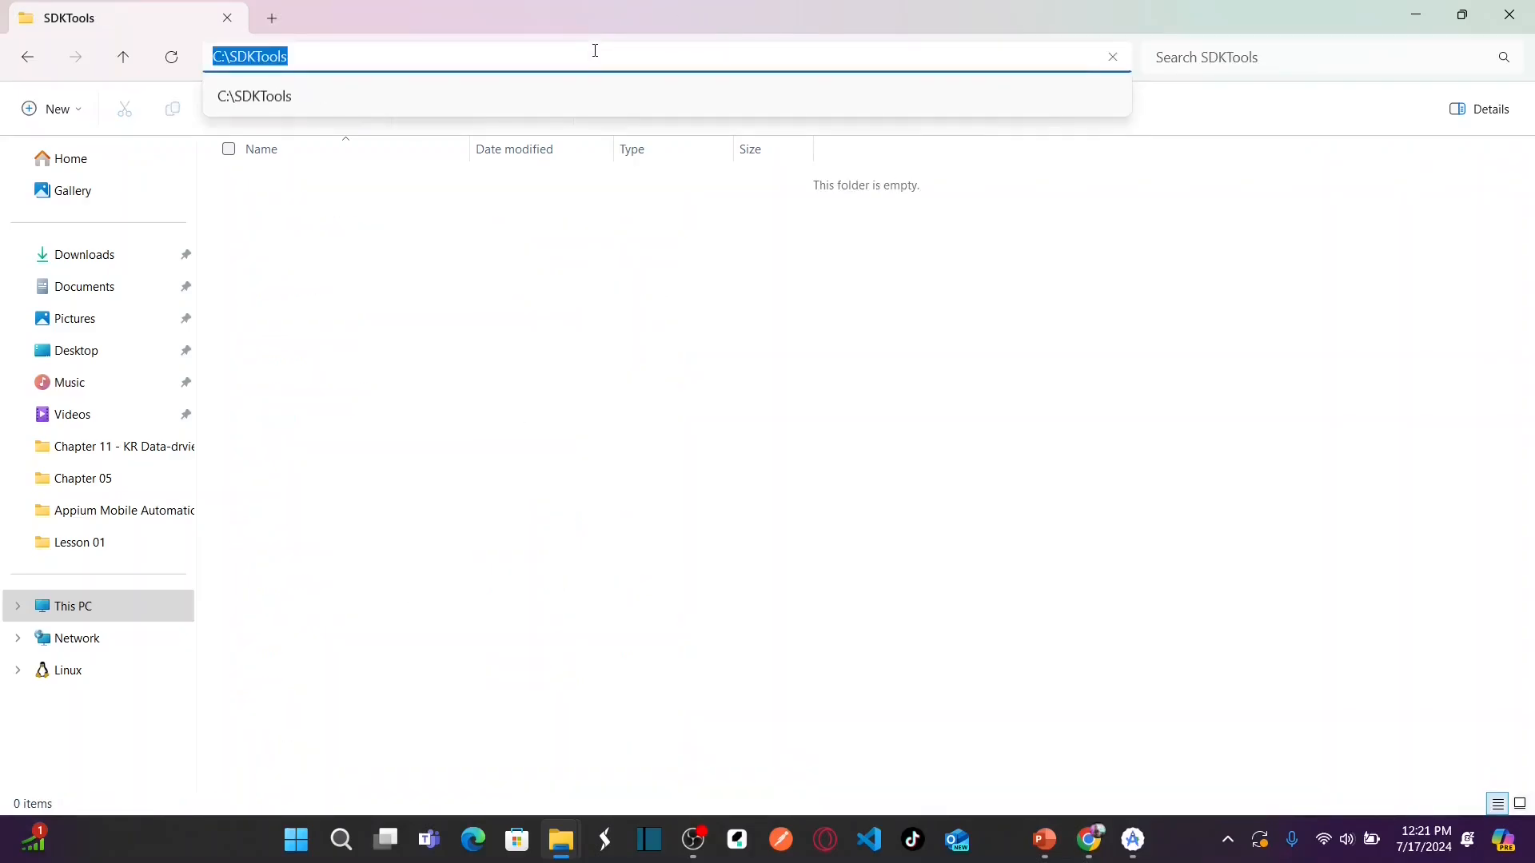
key(Escape)
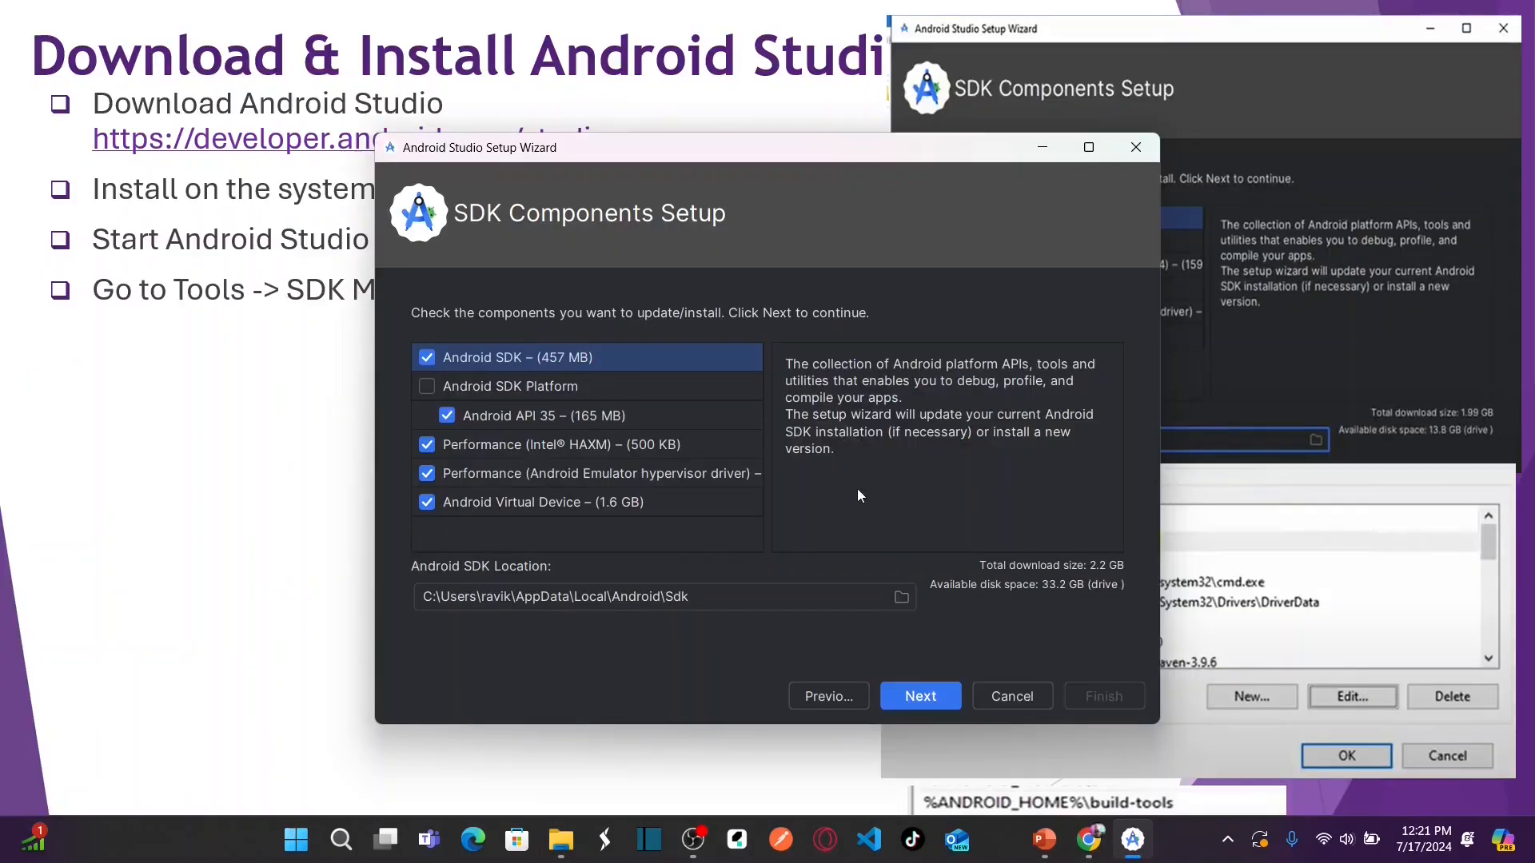
- Set the Android SDK location to C:\SDKTools and continue with the preselected SDK components
click(725, 600)
drag(725, 599, 377, 612)
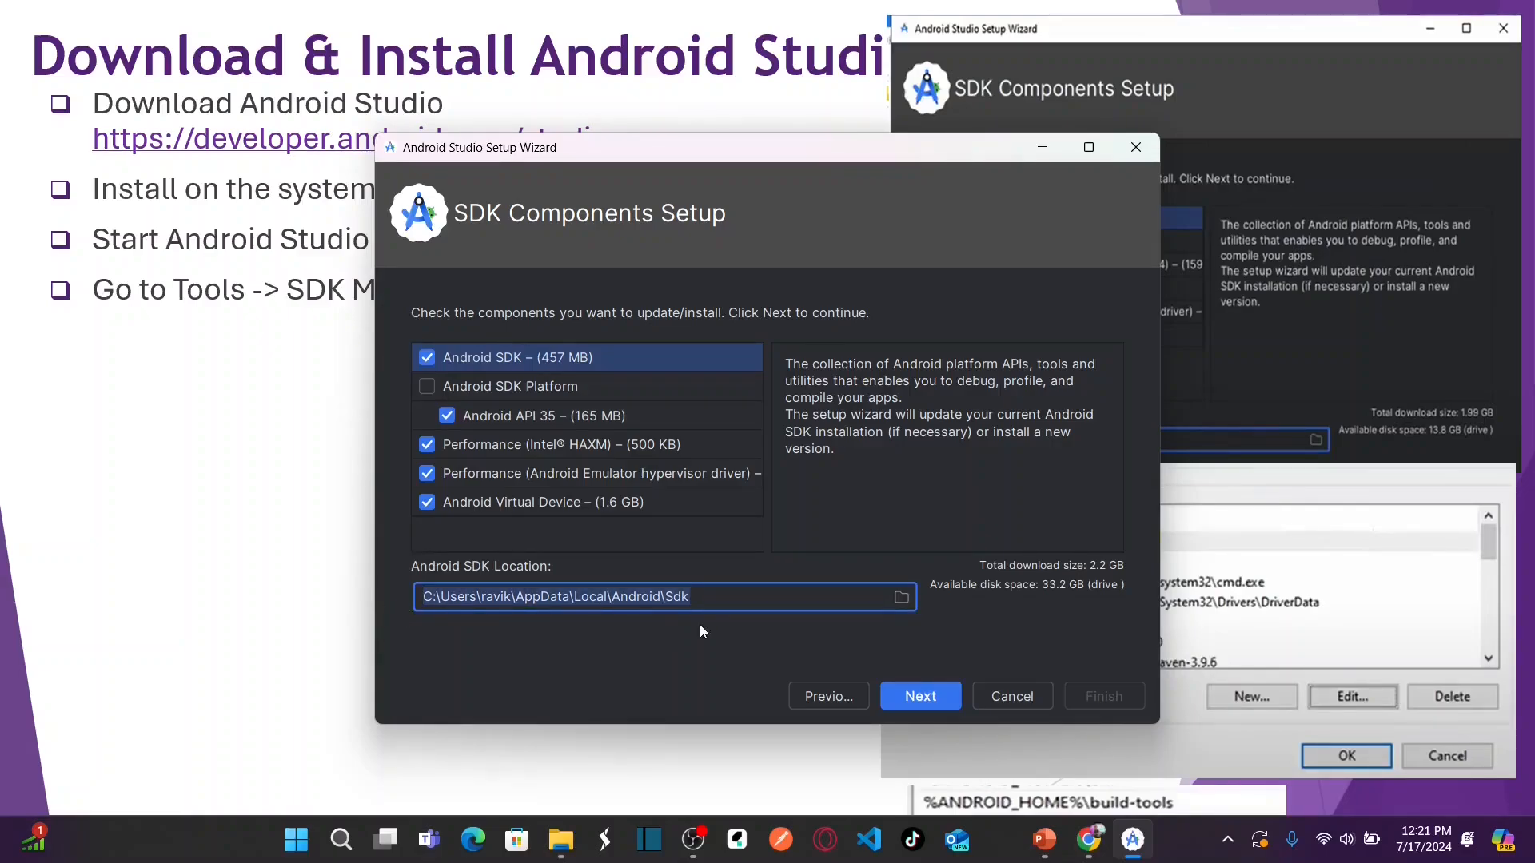
click(901, 600)
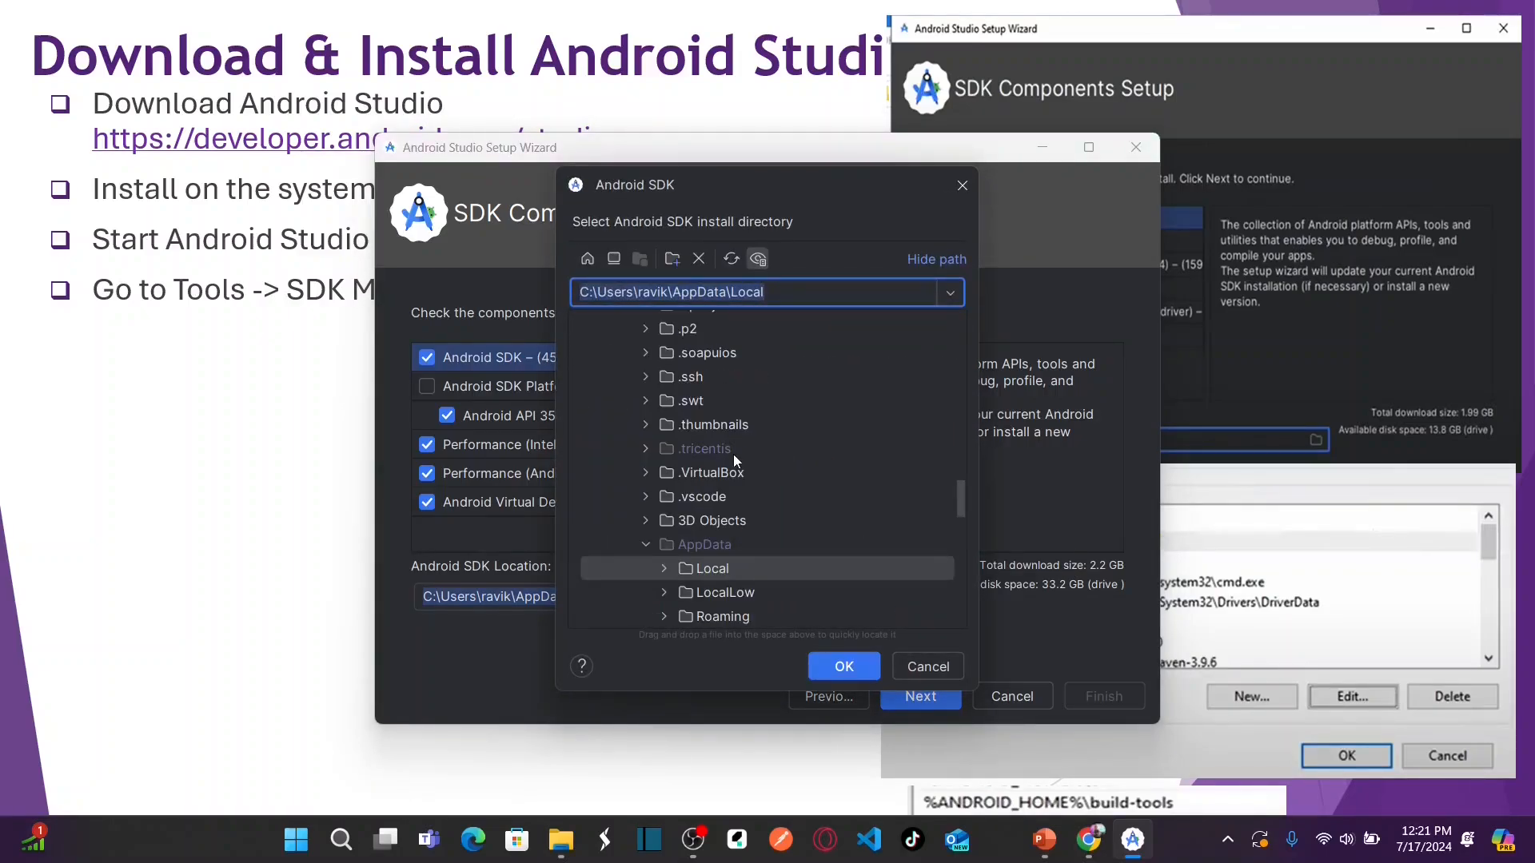
drag(966, 485, 951, 305)
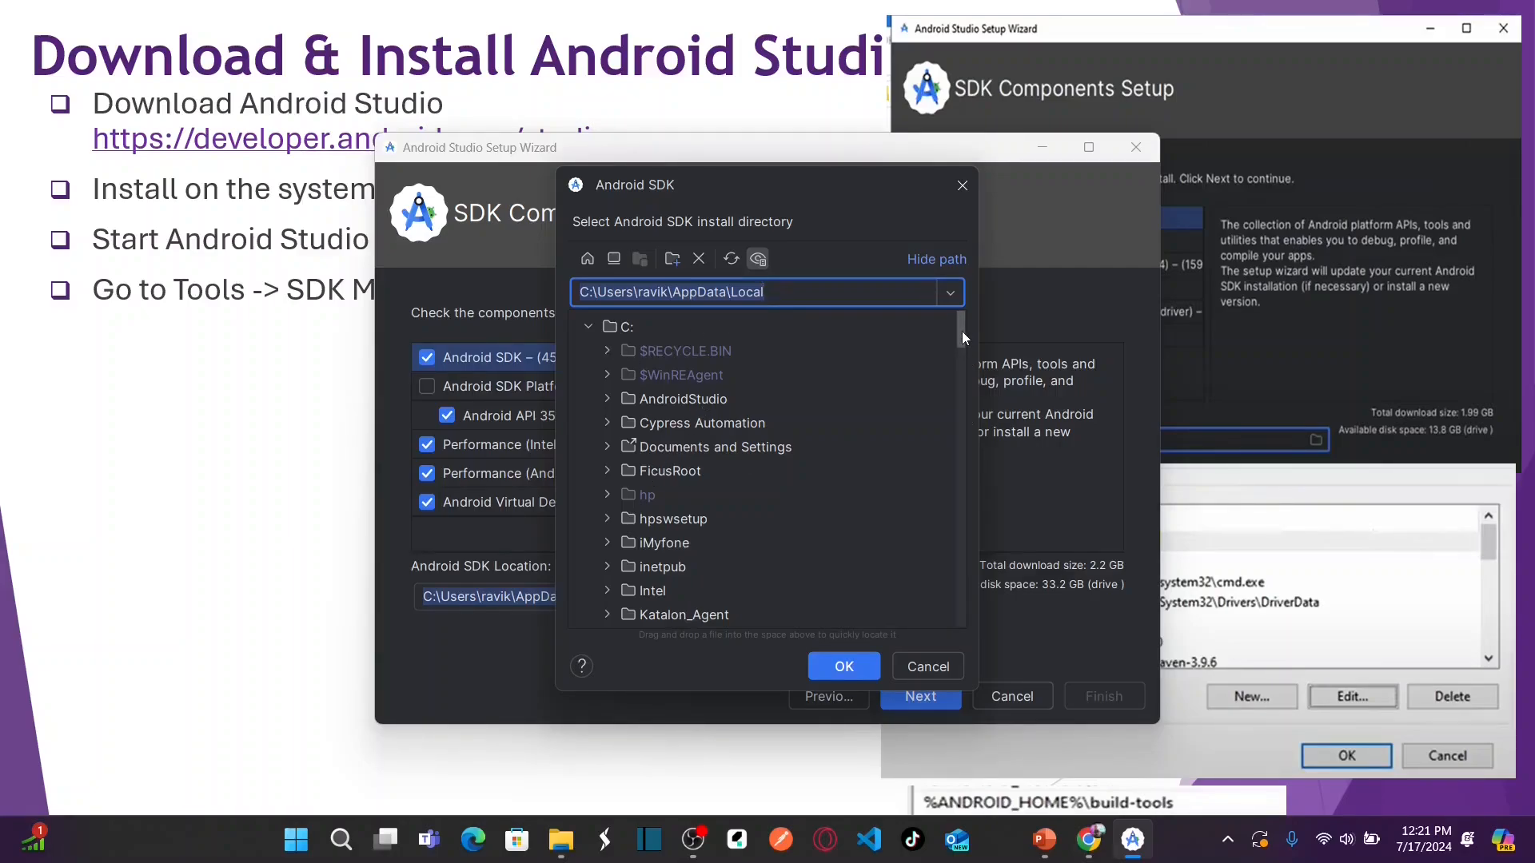
drag(961, 331, 950, 390)
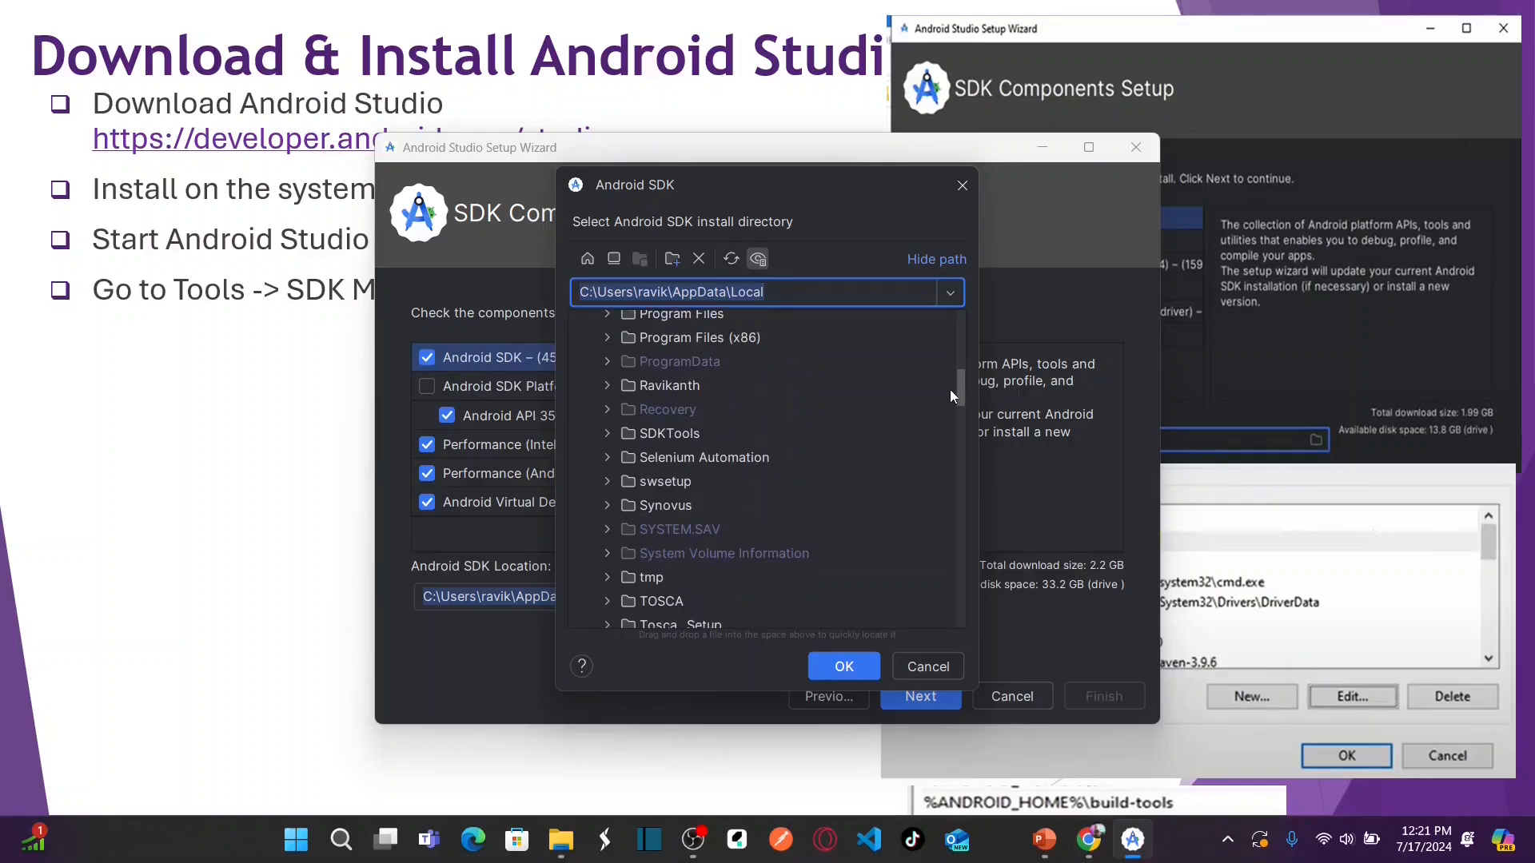
click(629, 432)
click(844, 666)
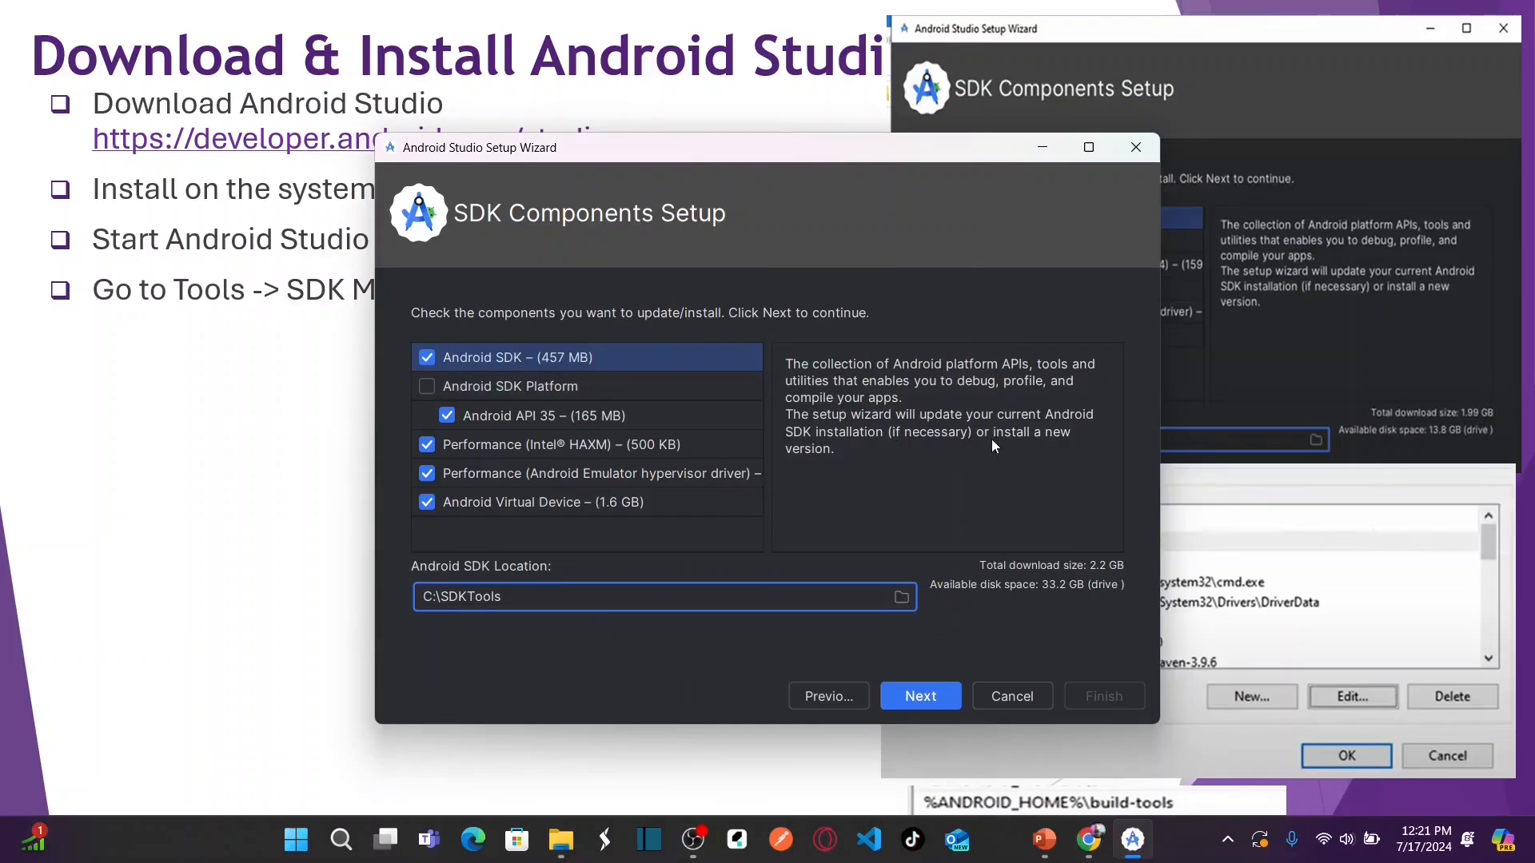
click(920, 697)
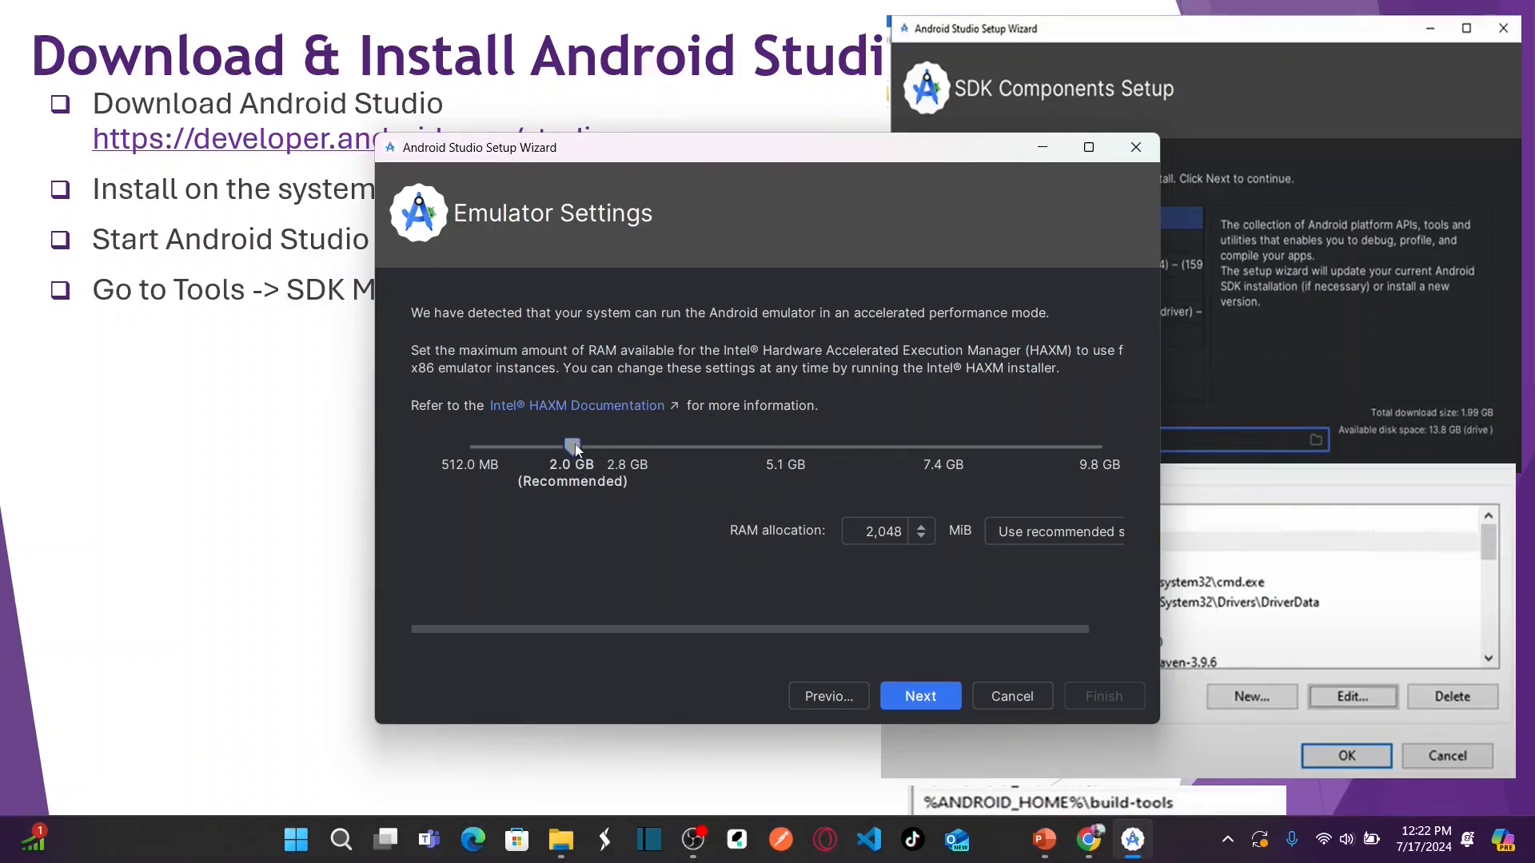
- Set the emulator's RAM allocation to 1,888 MiB, recheck the SDK components page and accept the emulator settings
mouse_move(576, 448)
mouse_down()
mouse_move(767, 450)
mouse_move(566, 454)
mouse_up()
click(838, 702)
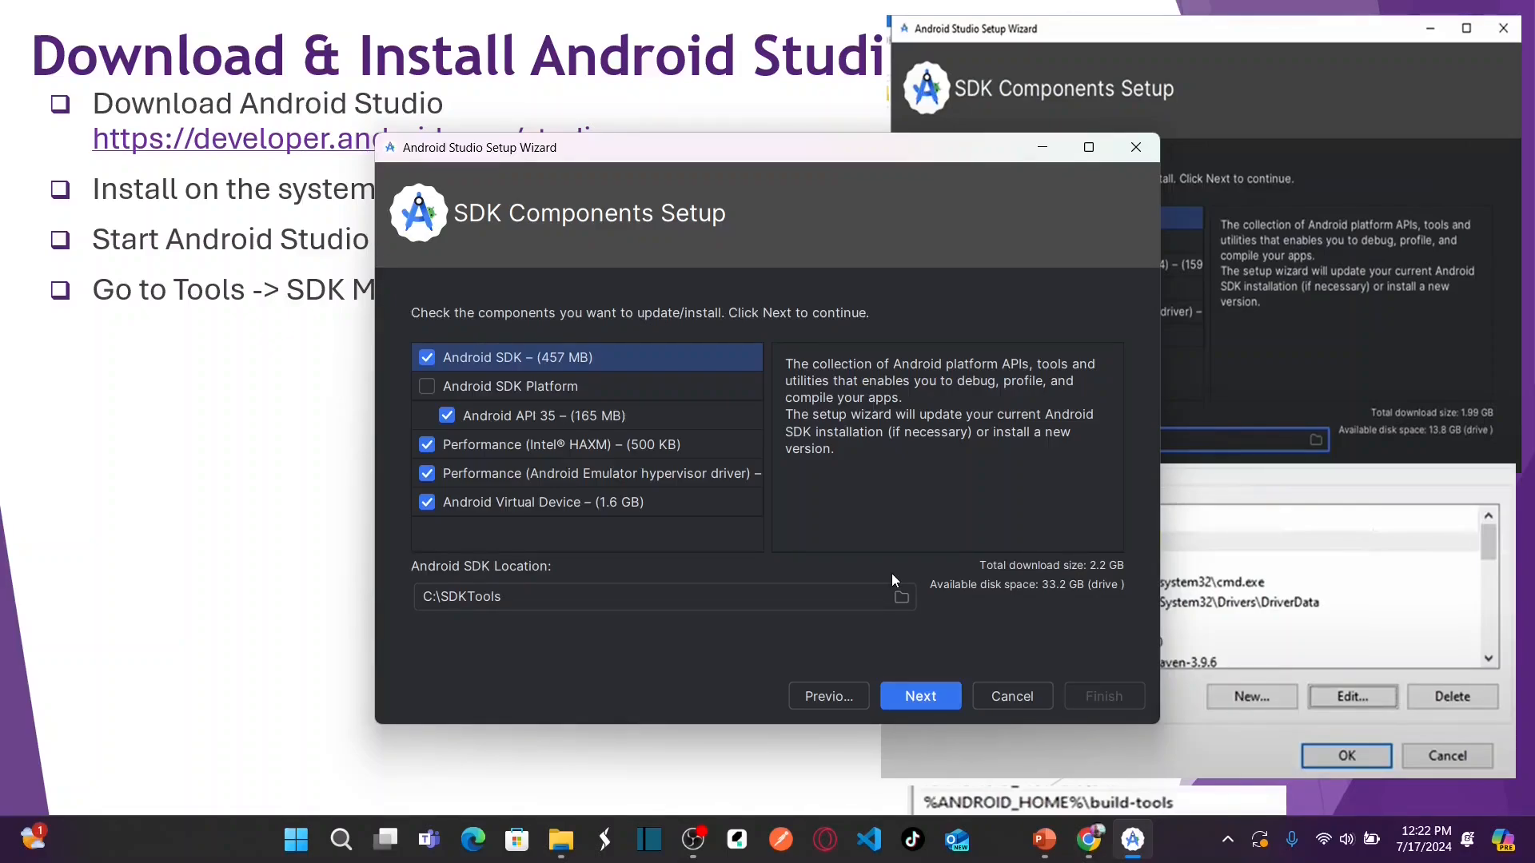
click(937, 692)
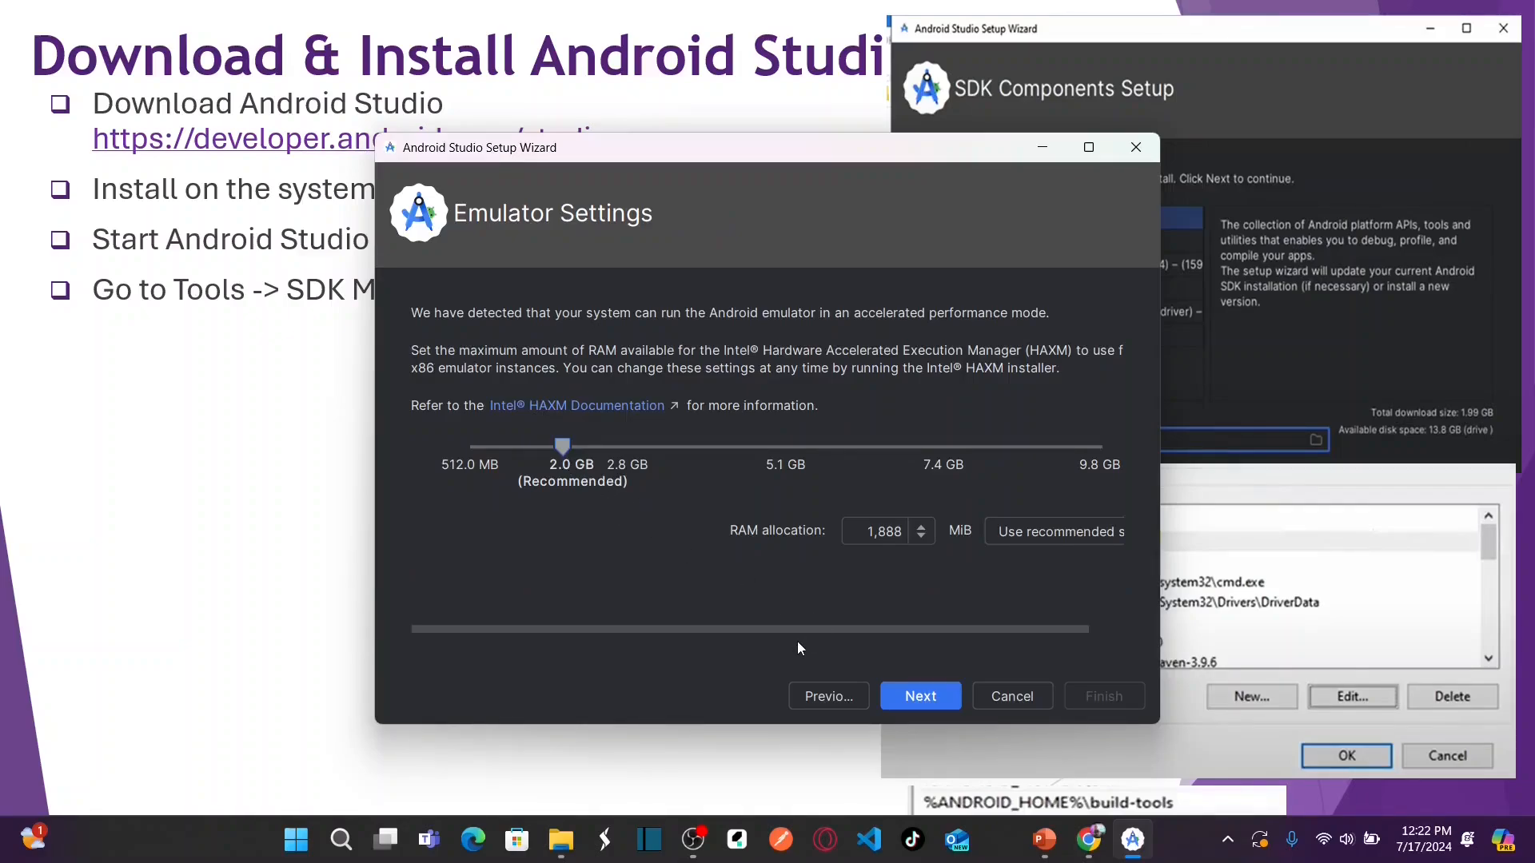
click(943, 700)
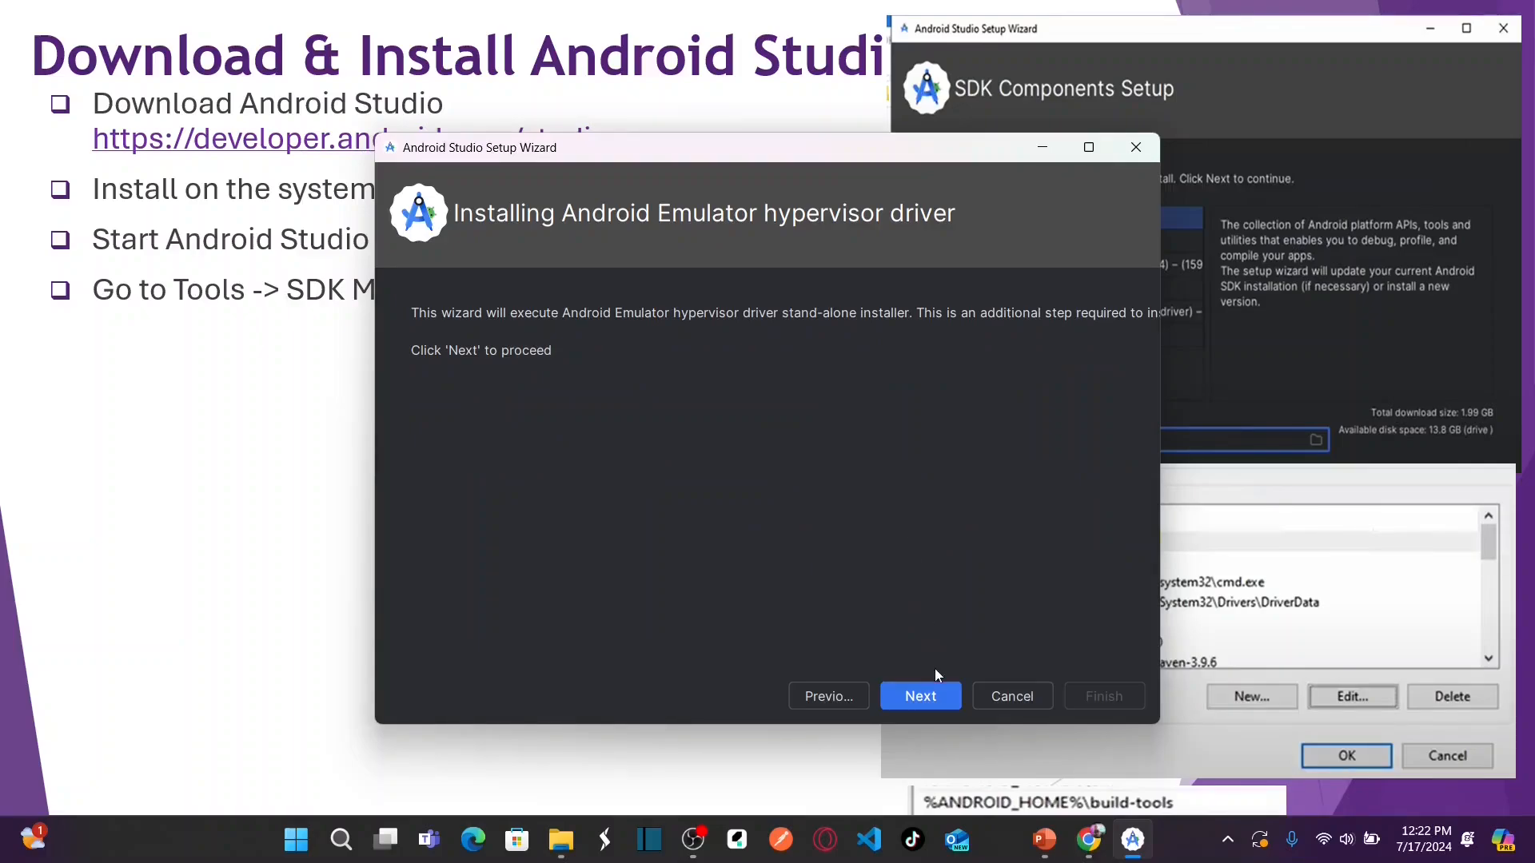
- Accept the Android Emulator hypervisor driver installation, review the current installation settings and proceed to the license agreement
click(930, 697)
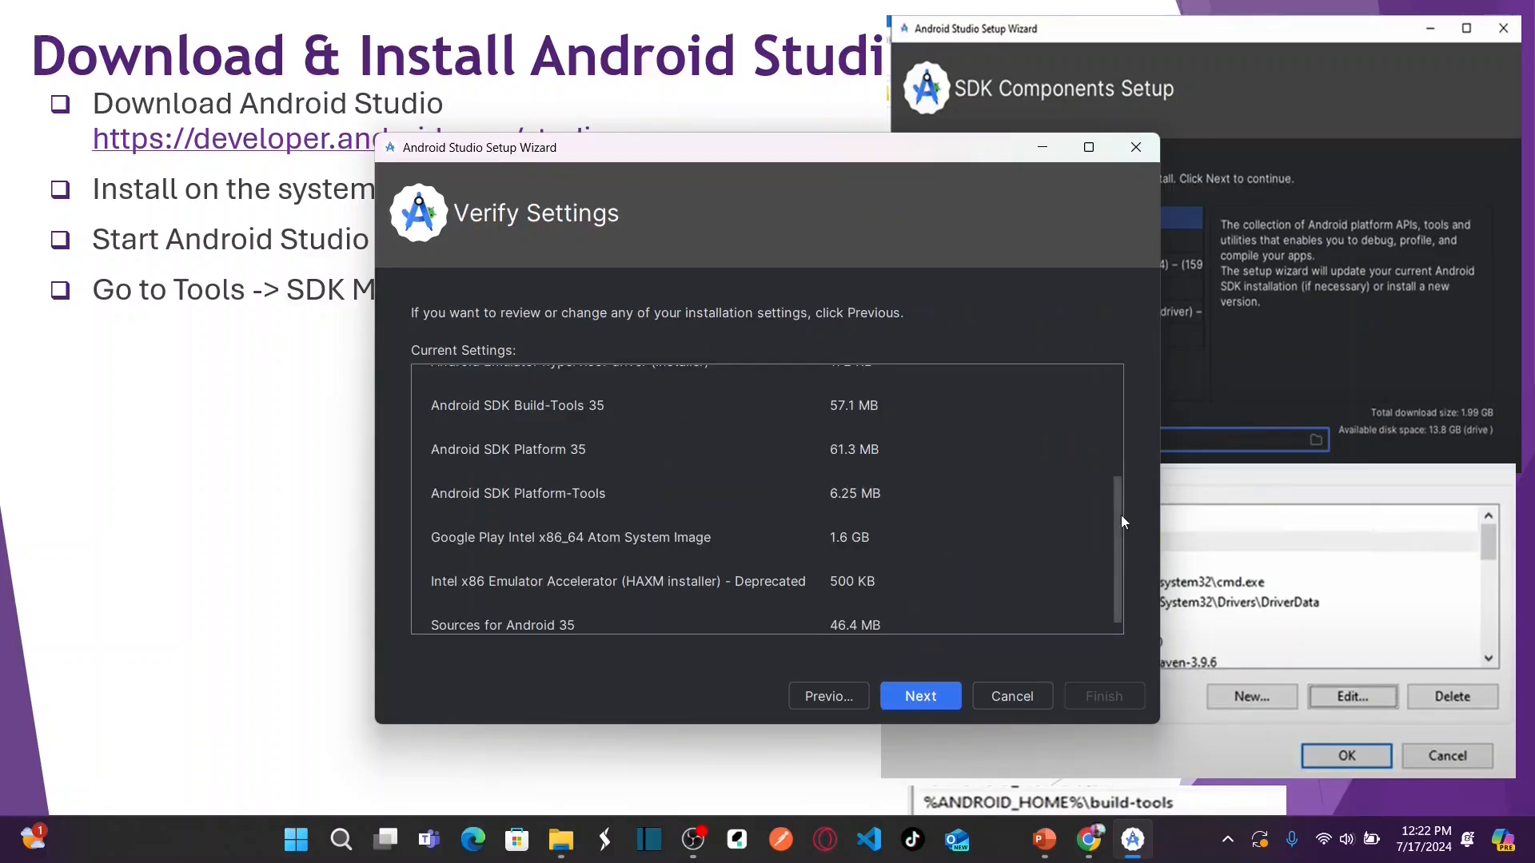
drag(1121, 515, 1121, 481)
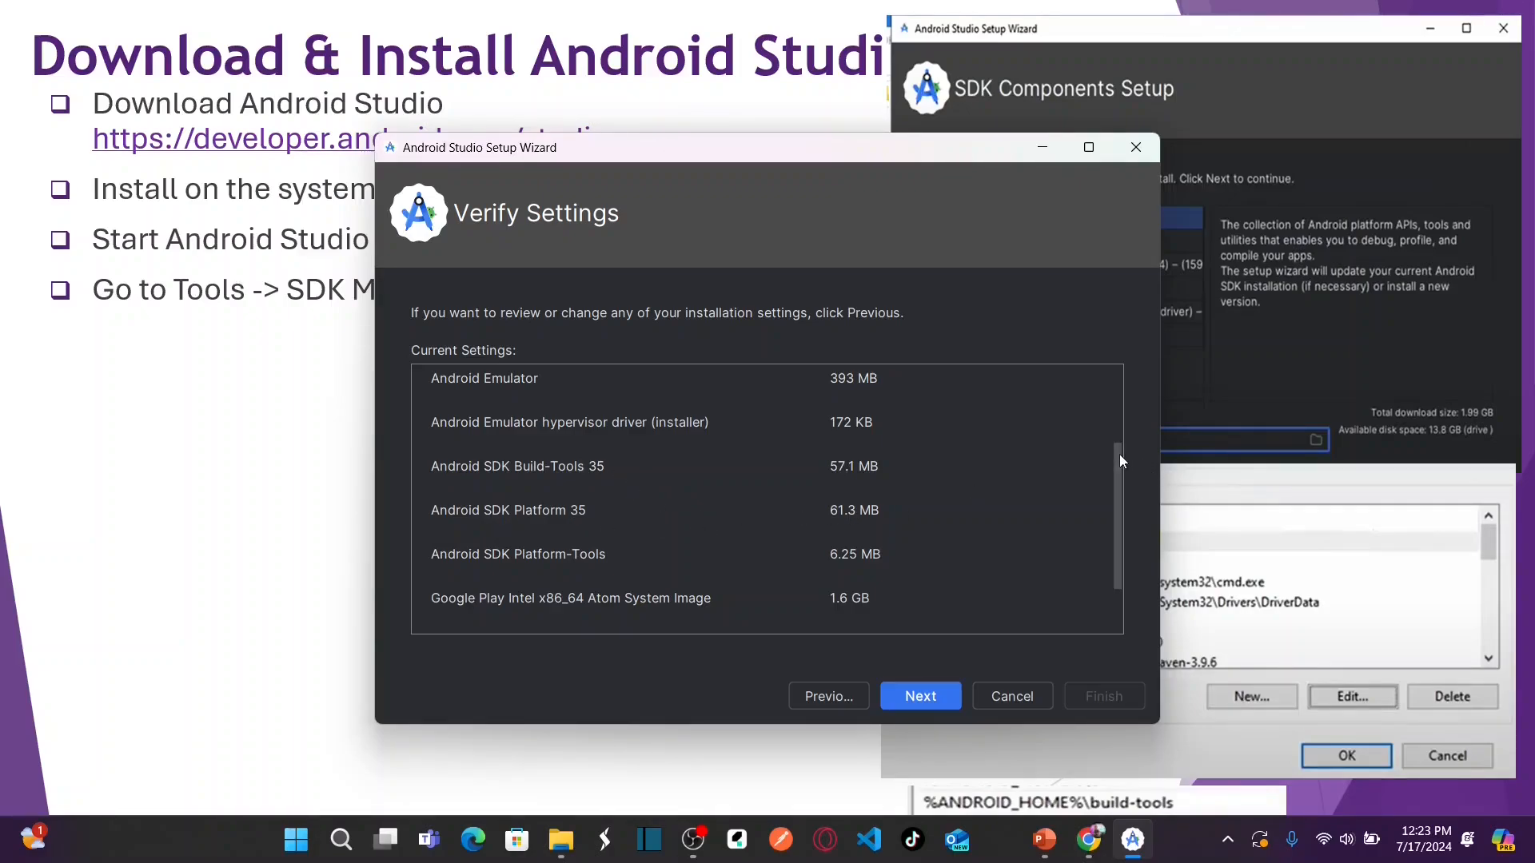
drag(1120, 457, 1122, 505)
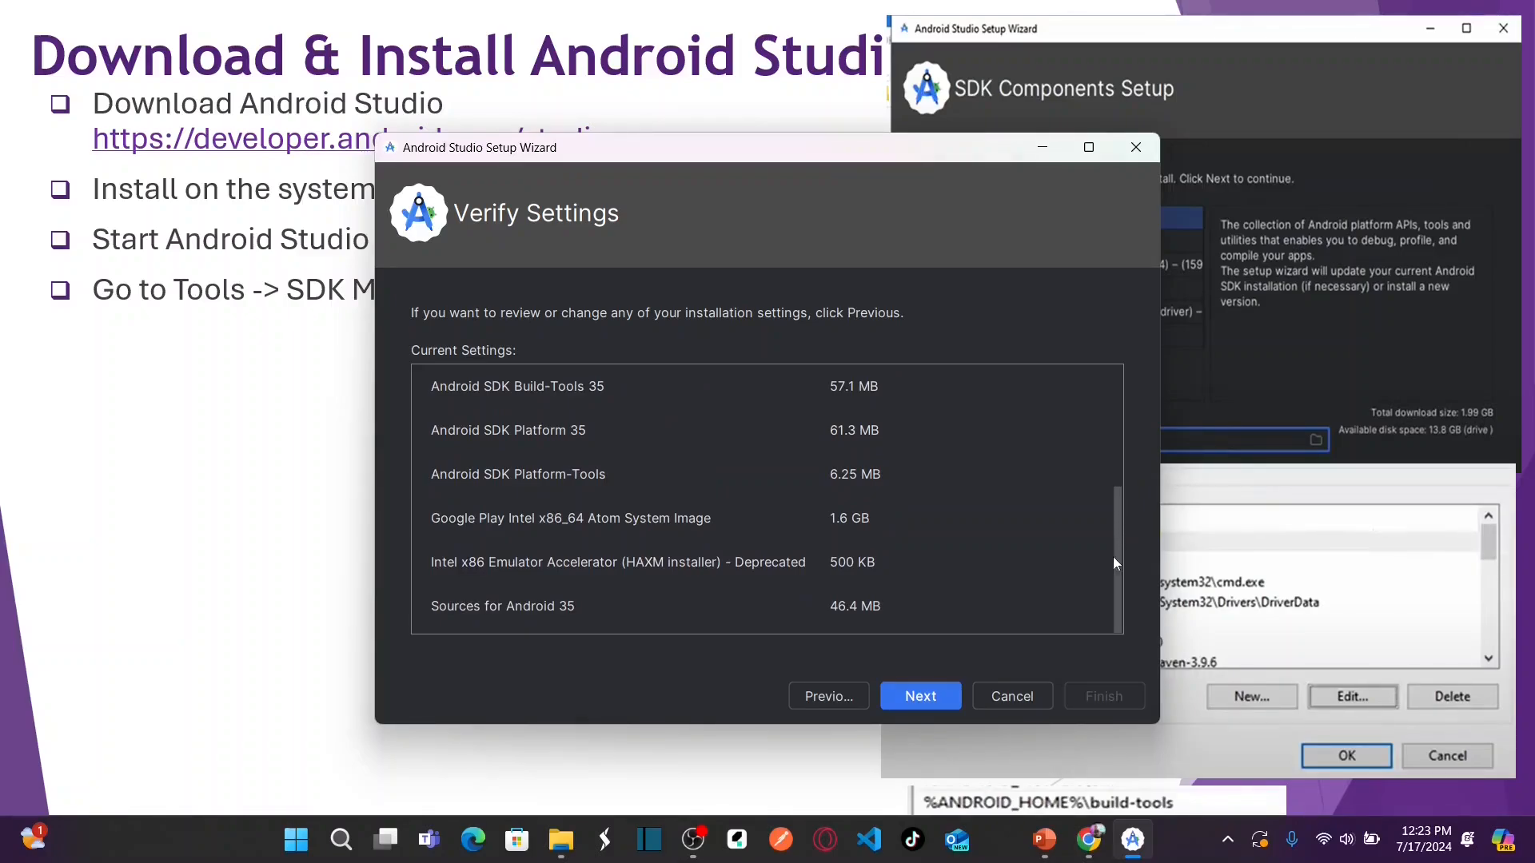
click(938, 695)
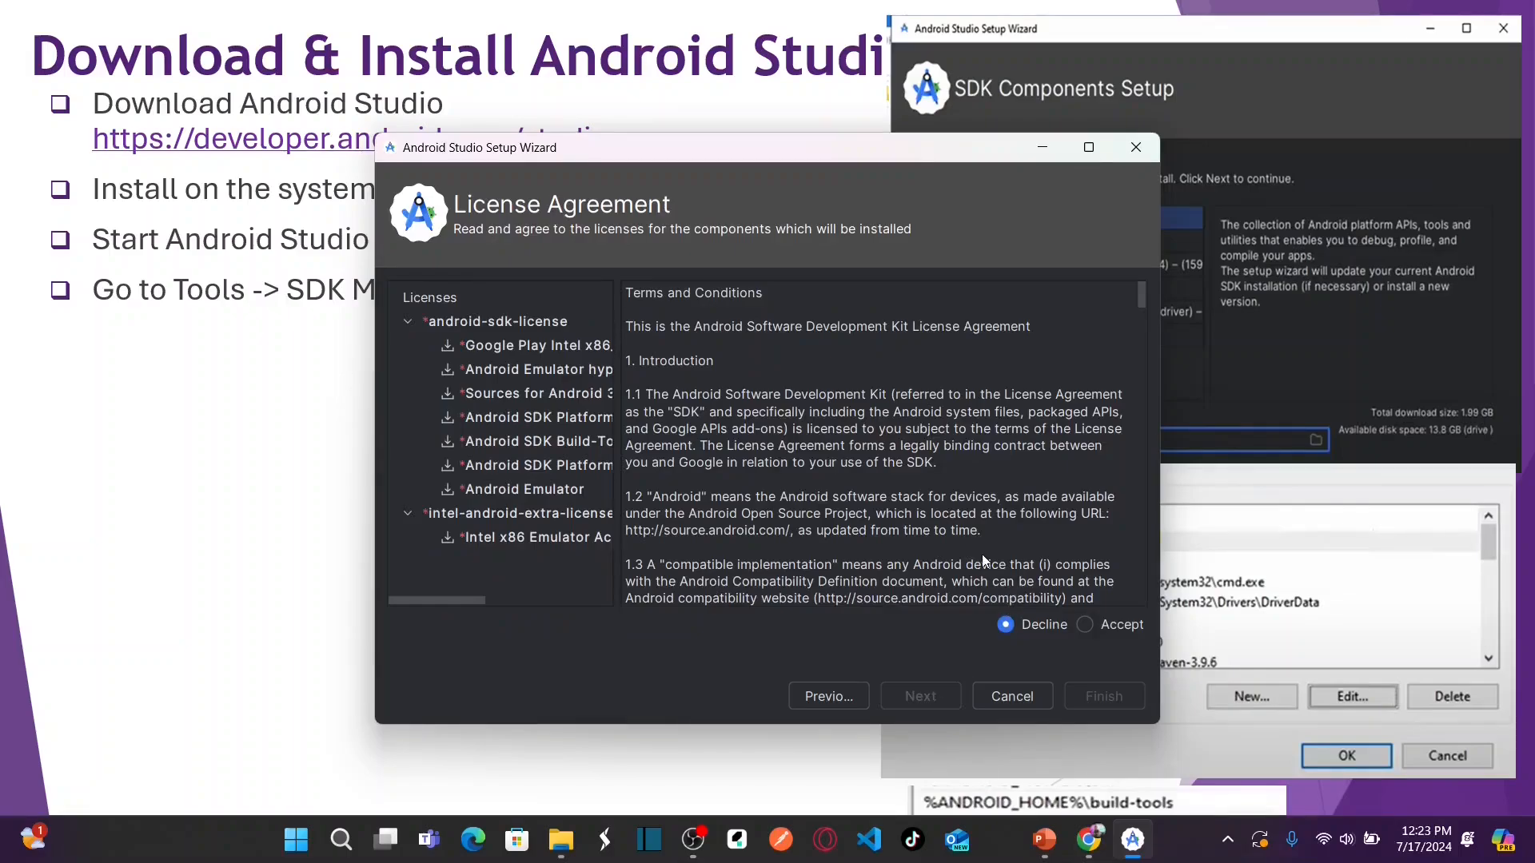
- Accept the android-sdk-license and go through its components from the Google Play system image to Android Emulator
drag(1144, 299, 1125, 592)
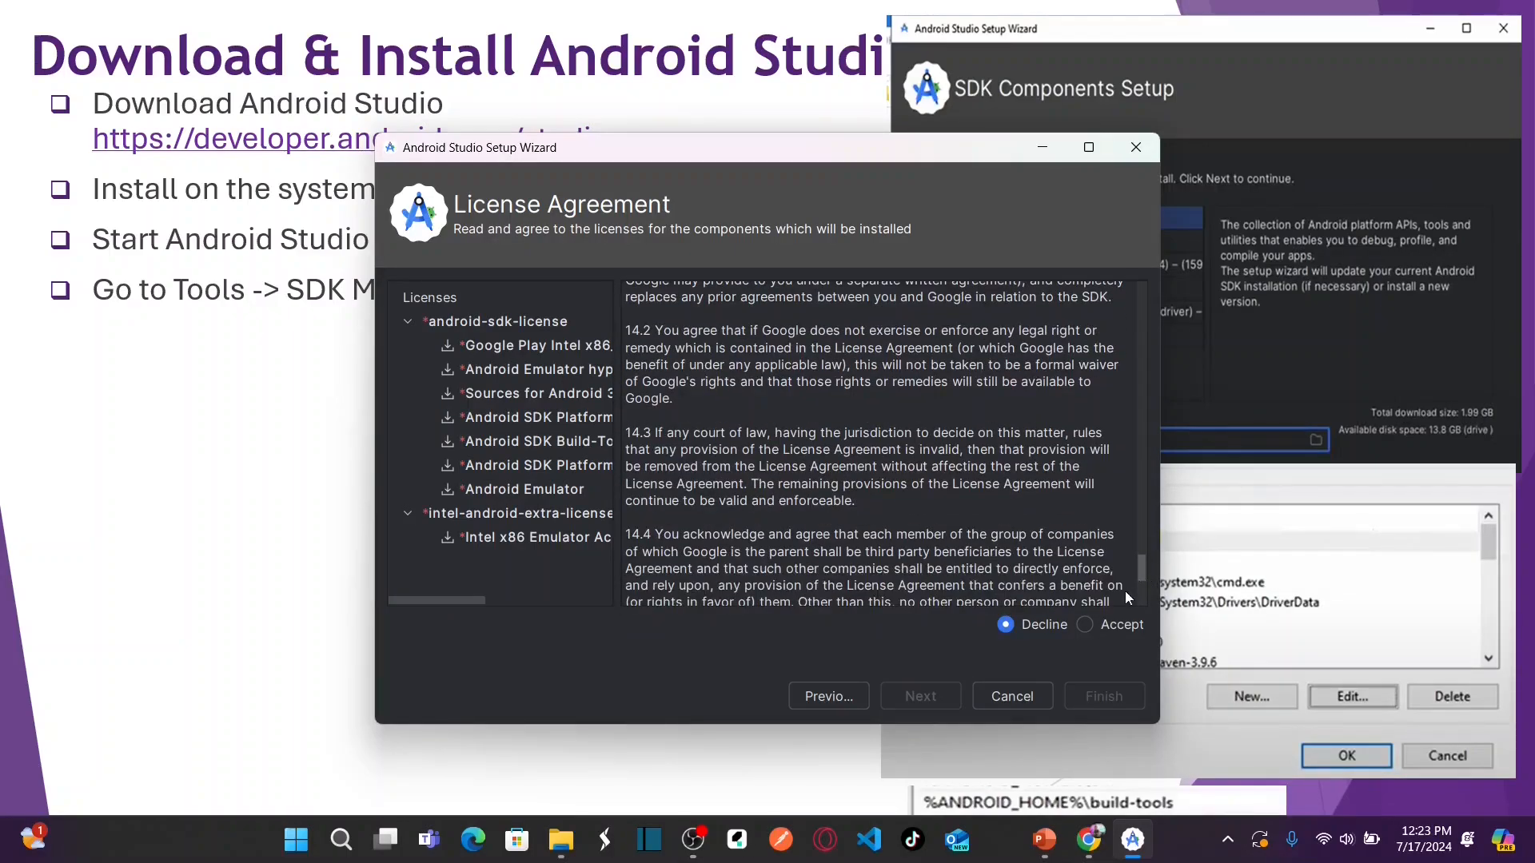
click(1085, 625)
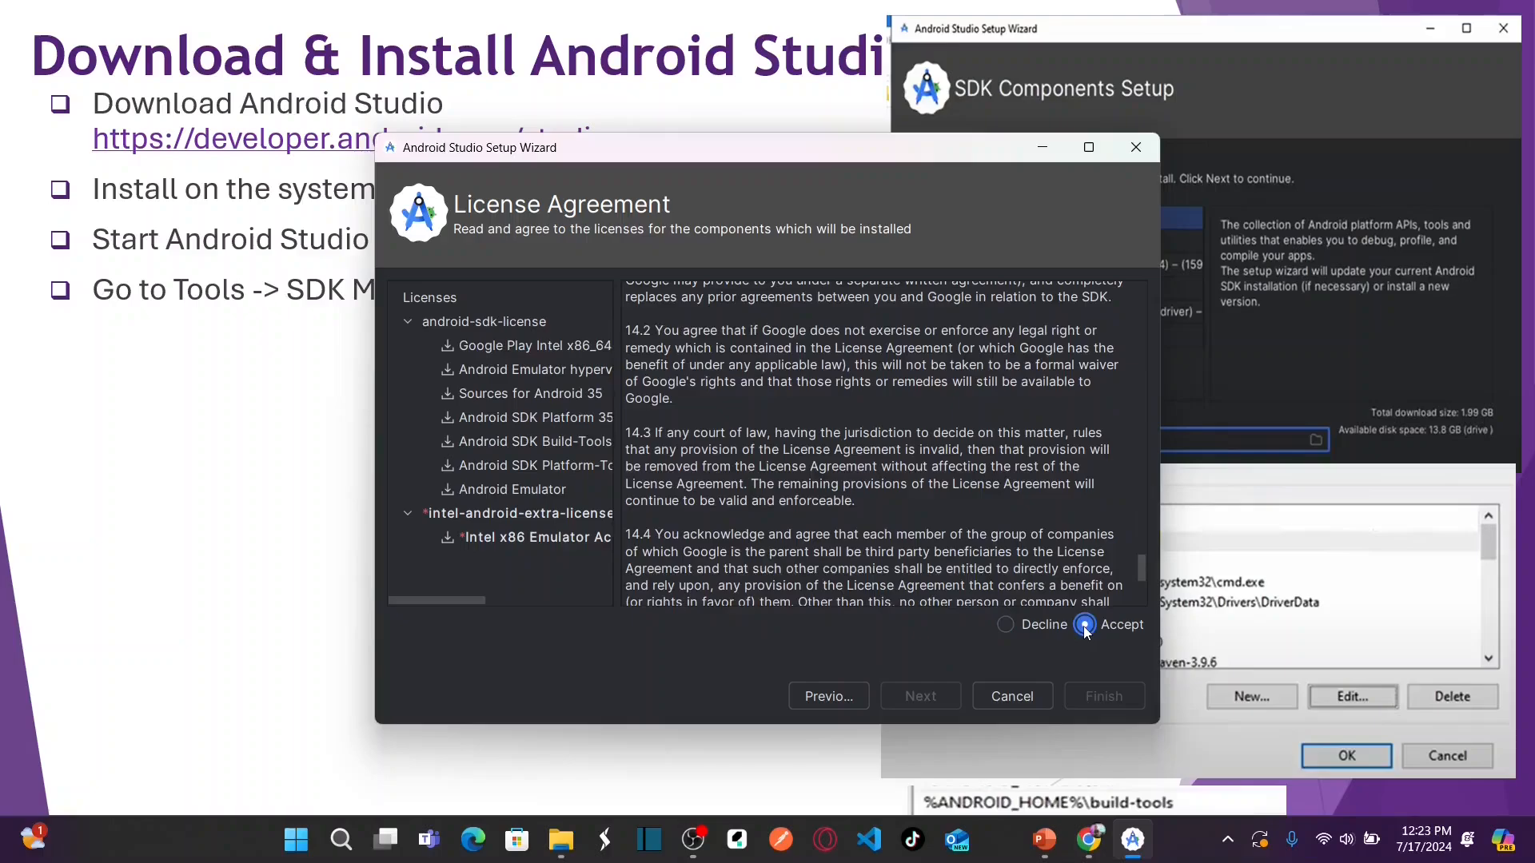
click(590, 349)
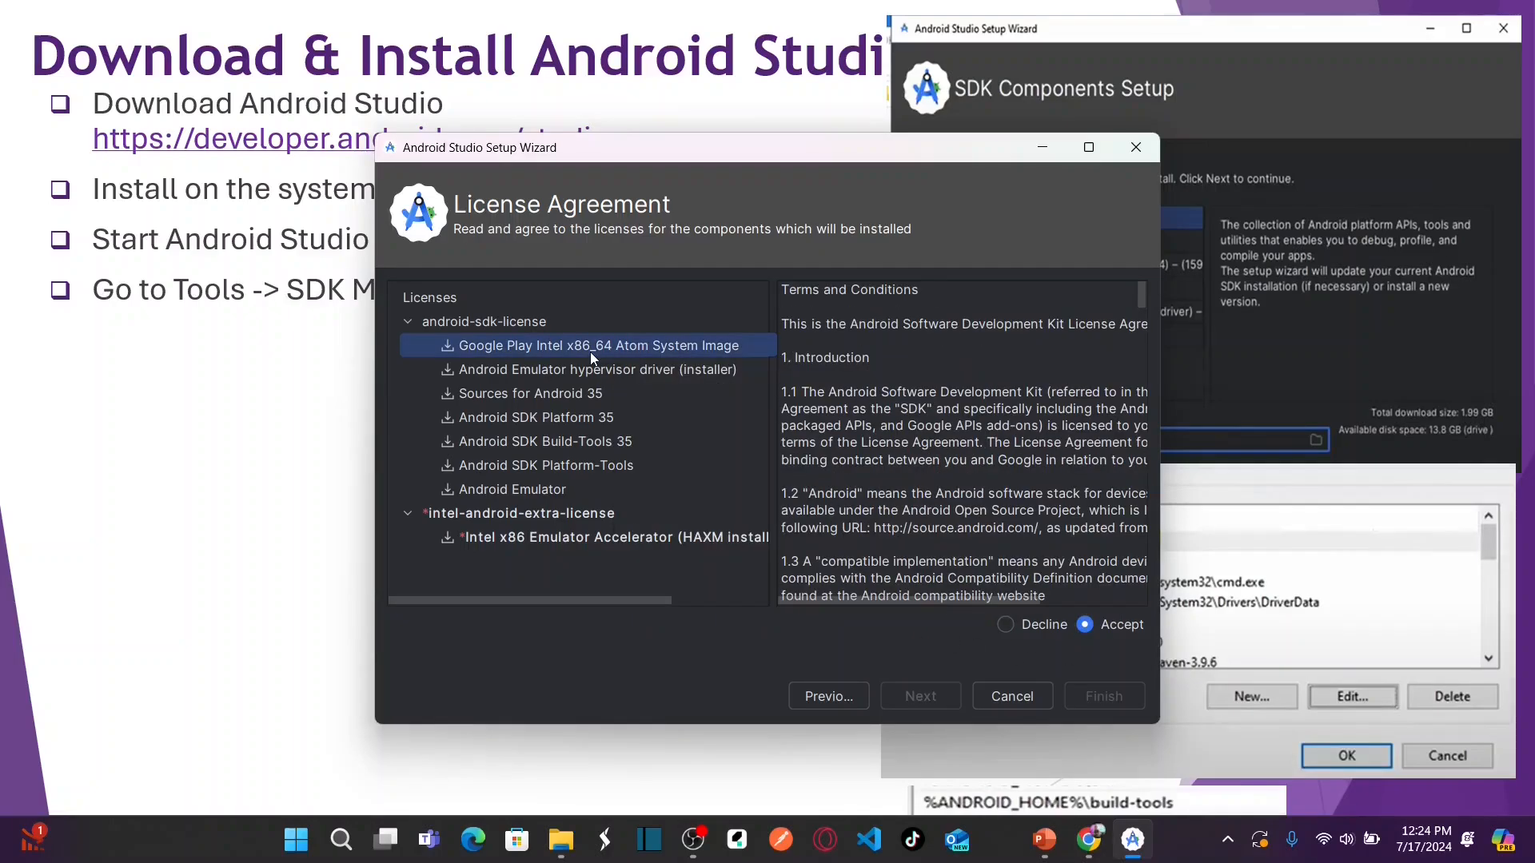
click(647, 372)
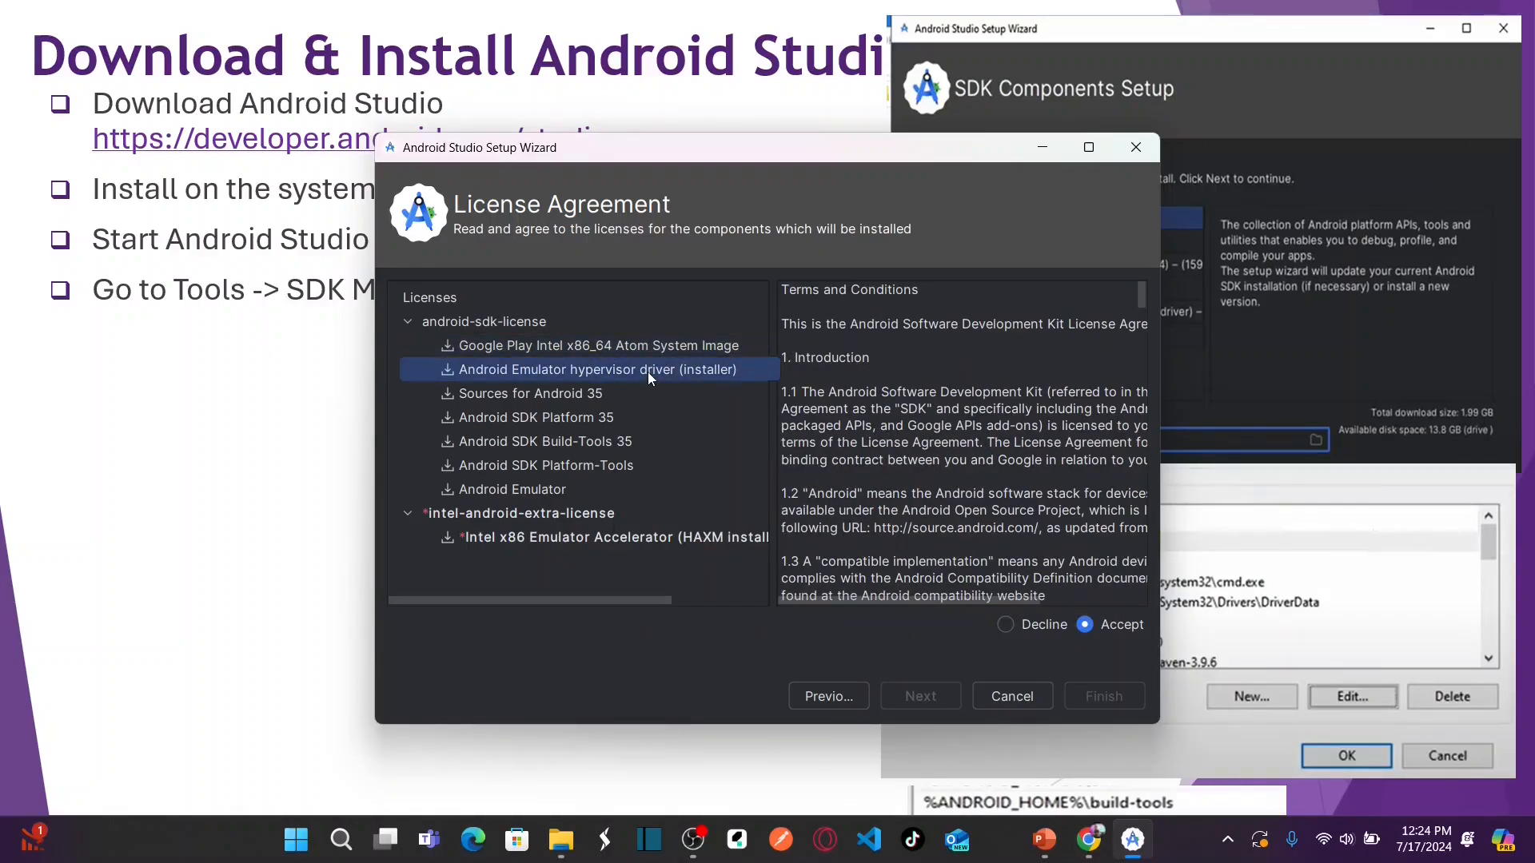
click(569, 393)
click(601, 419)
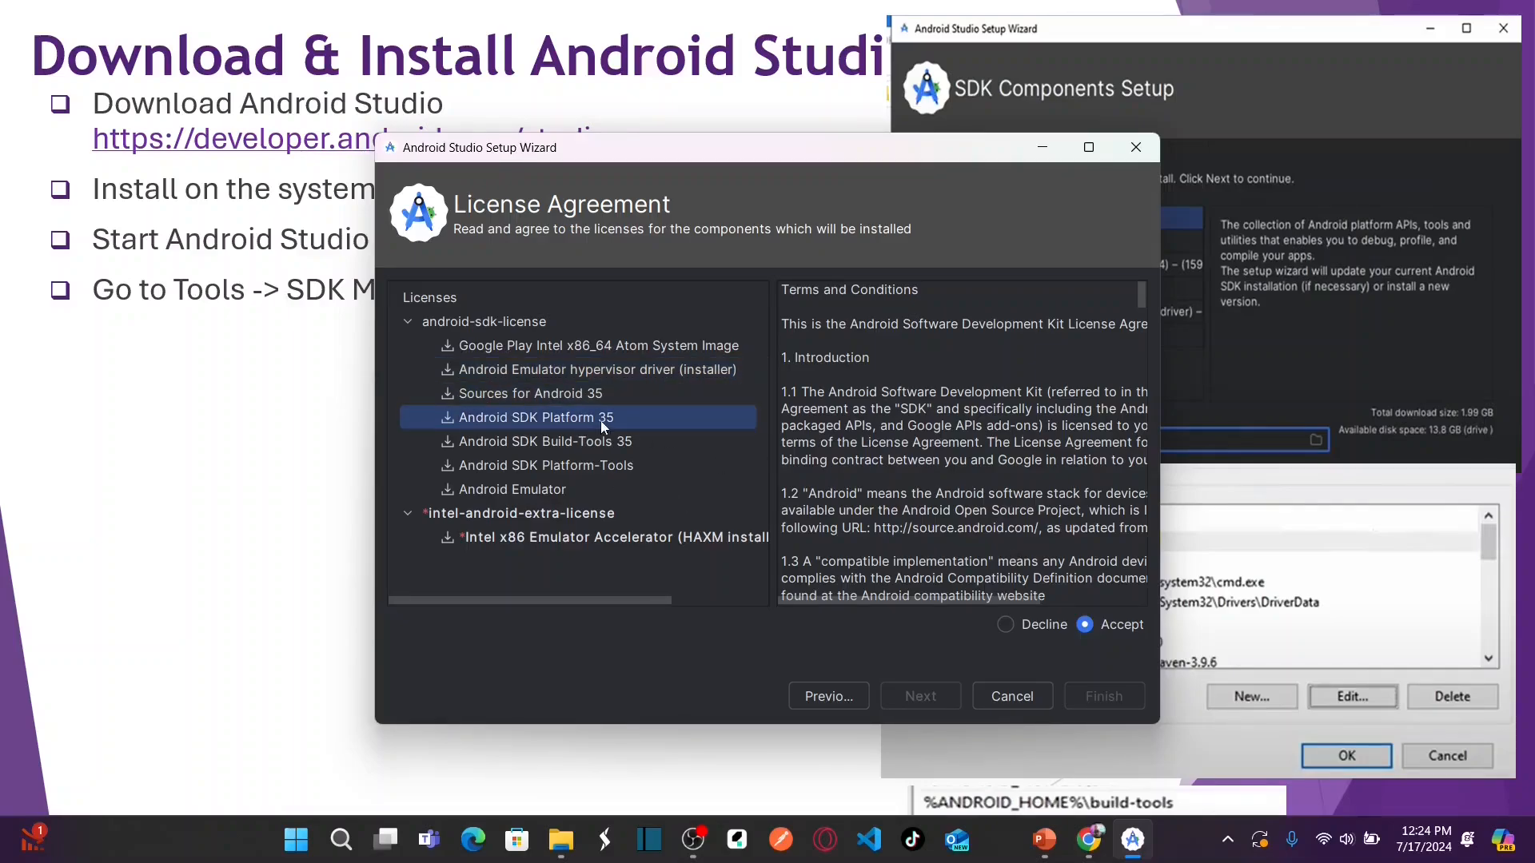
click(592, 443)
click(598, 464)
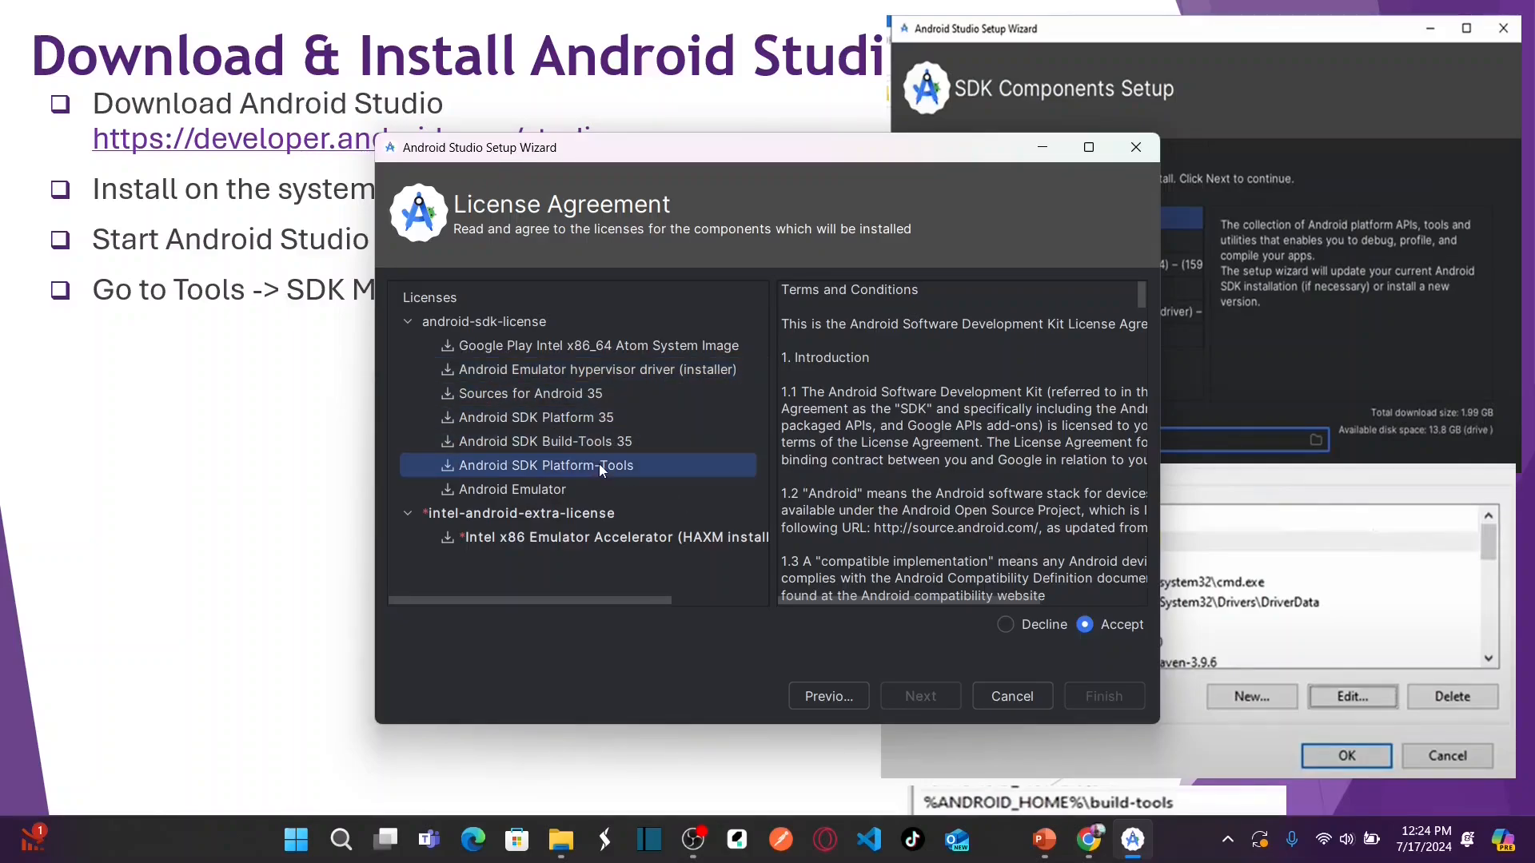
click(539, 490)
- Accept the intel-android-extra-license for the Intel x86 Emulator Accelerator and complete the setup wizard through the component download
click(657, 536)
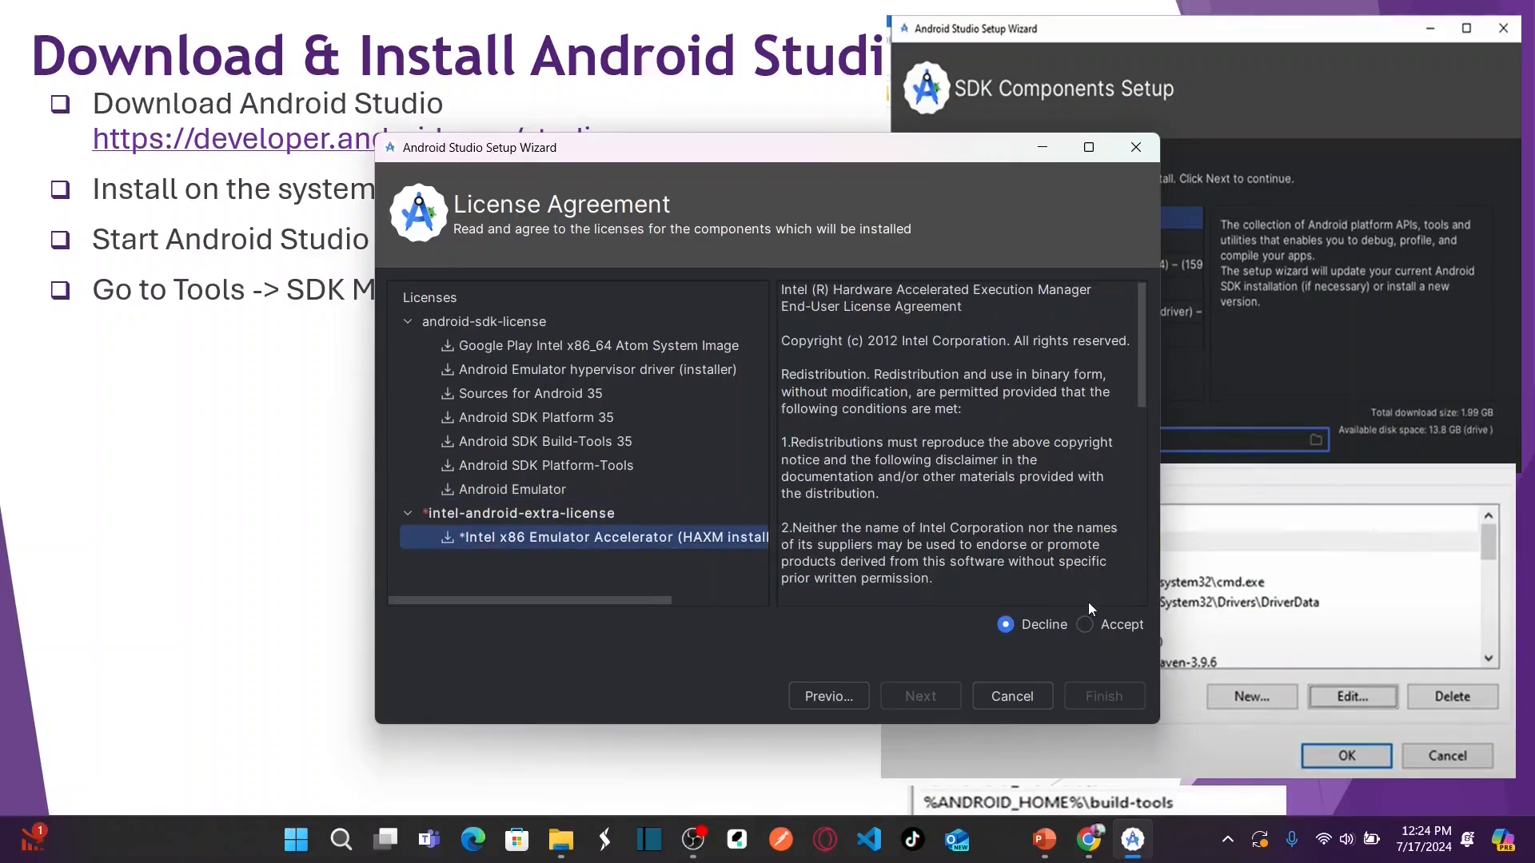
click(1084, 624)
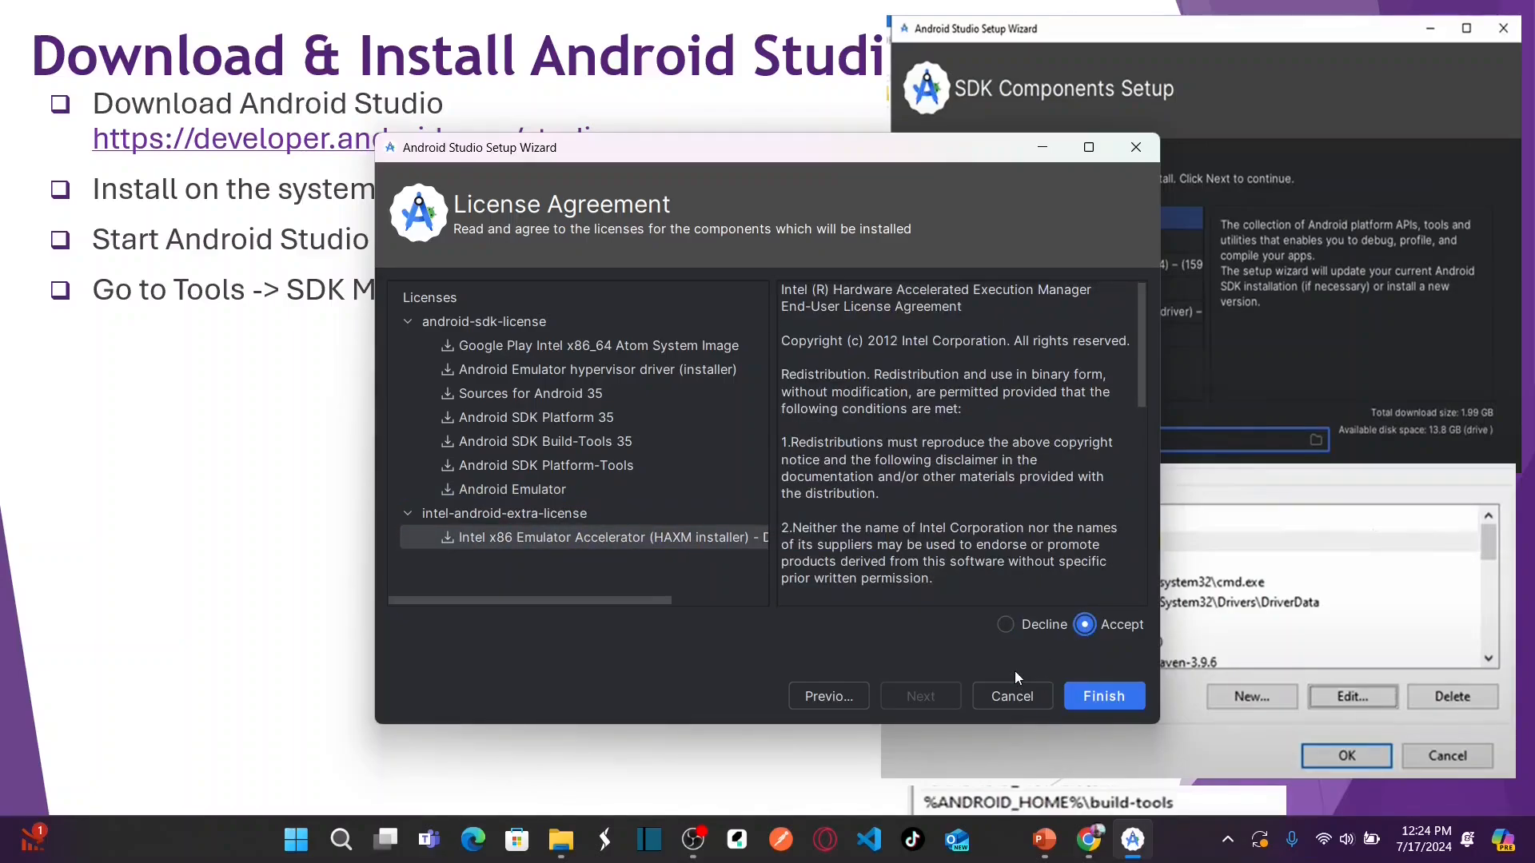
click(1106, 698)
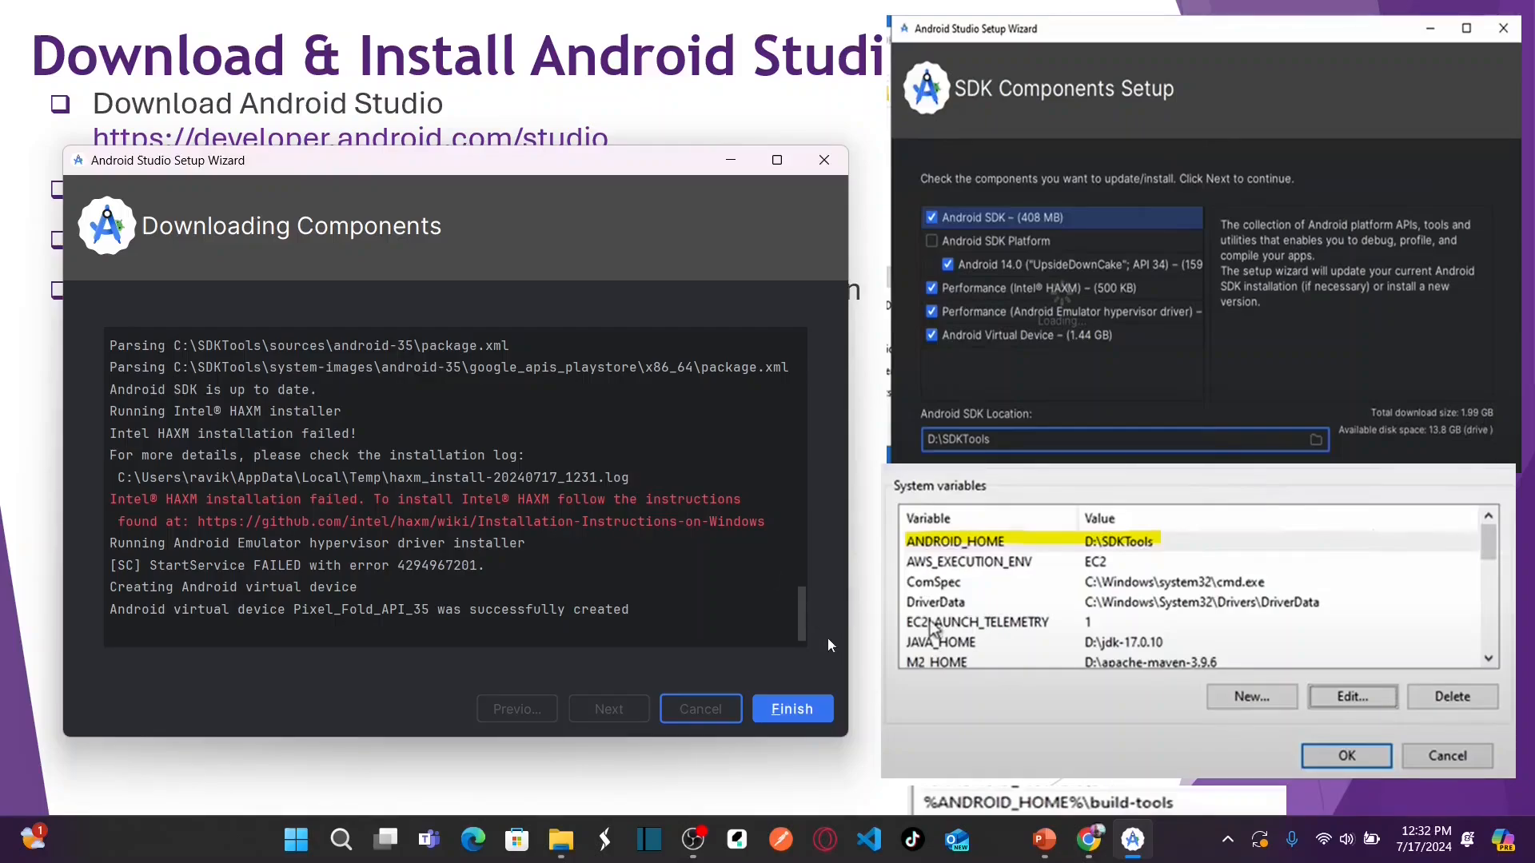
click(800, 711)
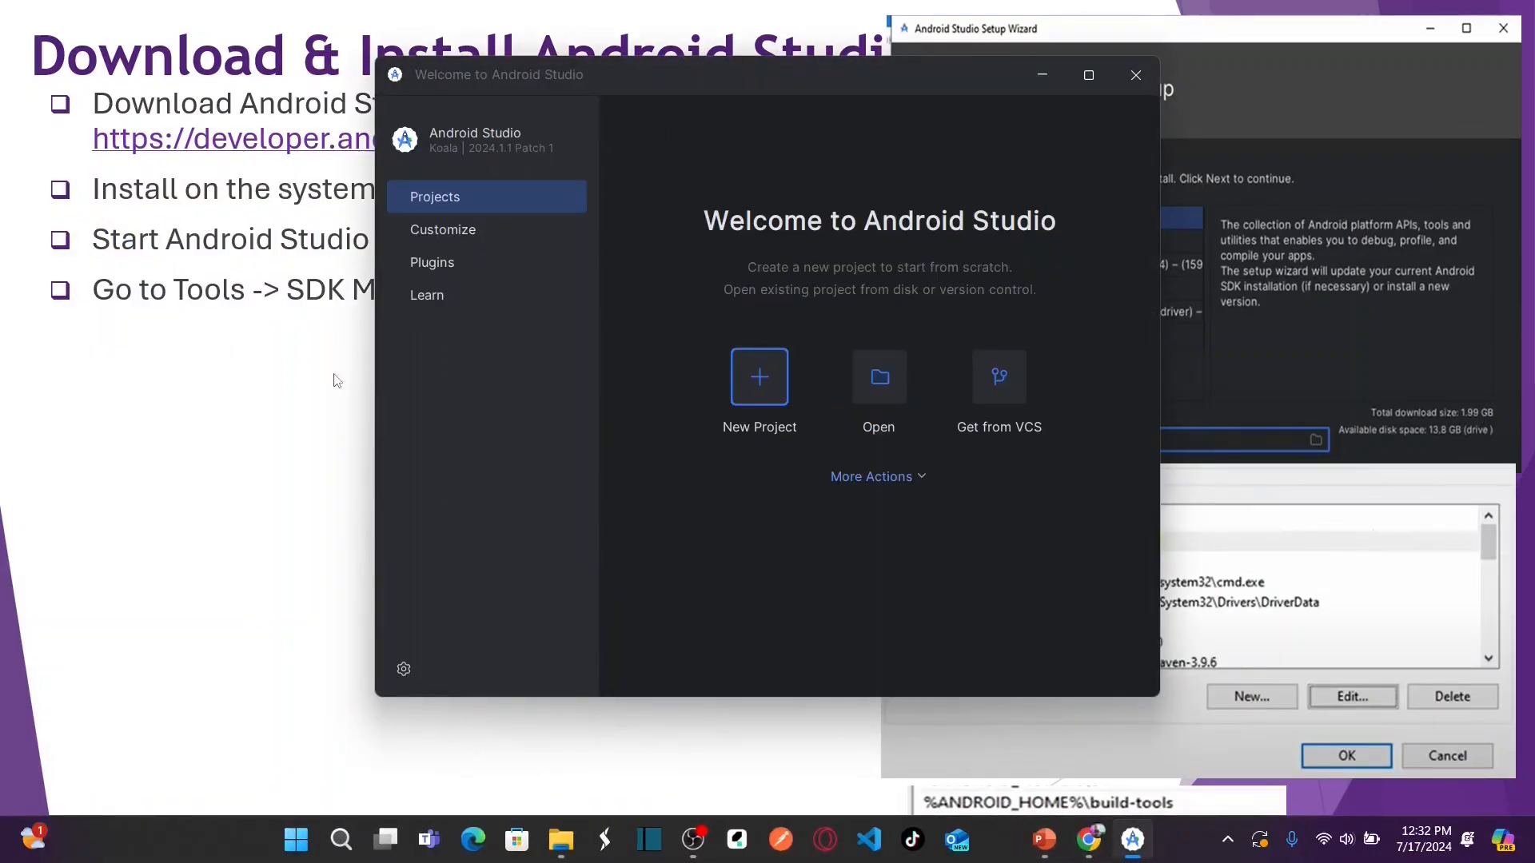
- Switch to the slide show and reveal the instructions up to selecting the desired SDK Platforms API levels
click(250, 419)
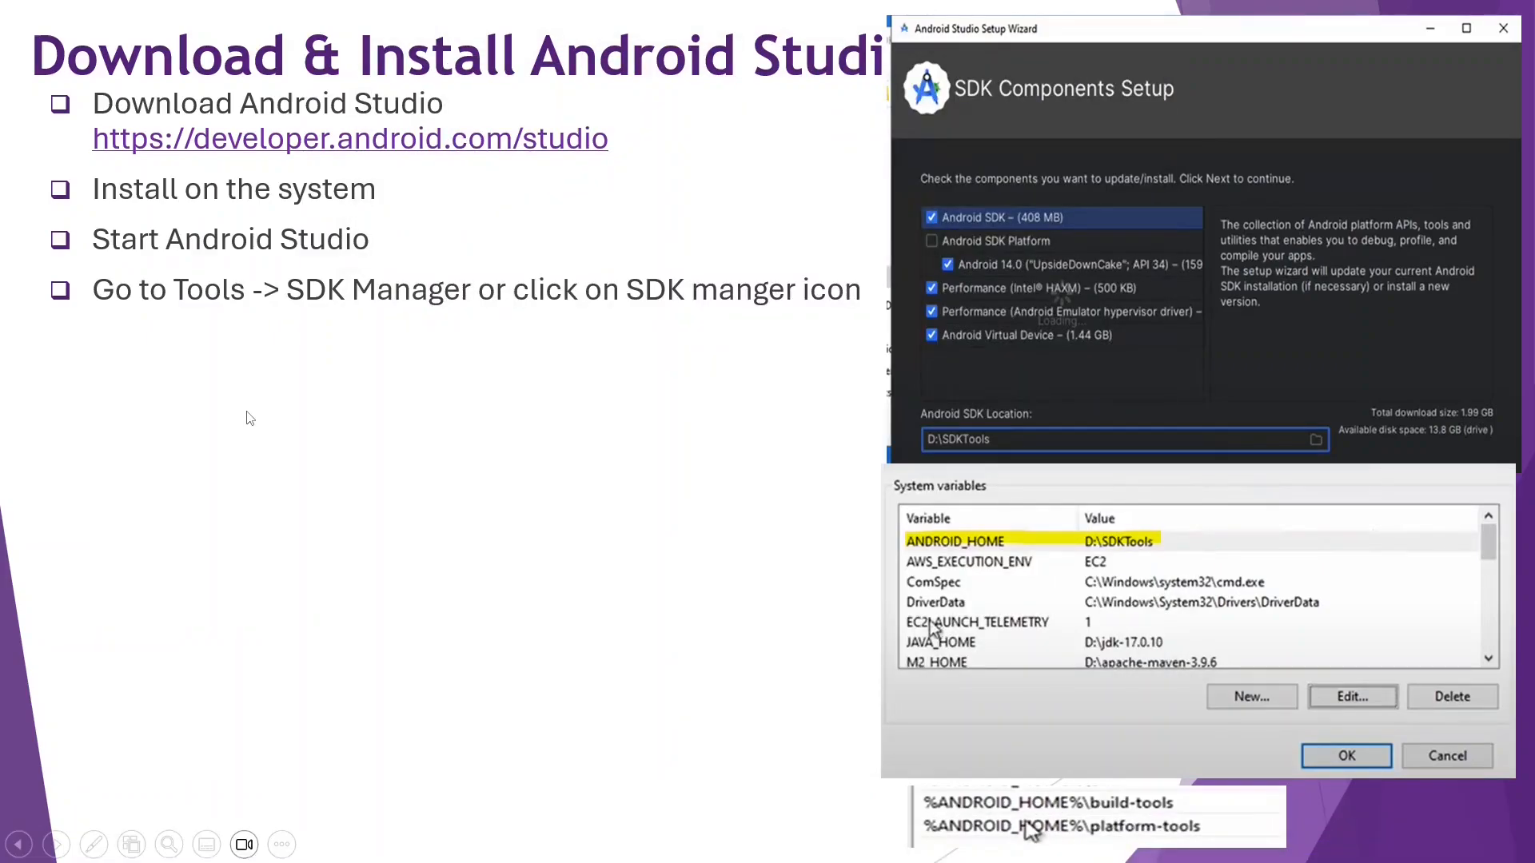
key(Right)
key(Right)
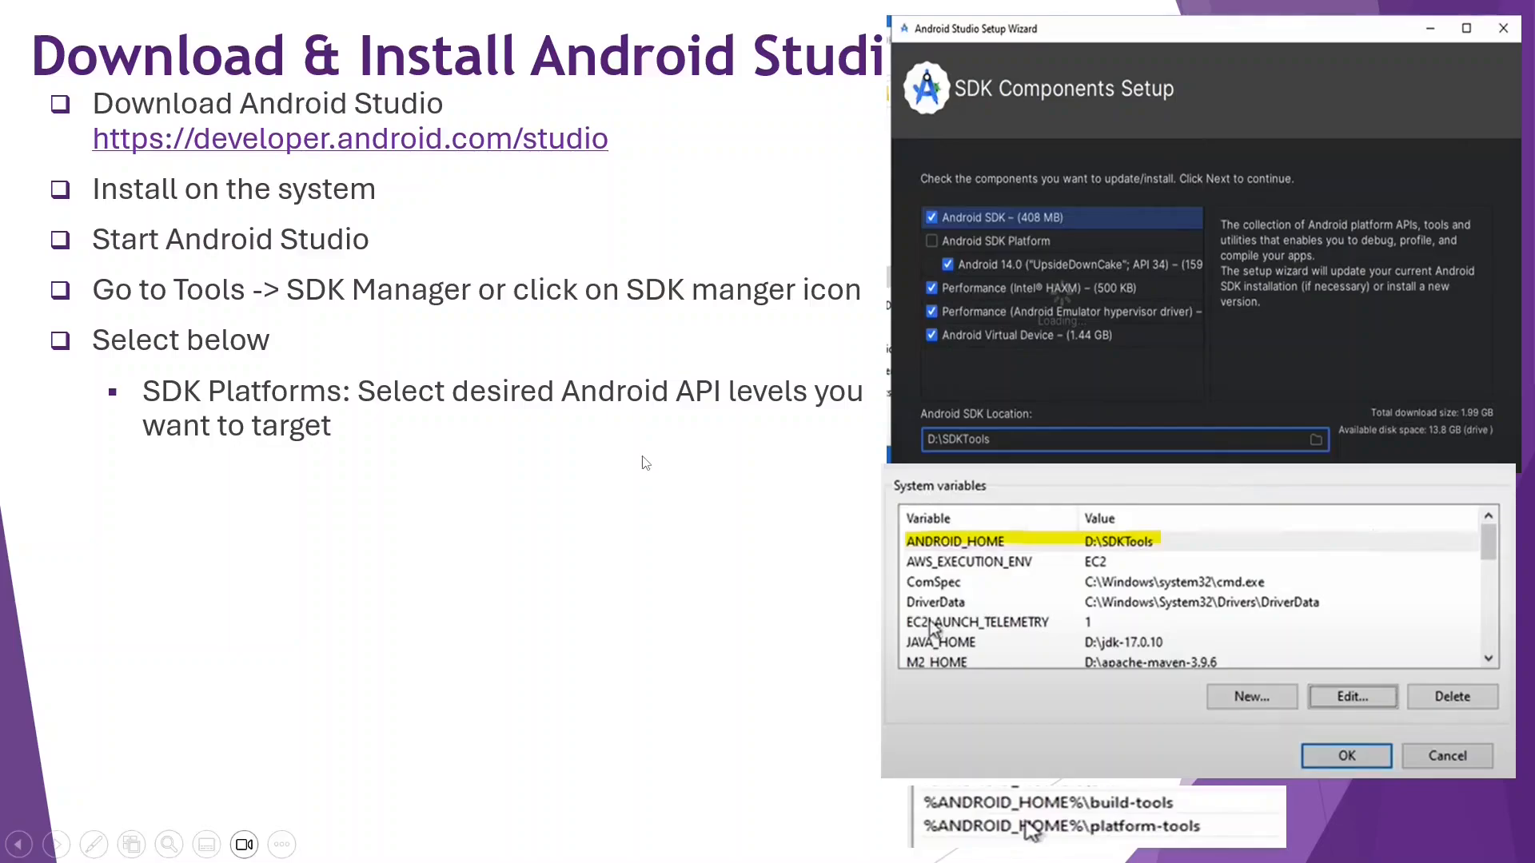
- Switch to Android Studio, open the SDK Manager, review the SDK Platforms and SDK Tools lists, and accept the settings
key(alt+Tab)
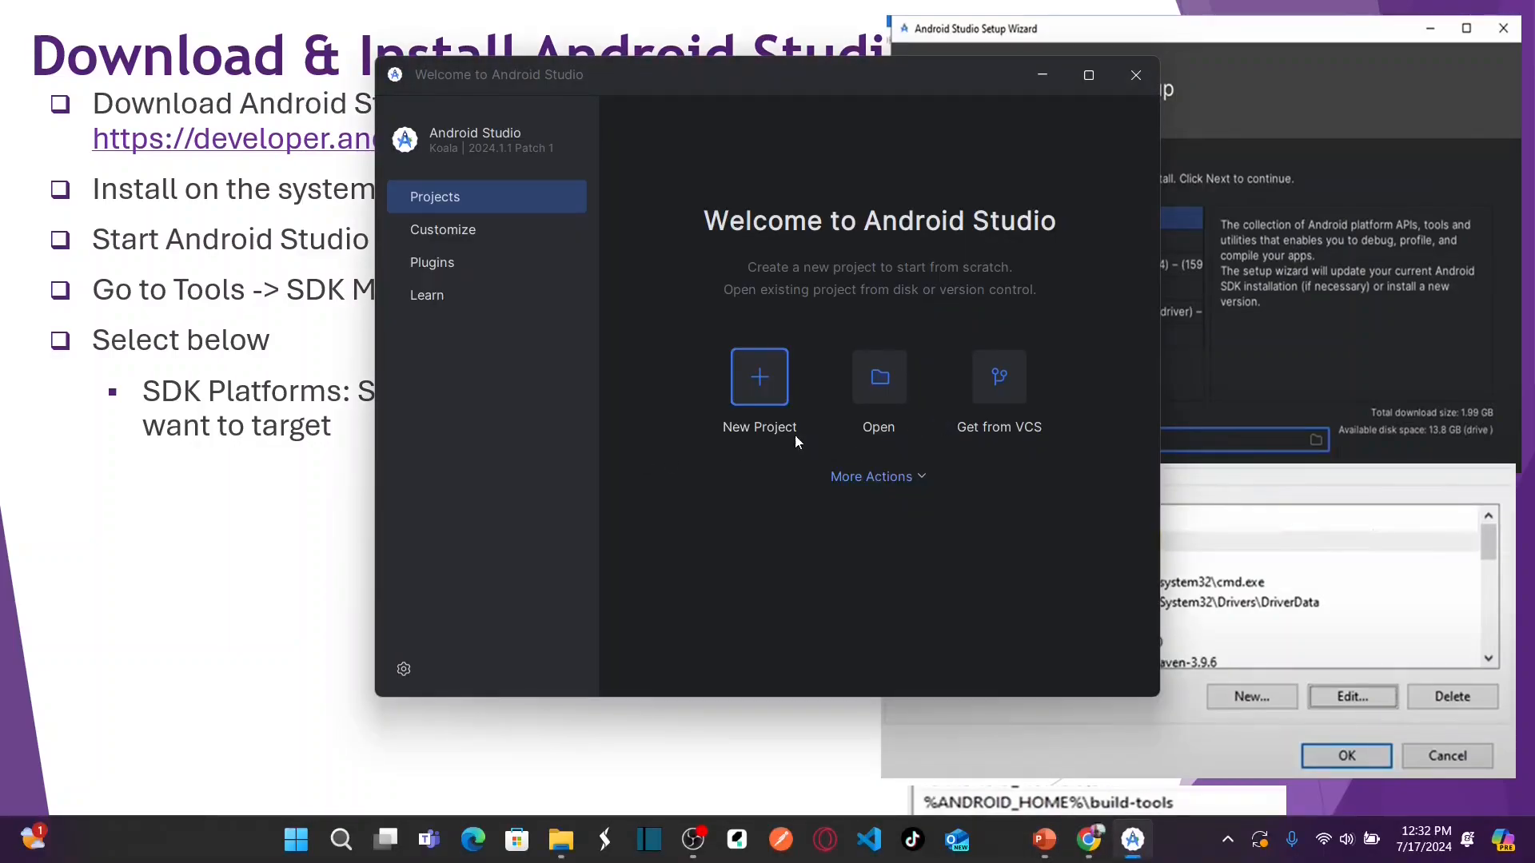
click(920, 478)
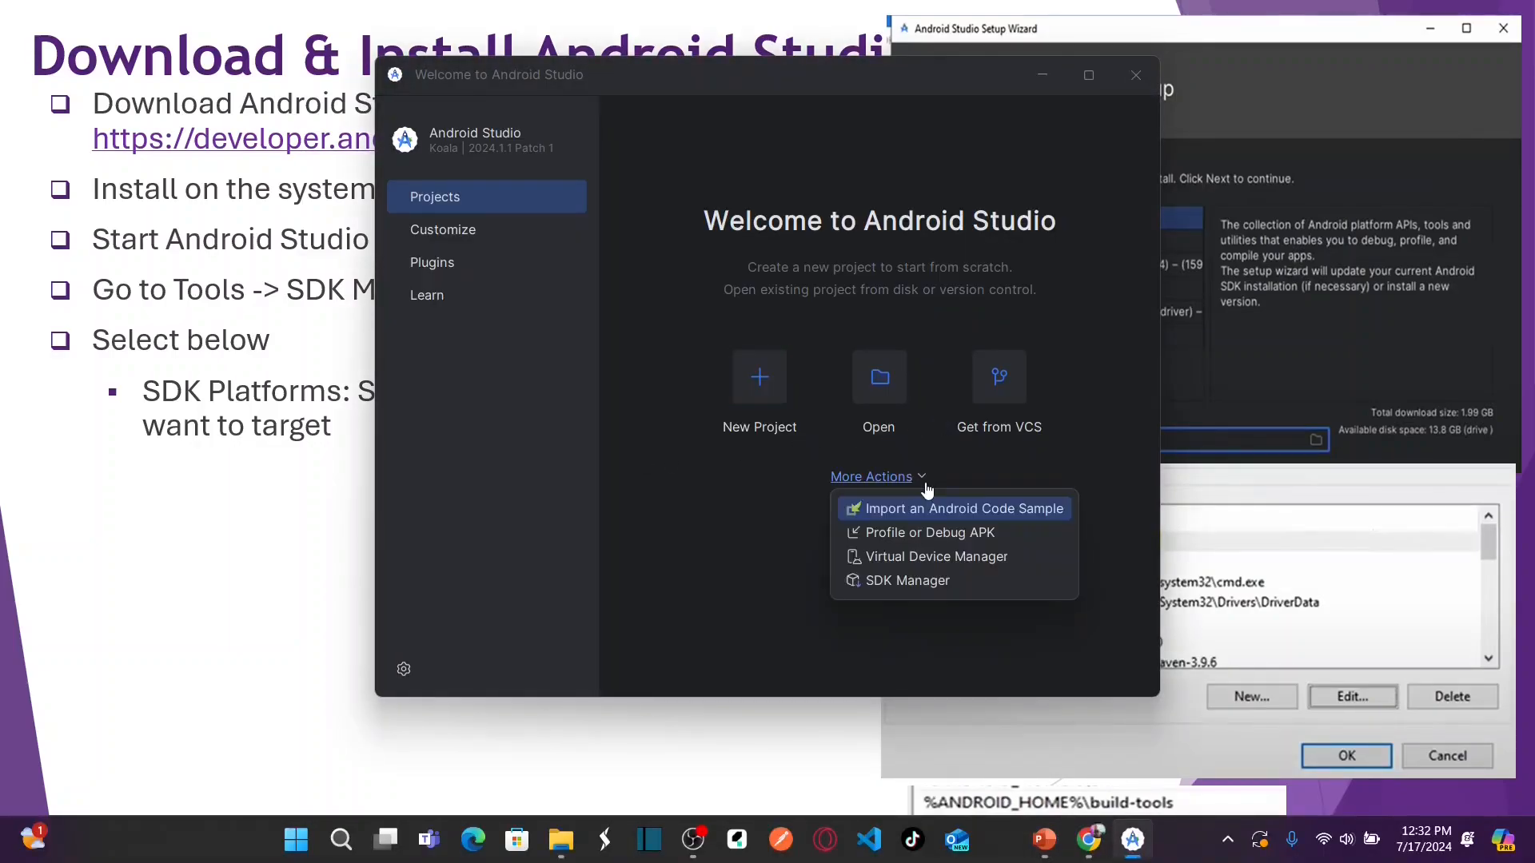
click(902, 585)
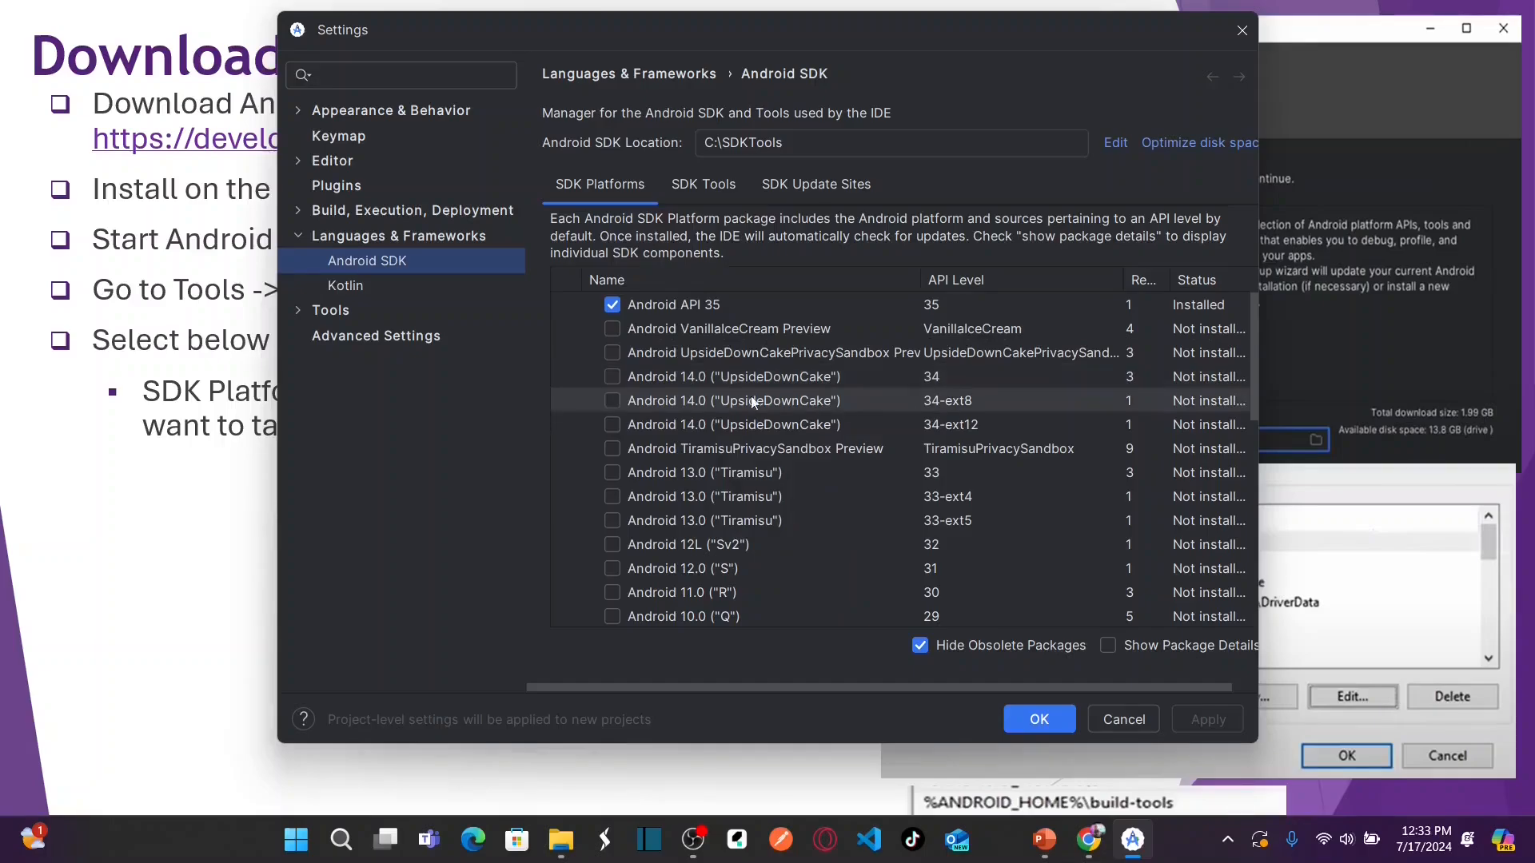
click(704, 184)
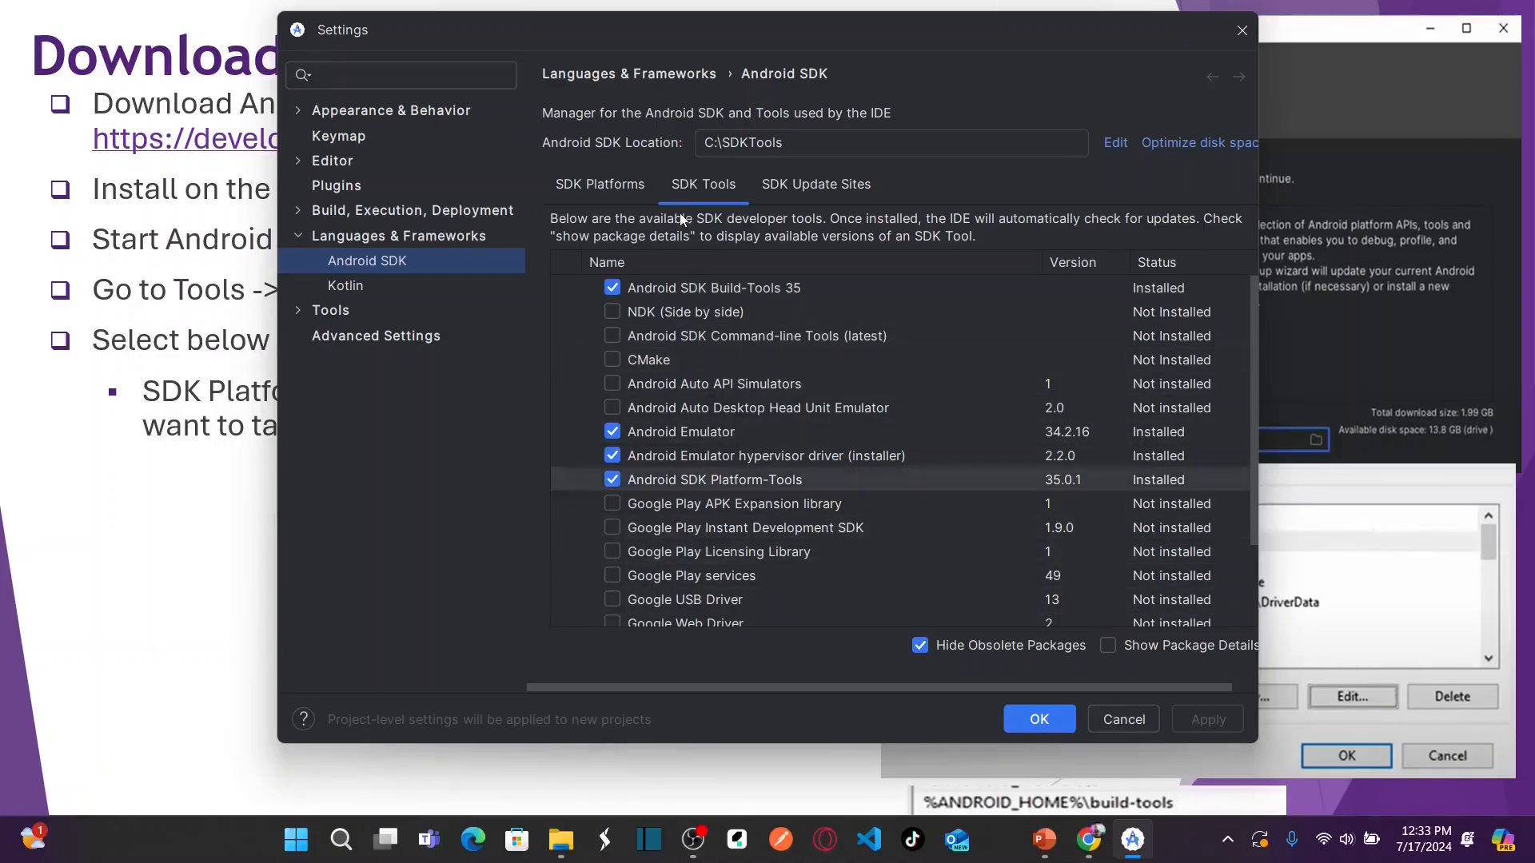
click(594, 184)
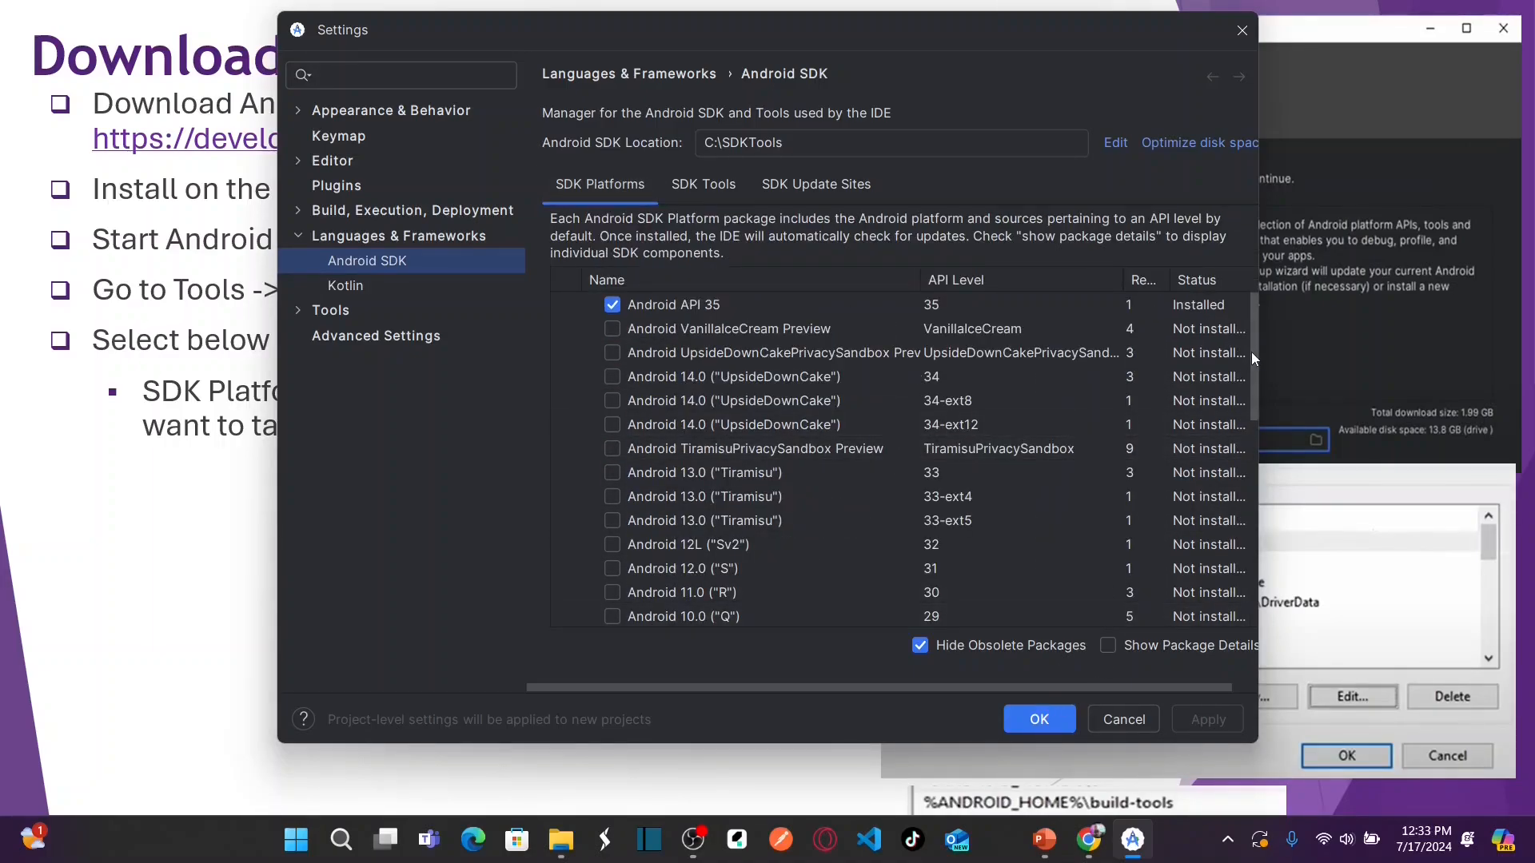
drag(1252, 356, 1237, 327)
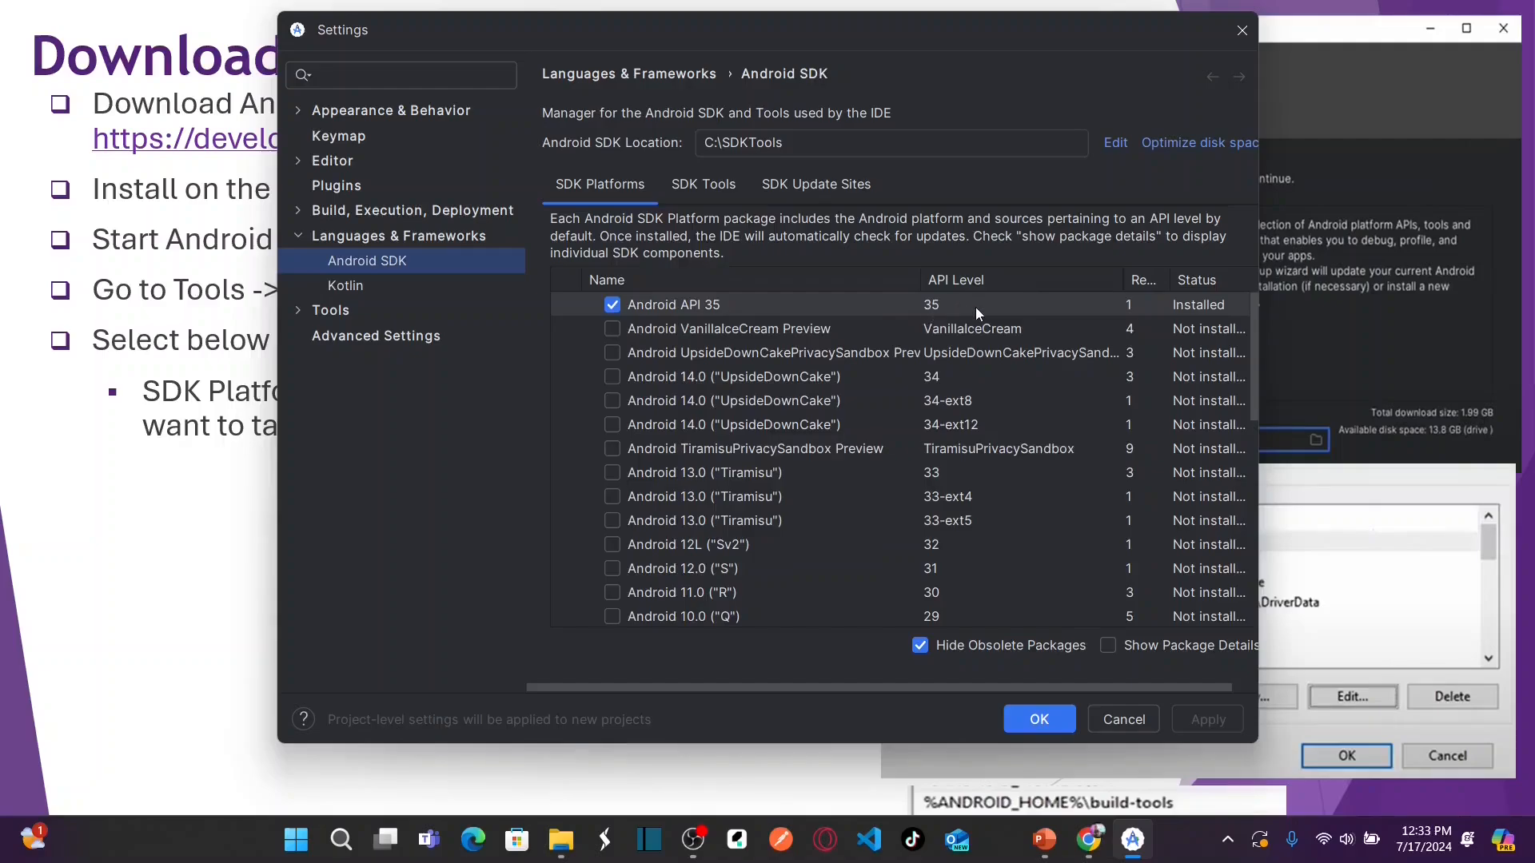
click(1030, 725)
- Return to the slide show and reveal the points on SDK Tools and on applying the setup
click(242, 539)
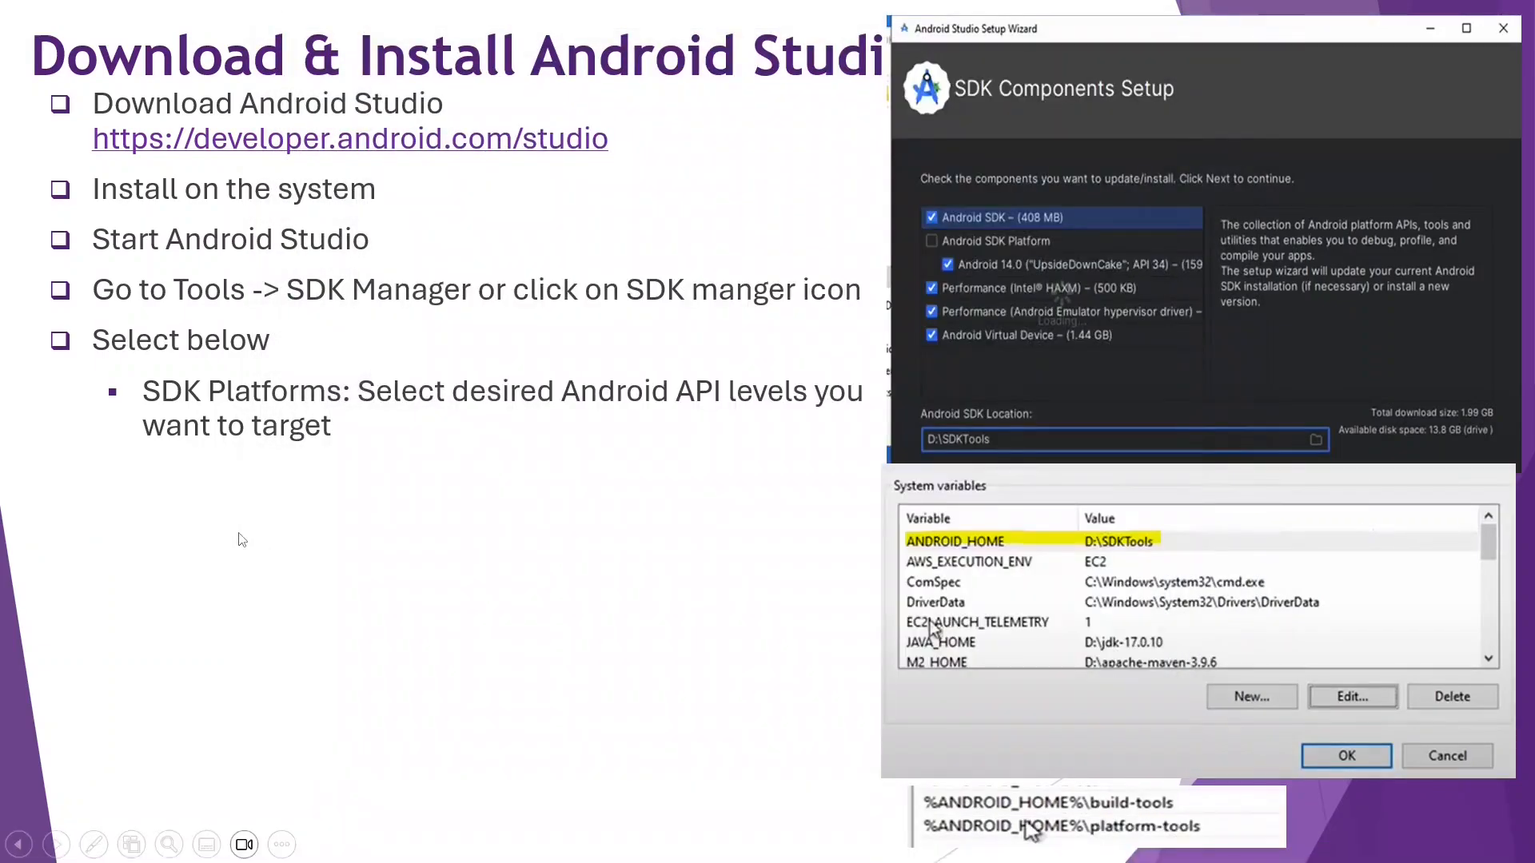
click(242, 540)
click(242, 540)
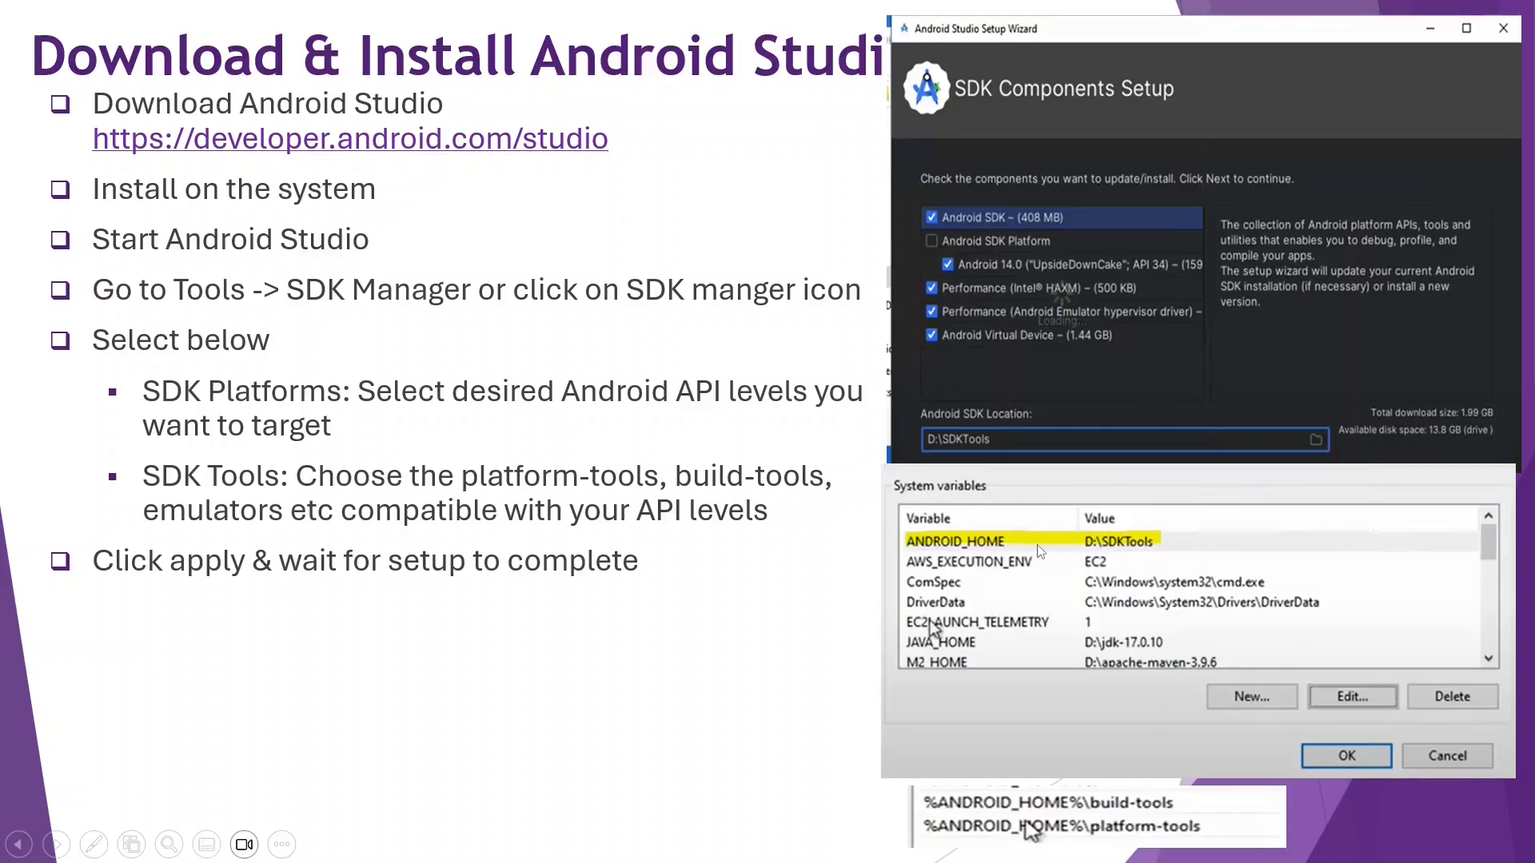
- Search Windows for "env", open the system environment variables settings and bring up the Environment Variables dialog
key(super)
text(env)
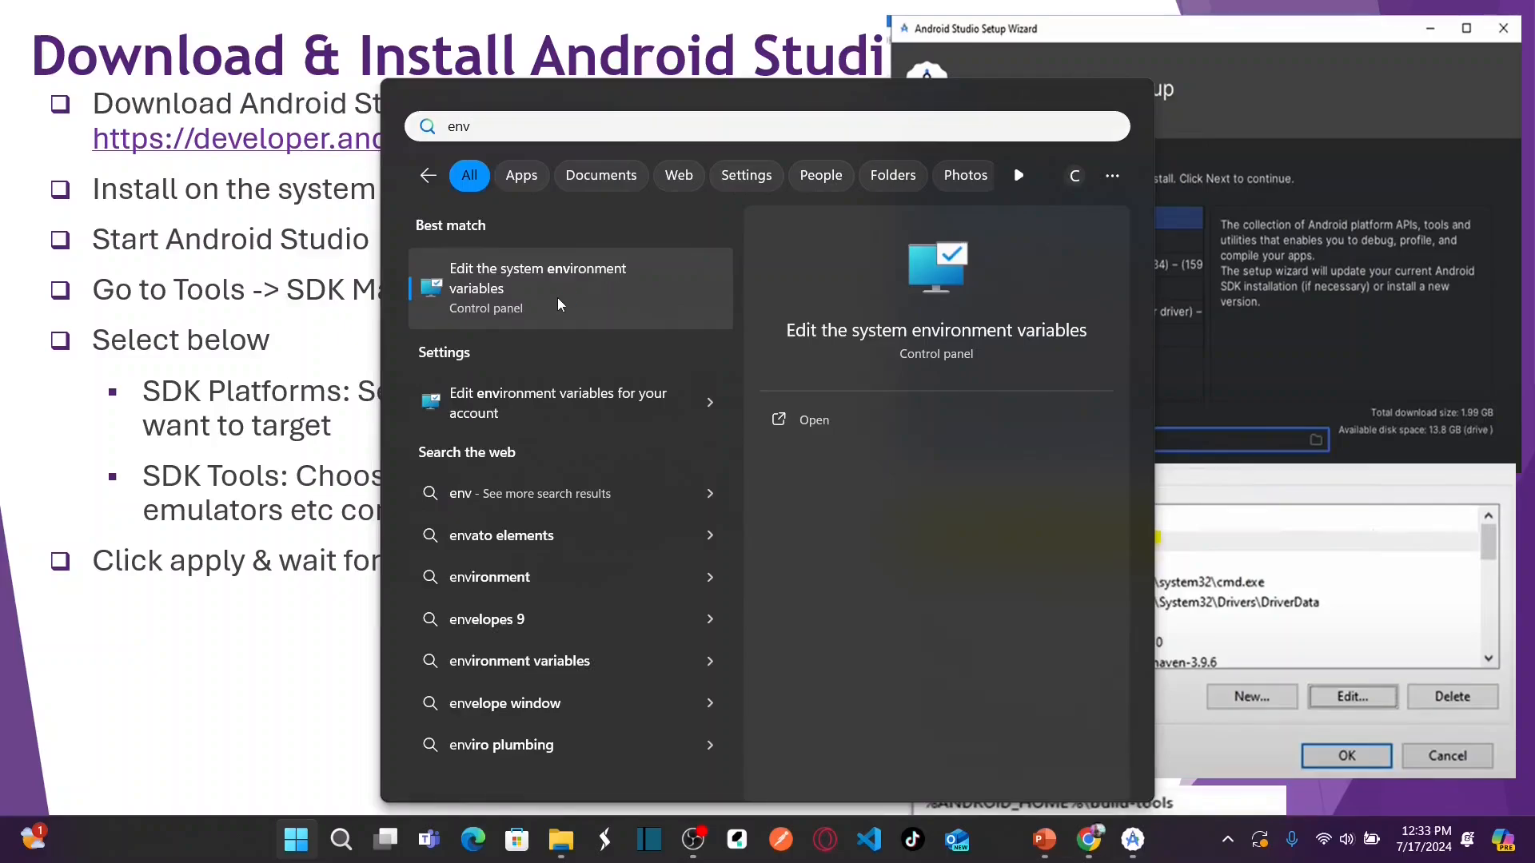
click(558, 297)
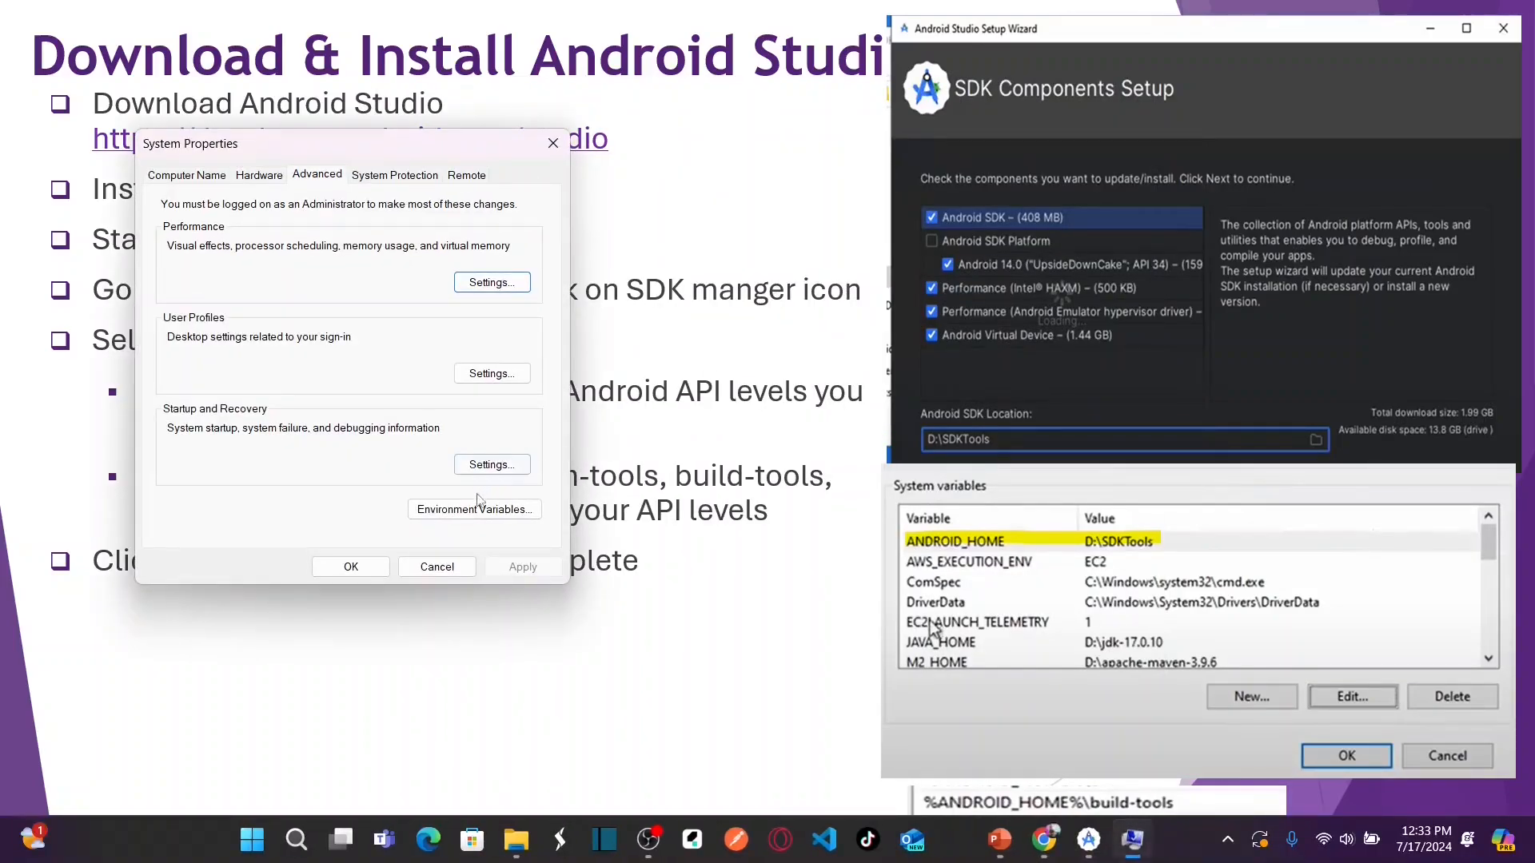
click(478, 507)
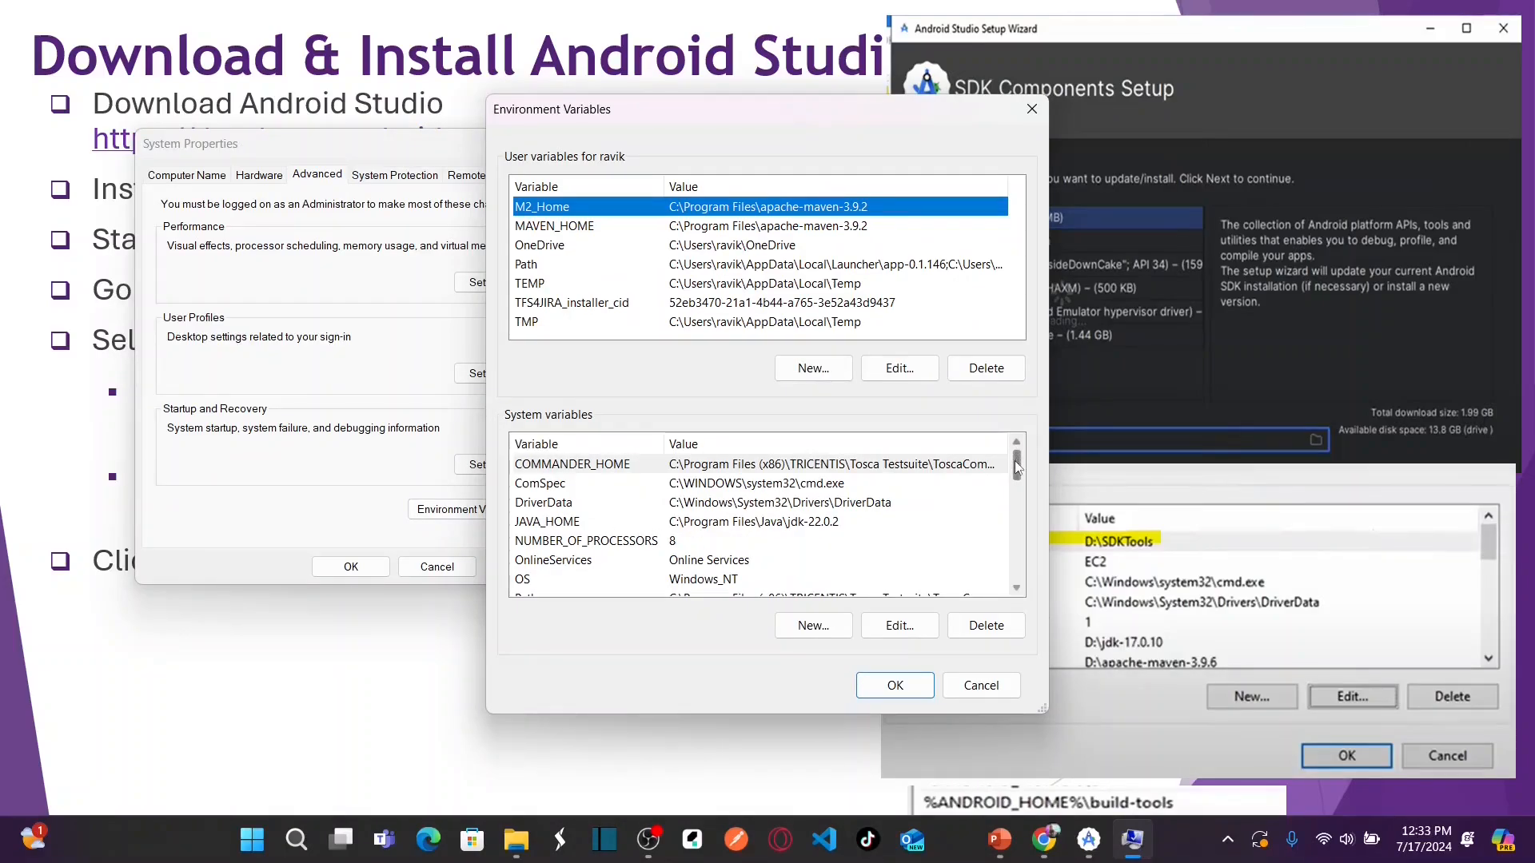
- Start a new system variable and name it ANDROID_HOME
mouse_move(1017, 468)
mouse_down()
mouse_move(1018, 574)
mouse_move(1026, 440)
mouse_up()
click(807, 637)
text(ANDROI)
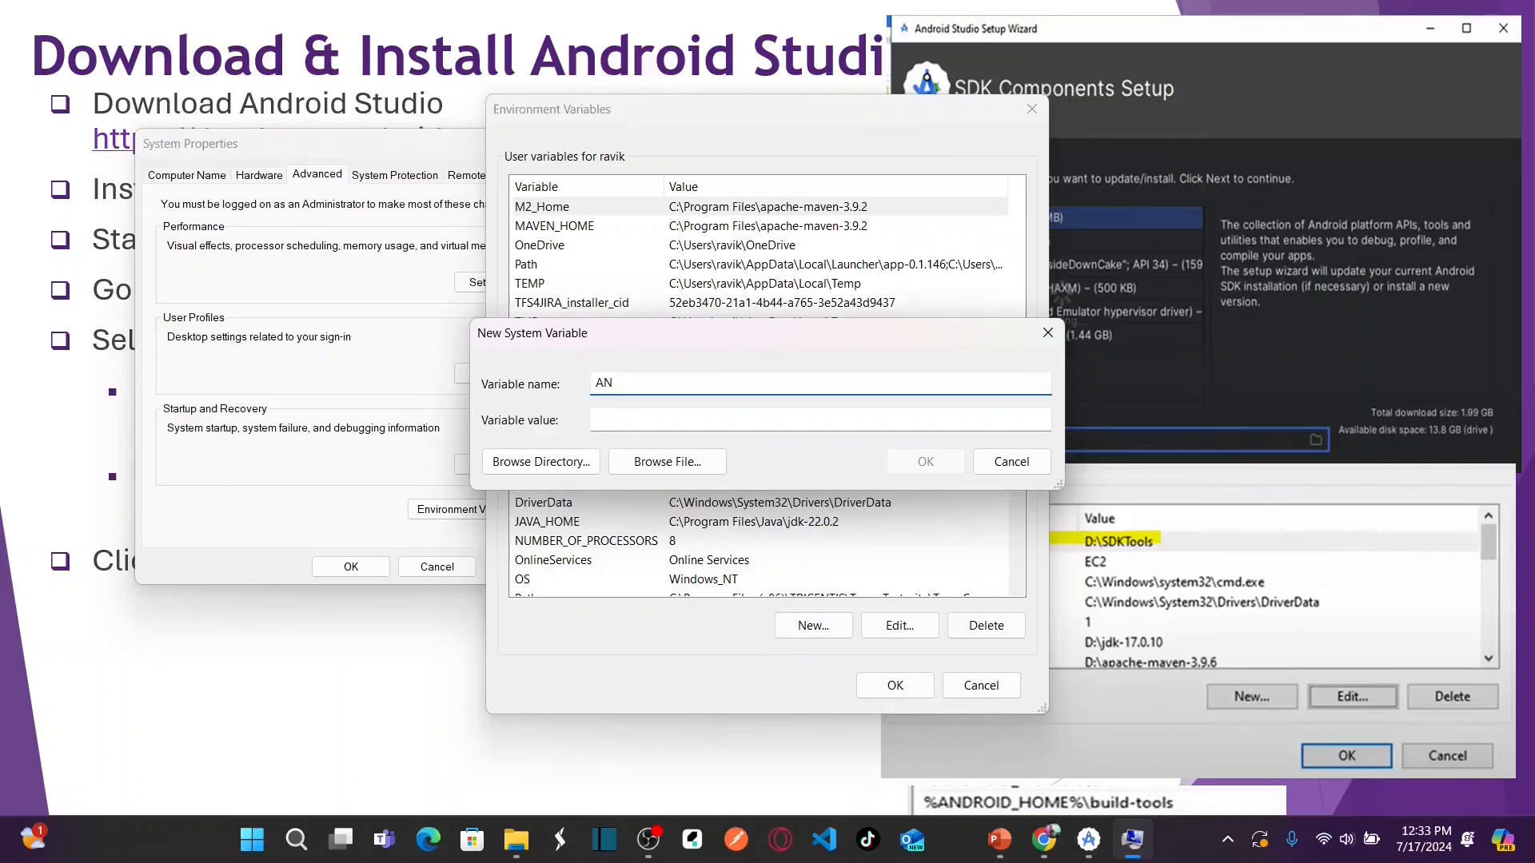
text(D_HOME)
- Copy the SDKTools folder path from File Explorer, set it as ANDROID_HOME's value, C:\SDKTools, and save the variable
click(681, 424)
mouse_move(520, 852)
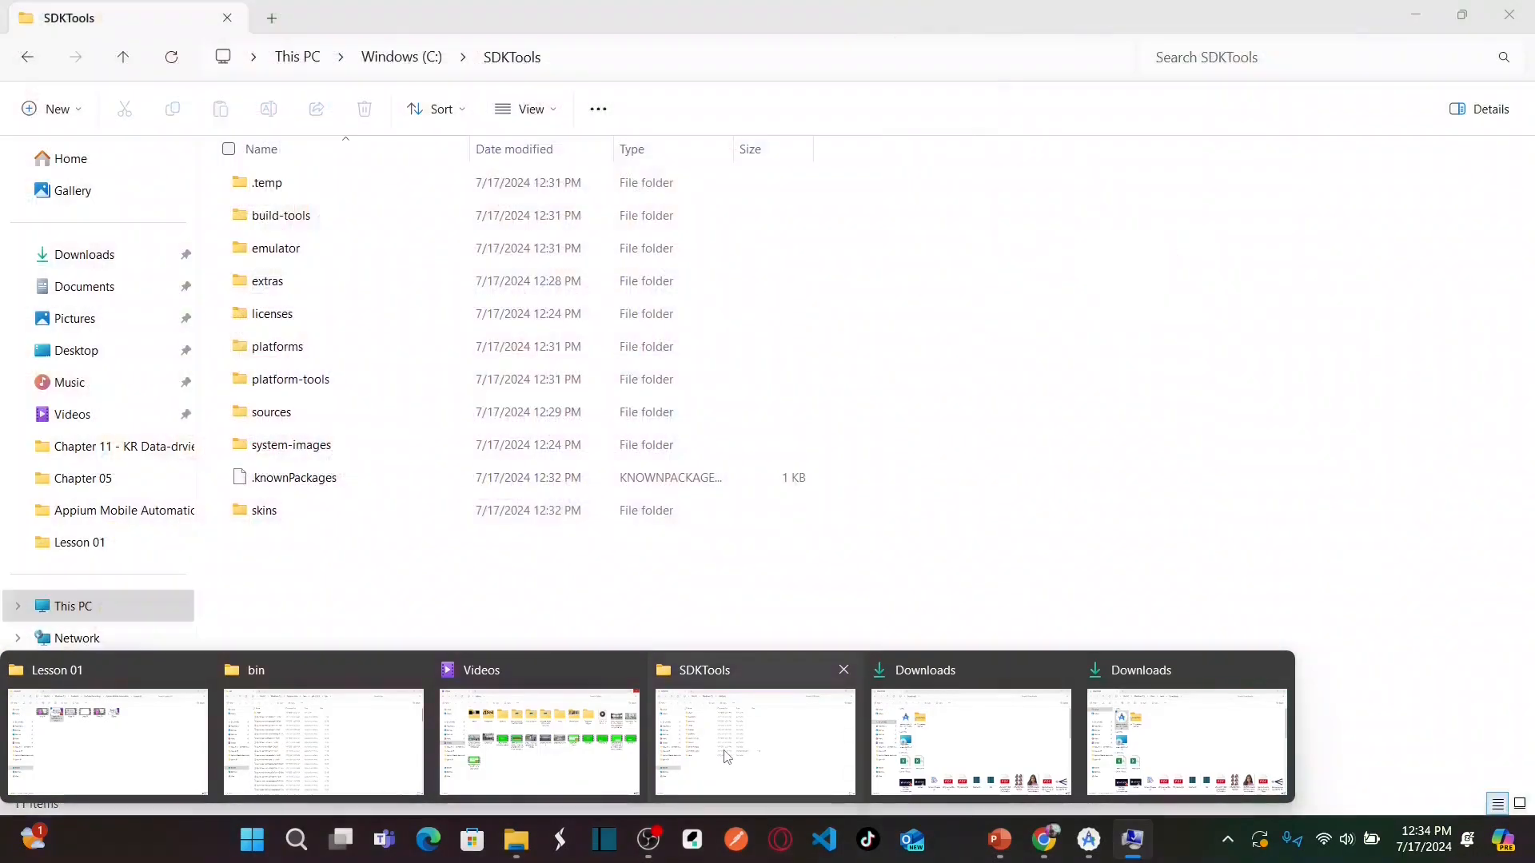
click(719, 743)
click(408, 64)
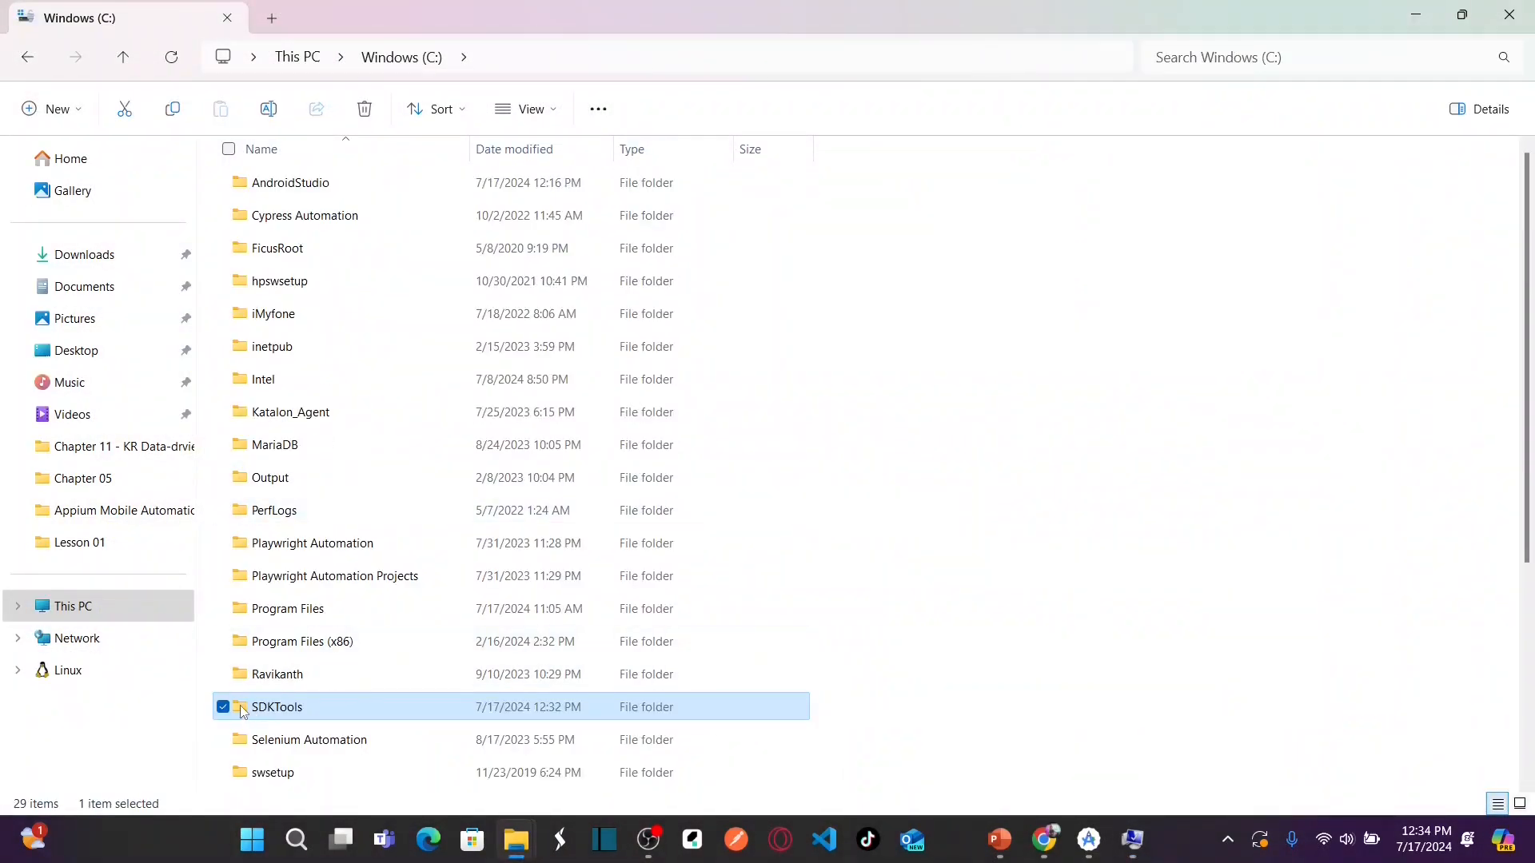
double_click(248, 710)
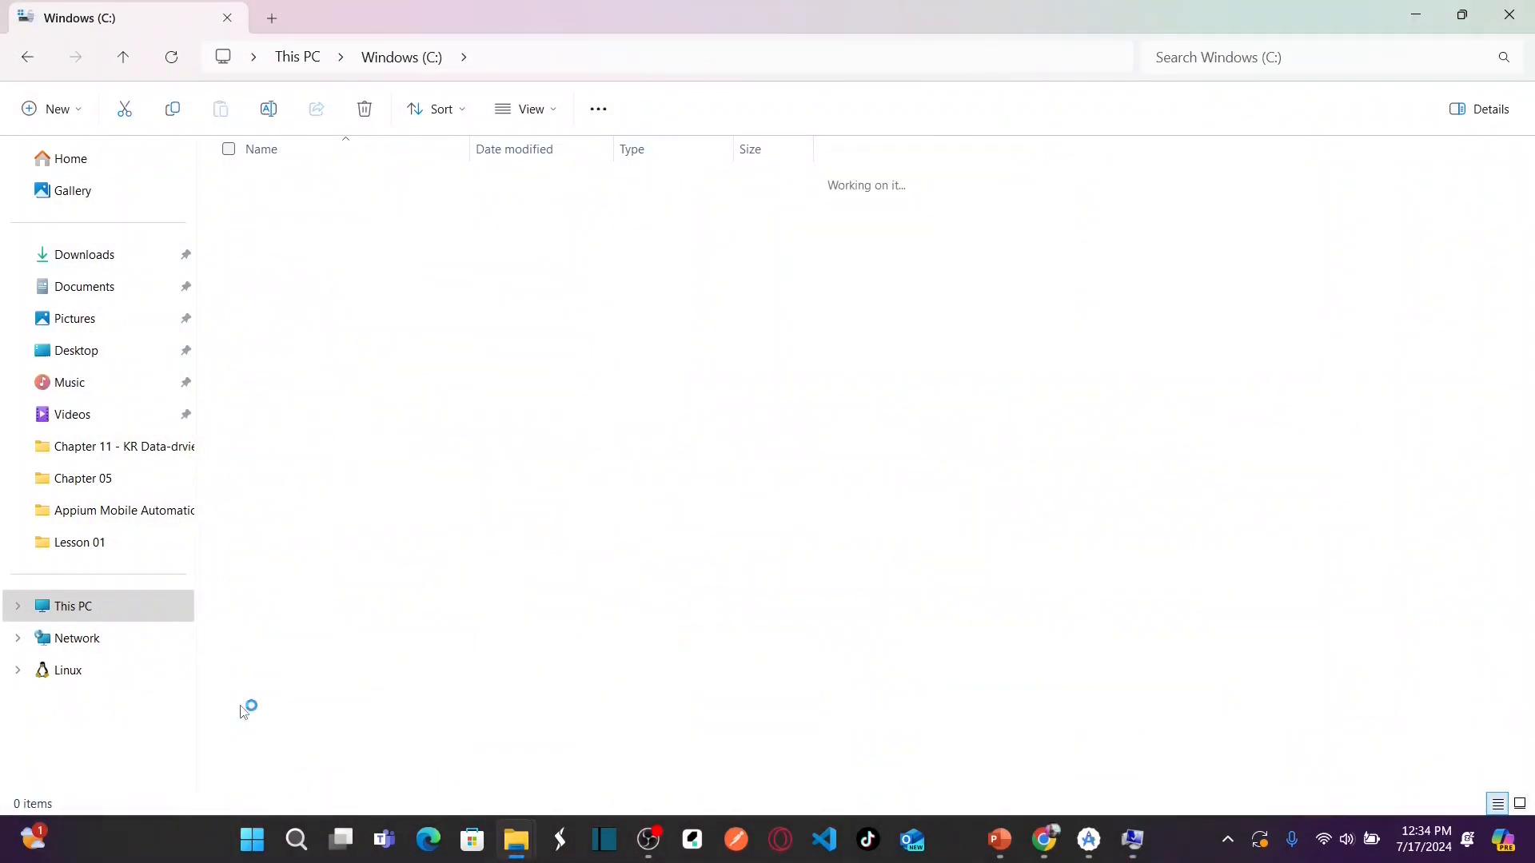
click(596, 54)
key(ctrl+c)
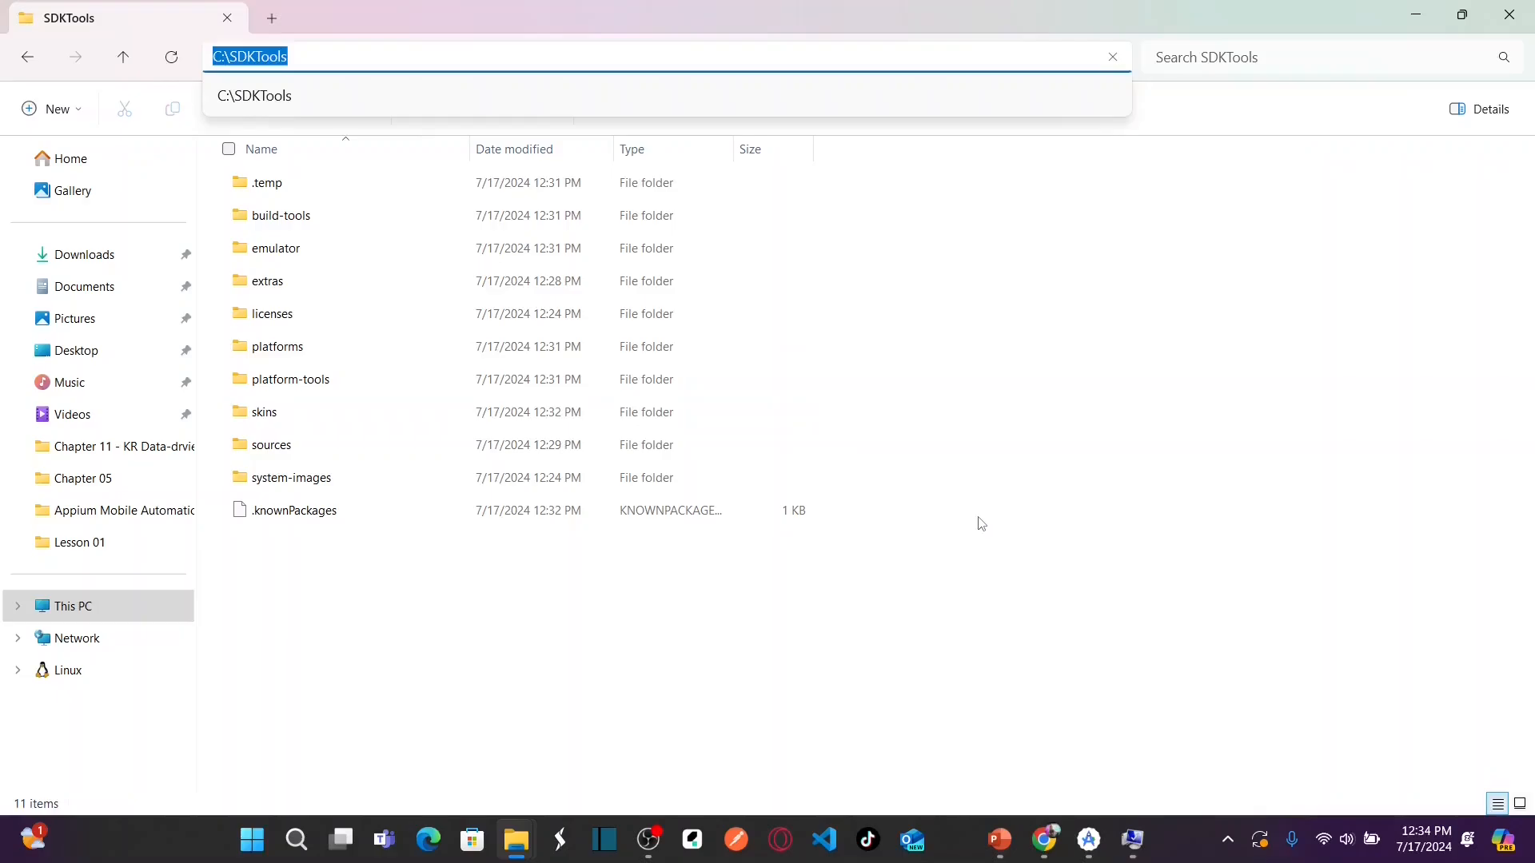
key(alt+Tab)
key(ctrl+v)
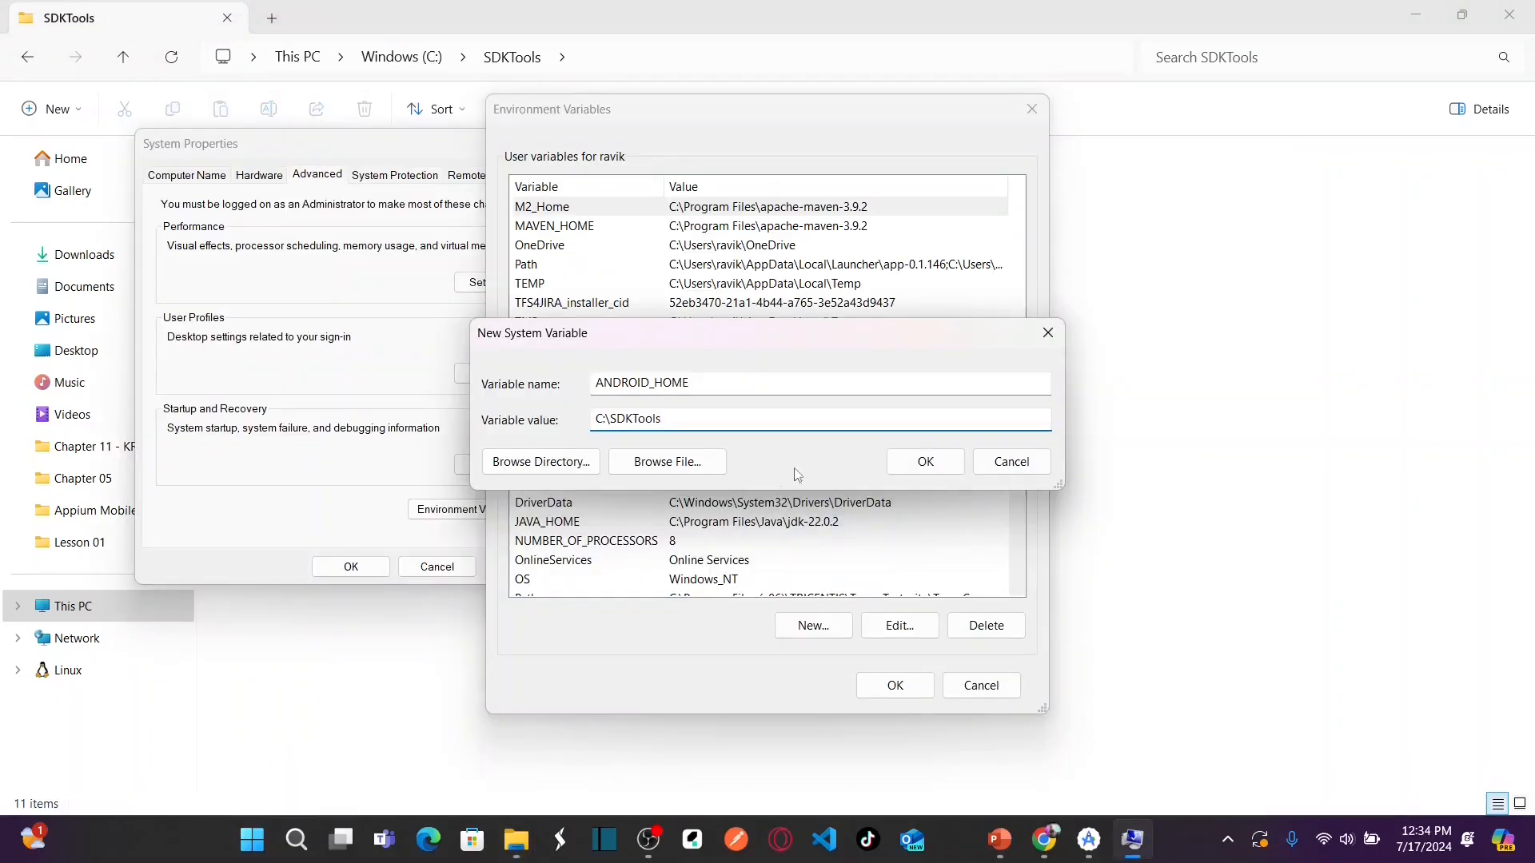
click(925, 462)
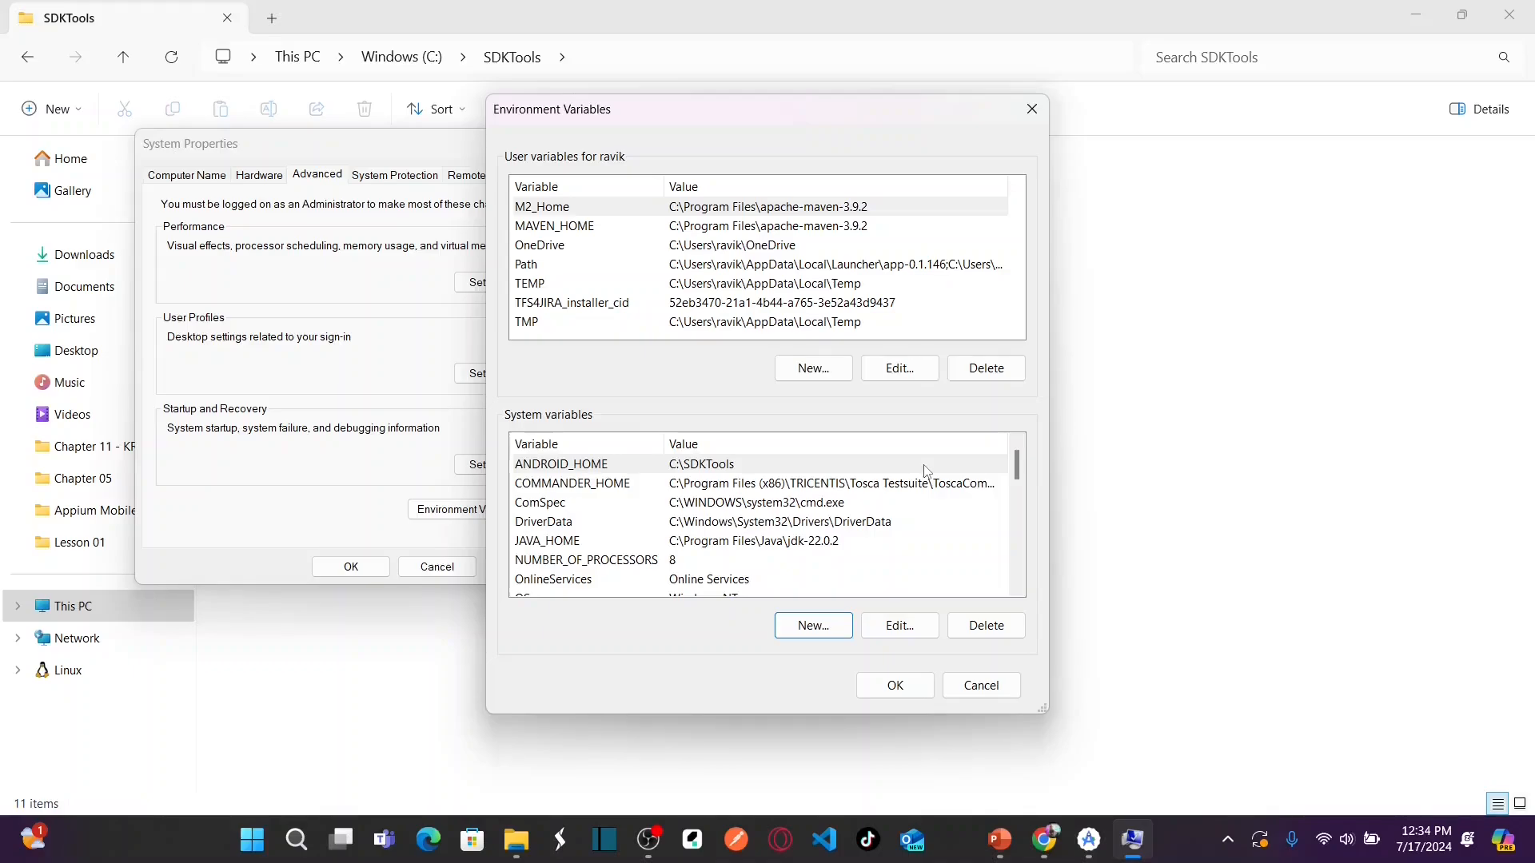
- Open the Path system variable for editing
drag(1018, 474, 1018, 501)
click(867, 504)
double_click(867, 504)
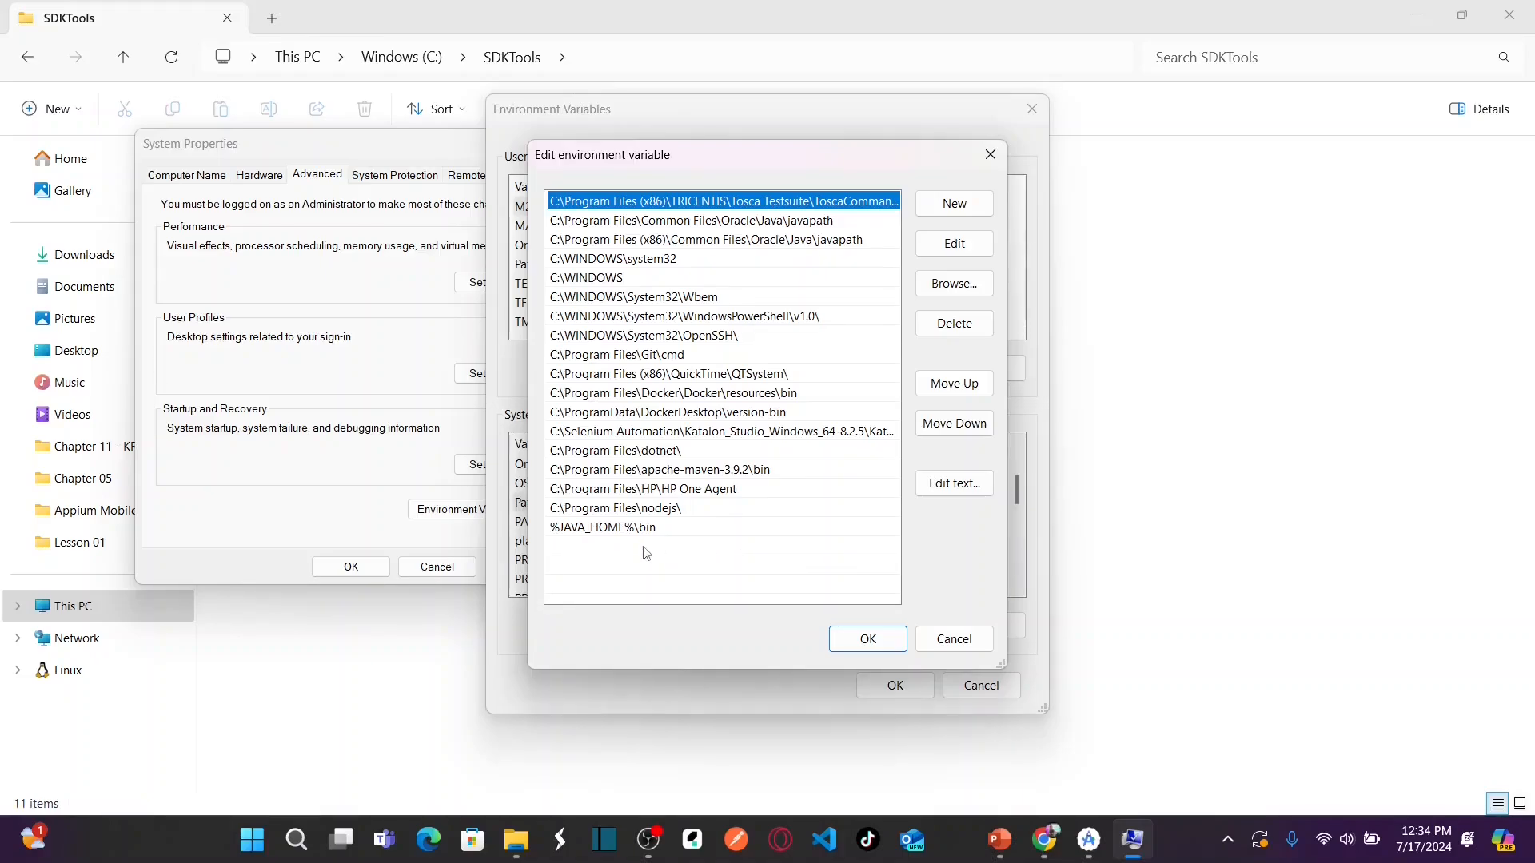
- Examine the platform-tools and build-tools folders inside SDKTools in File Explorer
key(alt+Tab)
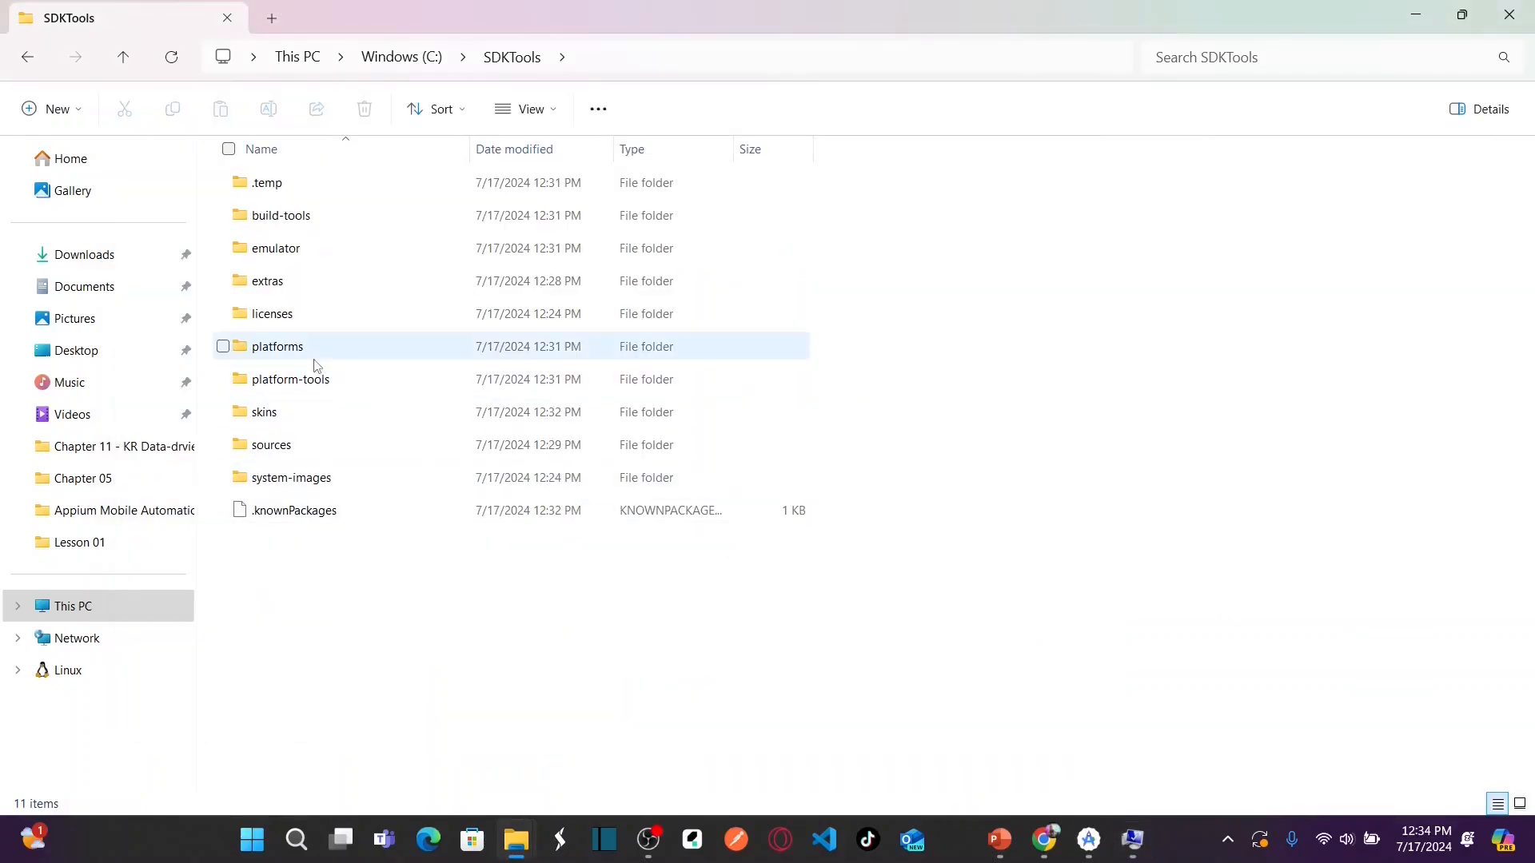
double_click(264, 380)
key(alt+Left)
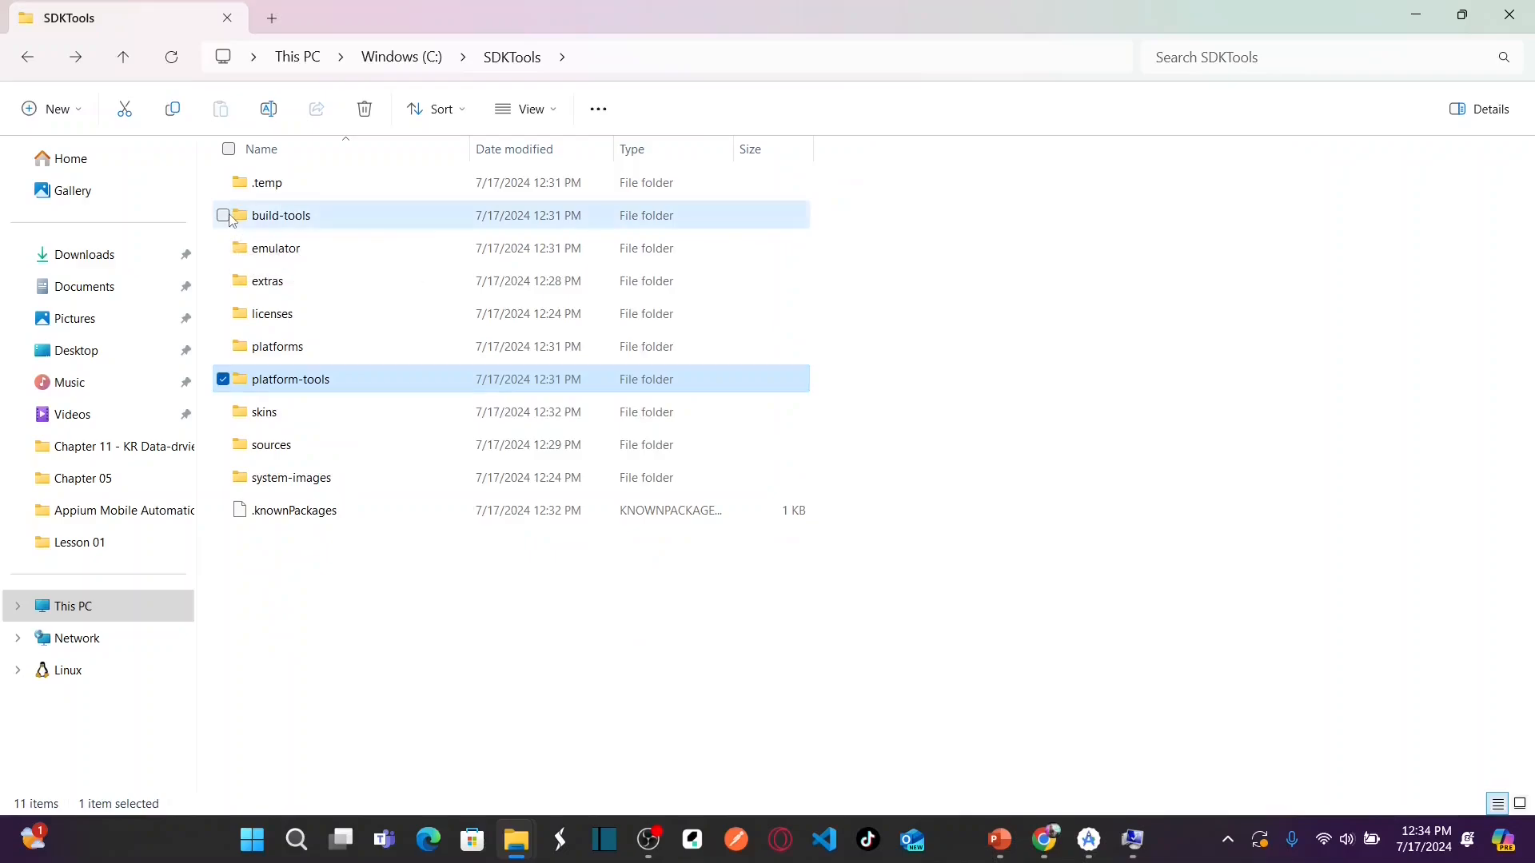
click(229, 216)
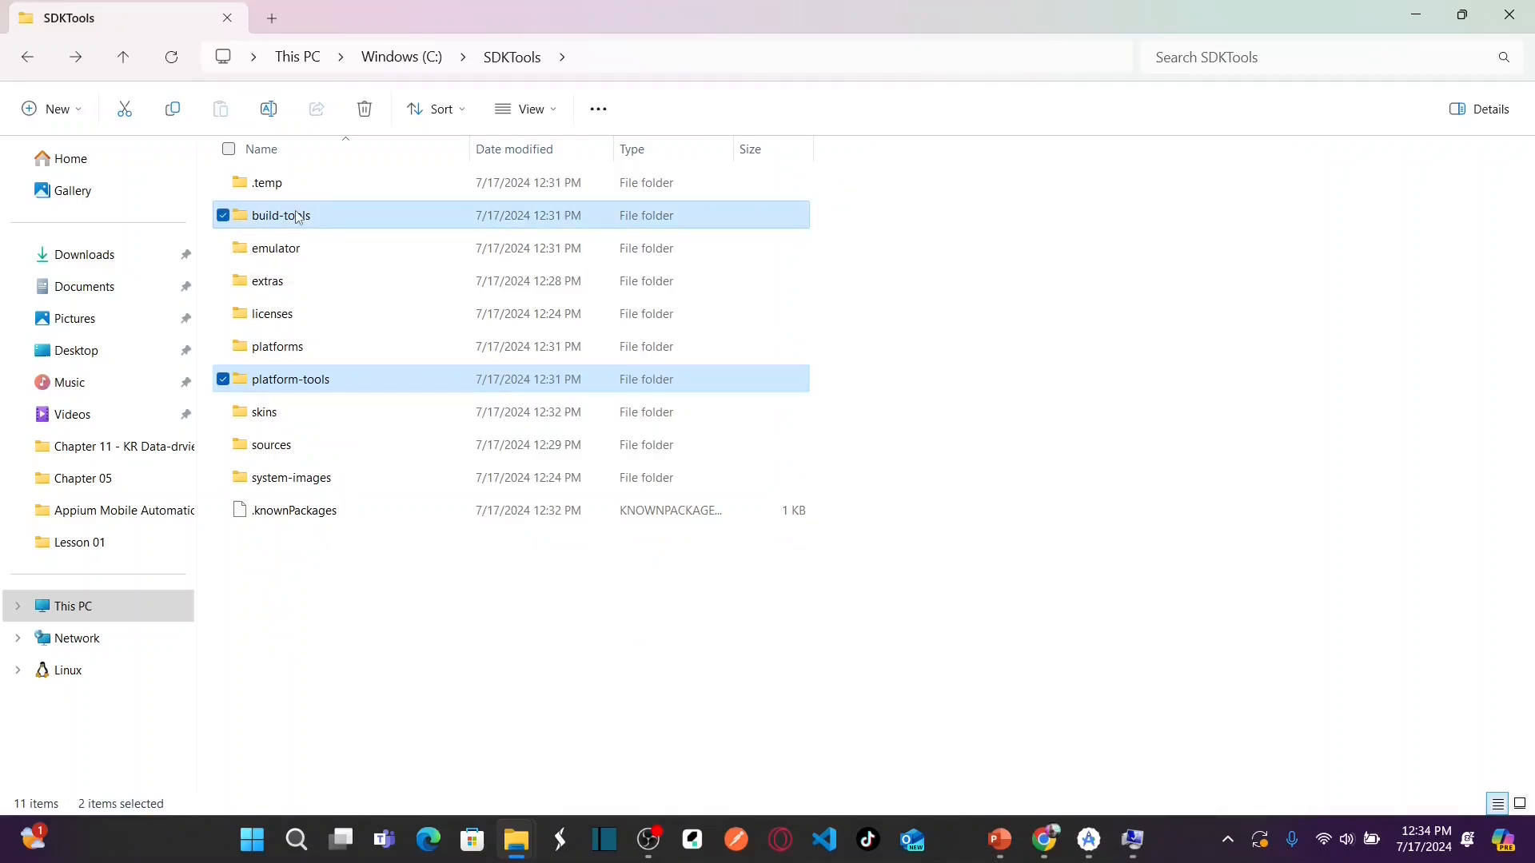
click(558, 616)
click(343, 217)
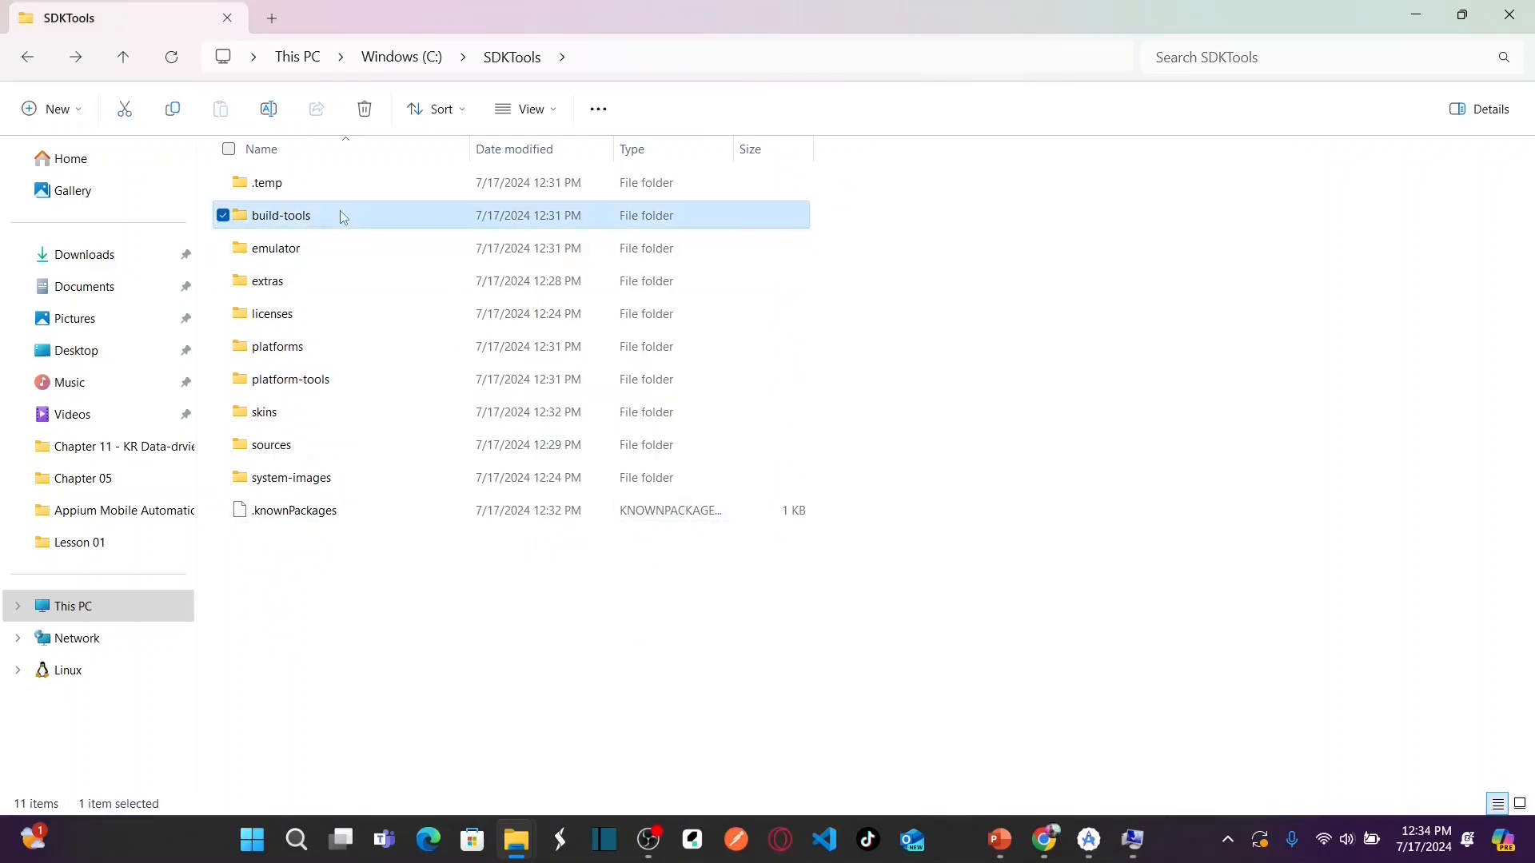
double_click(343, 216)
key(alt+Left)
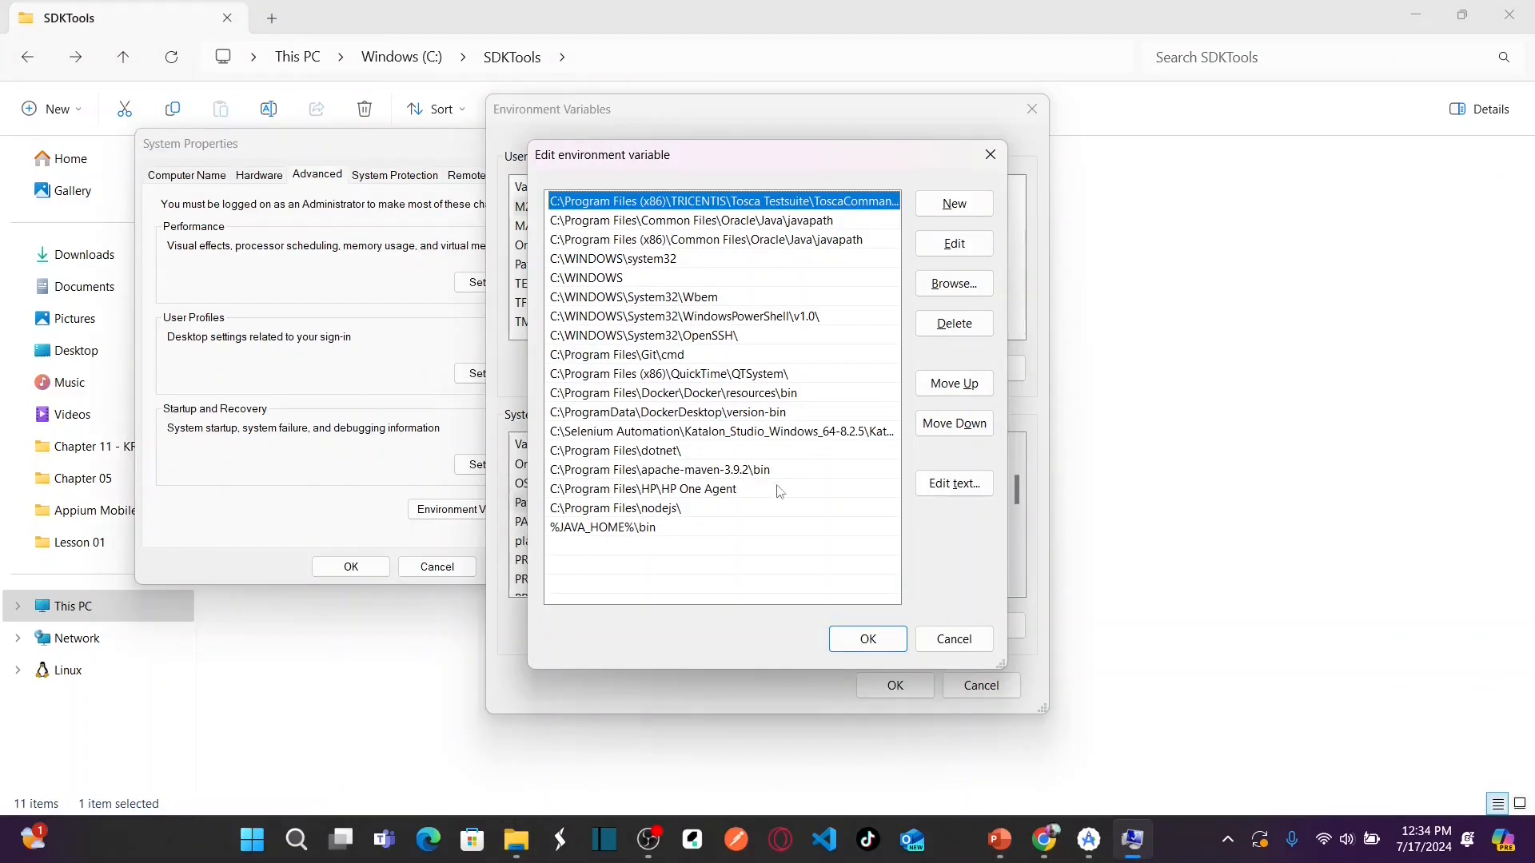
- Add the entry %ANDROID_HOME%\build-tools to the system Path variable and copy its text
click(955, 204)
text(%)
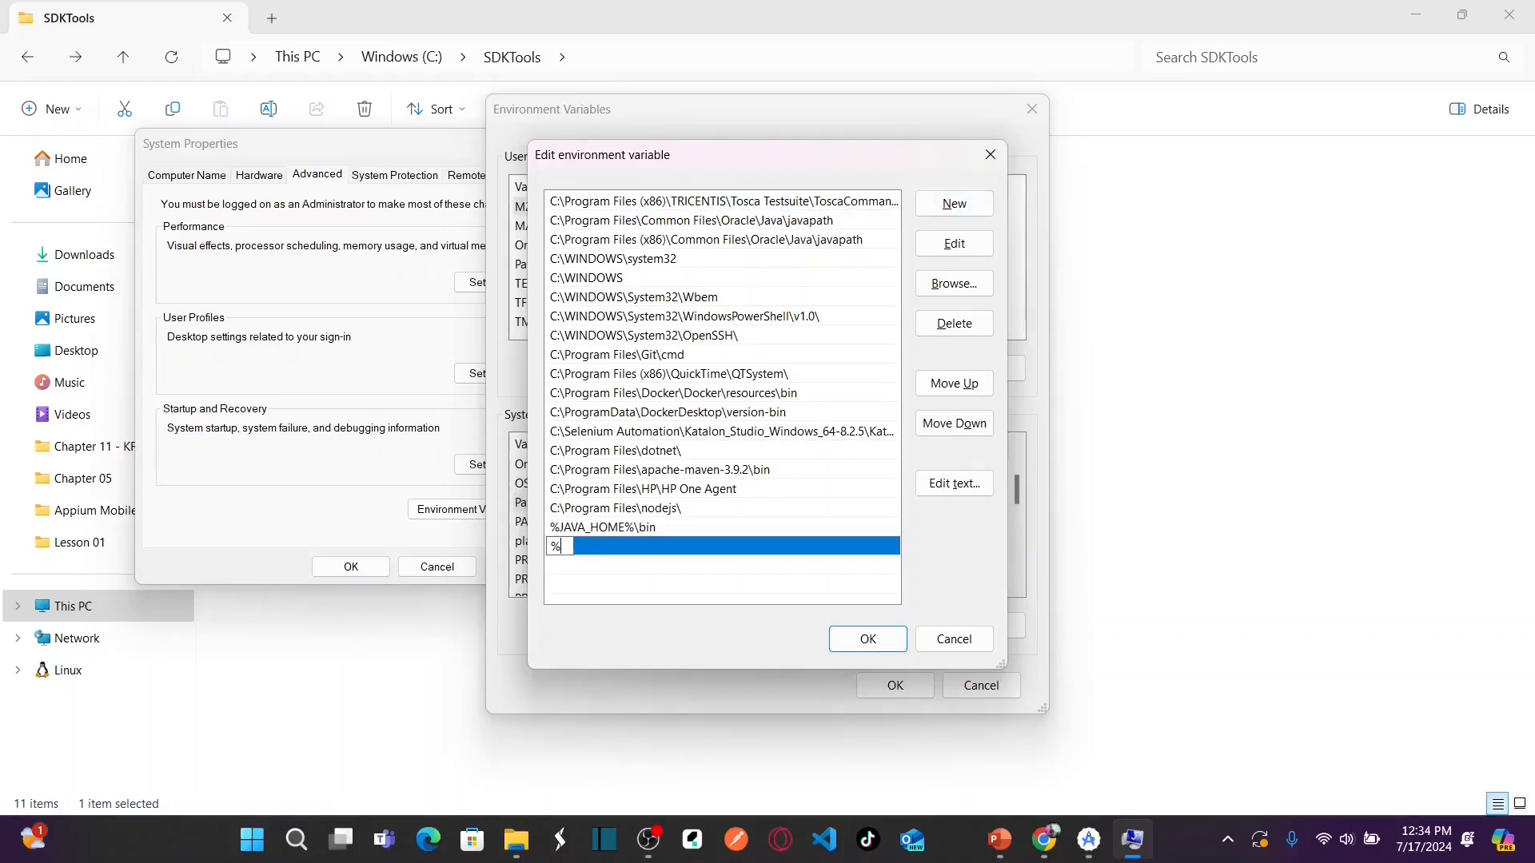
text(ANDROID)
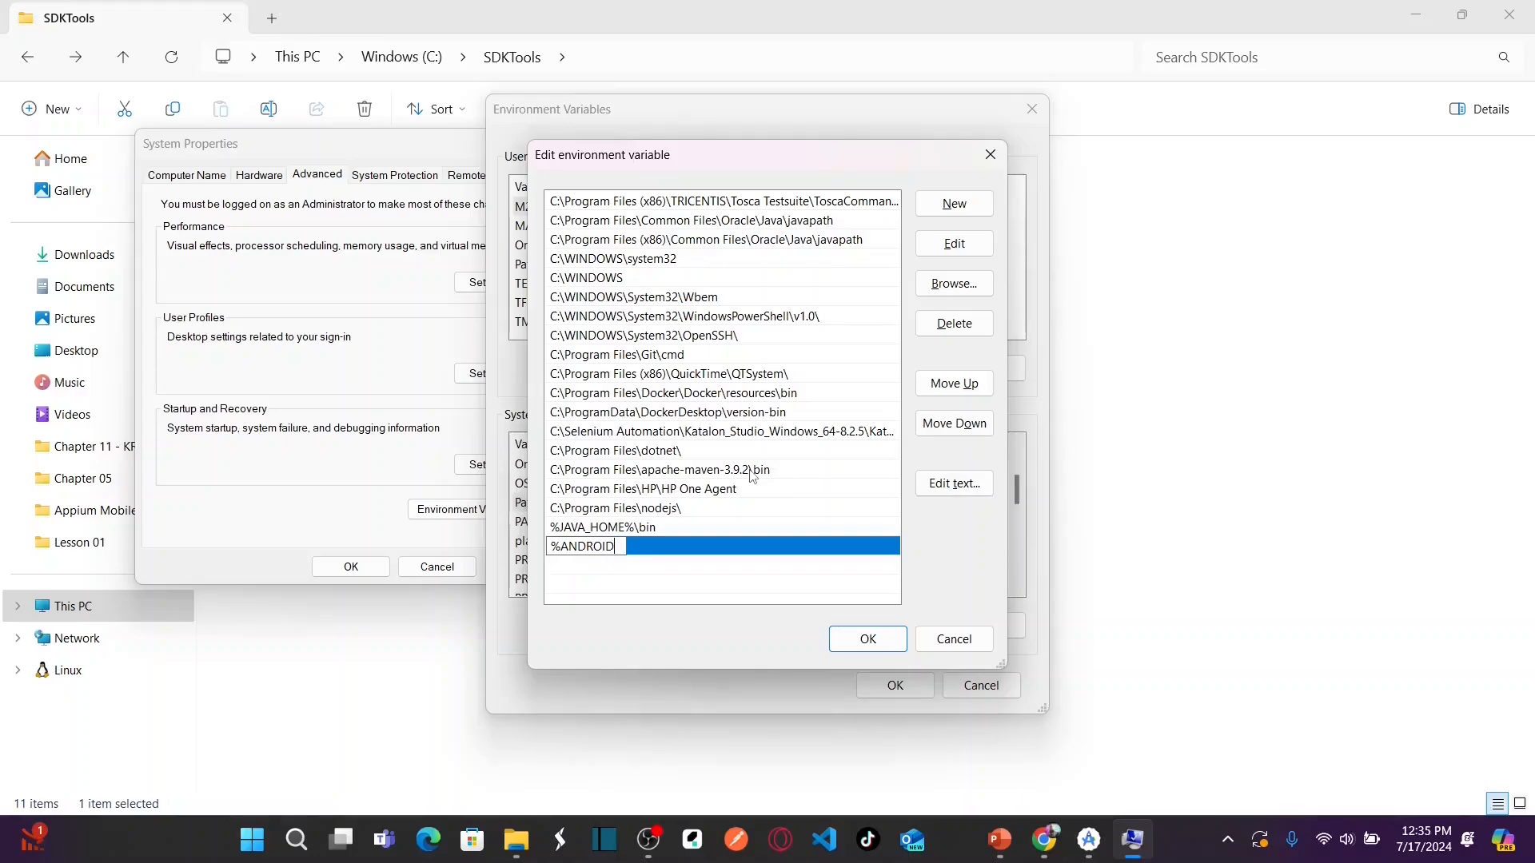
text(_HOME%\build)
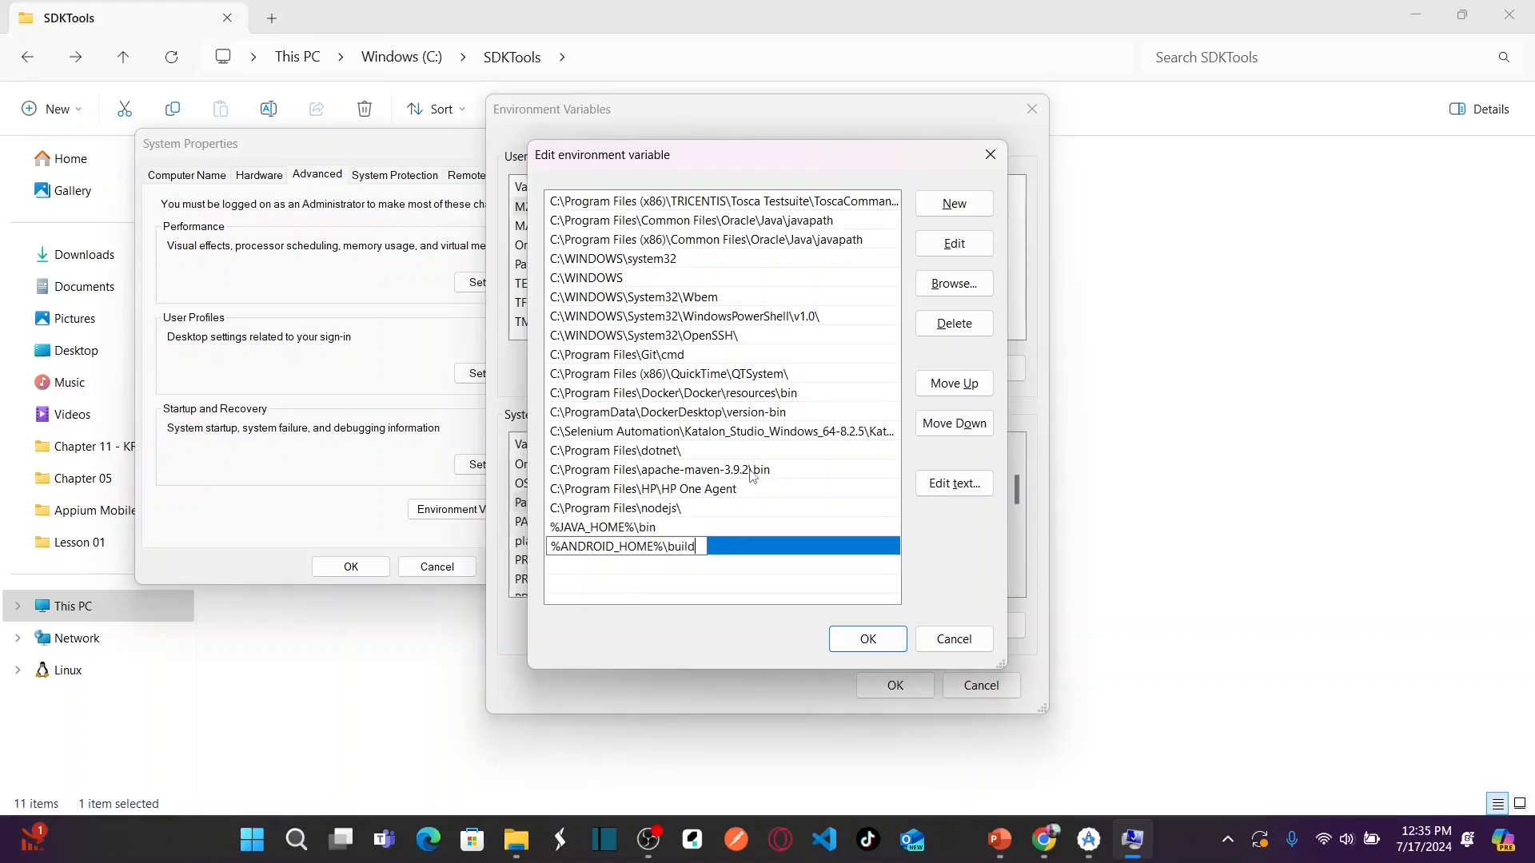
text(-tools)
drag(732, 546, 541, 563)
key(ctrl+c)
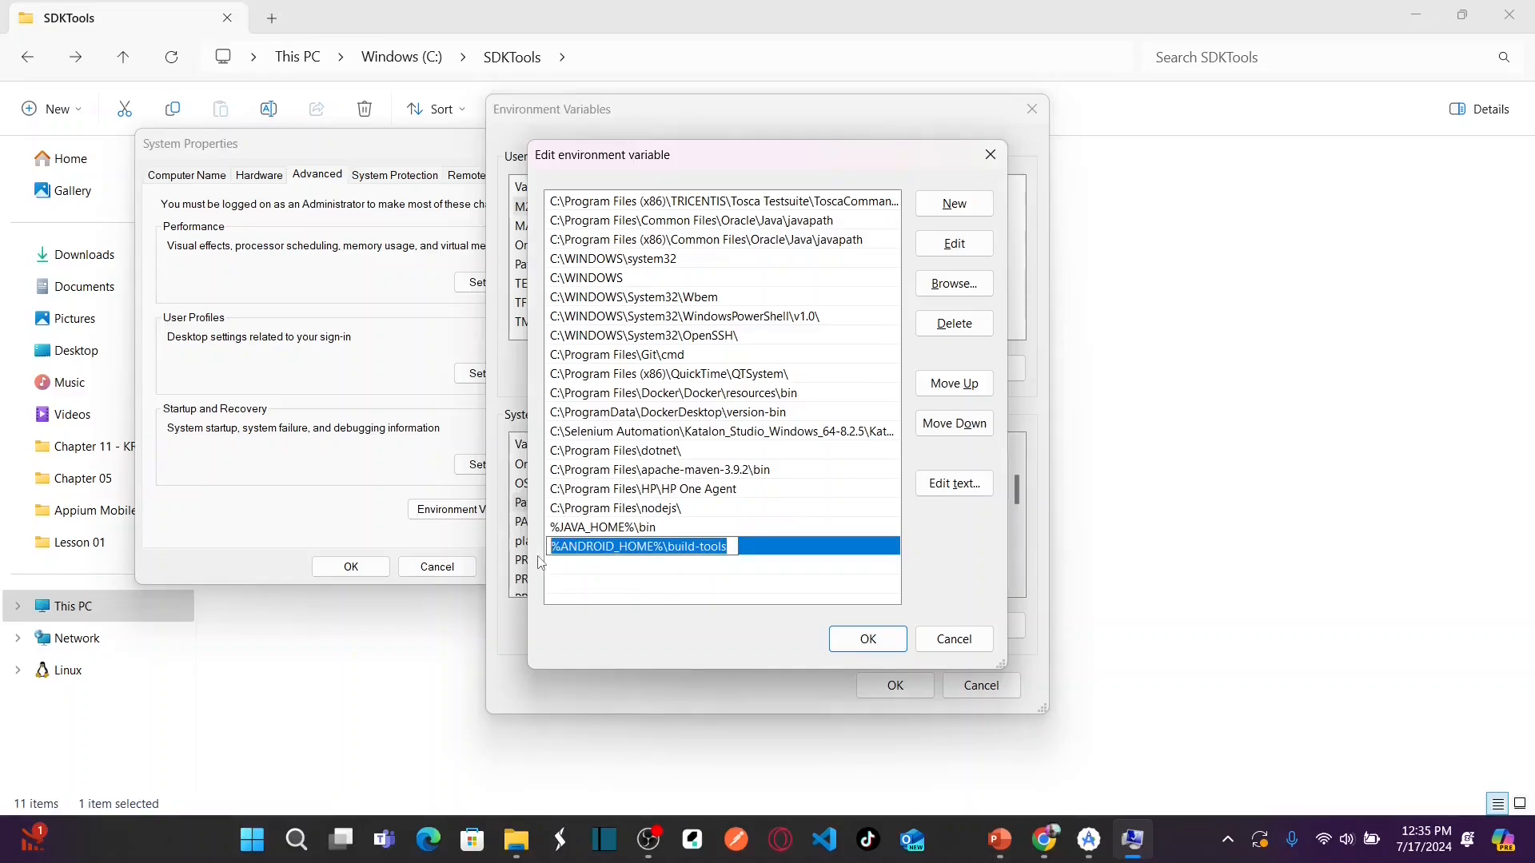
click(646, 577)
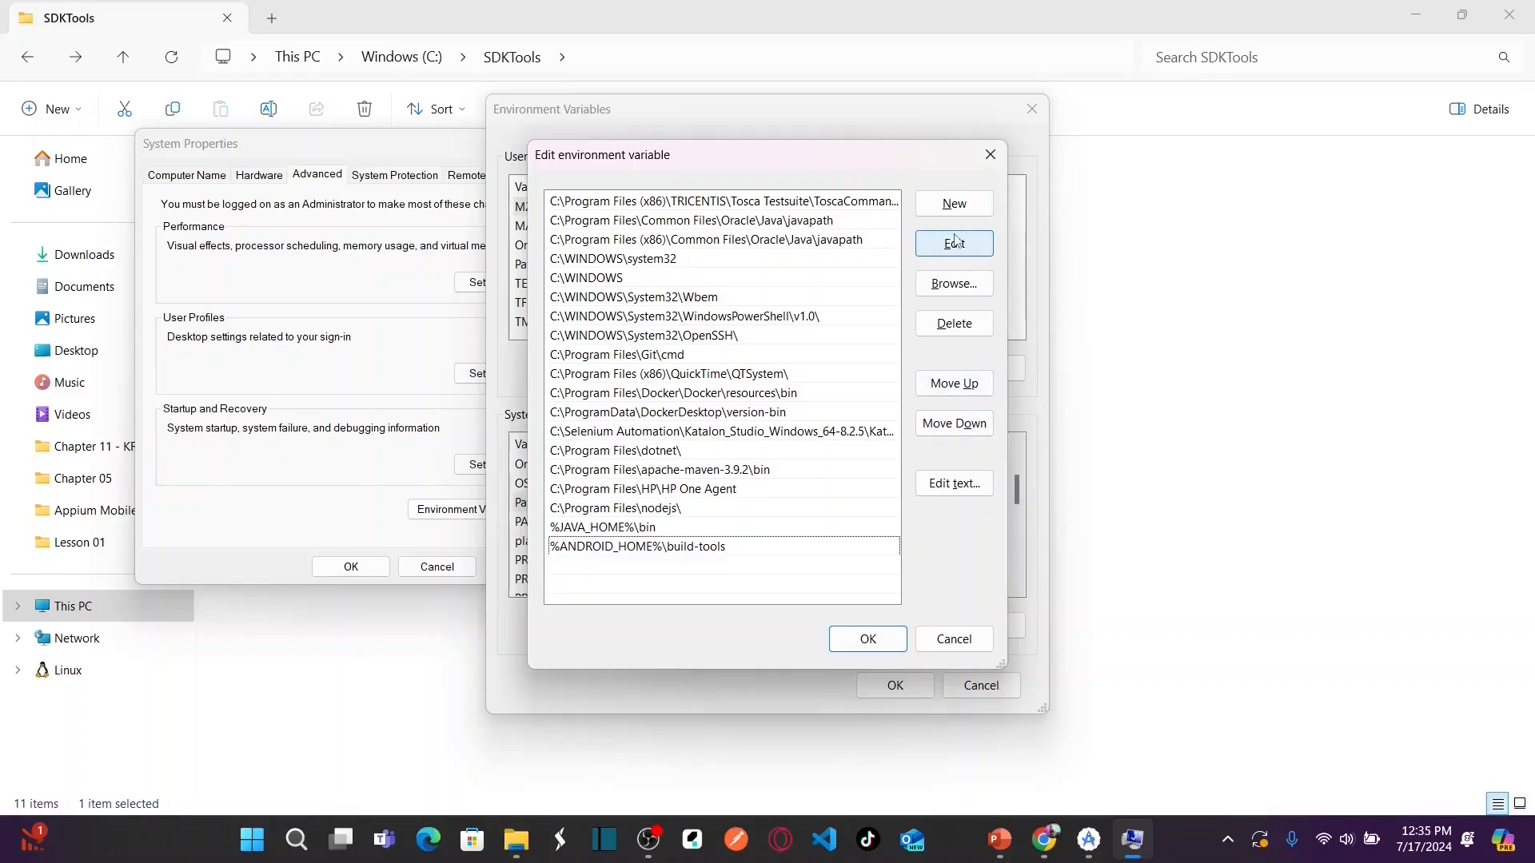
- Add a second Path entry from the copied text, changed to %ANDROID_HOME%\platform-tools, save Path and recheck ANDROID_HOME among the system variables
click(954, 204)
key(ctrl+v)
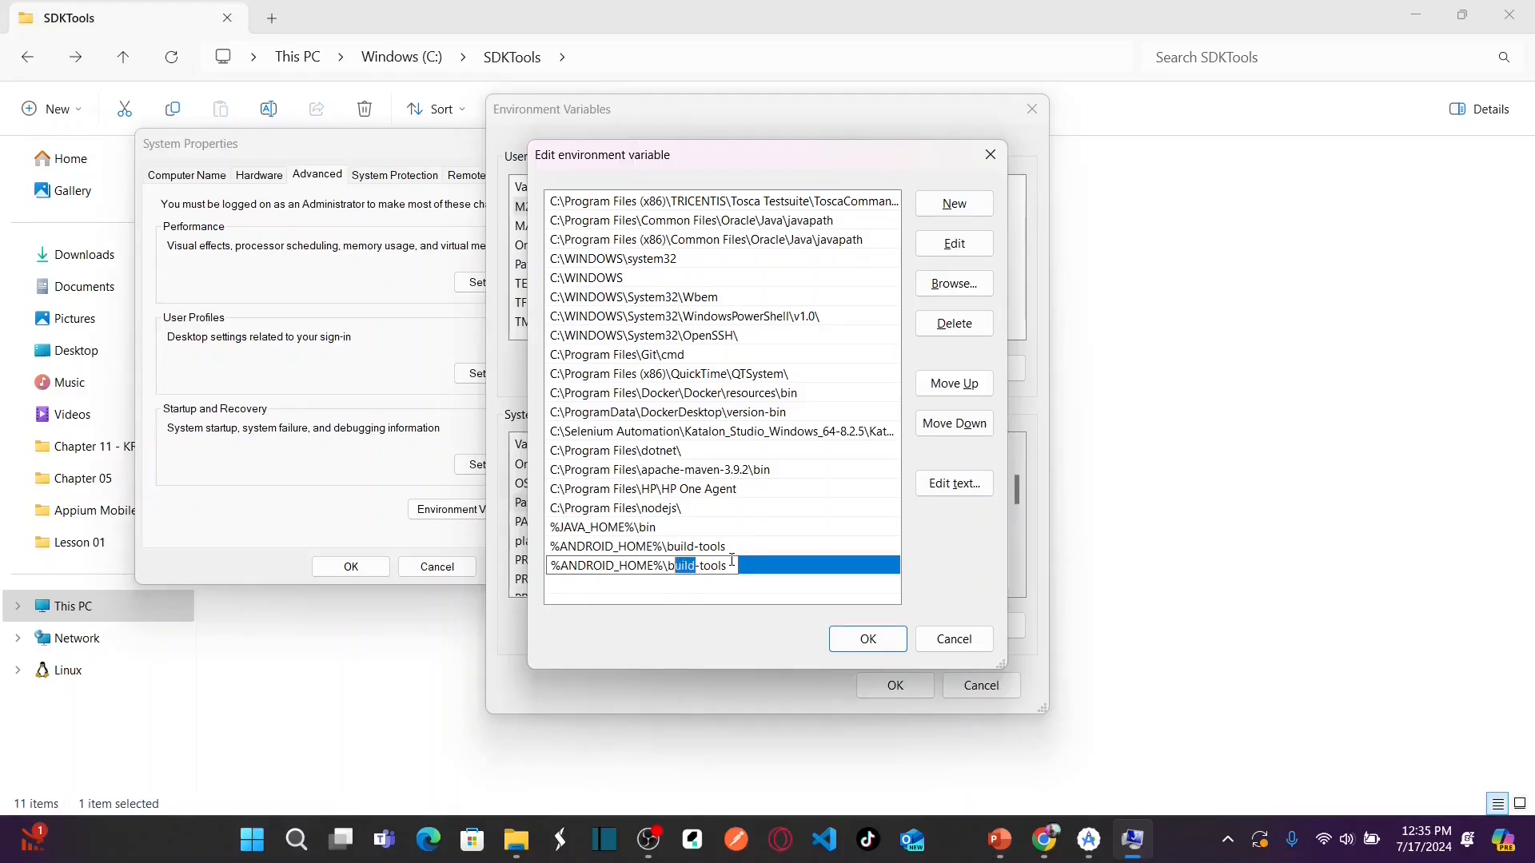
text(platform)
click(869, 638)
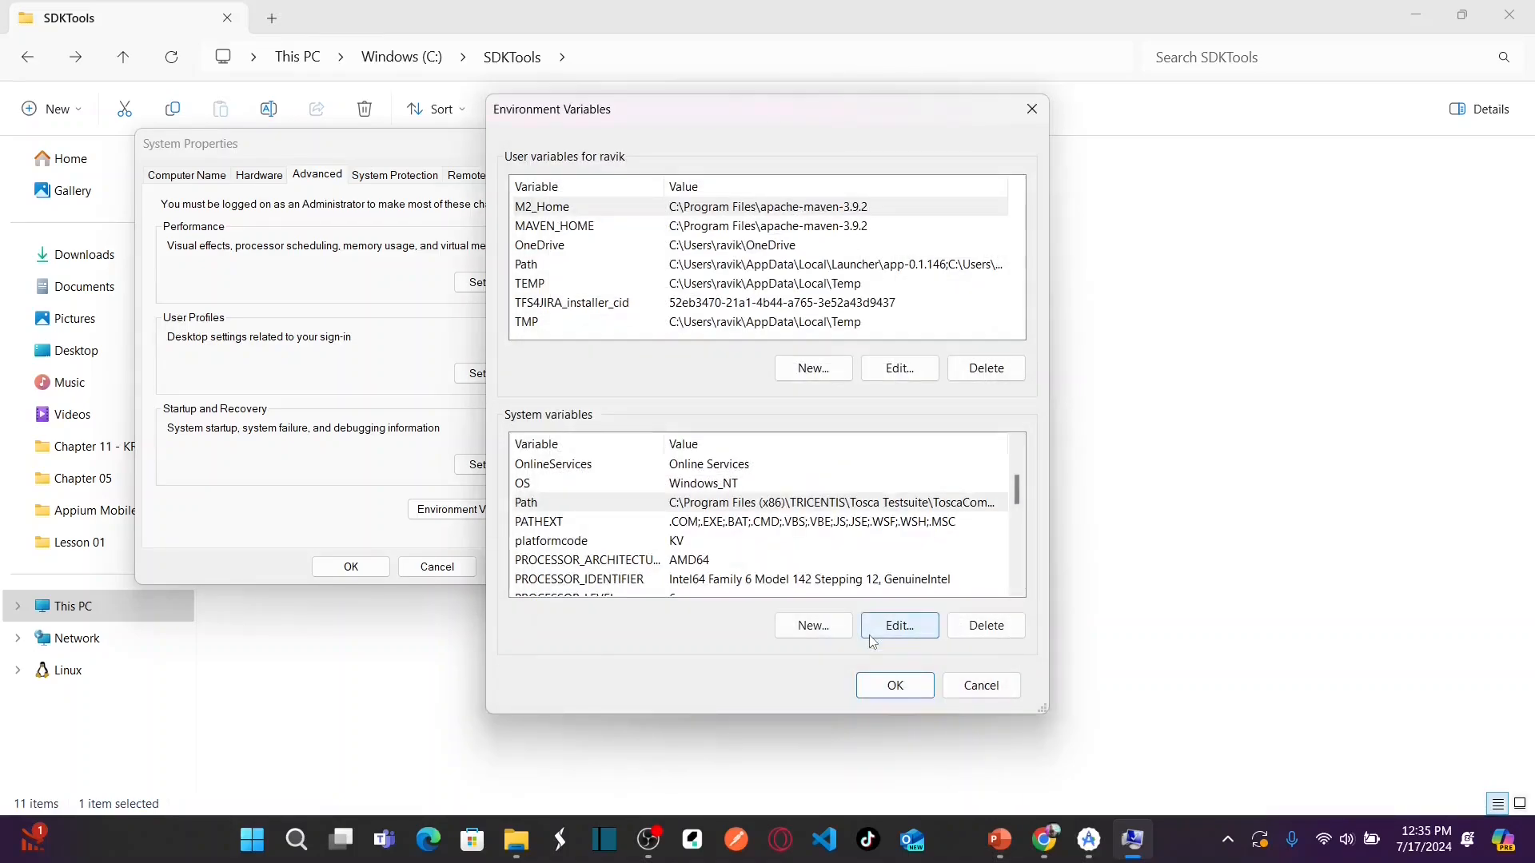
scroll(1018, 490, up, 1)
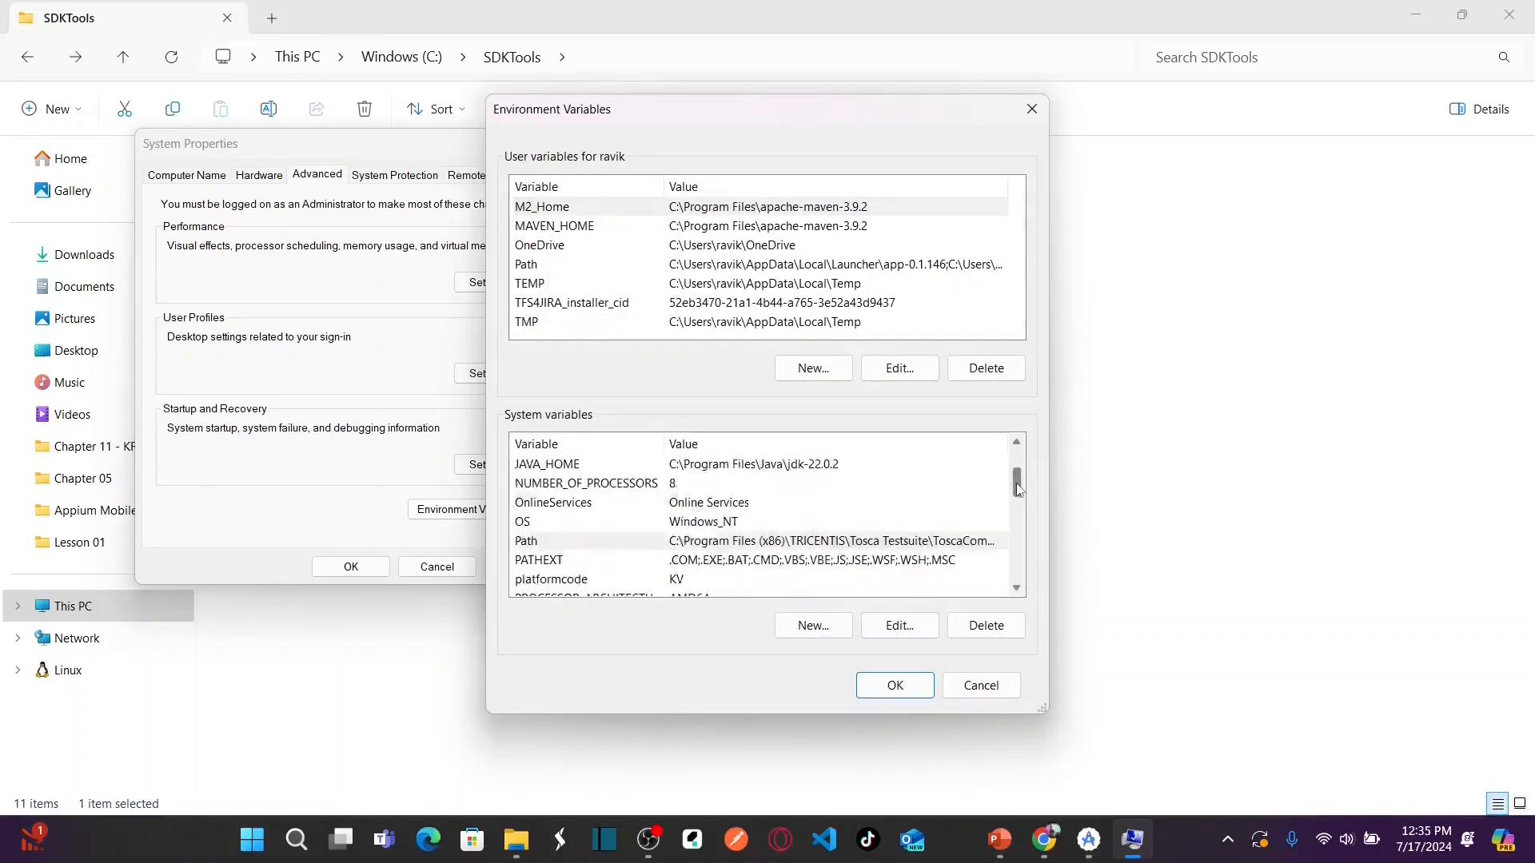
scroll(1019, 489, up, 2)
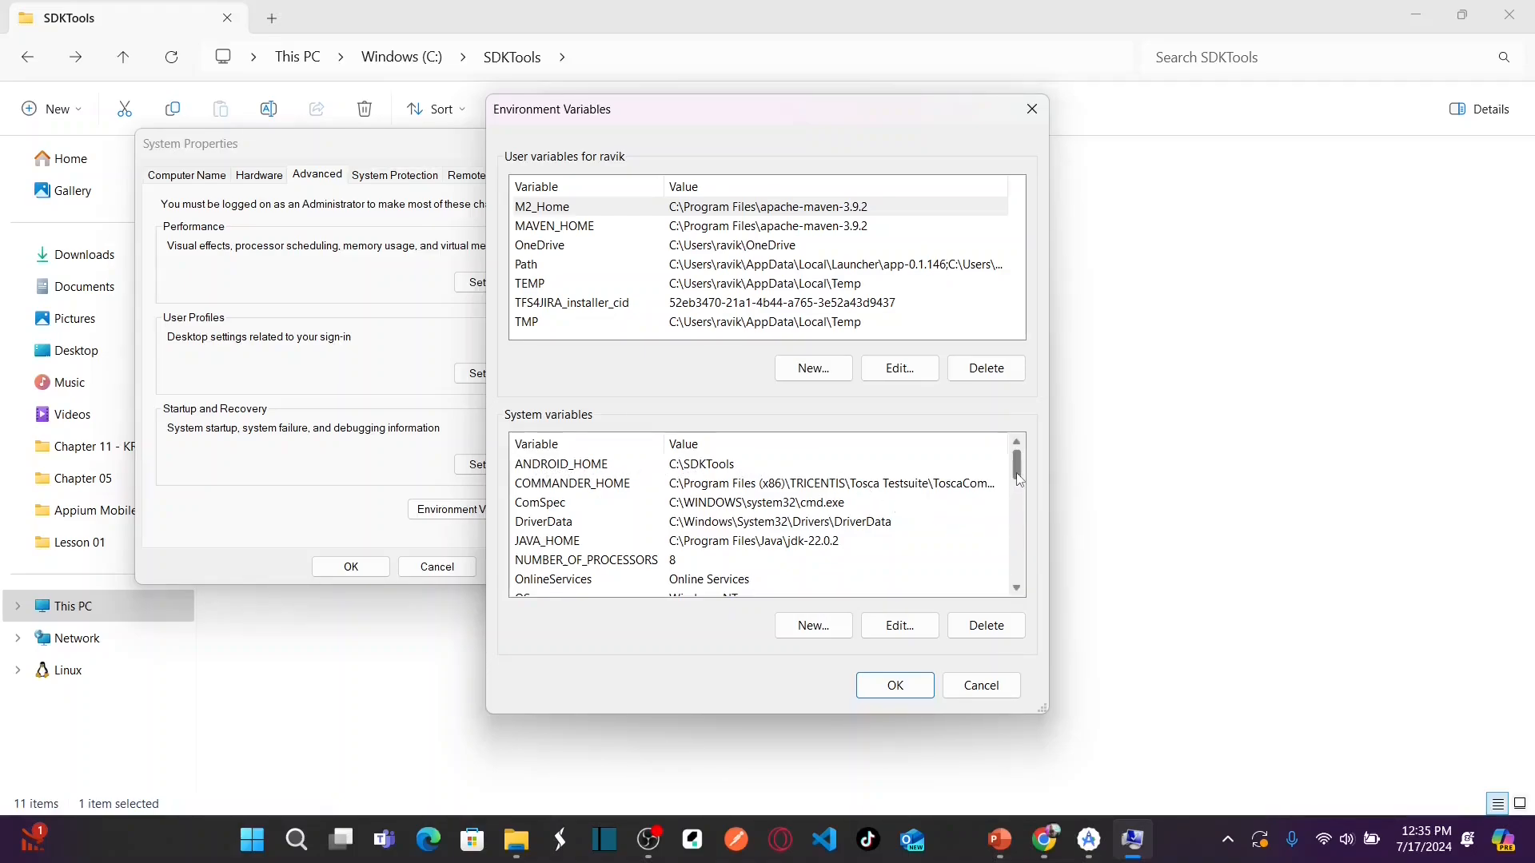
- Recheck the build-tools and platform-tools entries in the system Path variable and confirm the environment variable and system properties dialogs
scroll(1018, 478, down, 1)
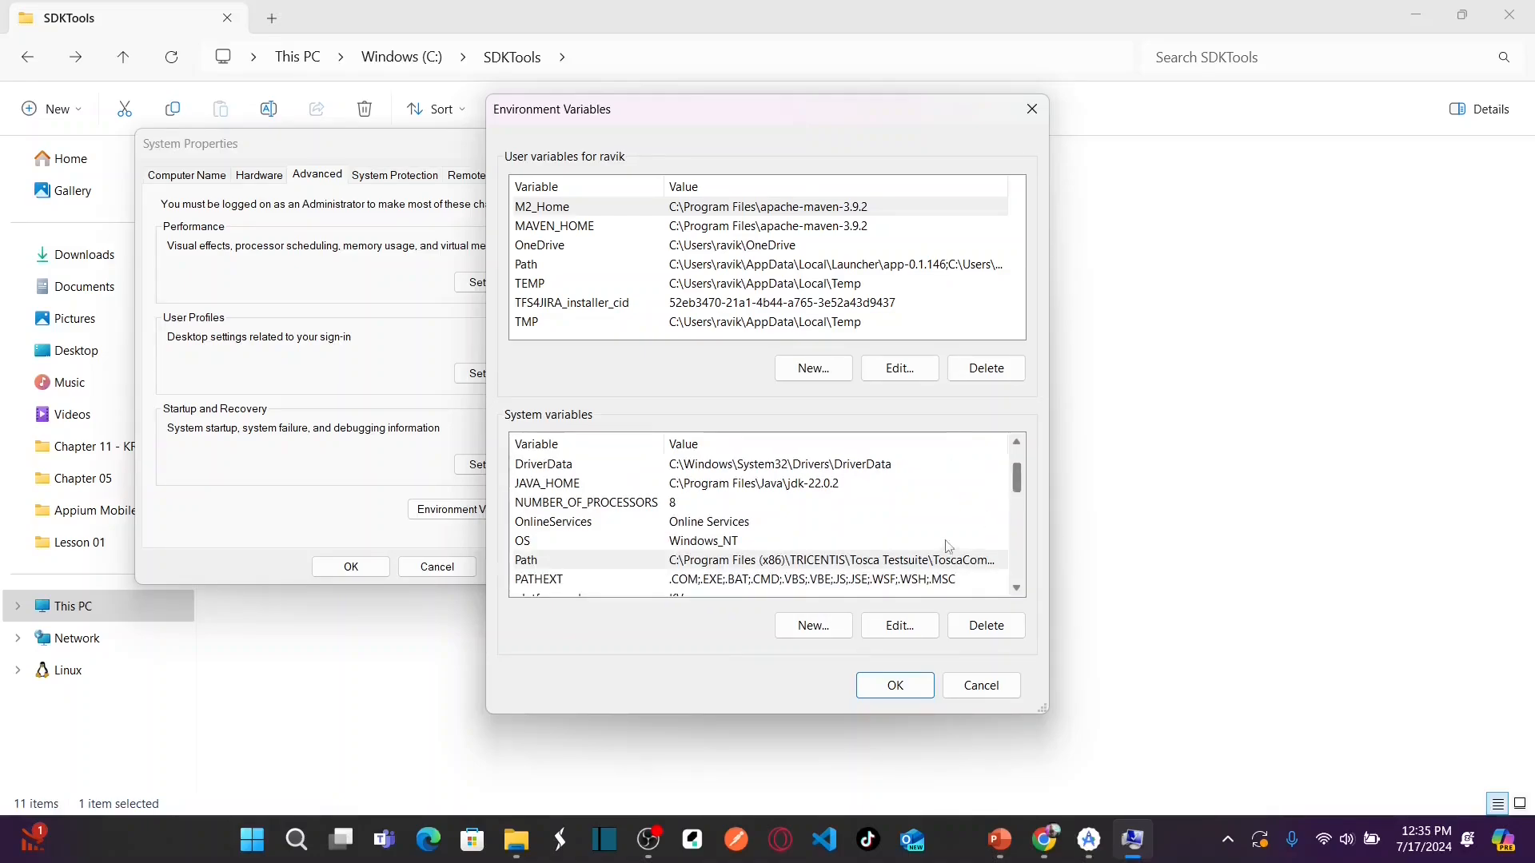
double_click(886, 562)
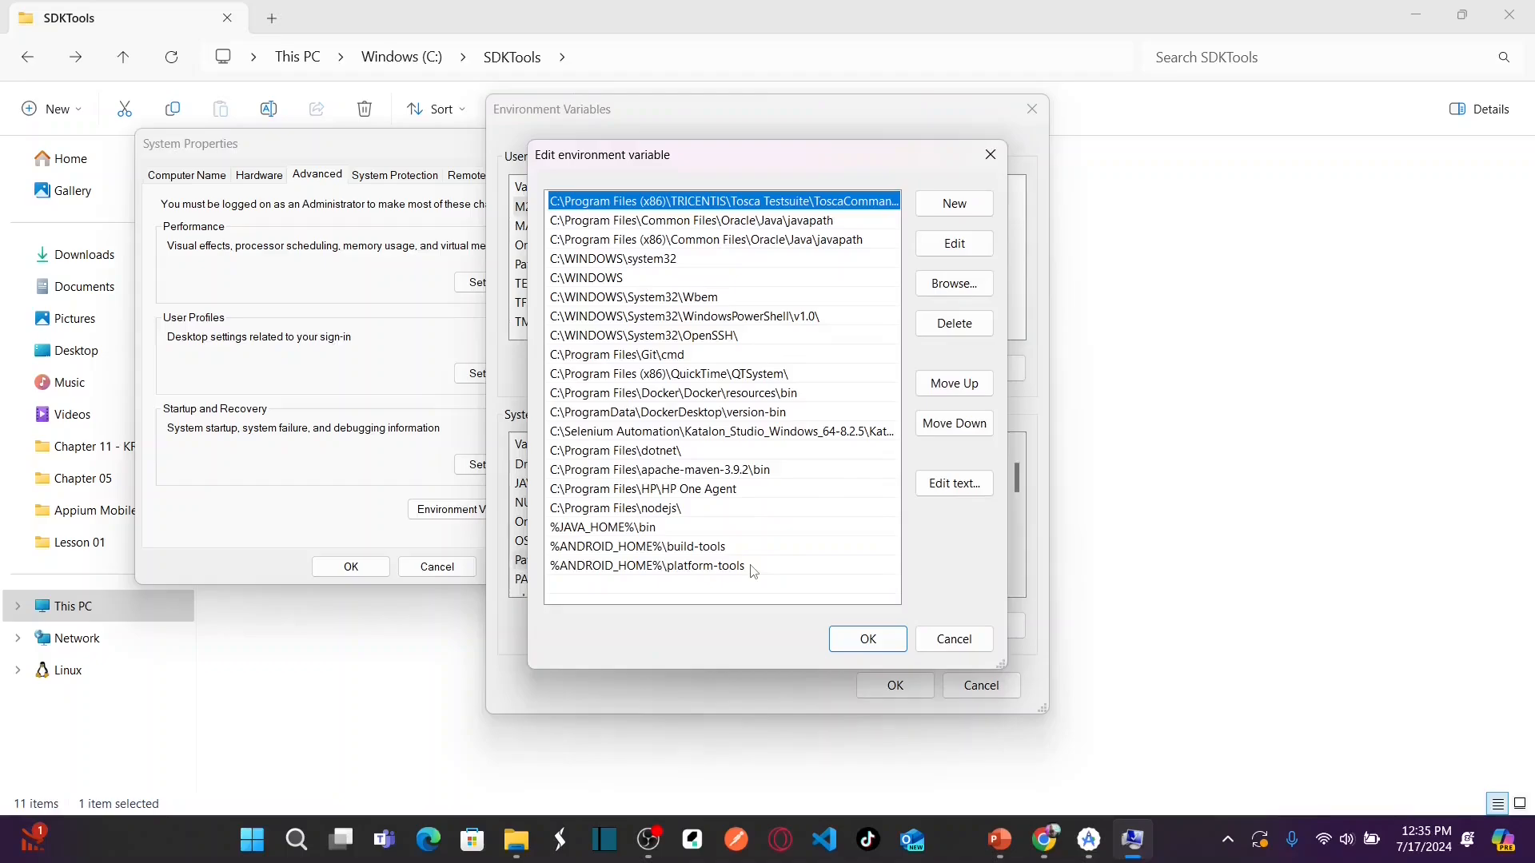
click(868, 639)
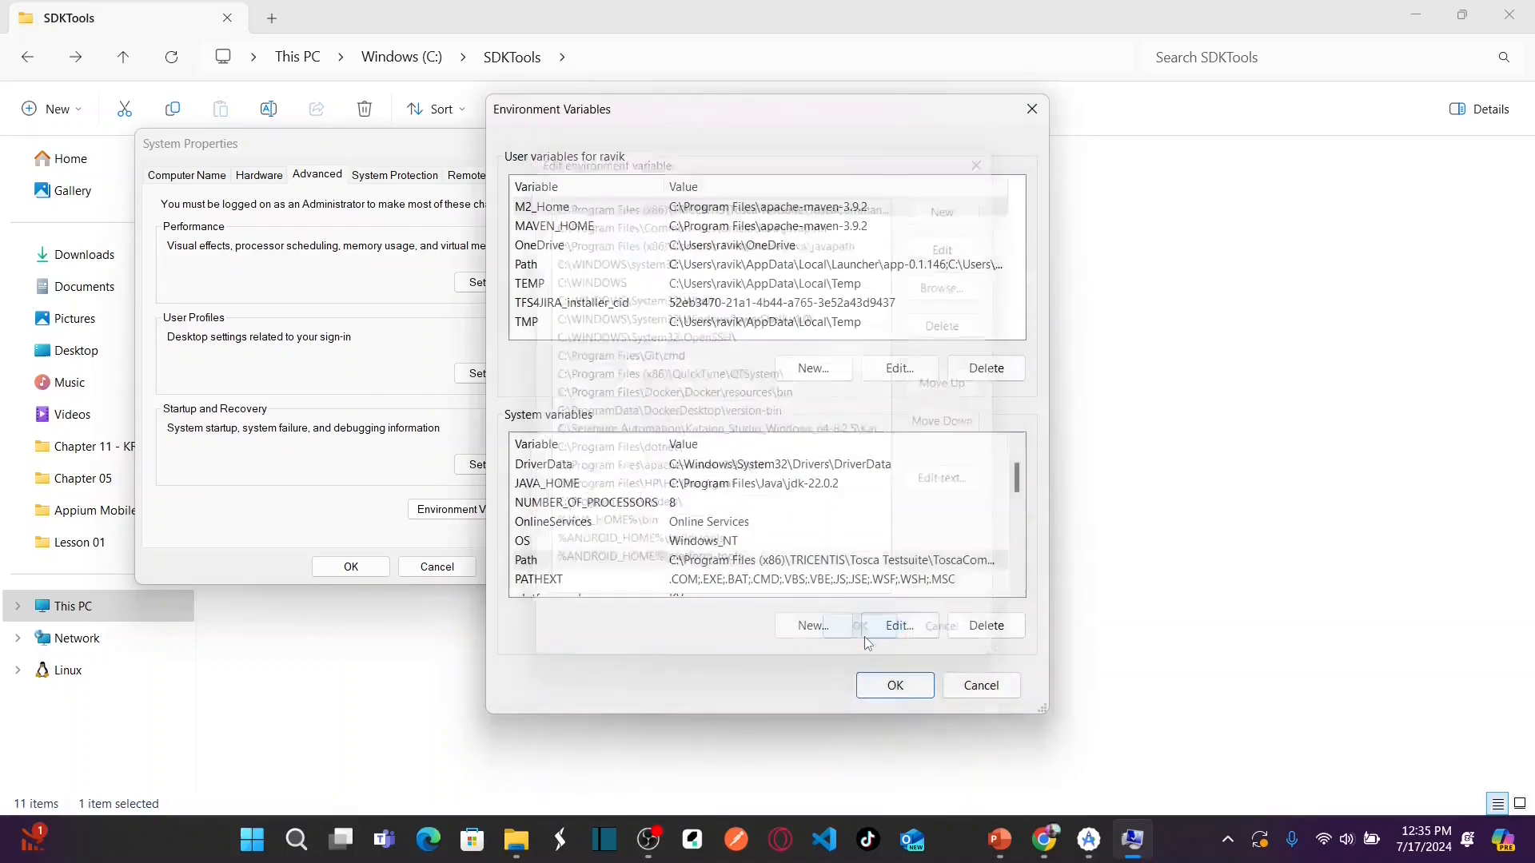
click(901, 685)
click(350, 566)
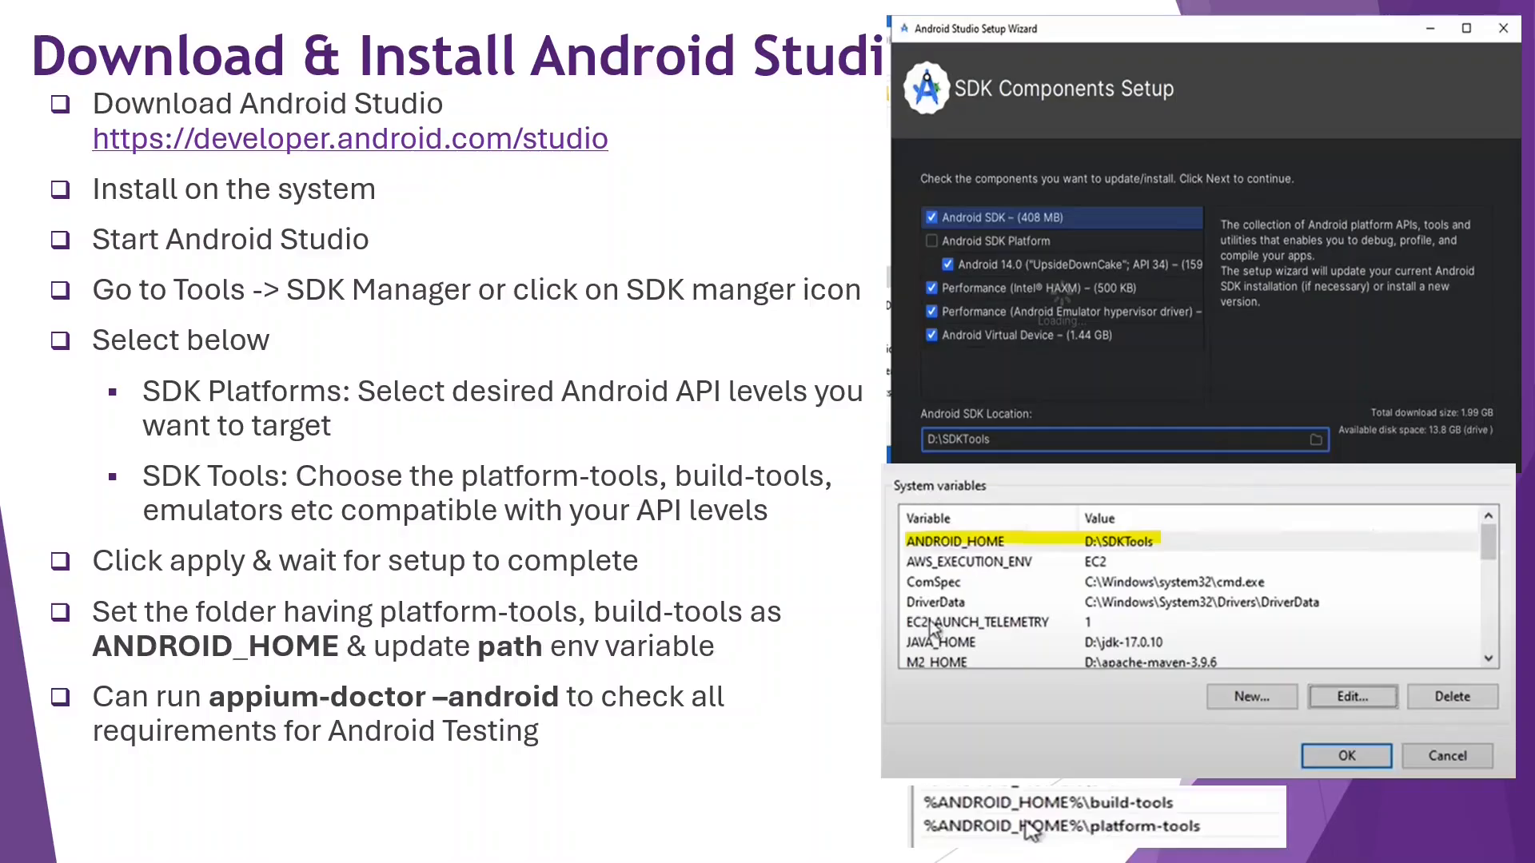
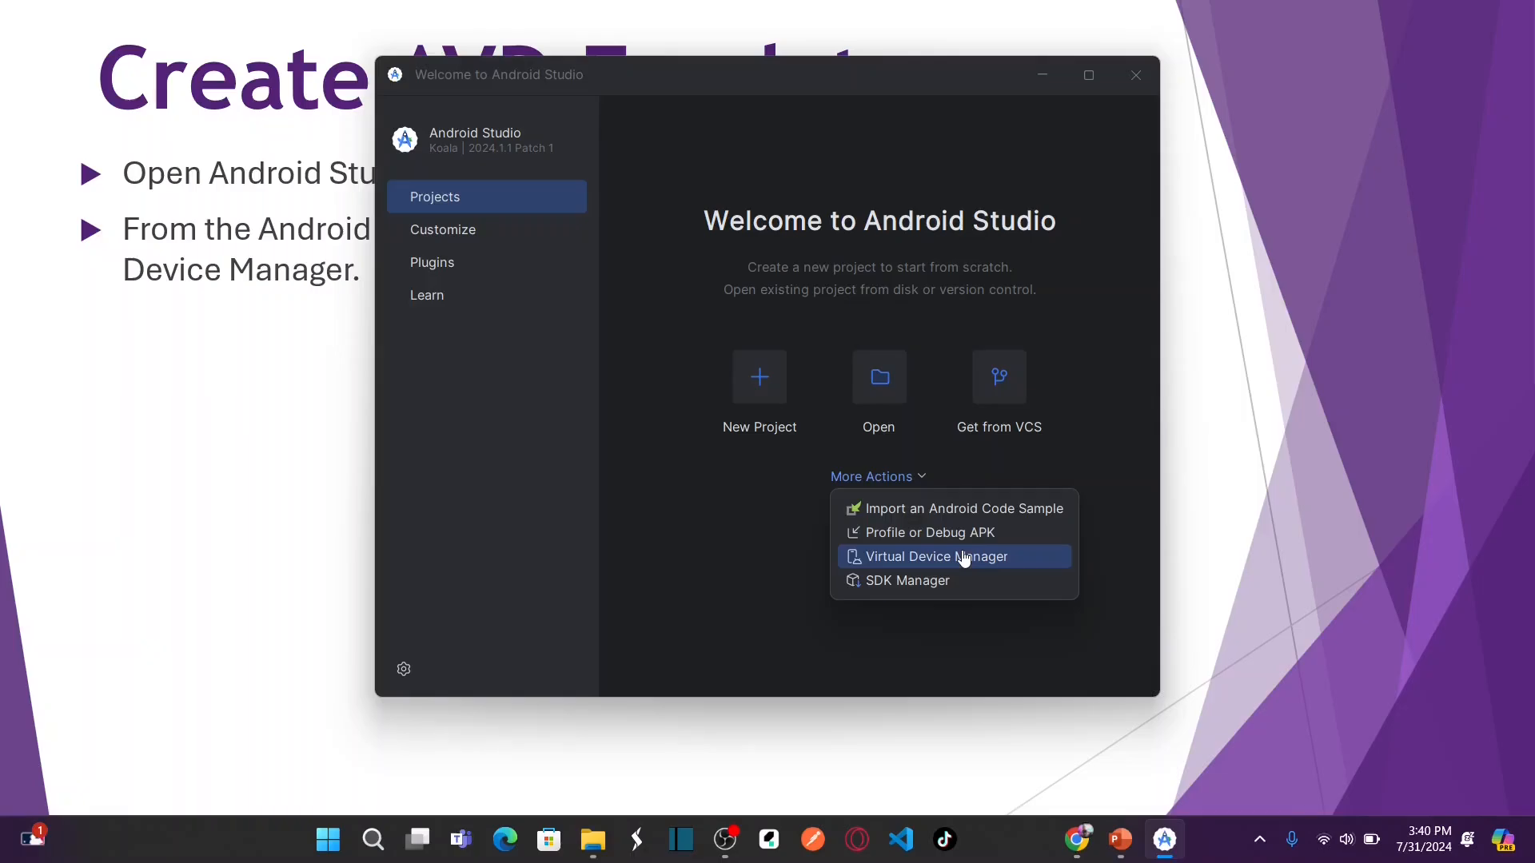
- Open Android Studio's Virtual Device Manager, reveal the slide point about Device Manager in PowerPoint, and select the Pixel Fold API 35 device
click(964, 558)
key(alt+Tab)
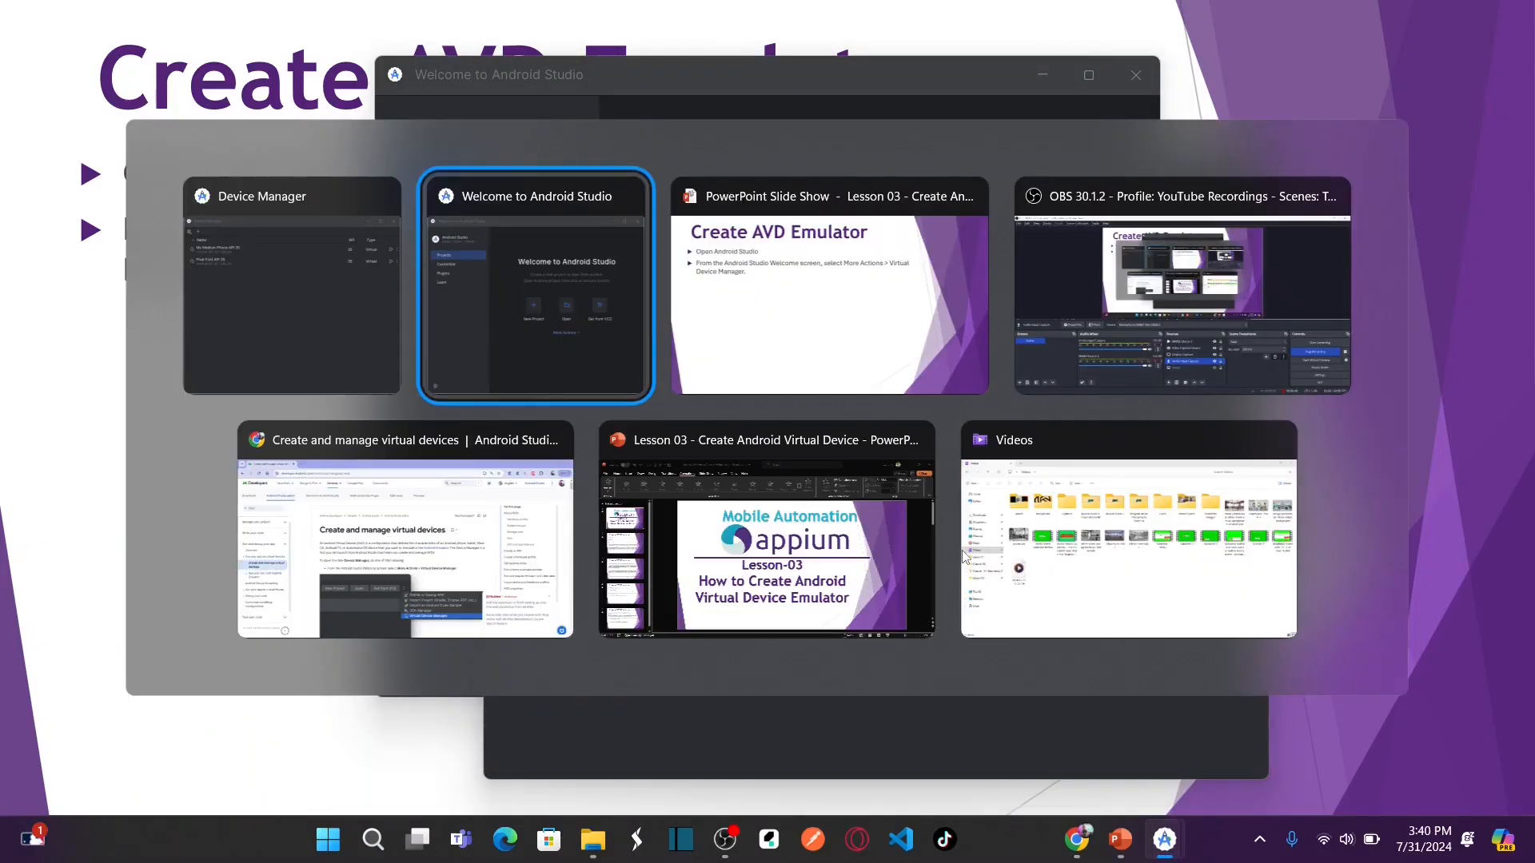
key(alt+Tab)
key(Right)
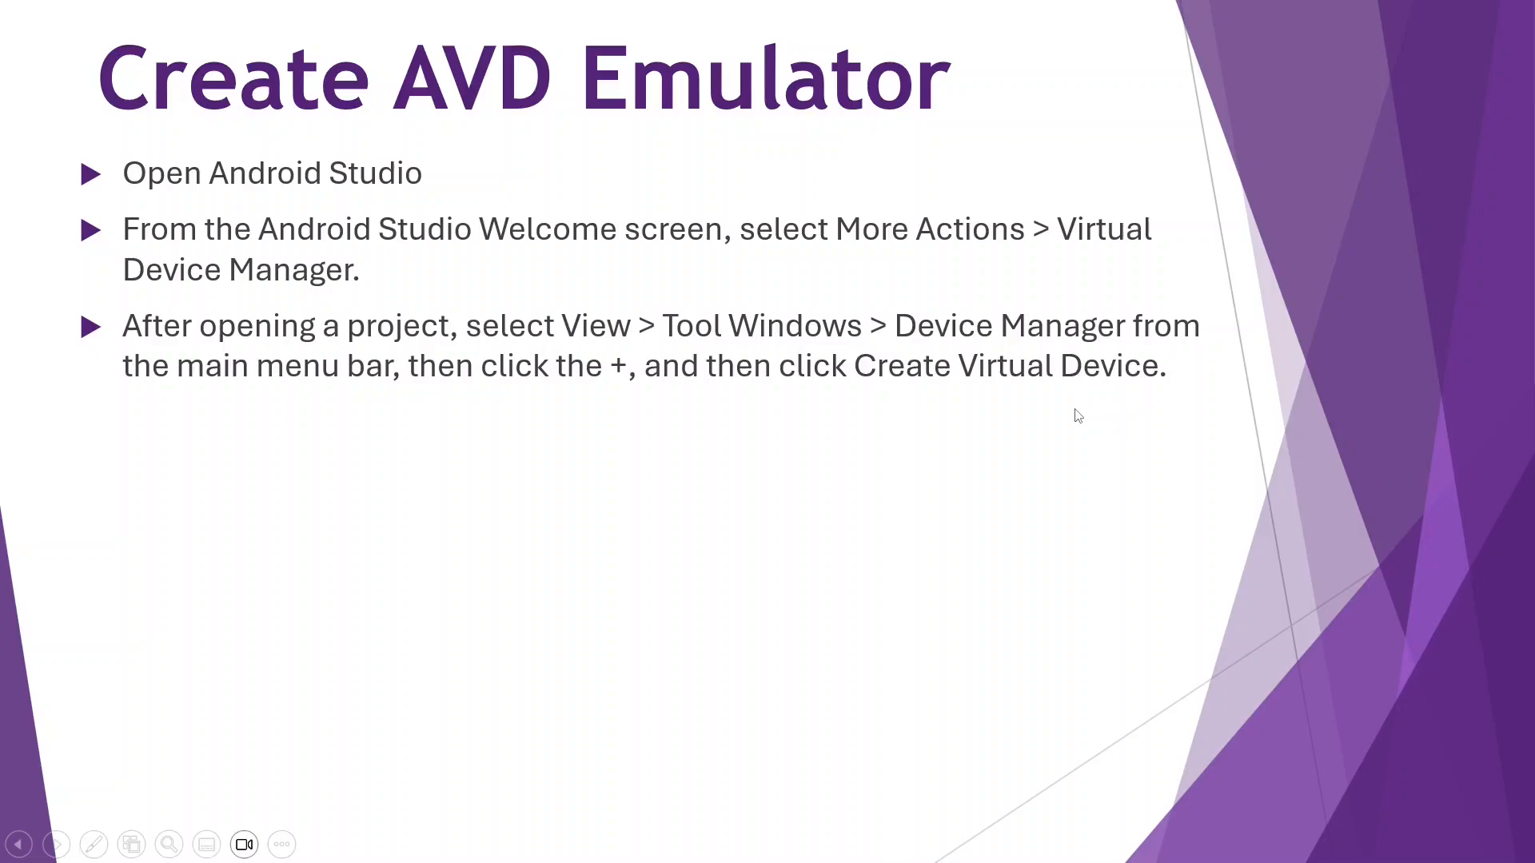
key(alt+Tab)
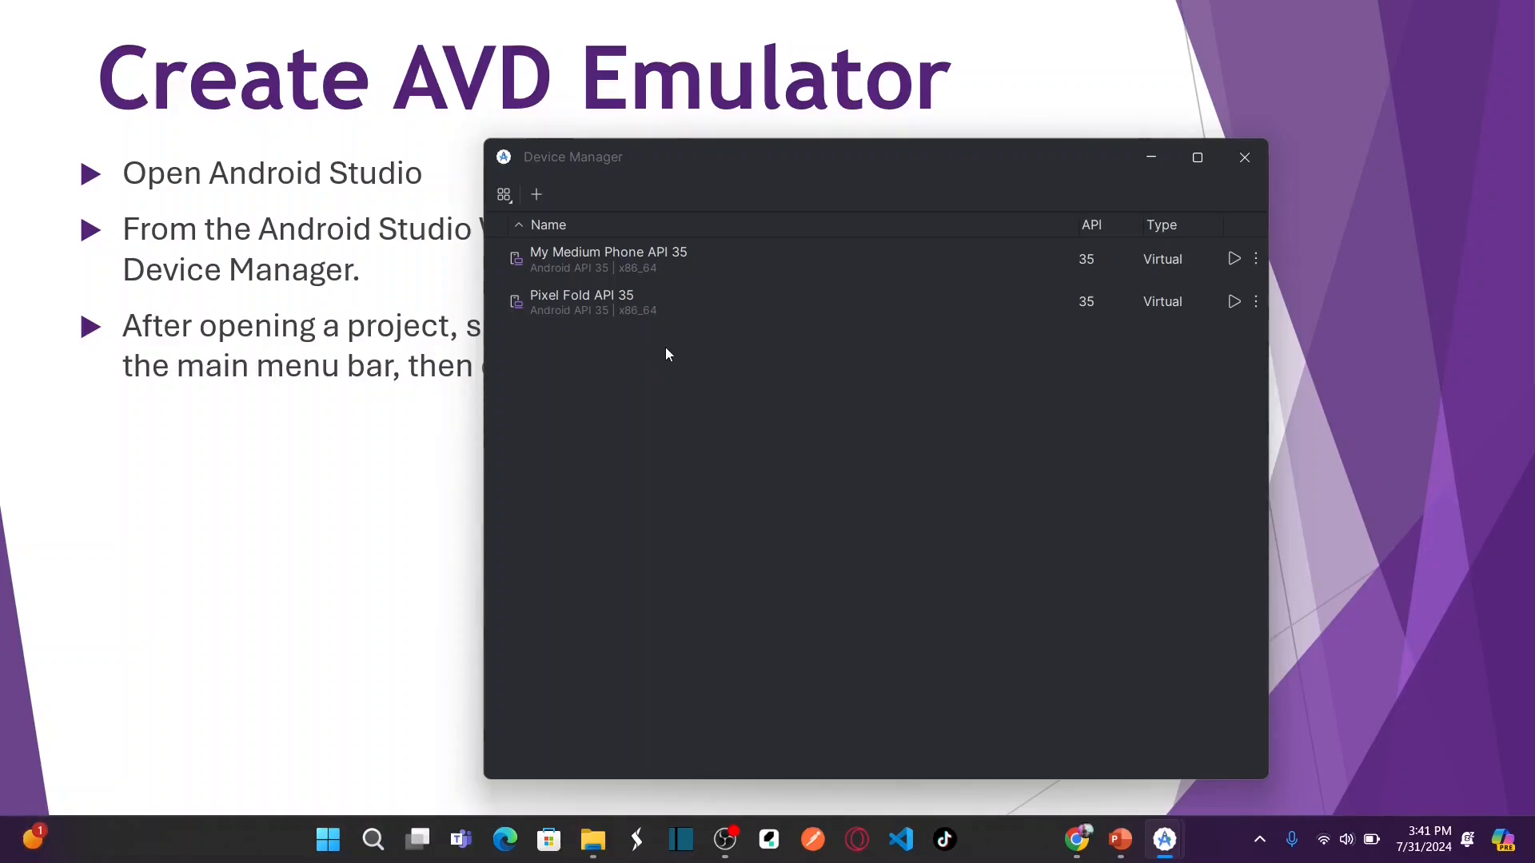
click(632, 314)
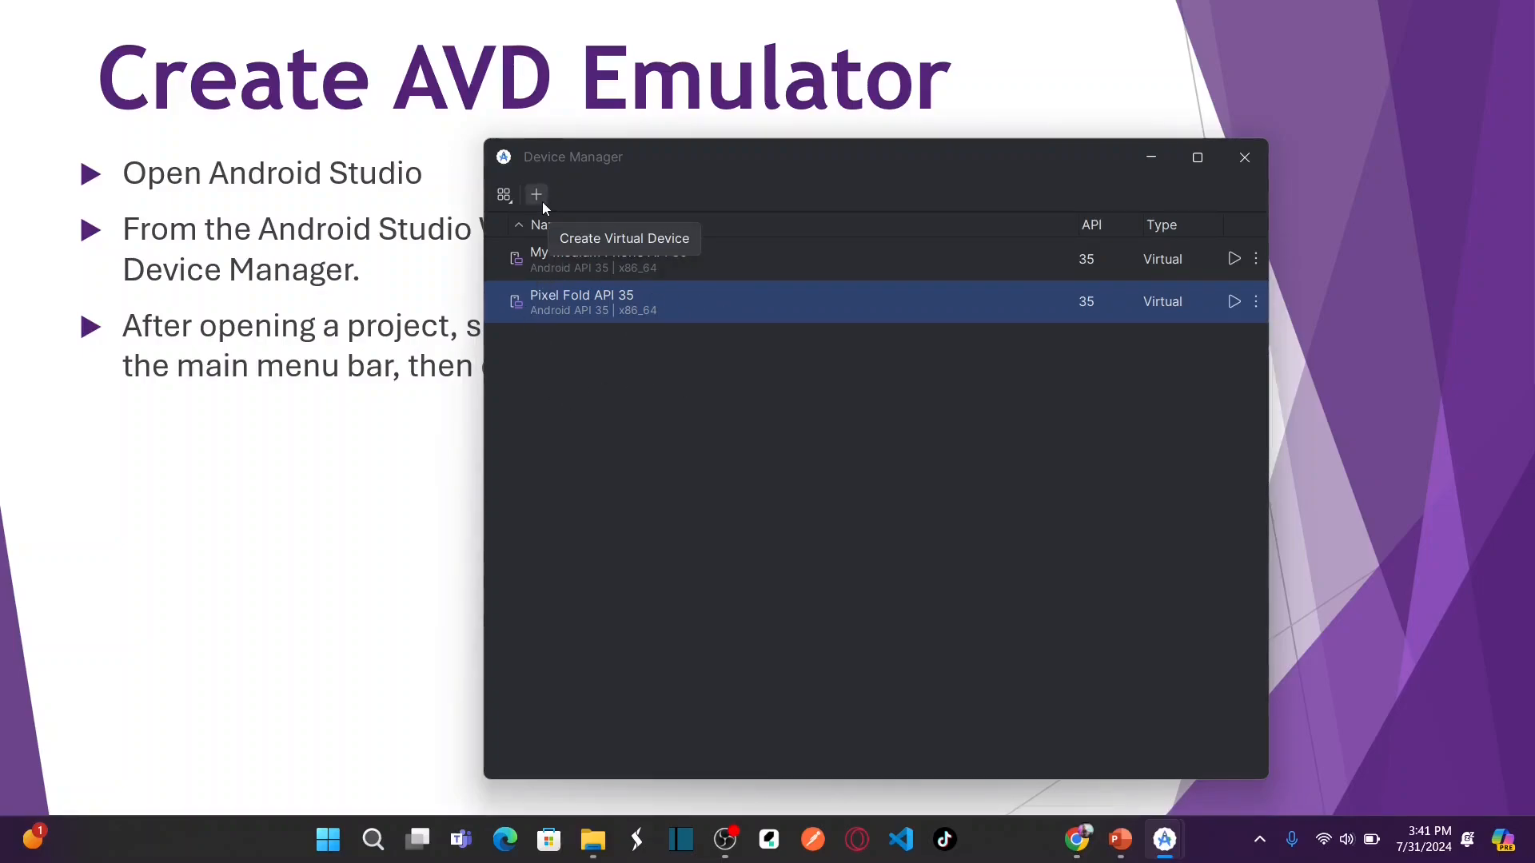
- Advance the PowerPoint presentation to the Create Device slide and start creating a virtual device in Android Studio's Device Manager
click(334, 416)
click(333, 417)
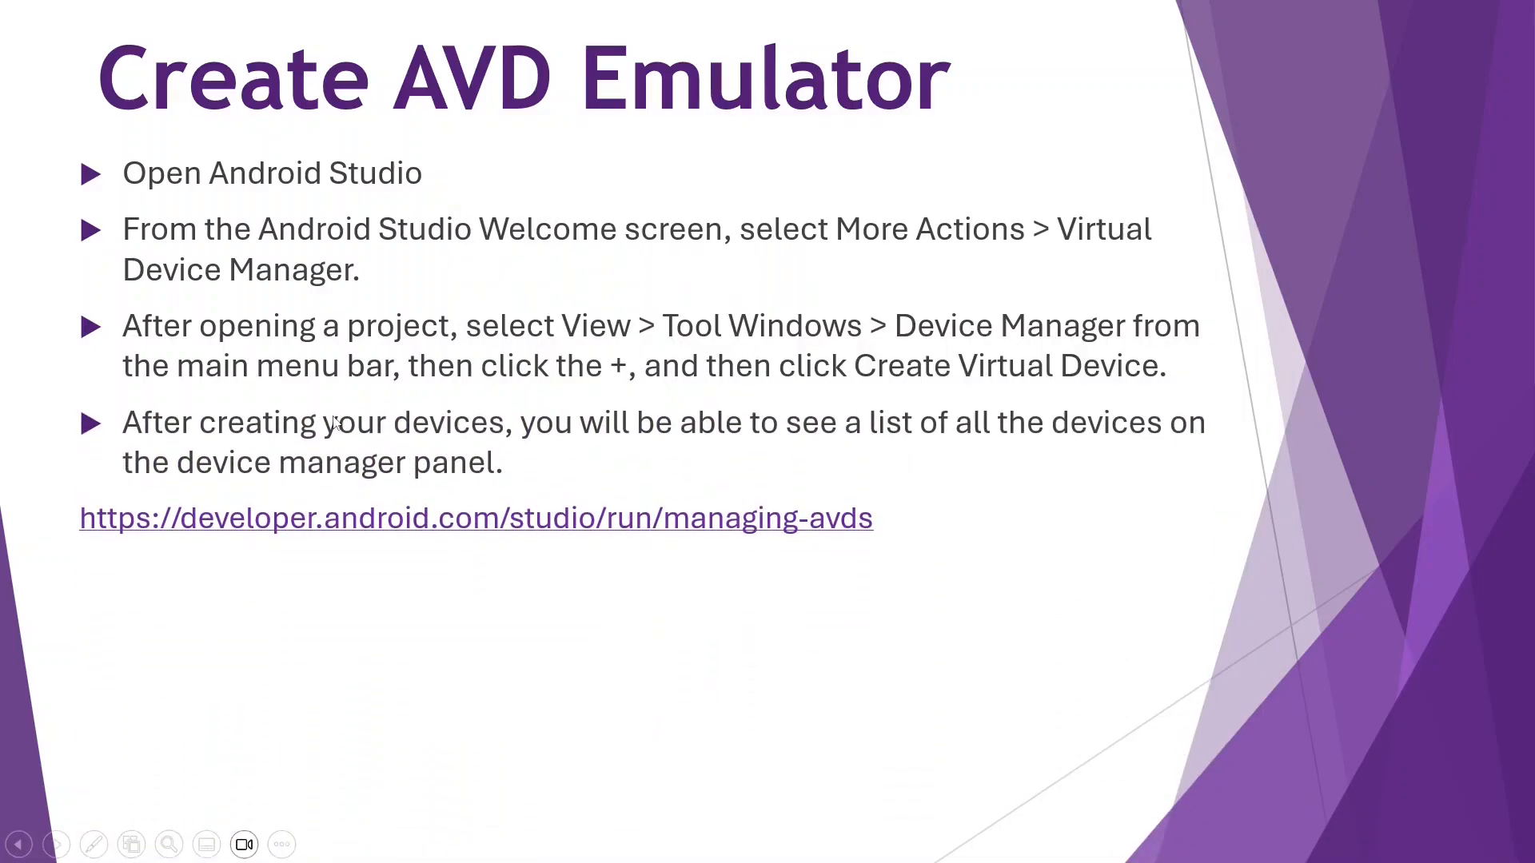
click(333, 418)
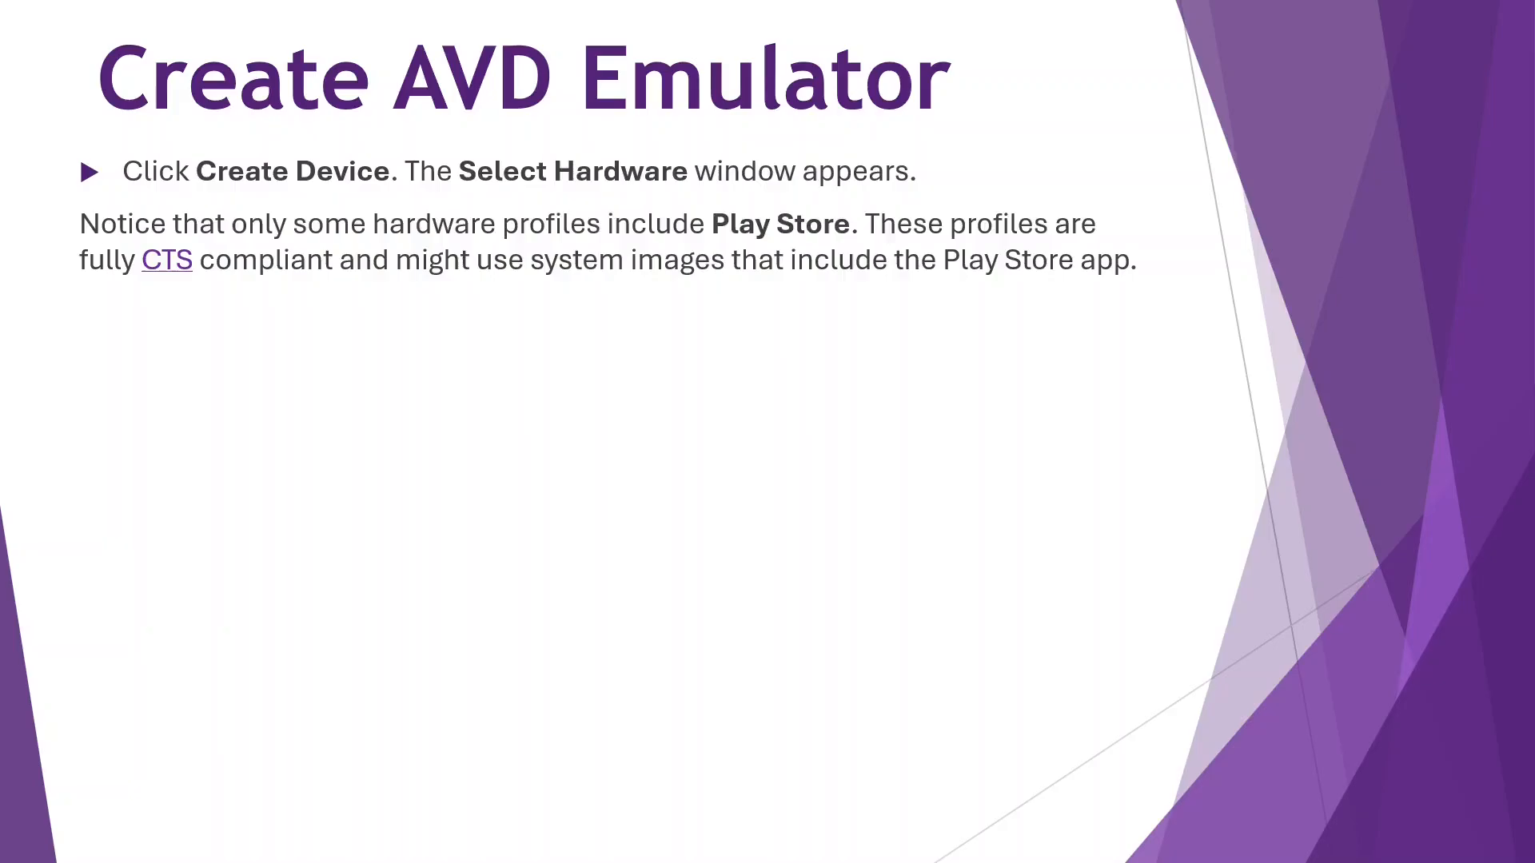
key(alt+Tab)
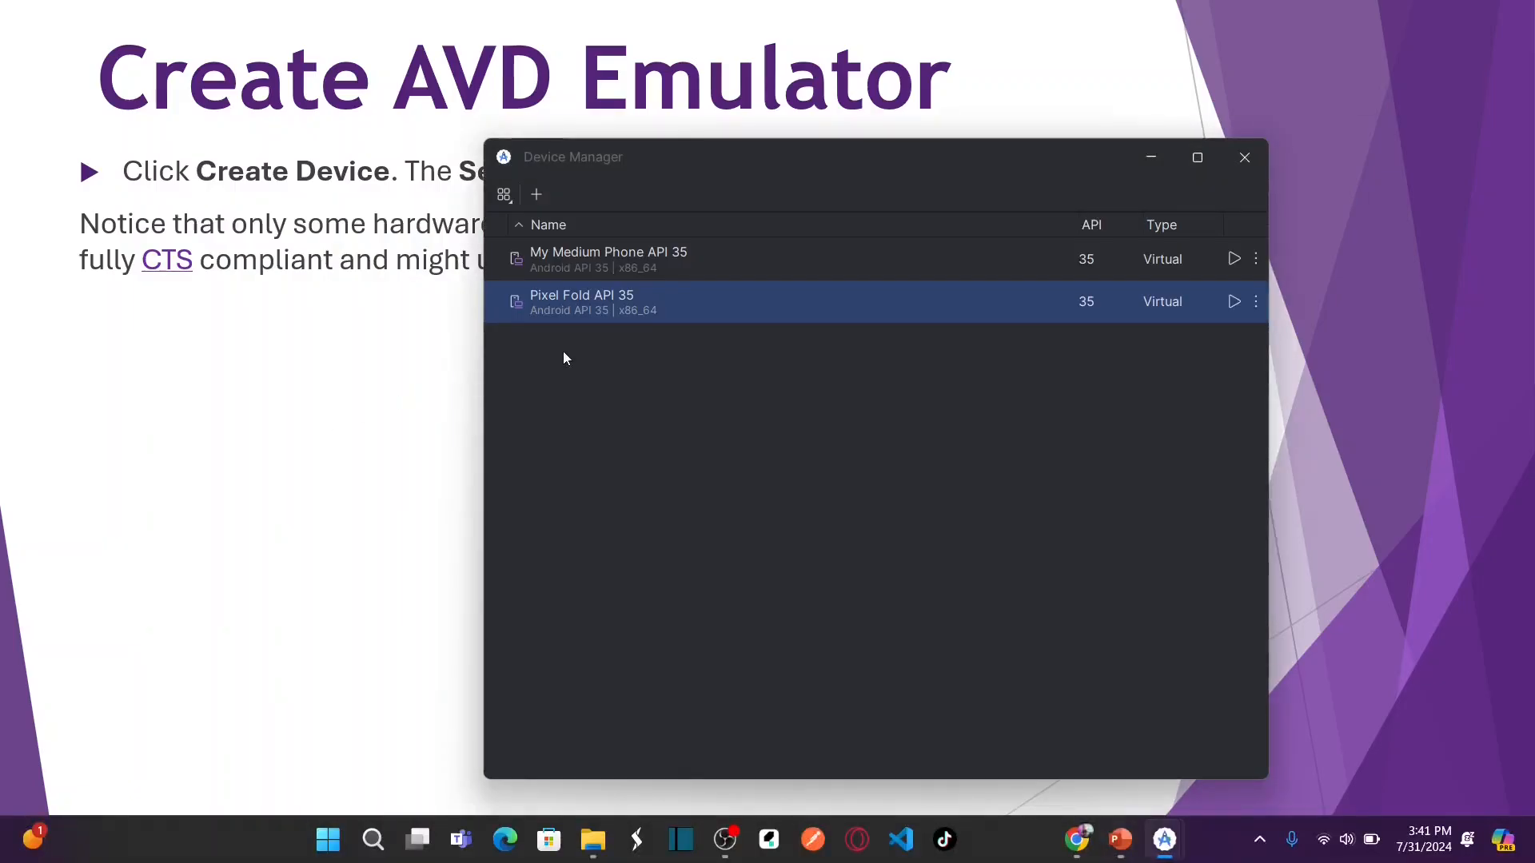
click(541, 196)
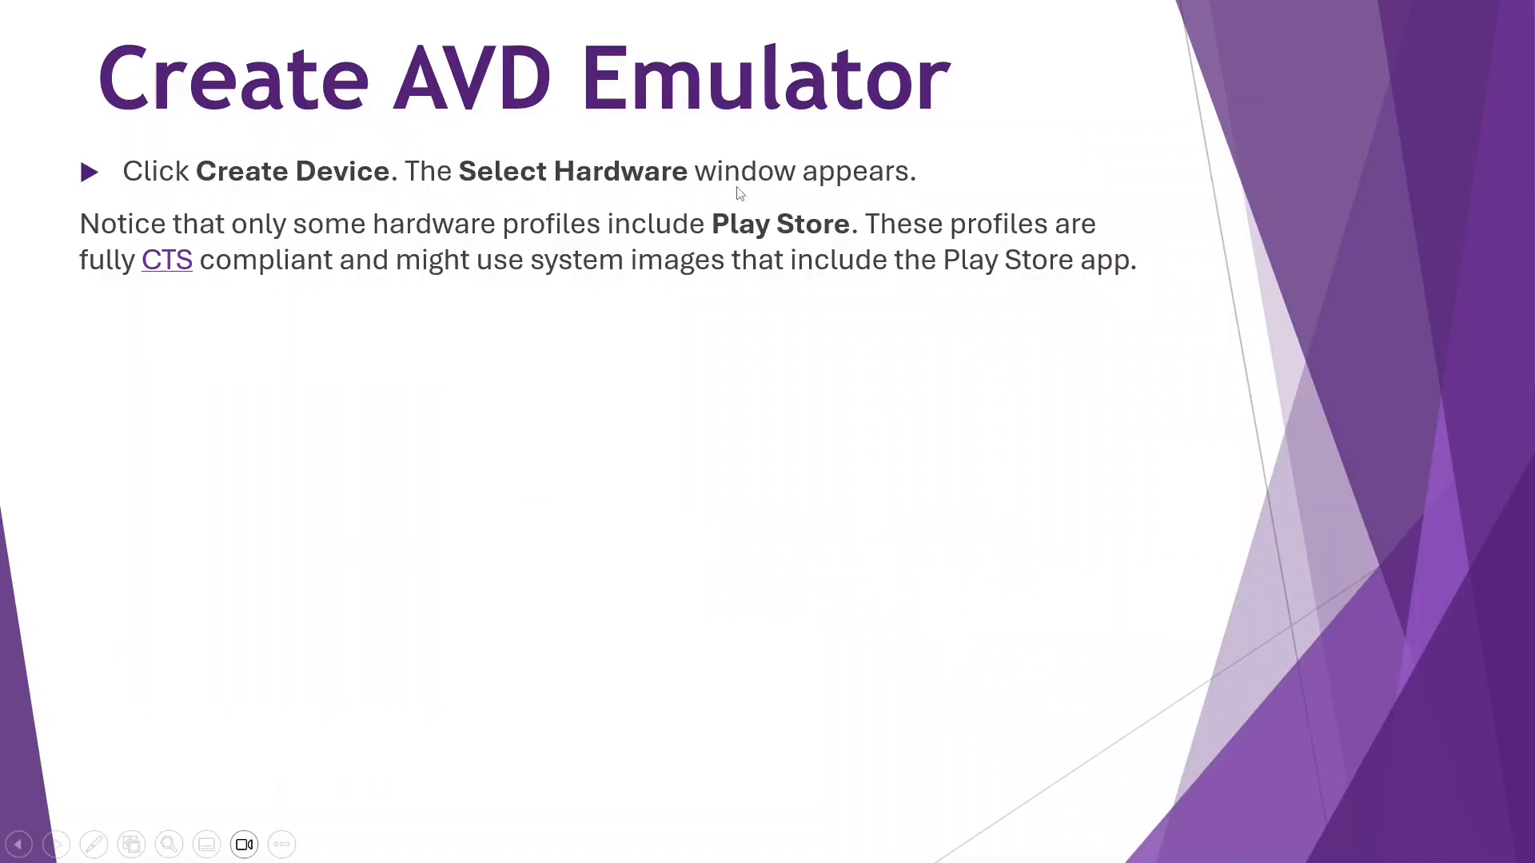
- Compare the Select Hardware window with the PowerPoint slide and choose the Medium Phone definition in Android Studio's Phone category
key(alt+Tab)
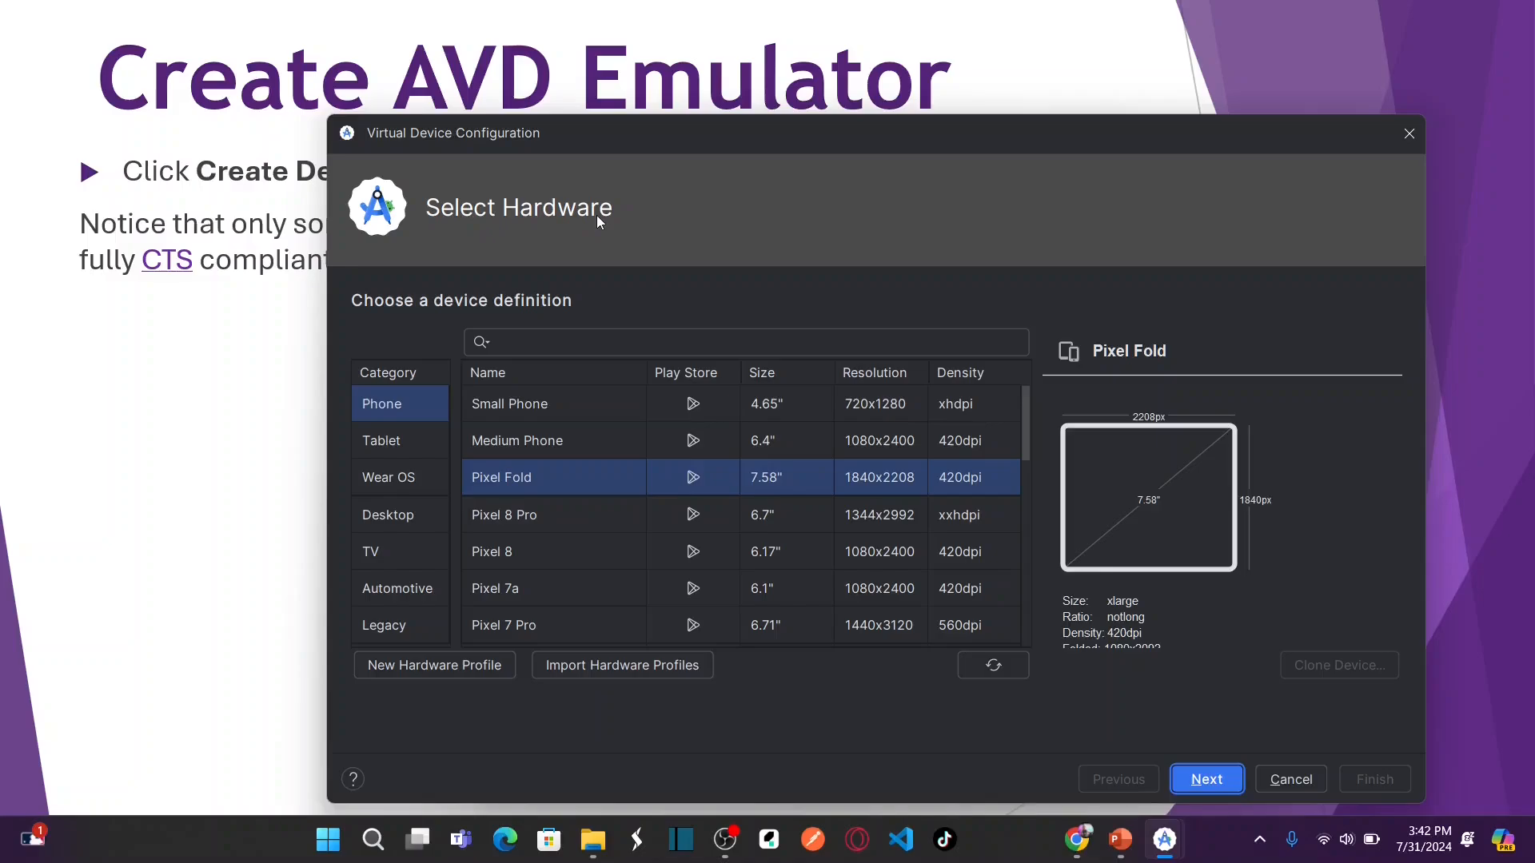
key(alt+Tab)
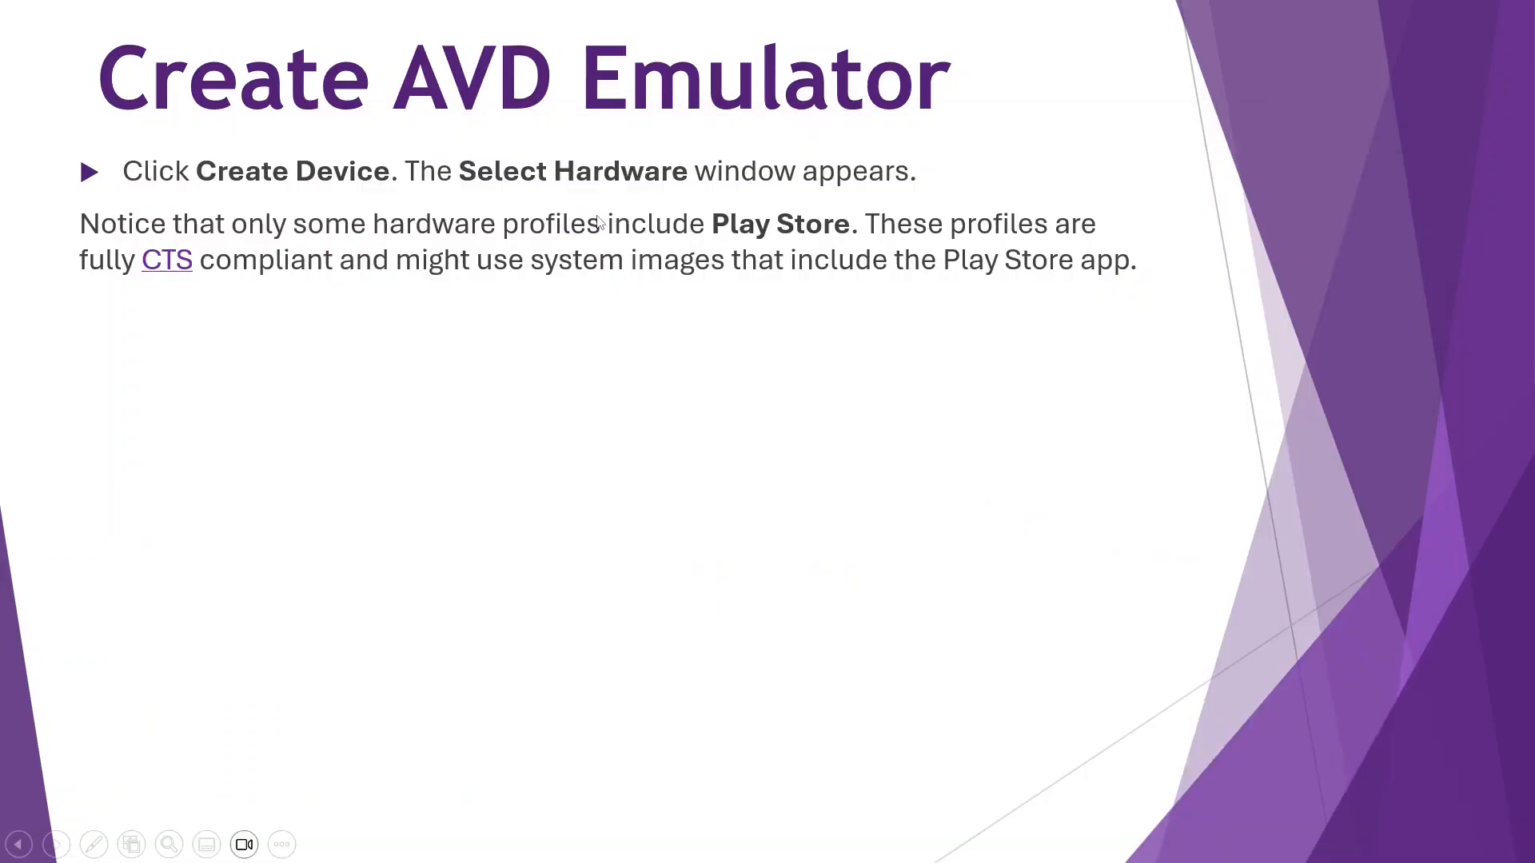
key(alt+Tab)
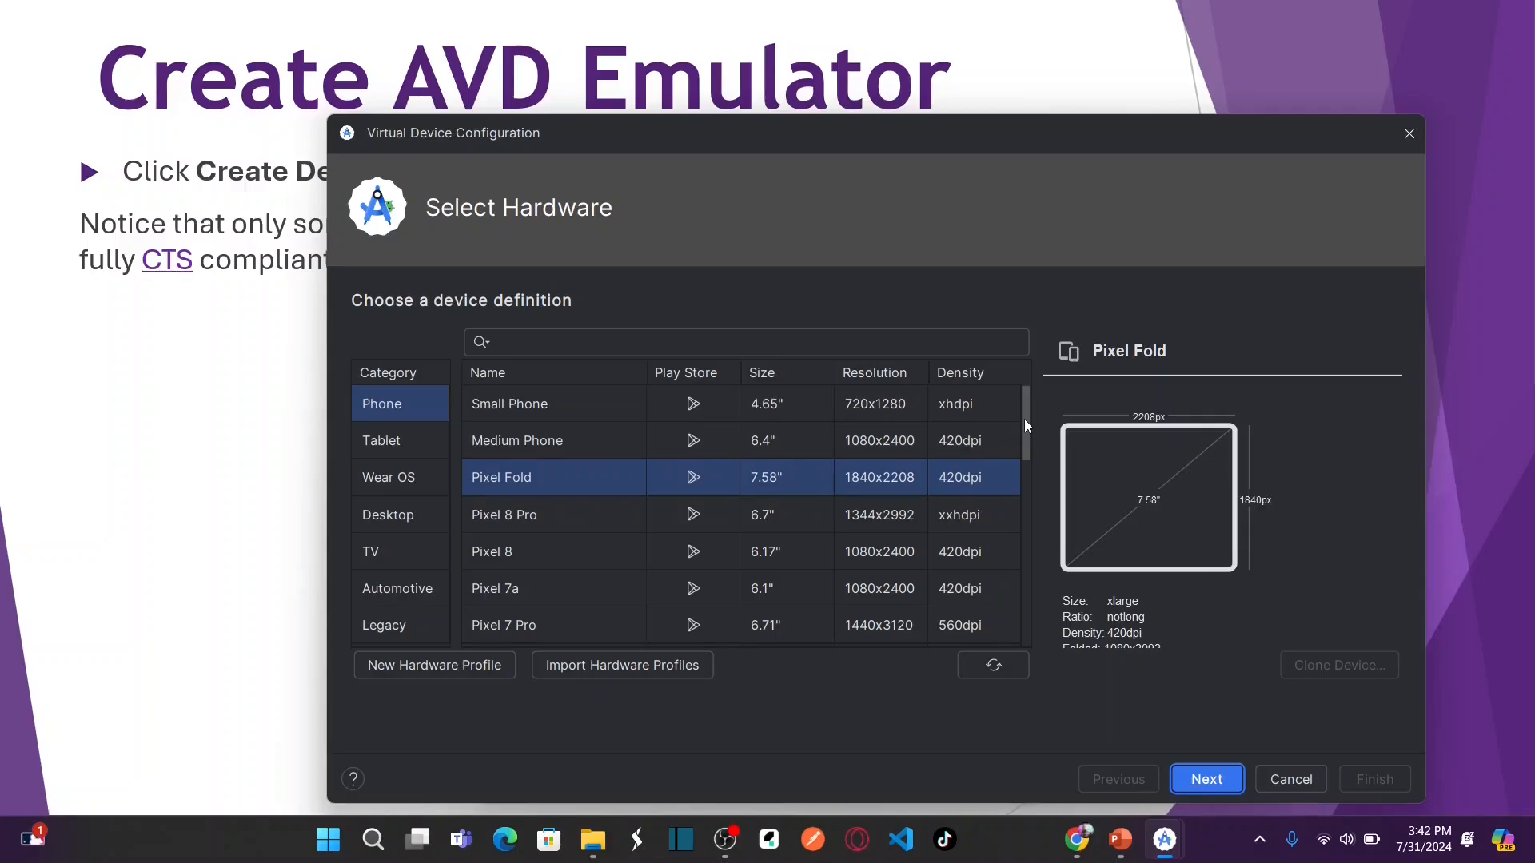
mouse_move(1024, 419)
mouse_down()
mouse_move(1027, 584)
mouse_move(1029, 408)
mouse_up()
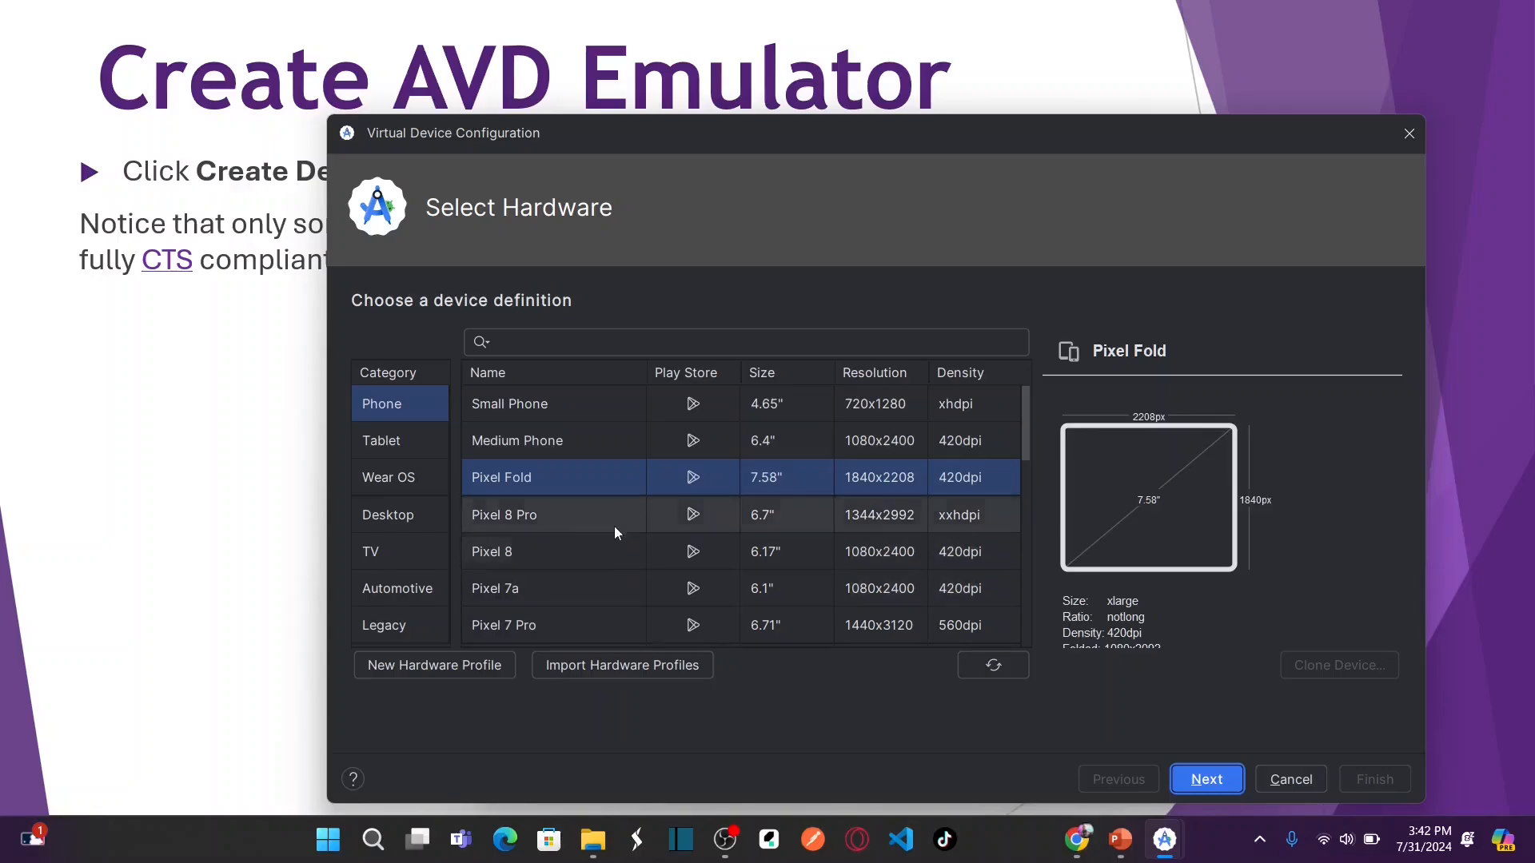
click(577, 448)
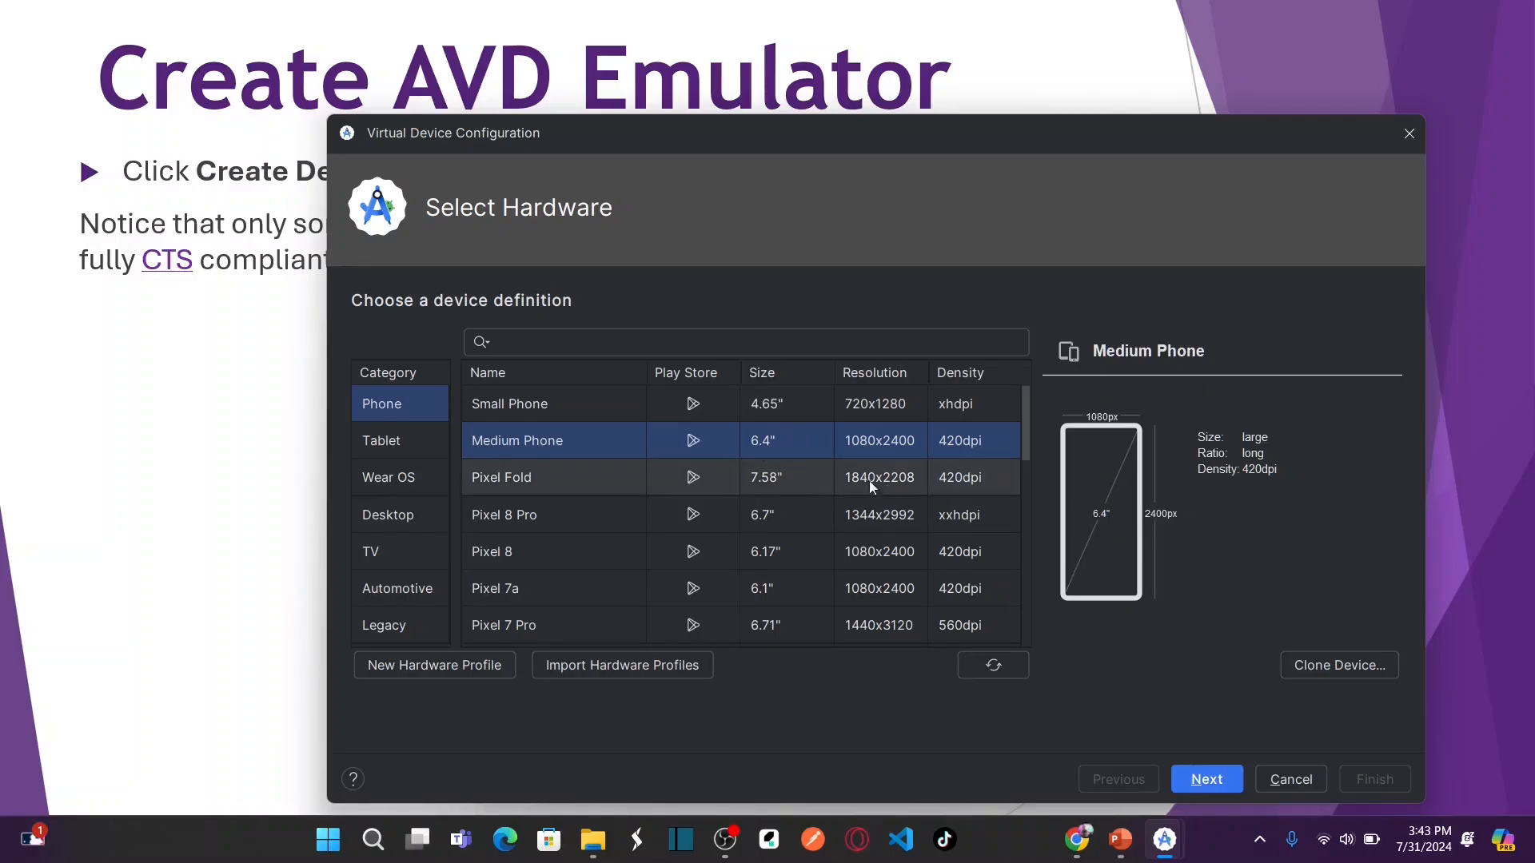
- Inspect the Pixel 6 Pro definition further down the phone list and reselect Medium Phone
drag(1028, 420, 1020, 492)
click(590, 494)
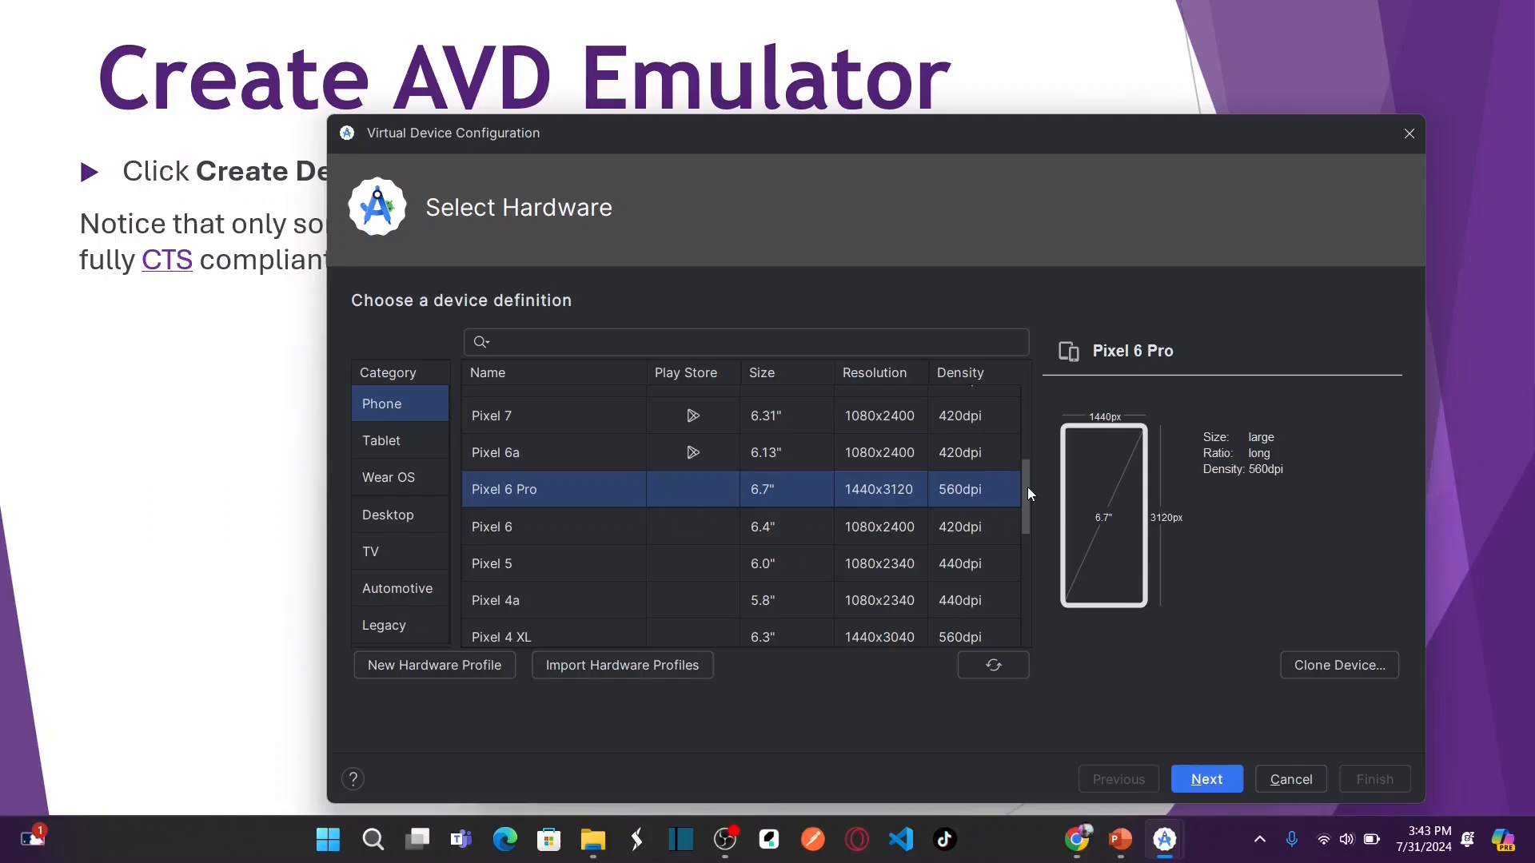
drag(1028, 487, 1025, 400)
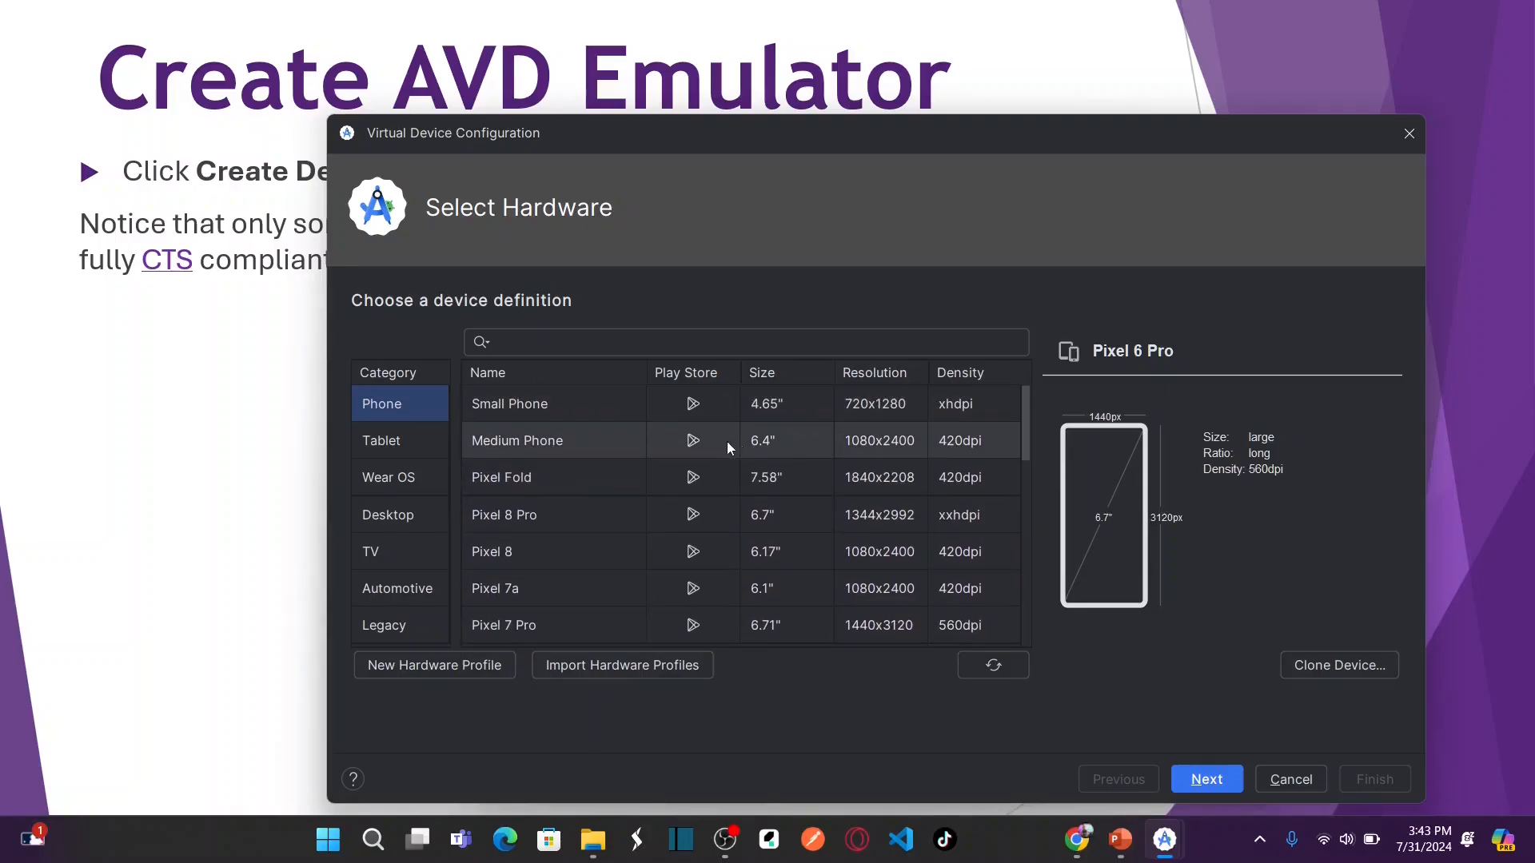
click(699, 453)
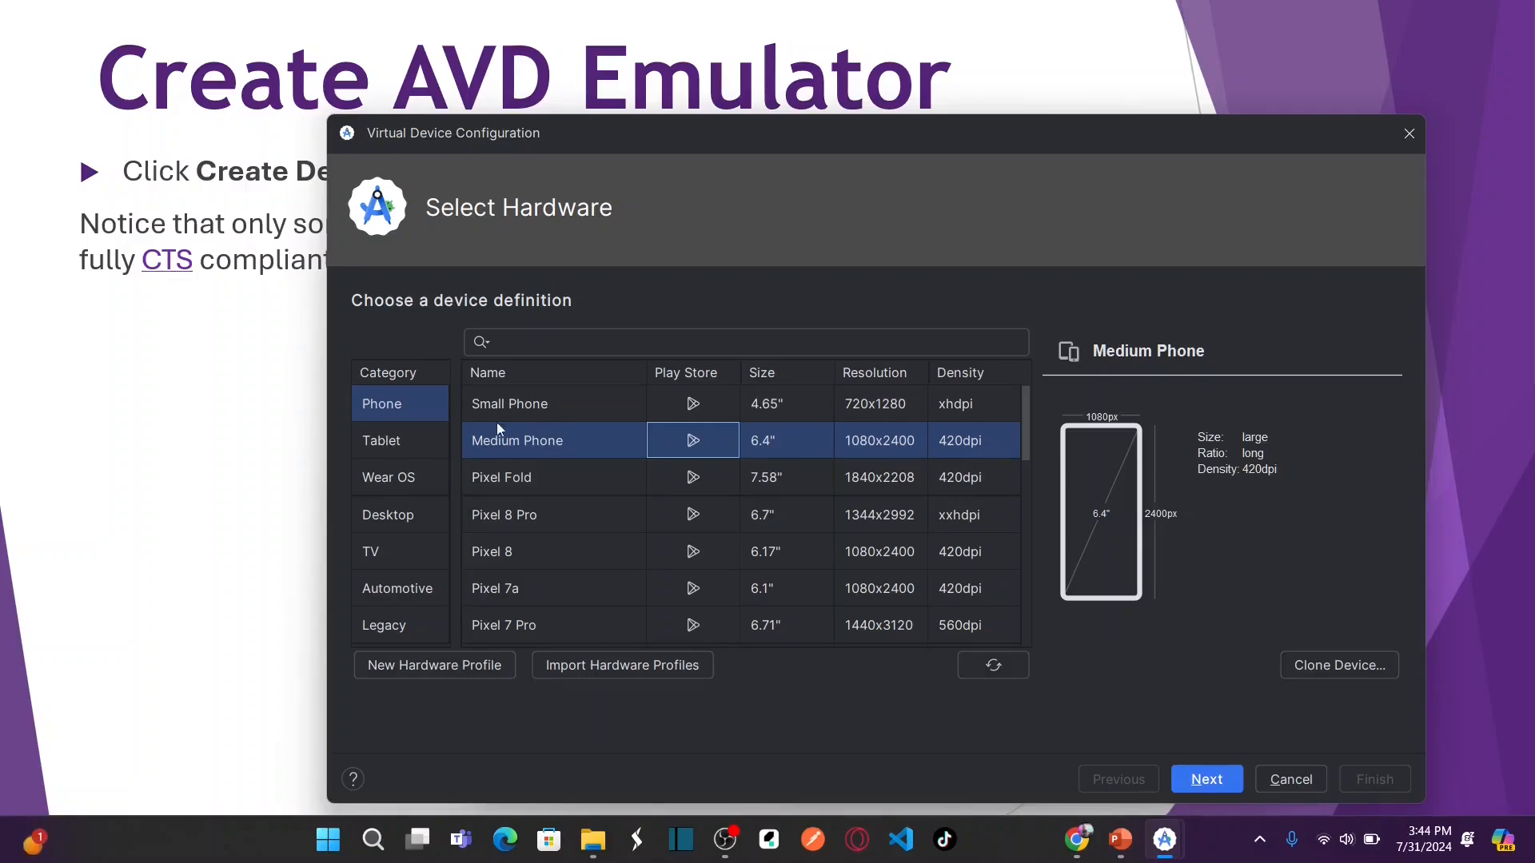
- Examine the device definitions in the Tablet, Desktop, TV, Automotive and Legacy categories and return to Phone
click(398, 445)
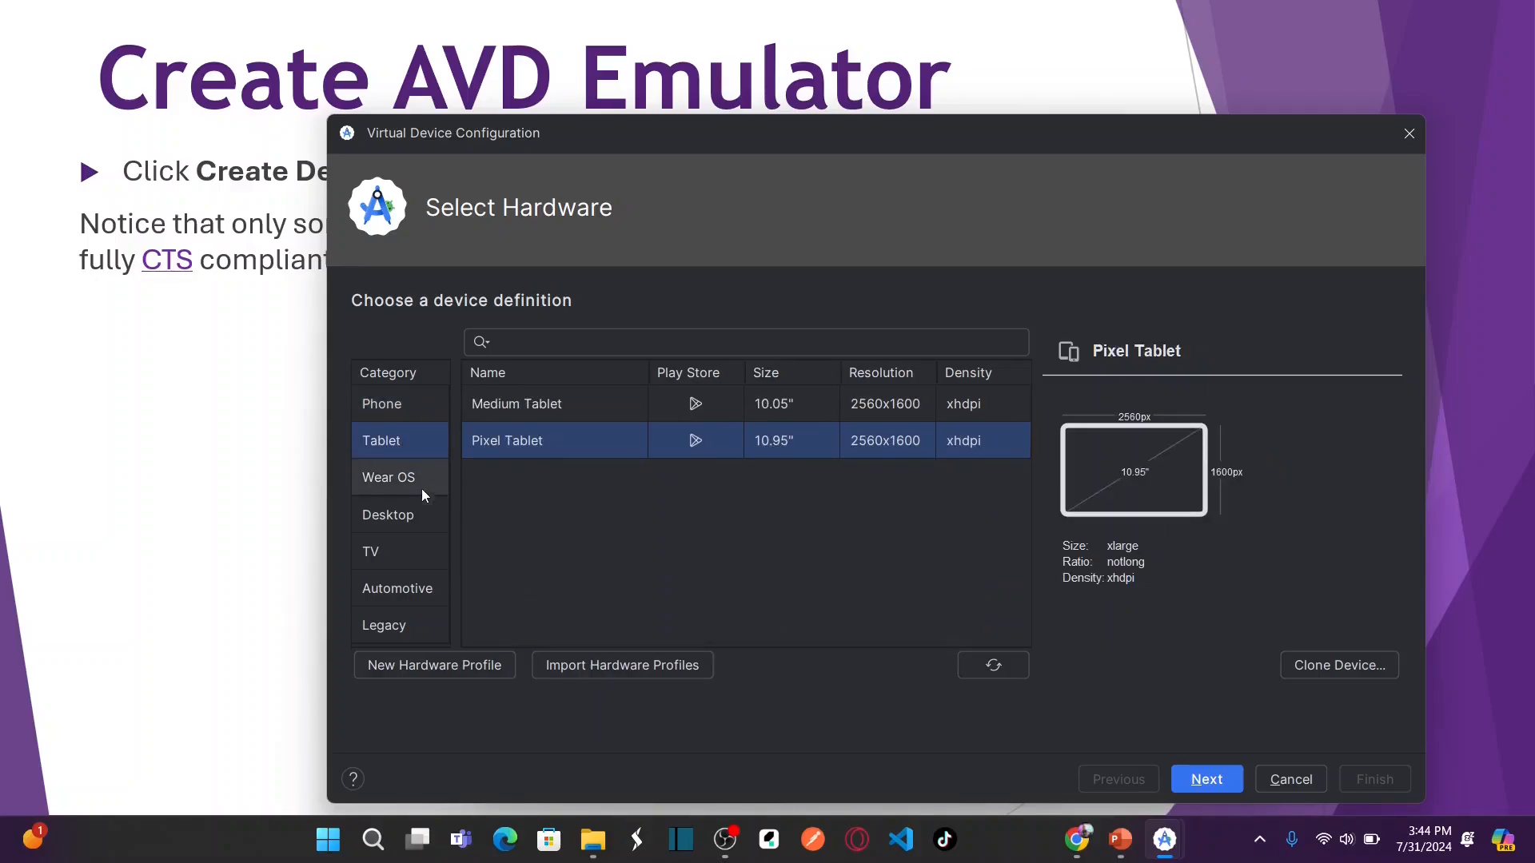
click(401, 517)
click(395, 557)
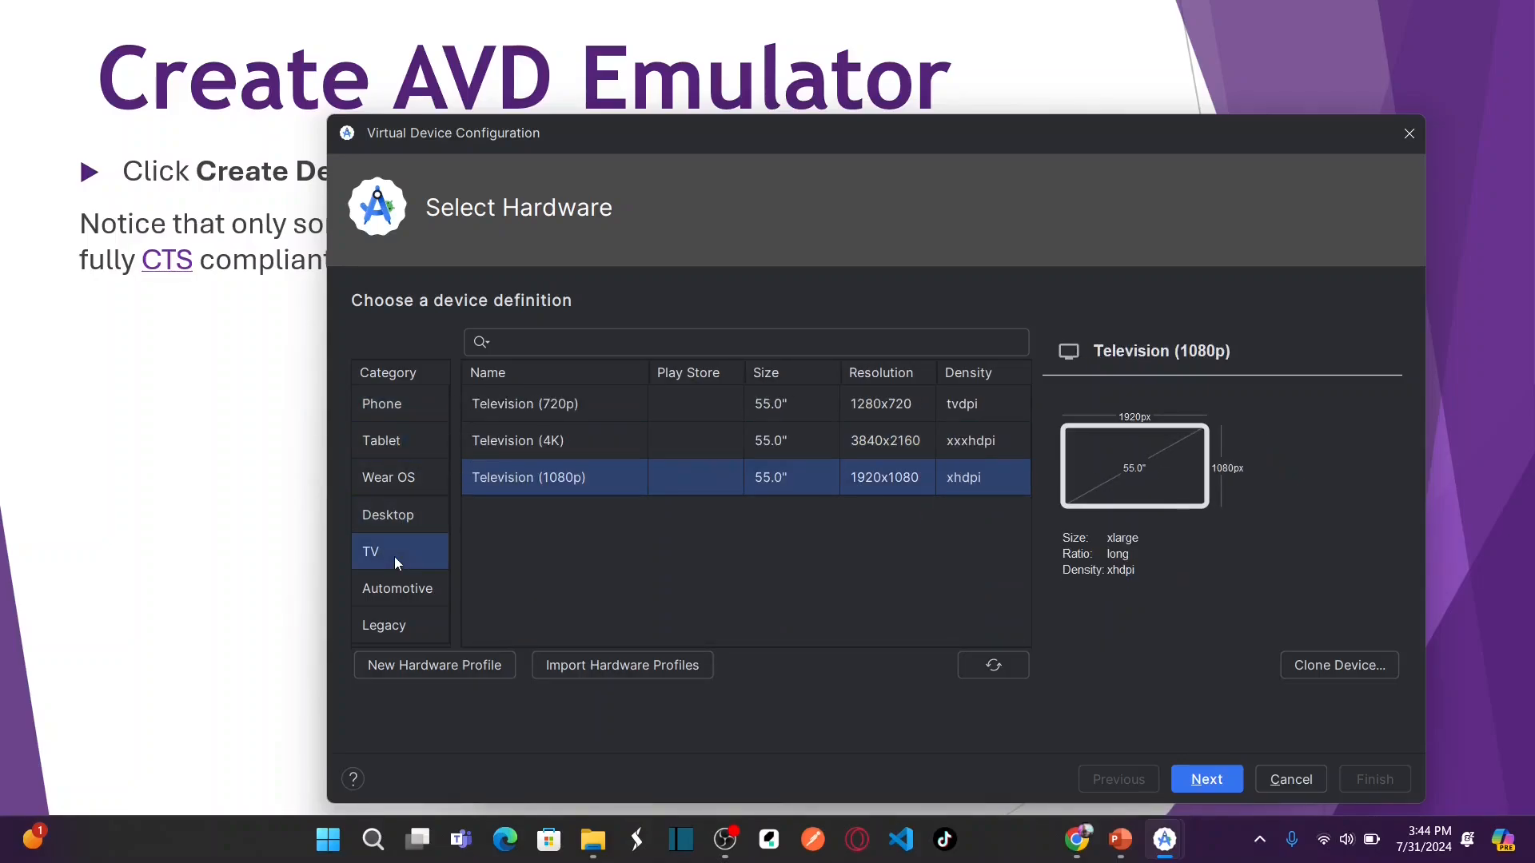
click(422, 593)
click(414, 620)
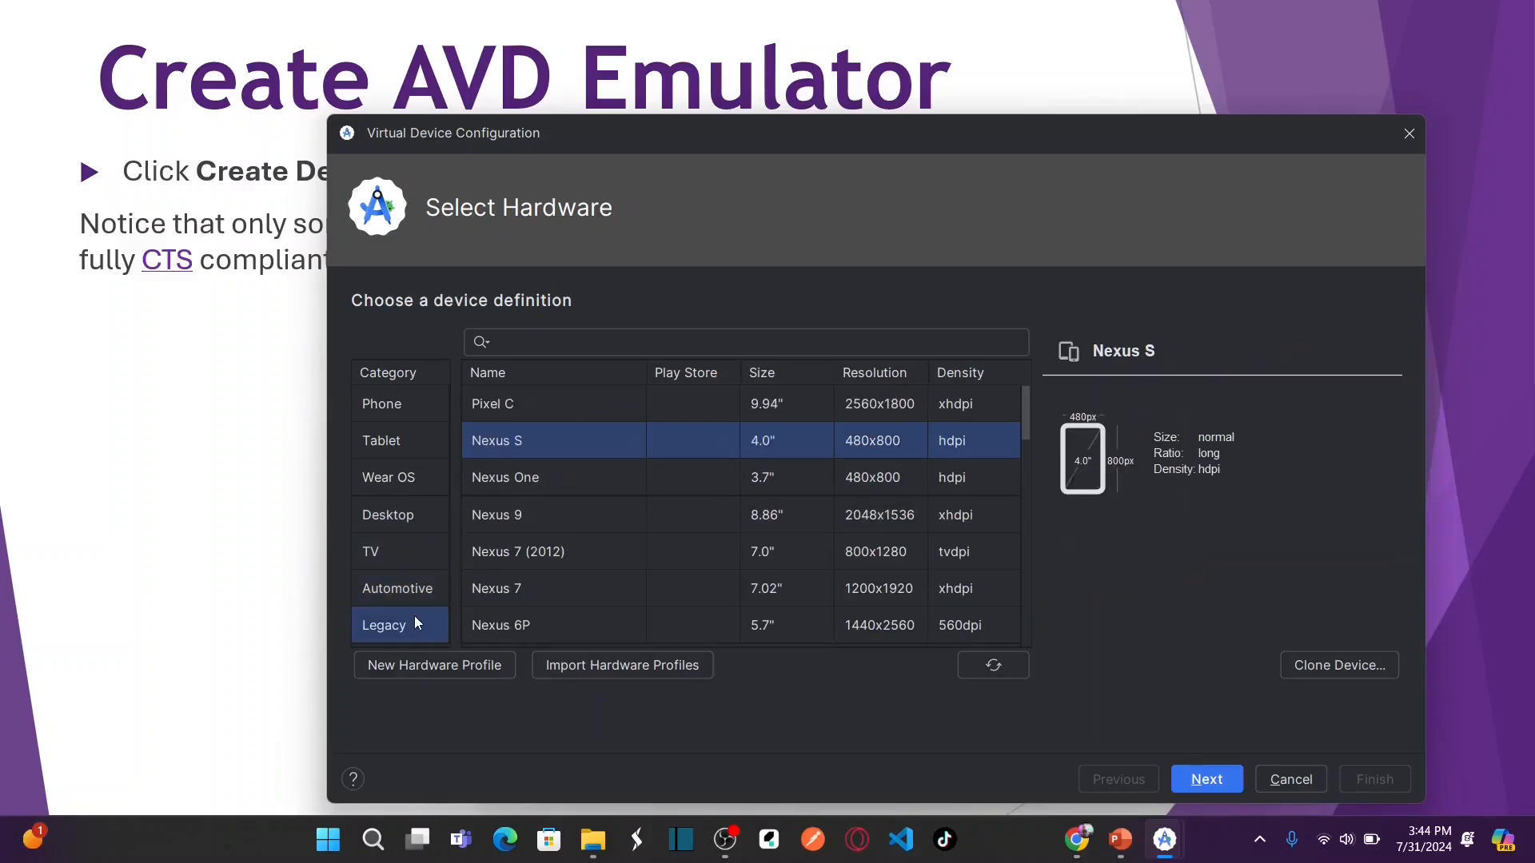
drag(1026, 425, 794, 429)
click(416, 409)
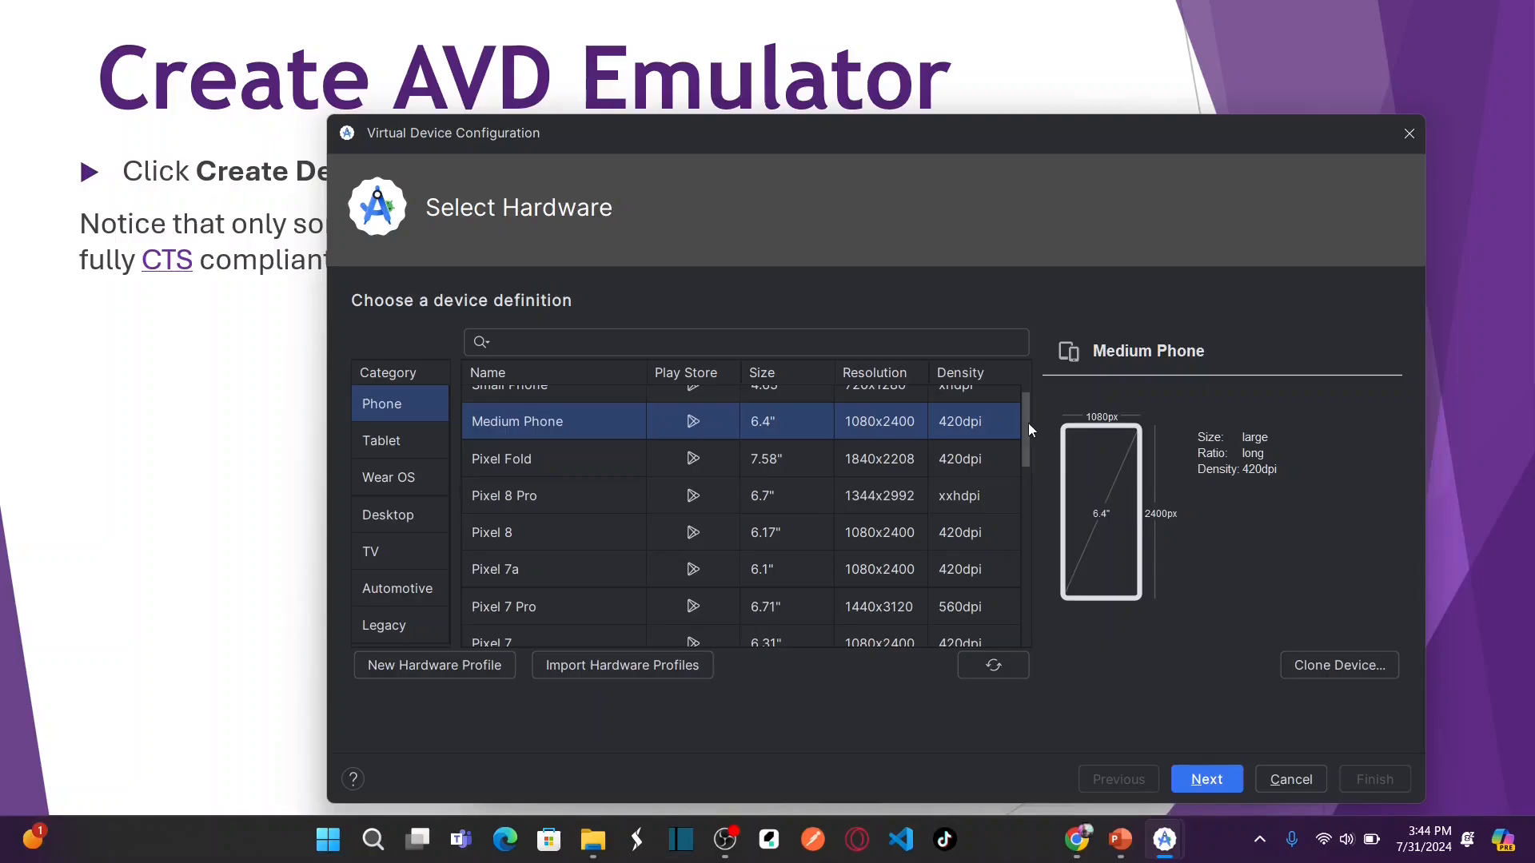
scroll(1028, 424, up, 1)
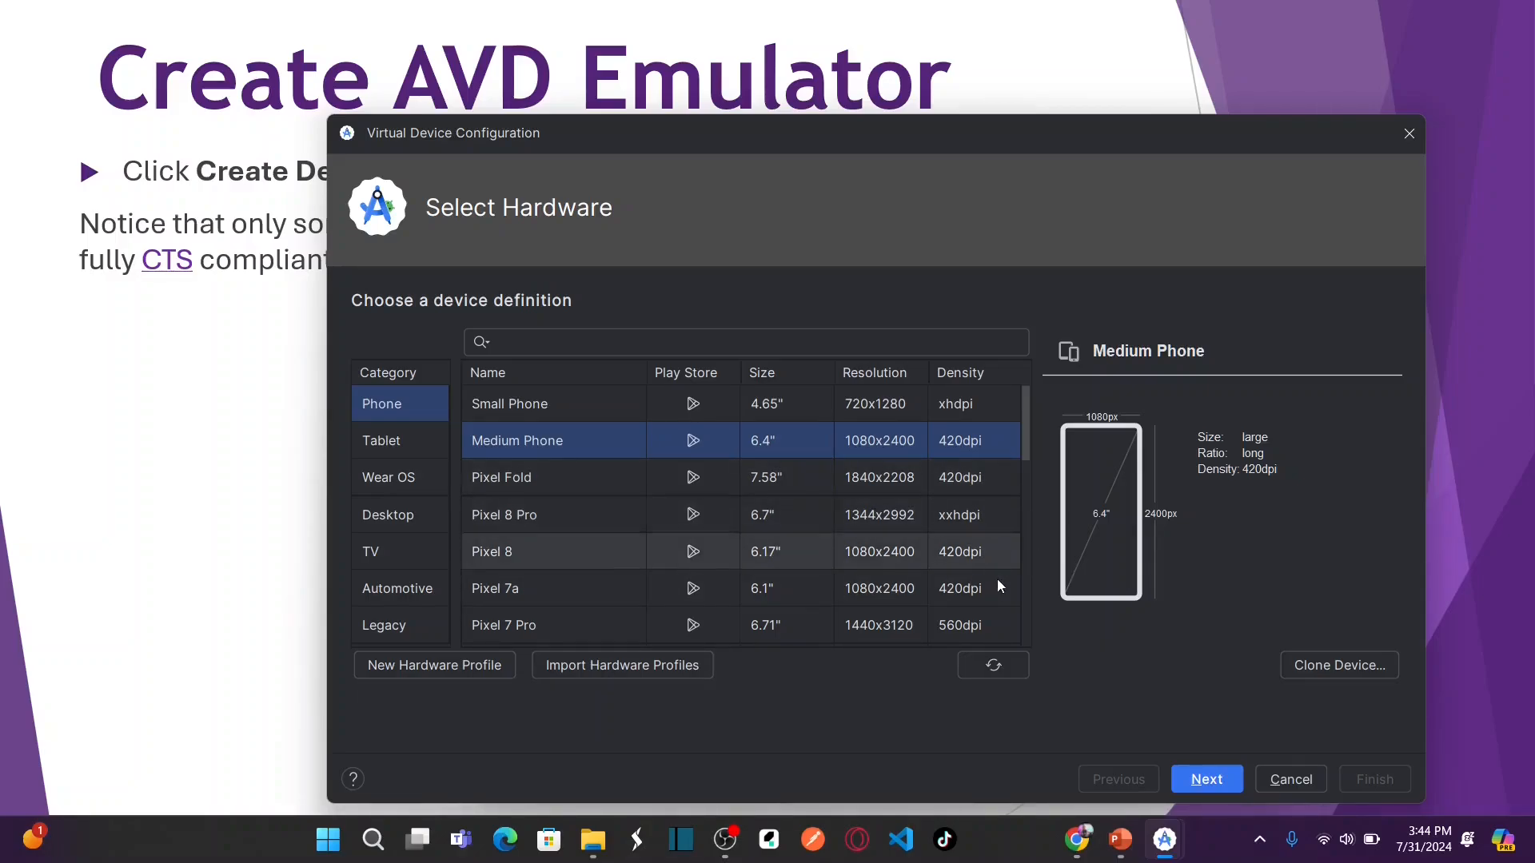
- Switch to the PowerPoint slide show and reveal the point about selecting or importing a hardware profile
click(98, 375)
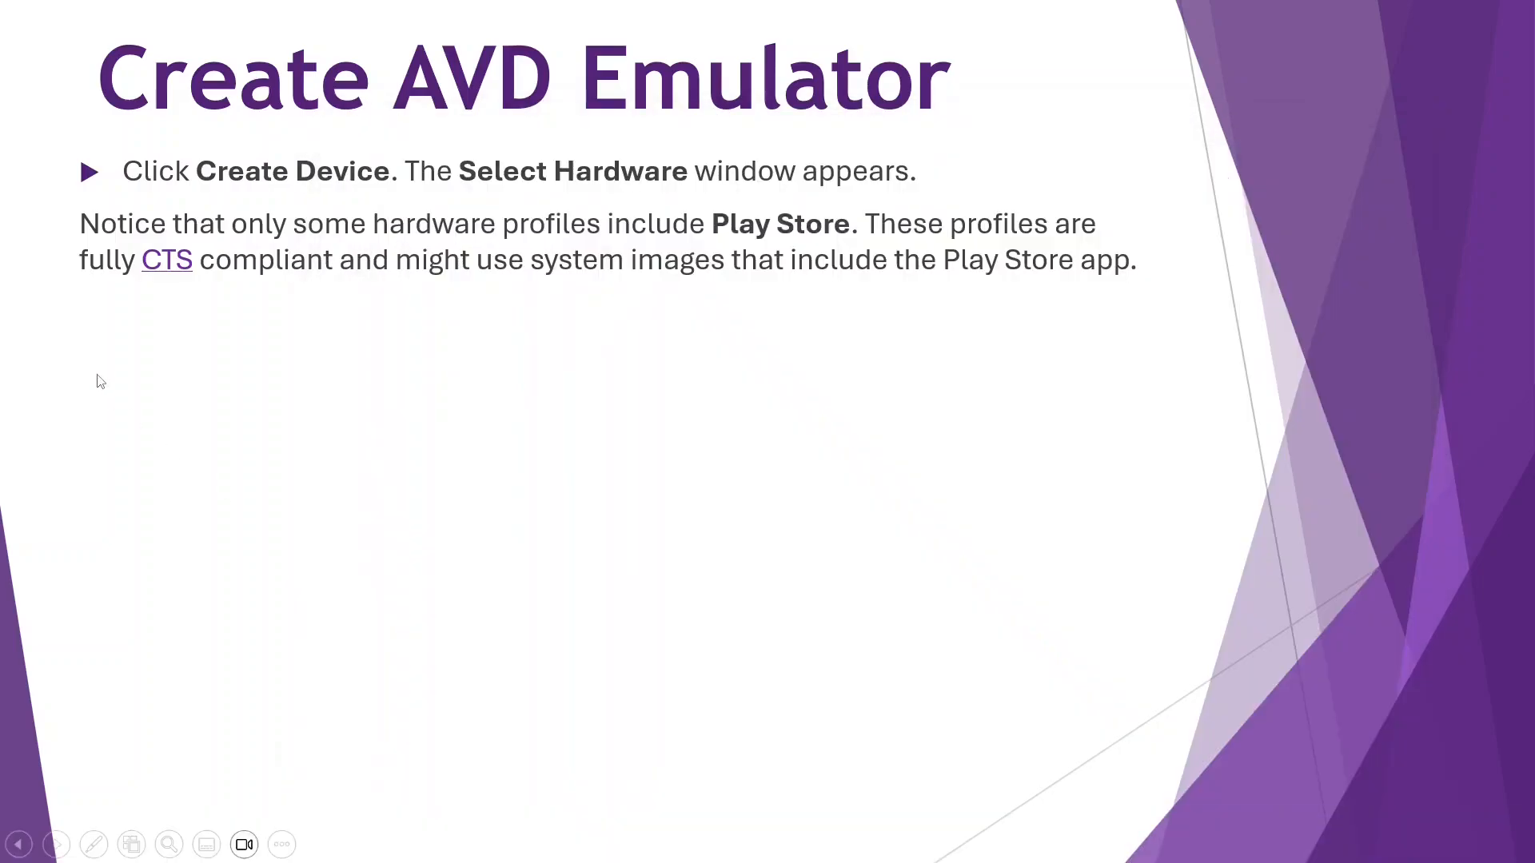
click(100, 381)
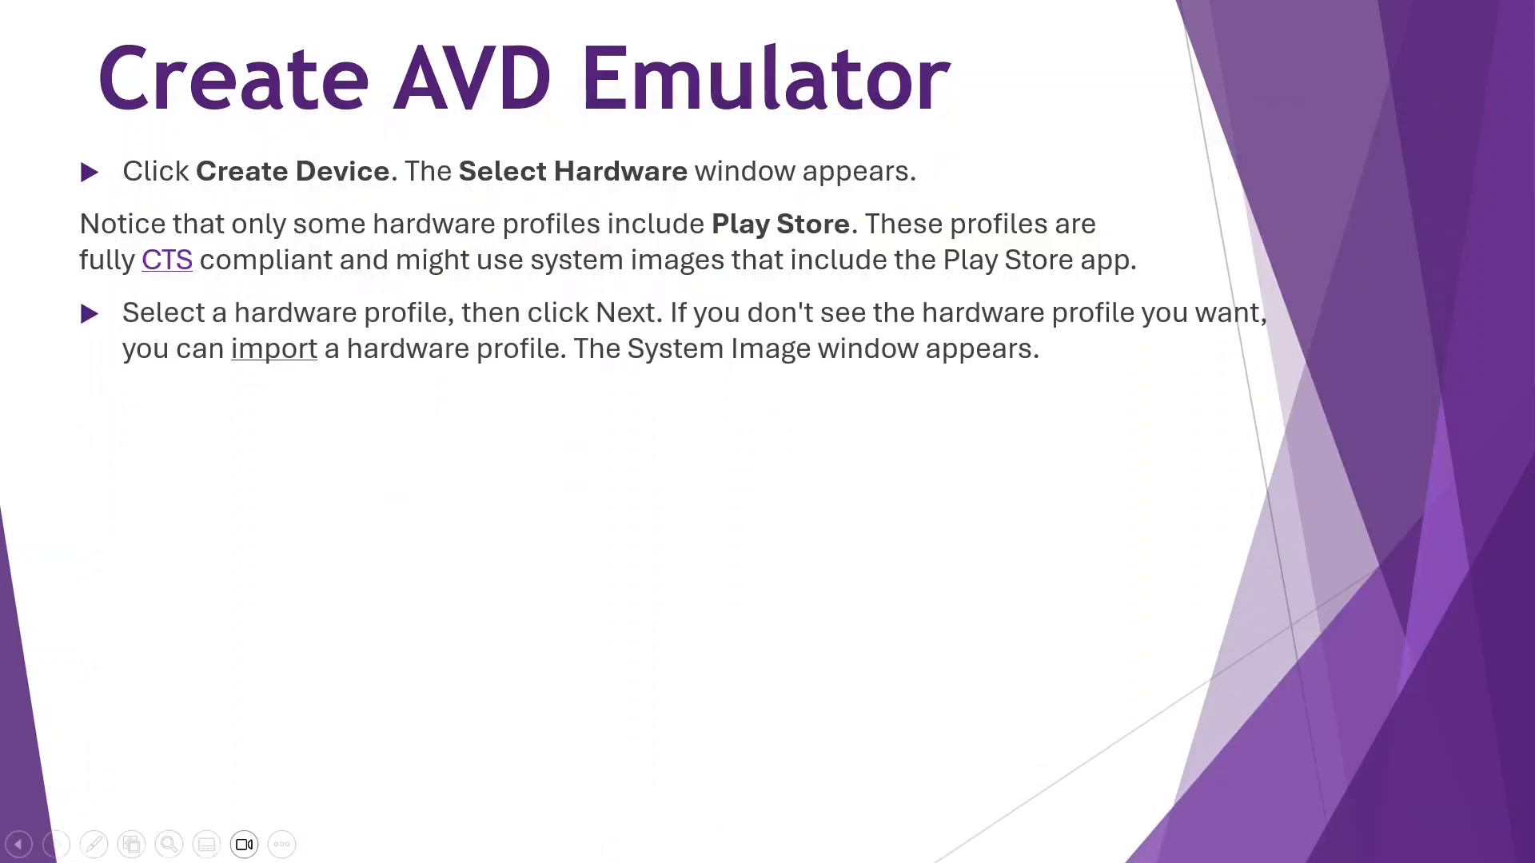
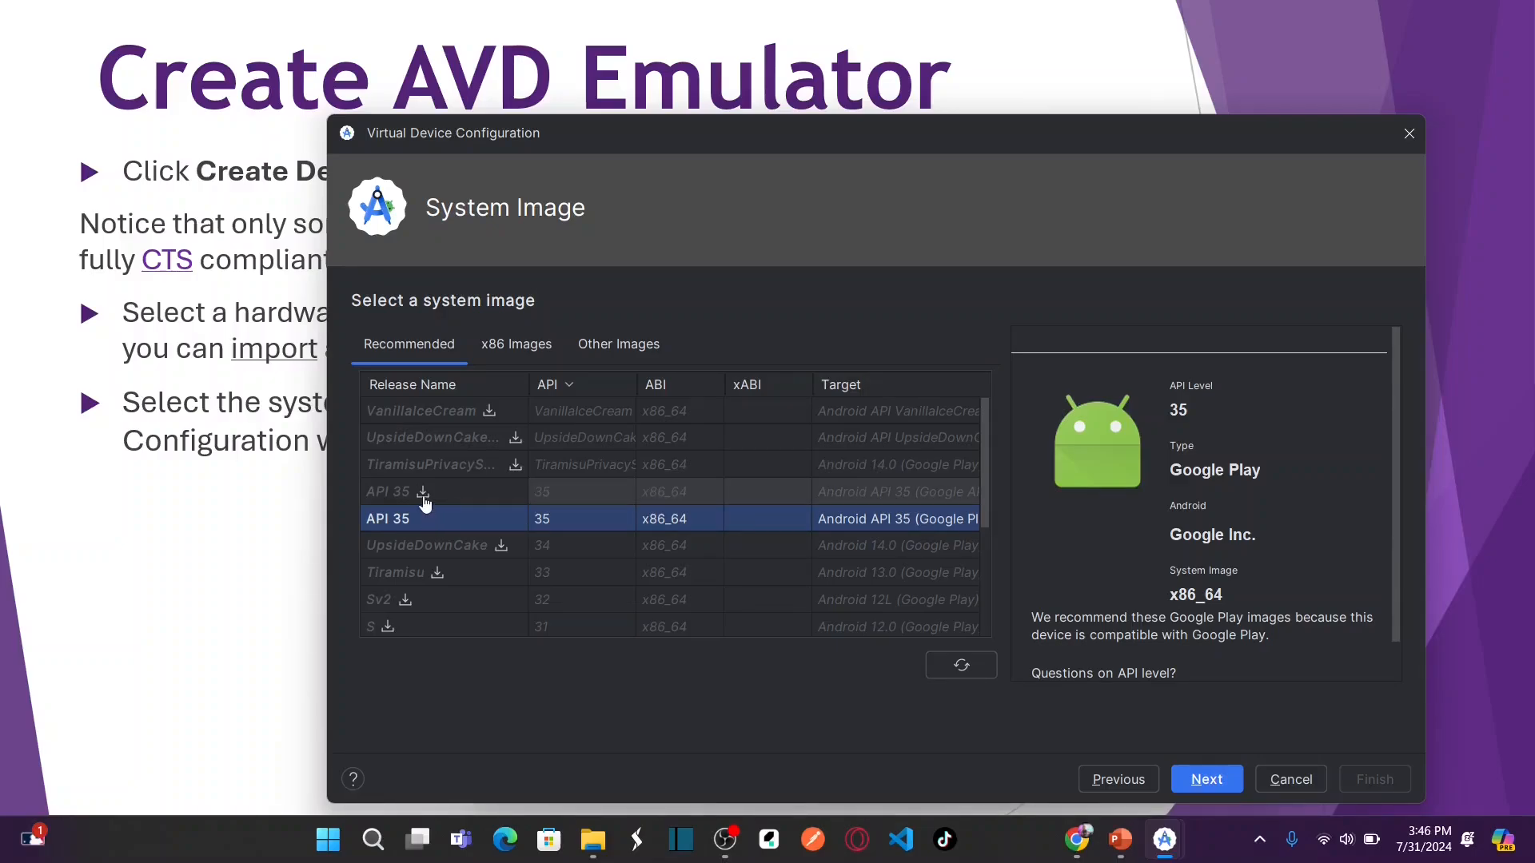
click(516, 468)
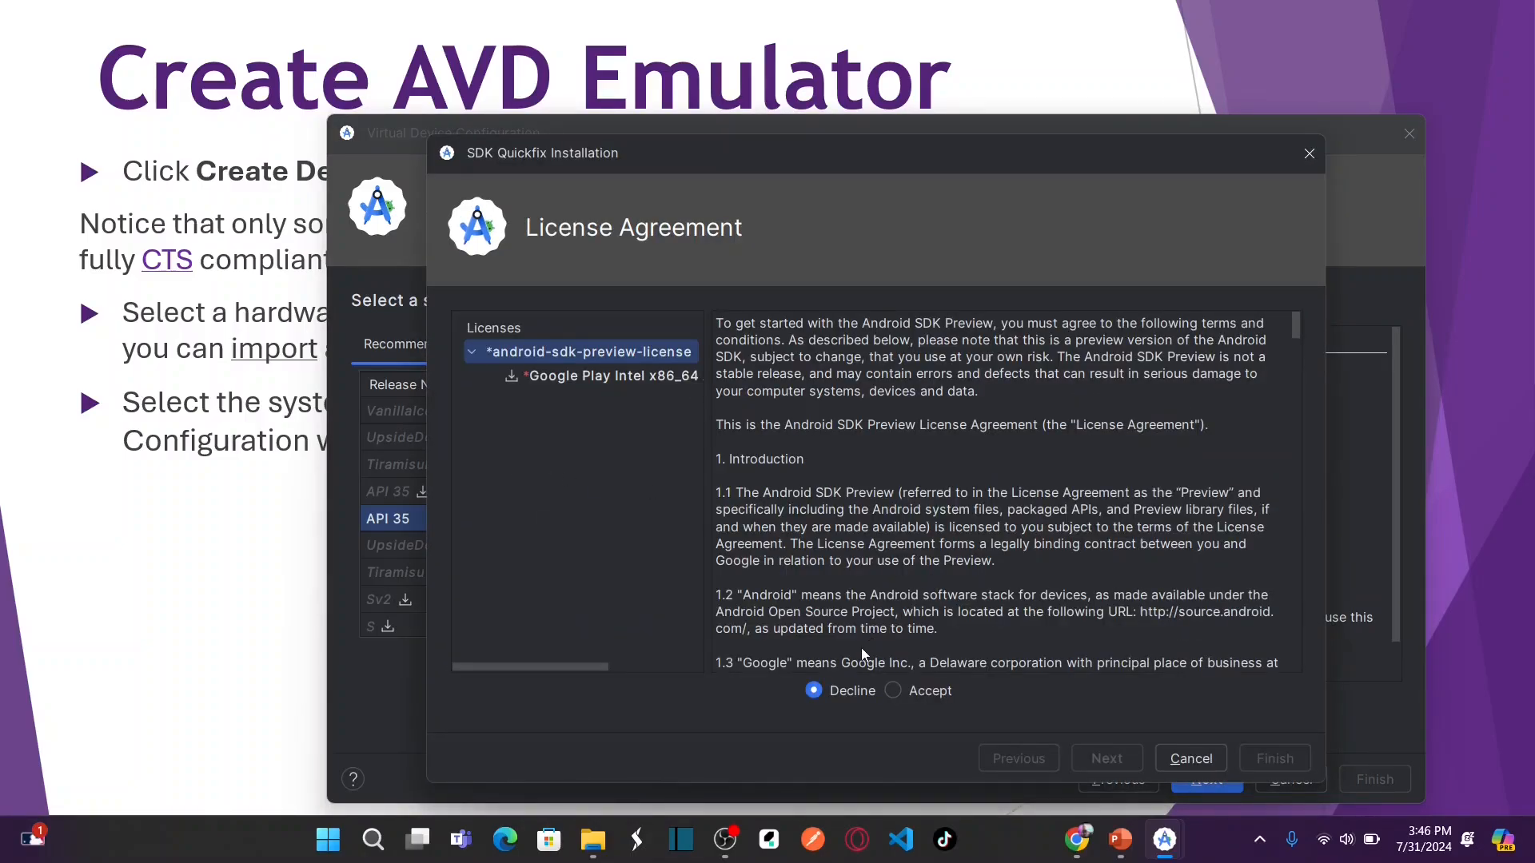
click(895, 689)
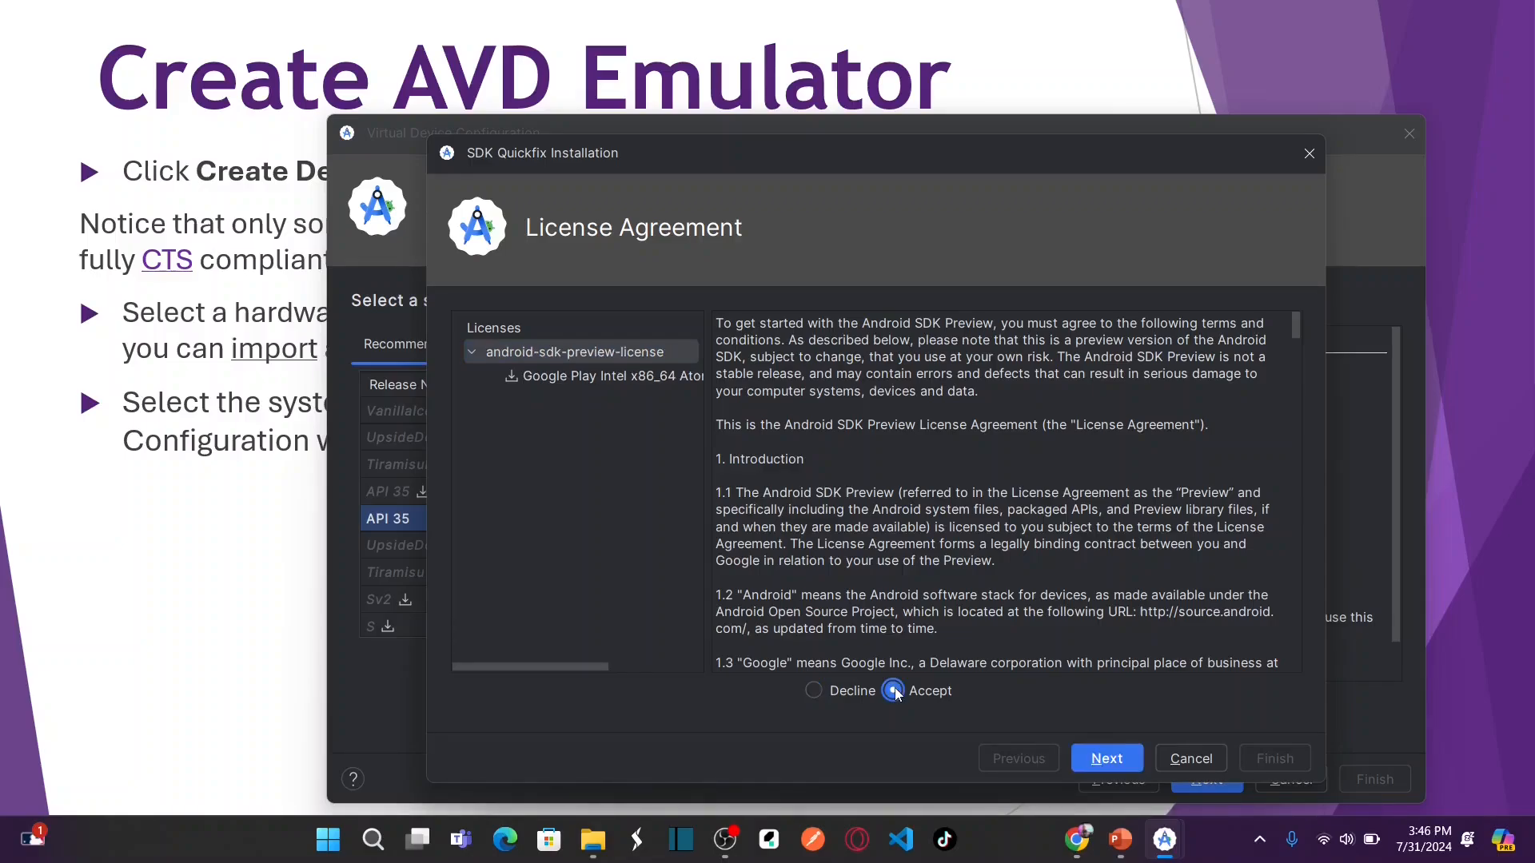
click(1191, 758)
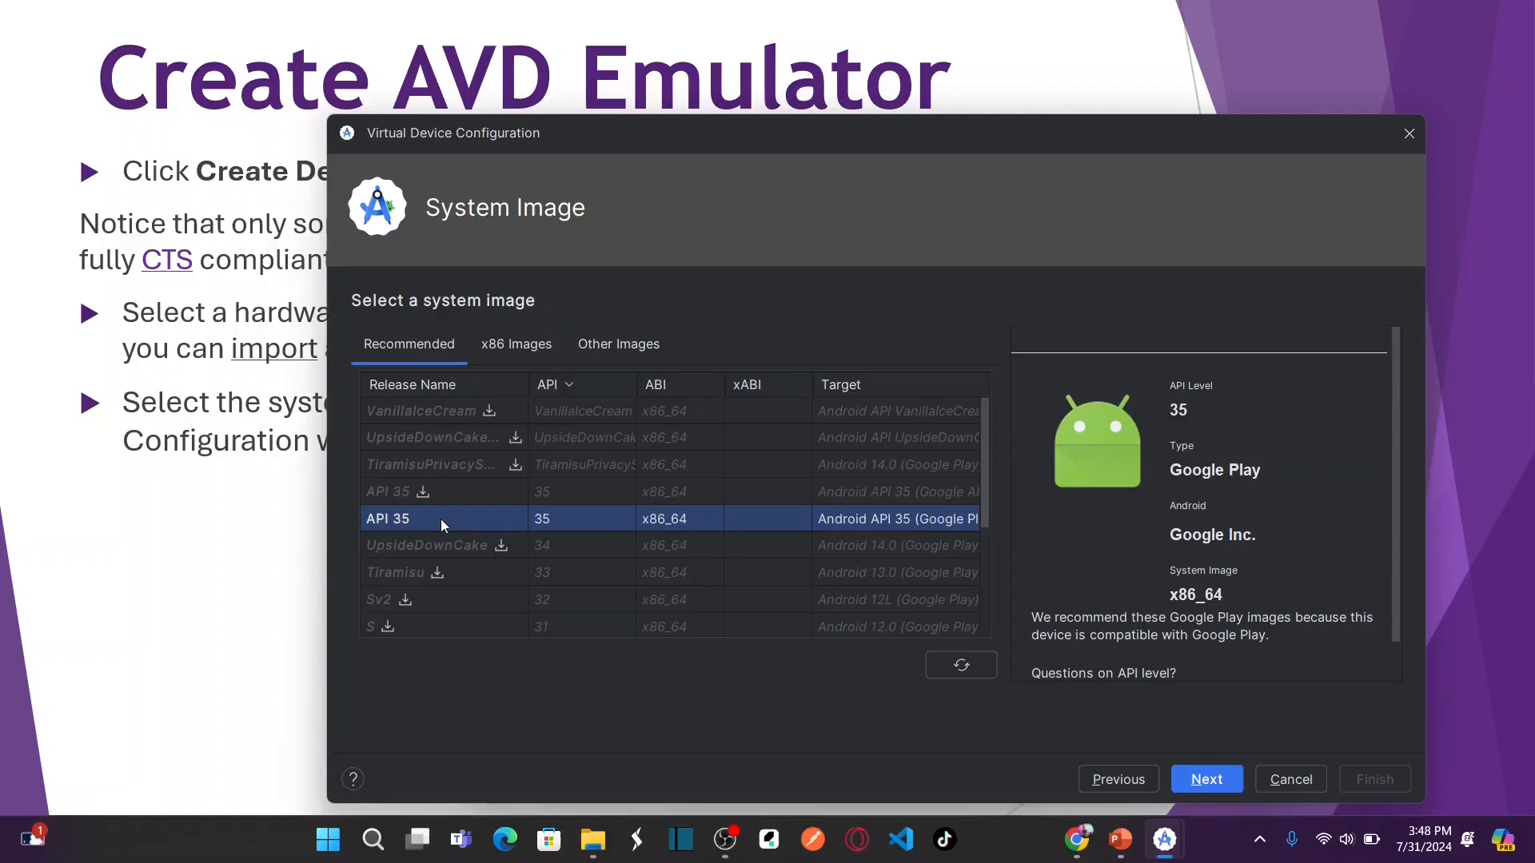
- Select the installed API 35 x86_64 Google Play system image, proceed to the next wizard page and switch back to the PowerPoint slides
click(662, 488)
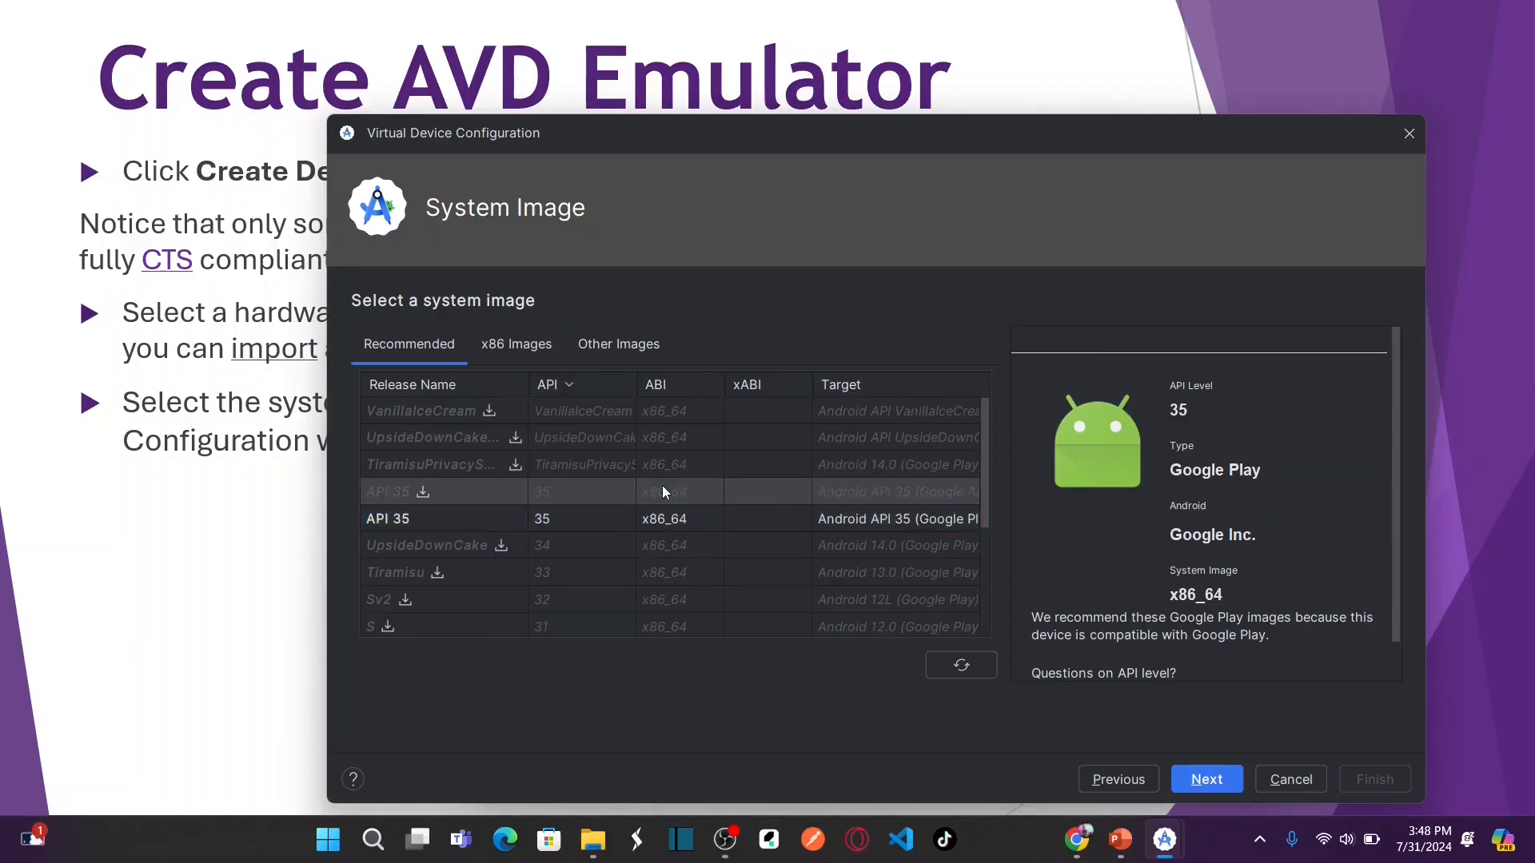
click(661, 520)
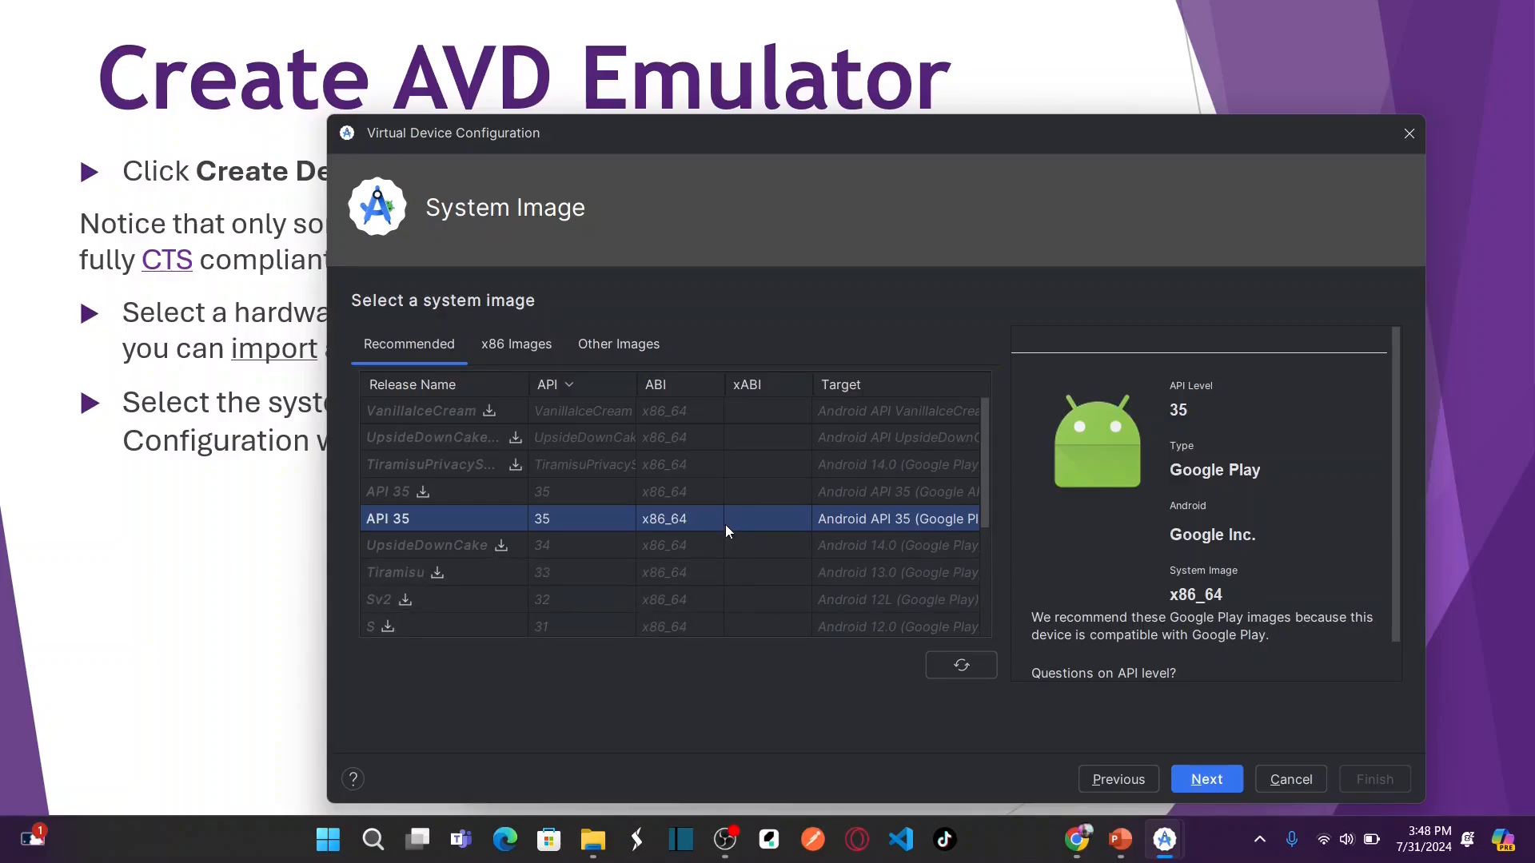
click(680, 556)
click(674, 524)
click(1220, 784)
click(222, 554)
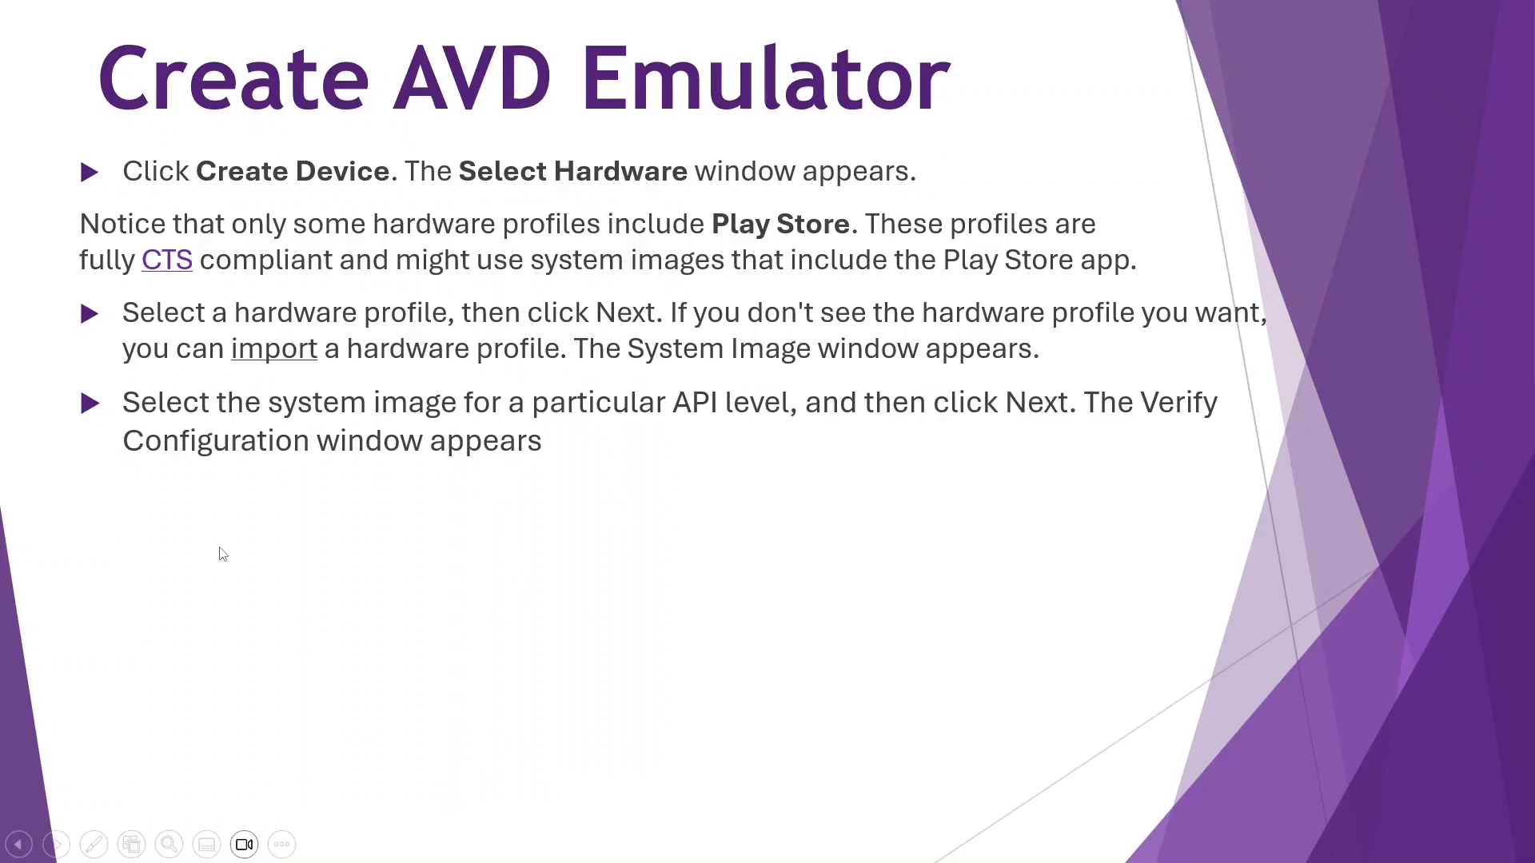
- Check the Verify Configuration page, return to the PowerPoint slide show and reveal the point about changing the AVD properties
key(alt+Tab)
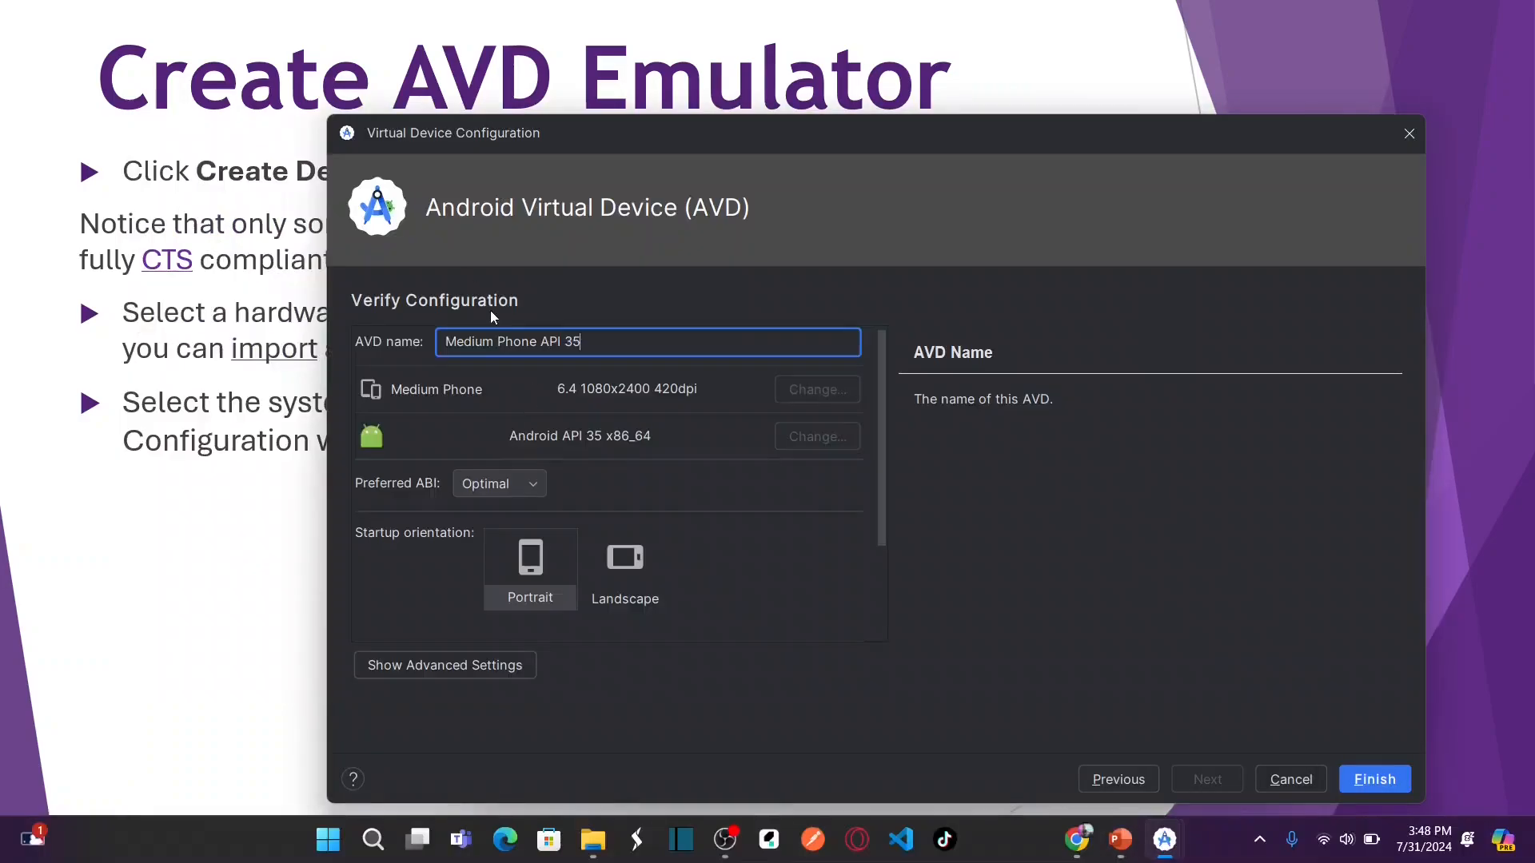
click(223, 483)
click(227, 486)
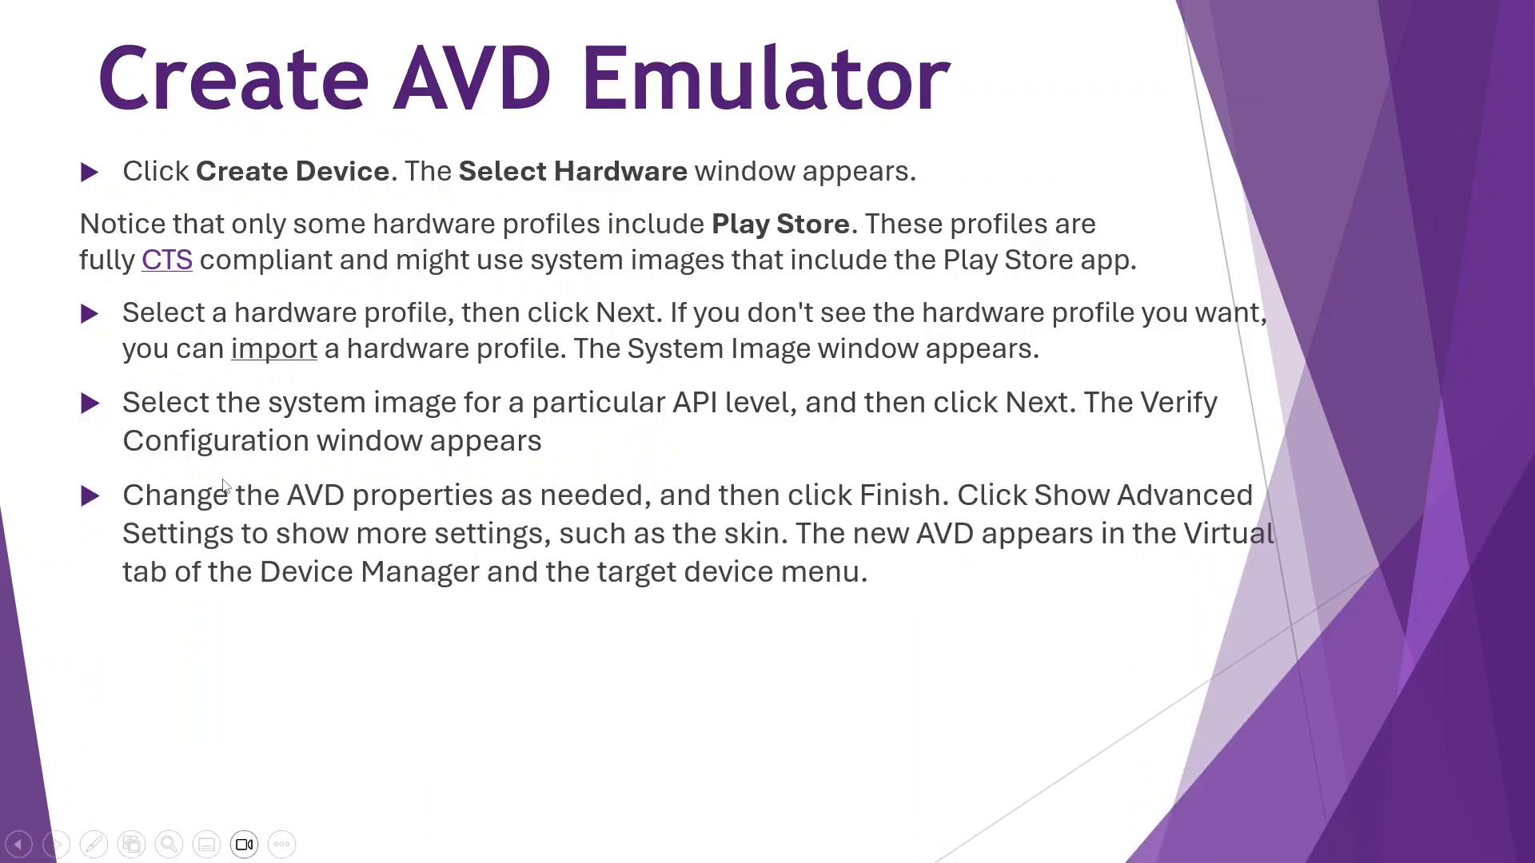
- Switch to the Android Studio wizard, add an underscore and the owner's first name after "Medium Phone" in the AVD name, and choose Portrait startup orientation
key(alt+Tab)
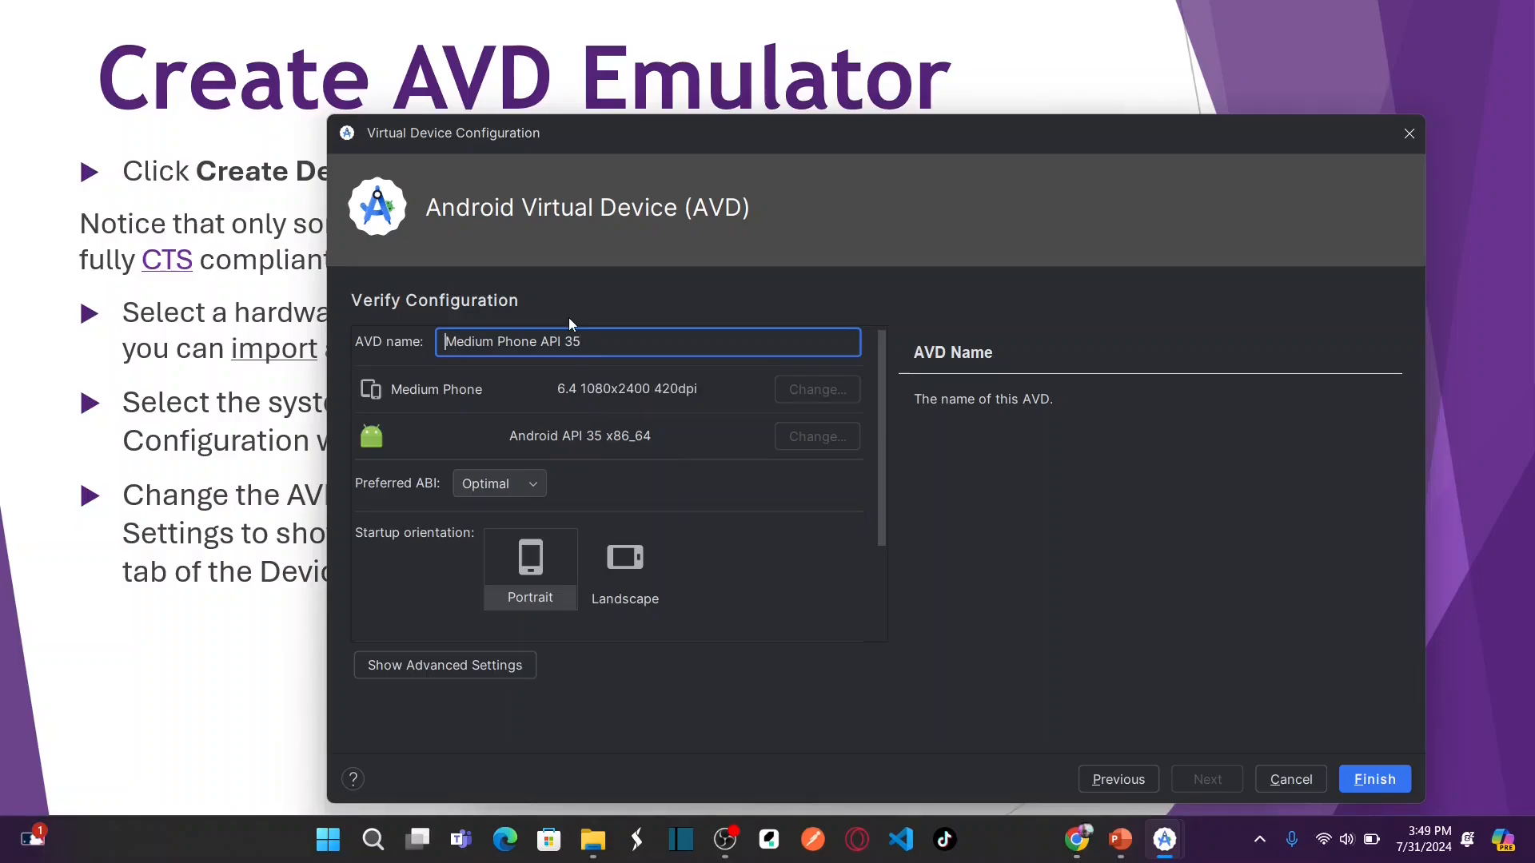
text(My)
key(BackSpace)
key(BackSpace)
text(_Ravi)
click(642, 347)
click(622, 559)
click(523, 570)
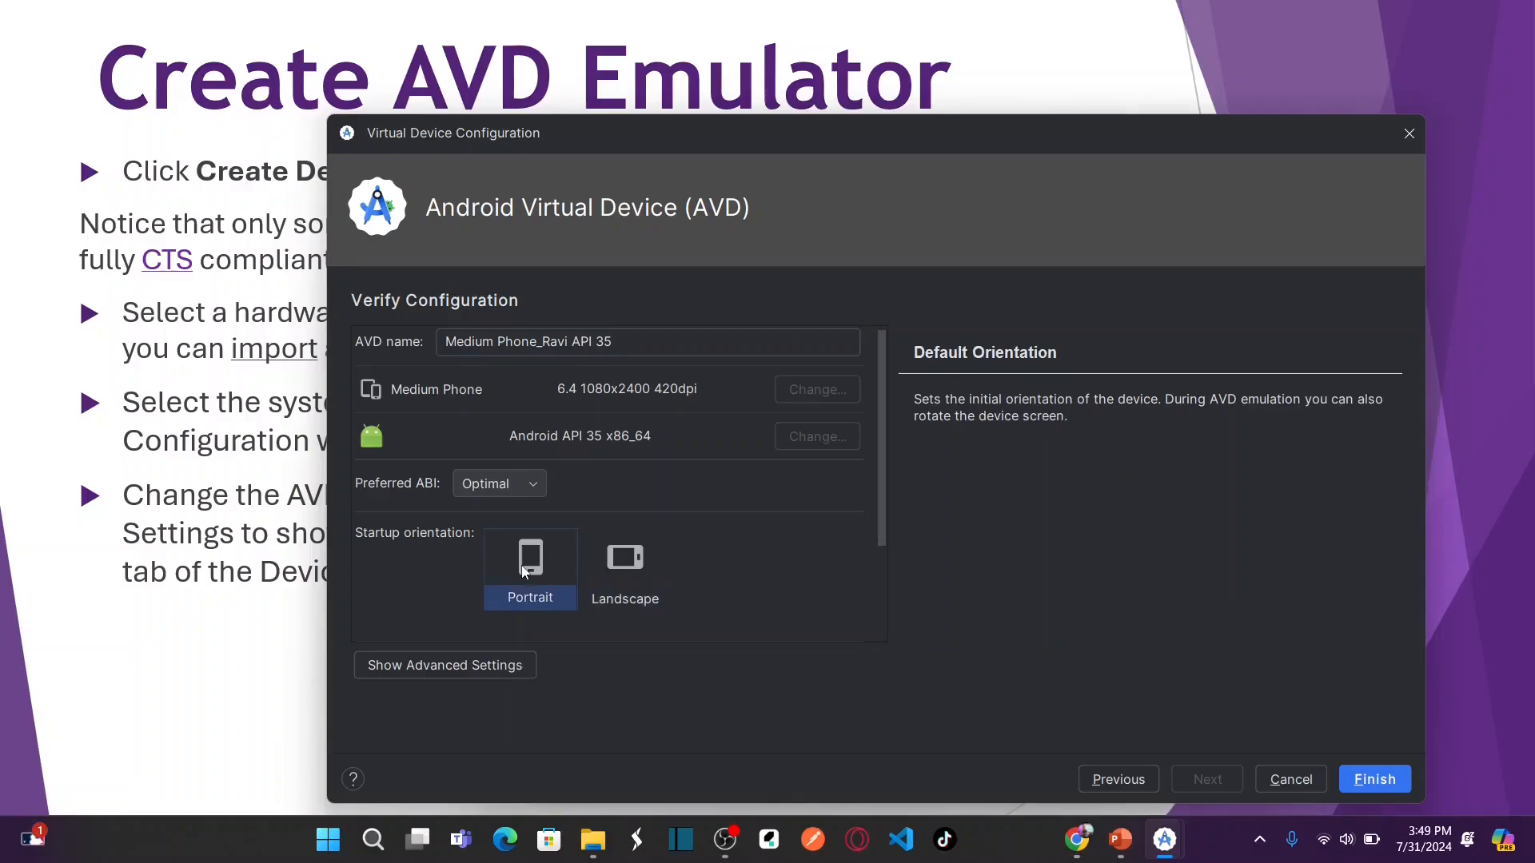
- Show the advanced settings and examine the camera, network, emulated performance, memory and storage, device frame and keyboard options
click(483, 667)
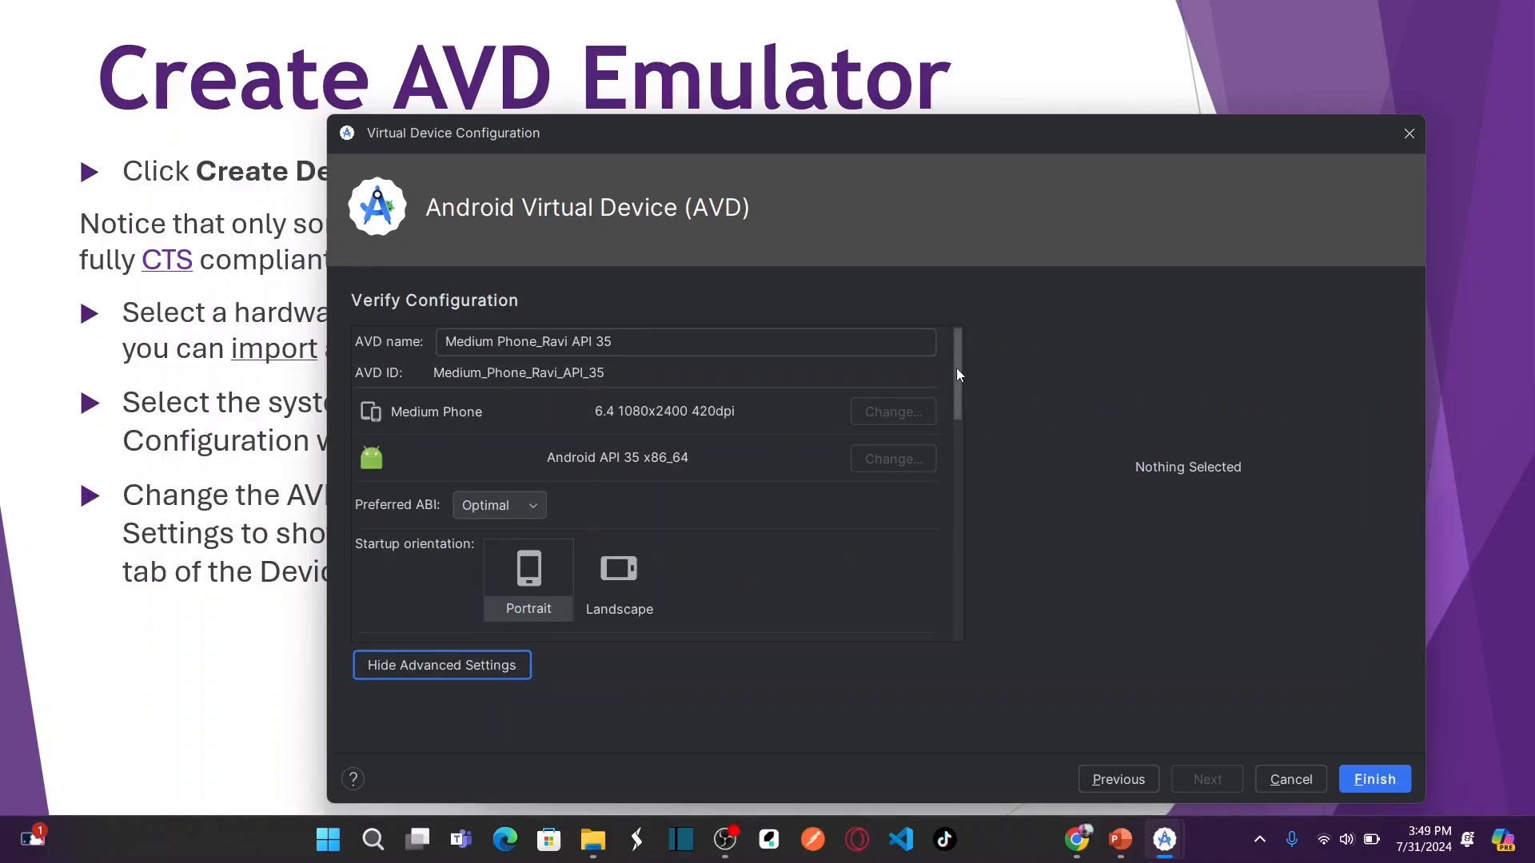
drag(958, 375, 957, 461)
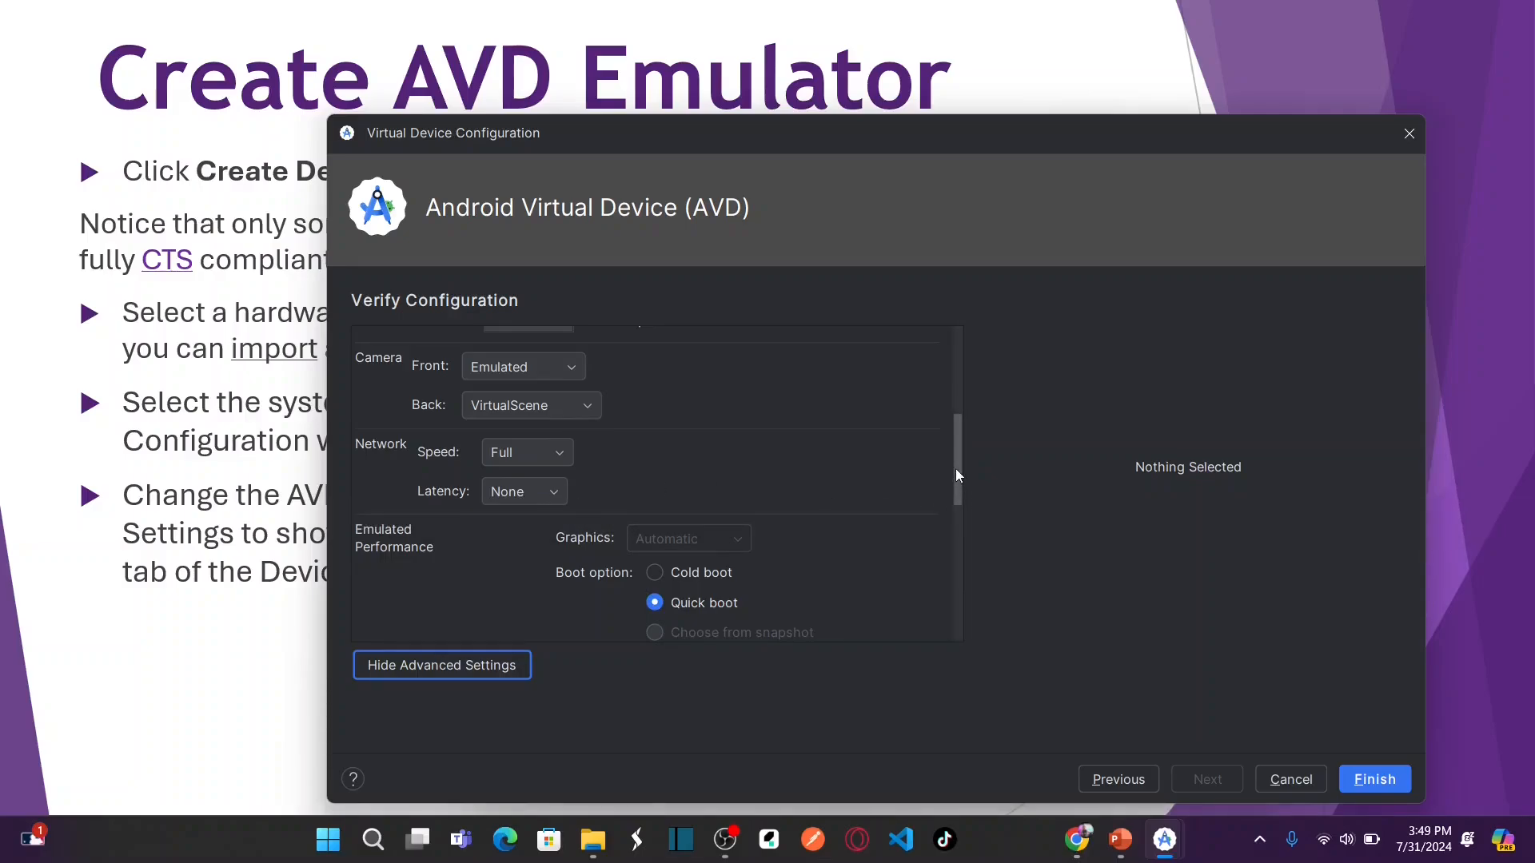
drag(956, 470, 957, 507)
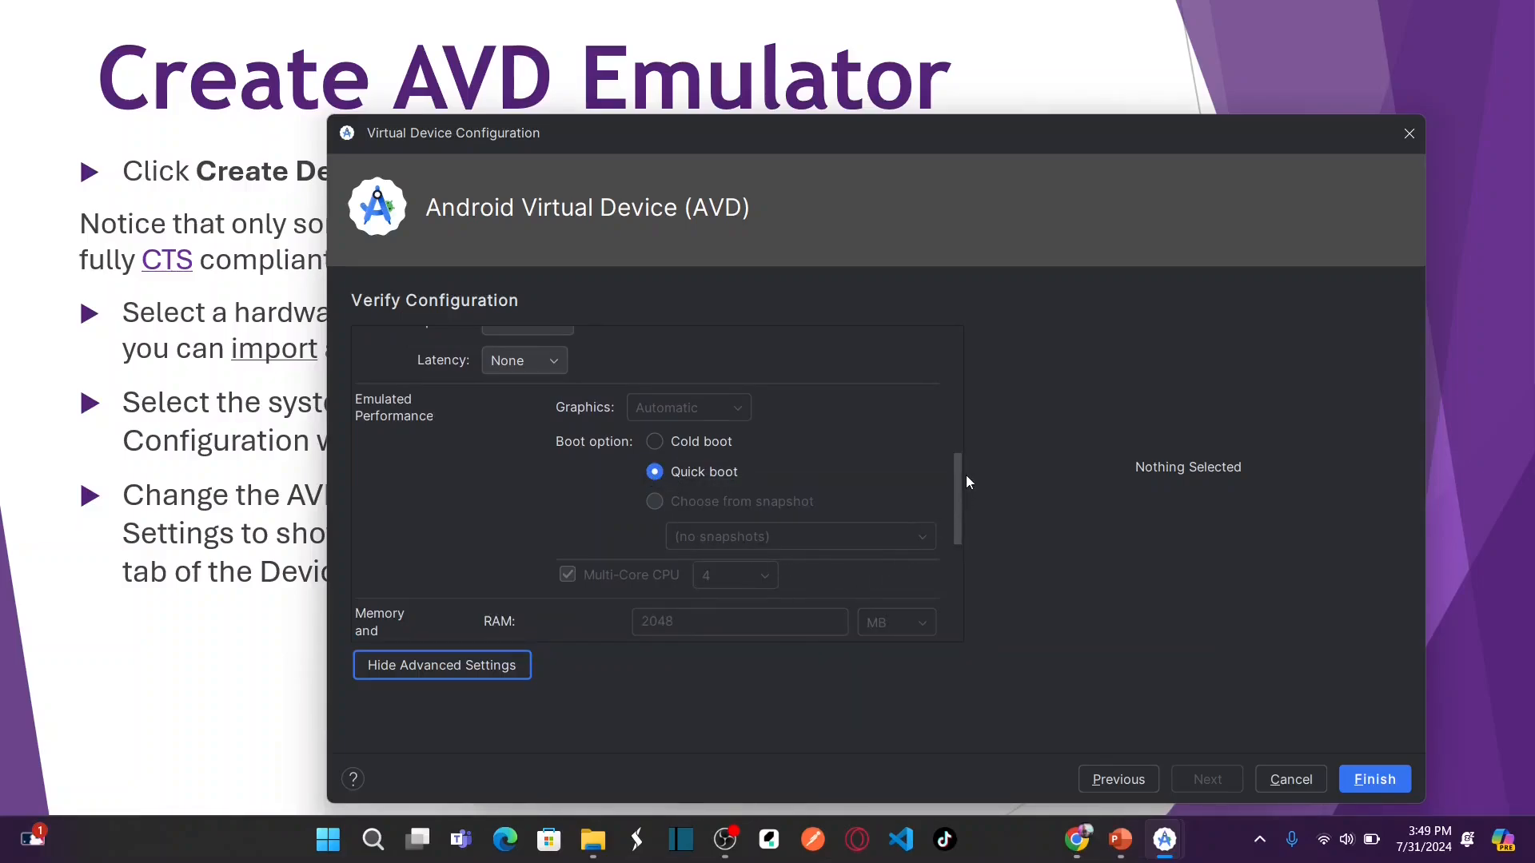
drag(958, 471, 959, 532)
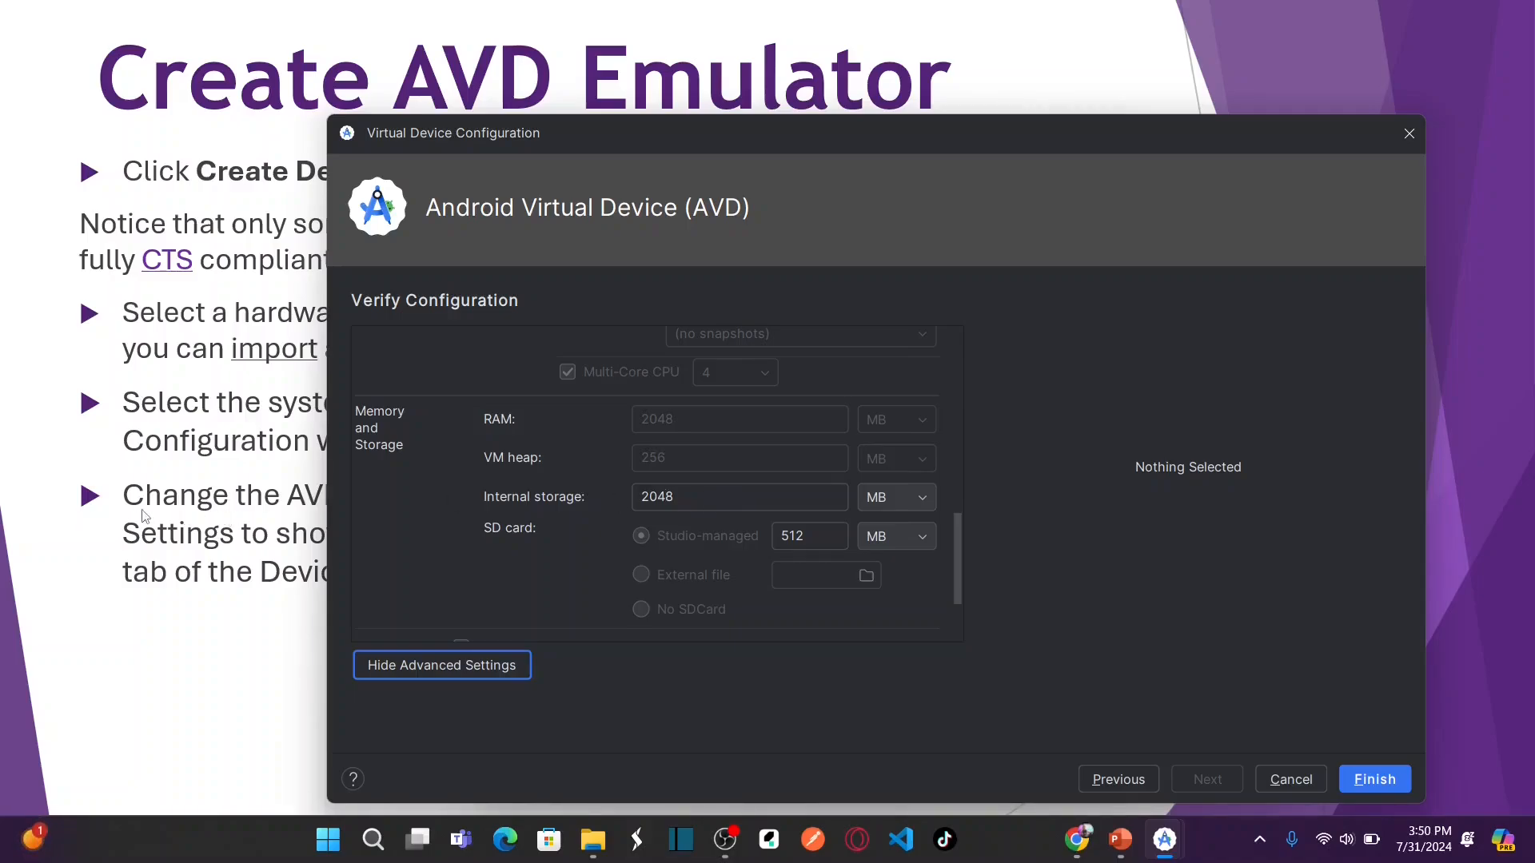
click(738, 507)
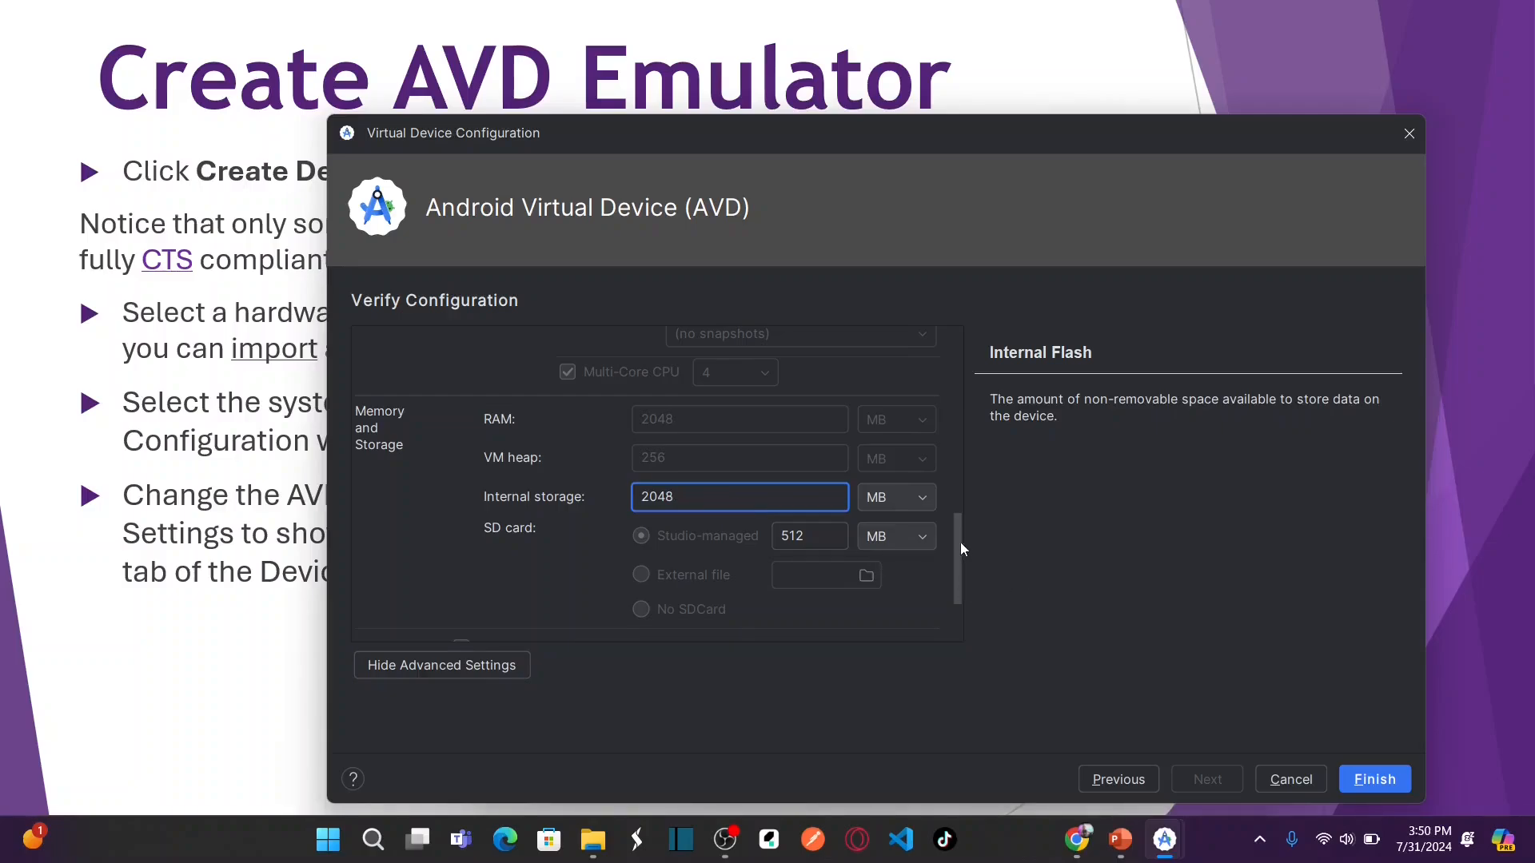
drag(957, 536, 961, 582)
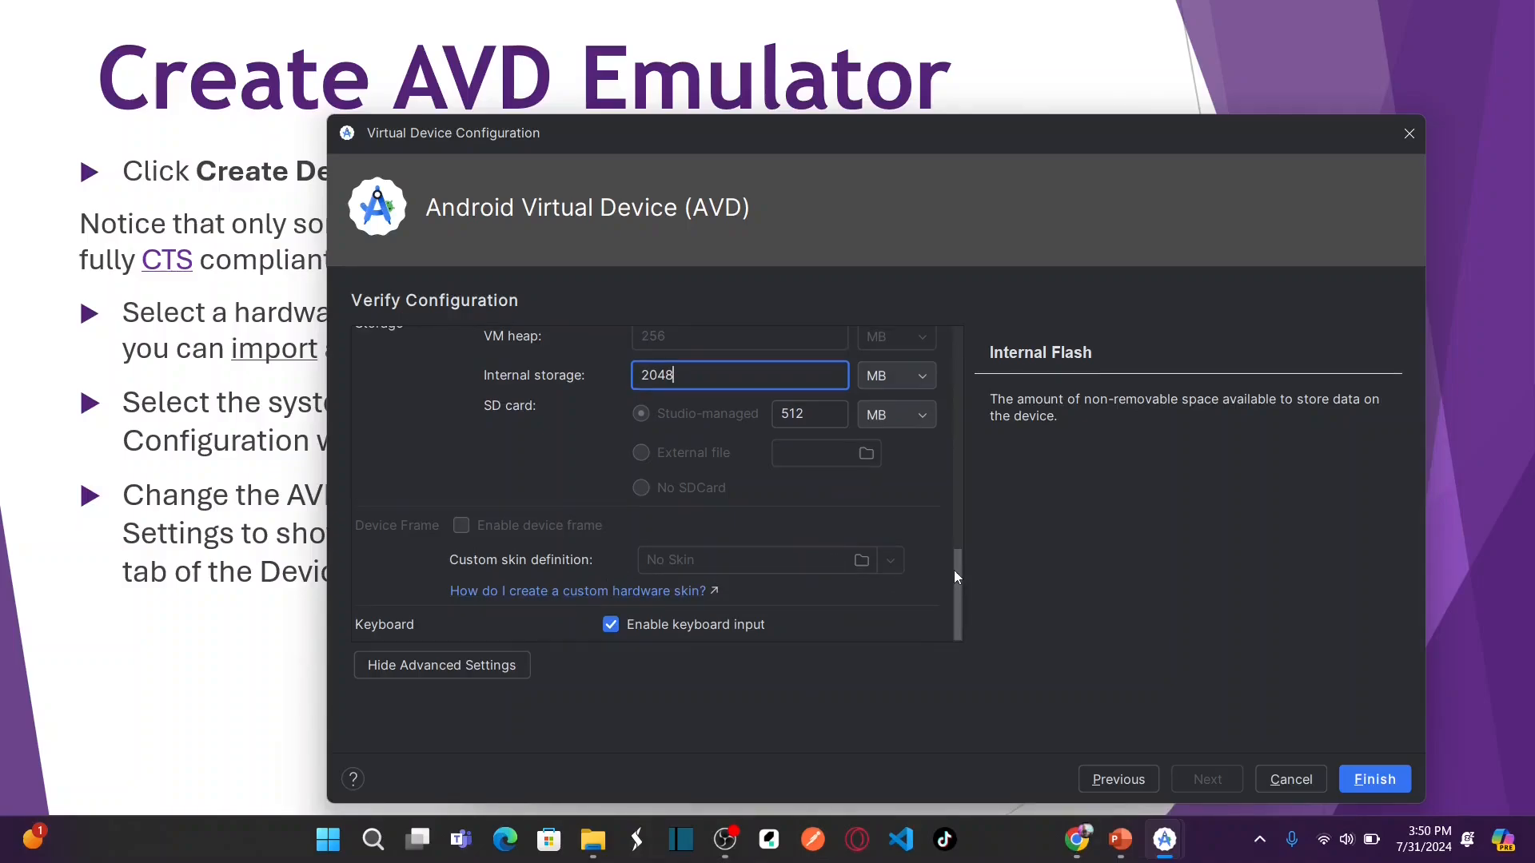
drag(956, 569, 952, 355)
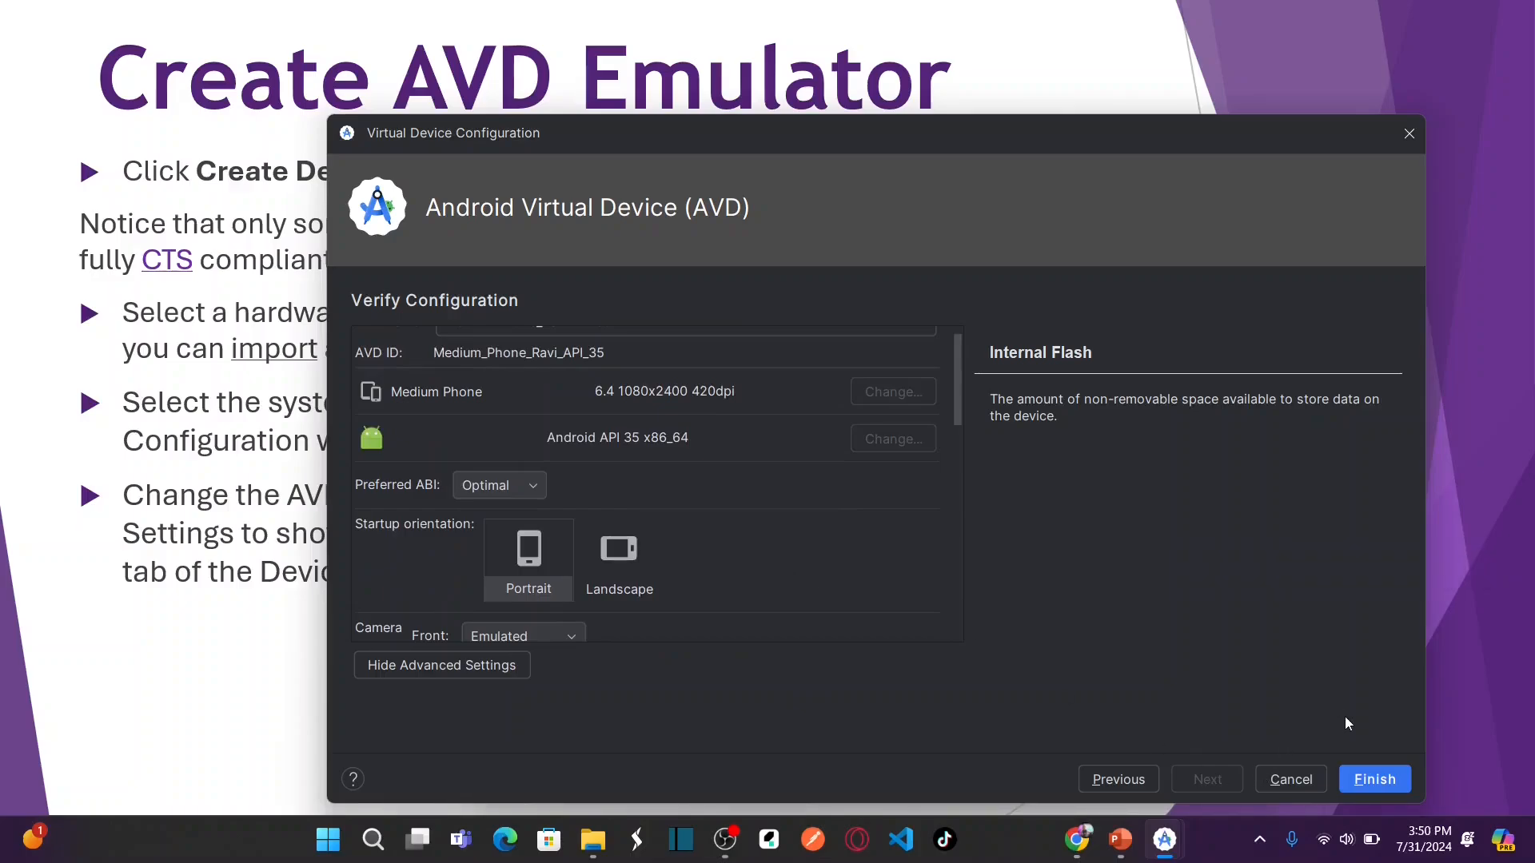
- Check the PowerPoint slide on AVD properties, switch back to the Android Studio wizard and finish creating the virtual device
click(315, 666)
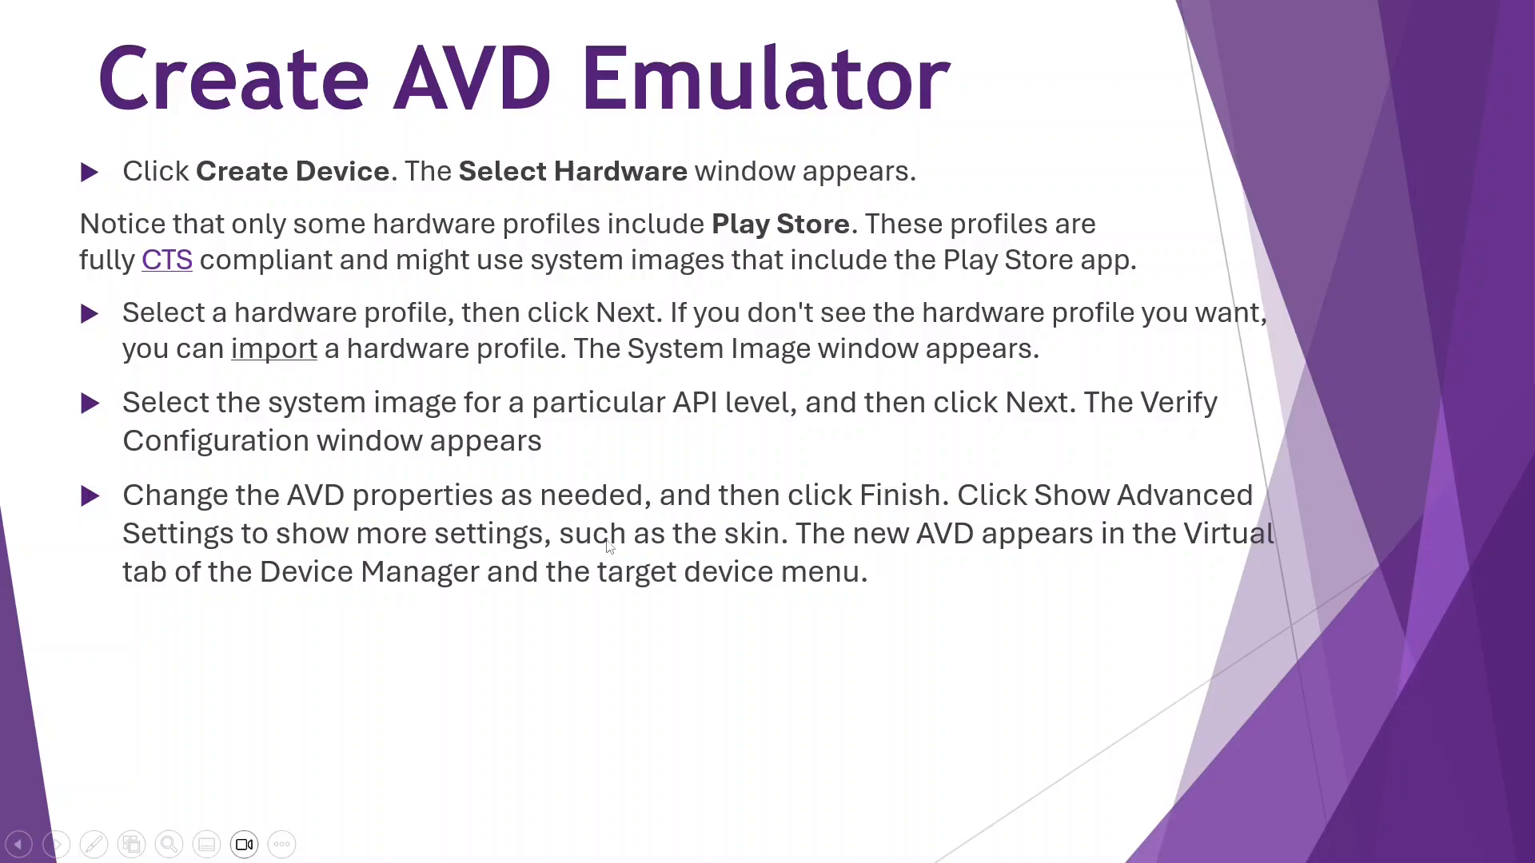
key(alt+Tab)
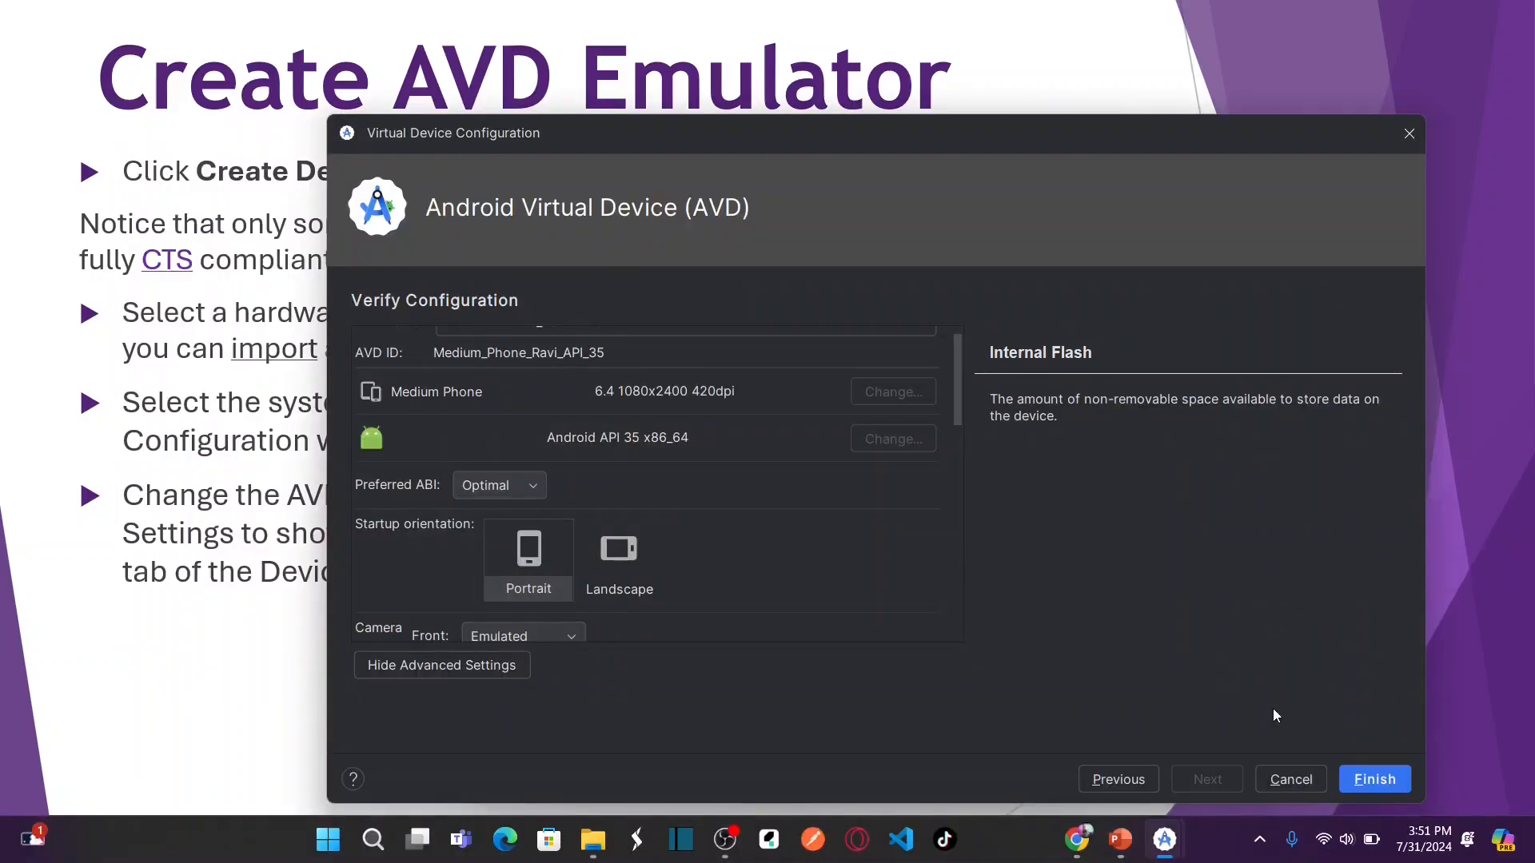
click(1386, 781)
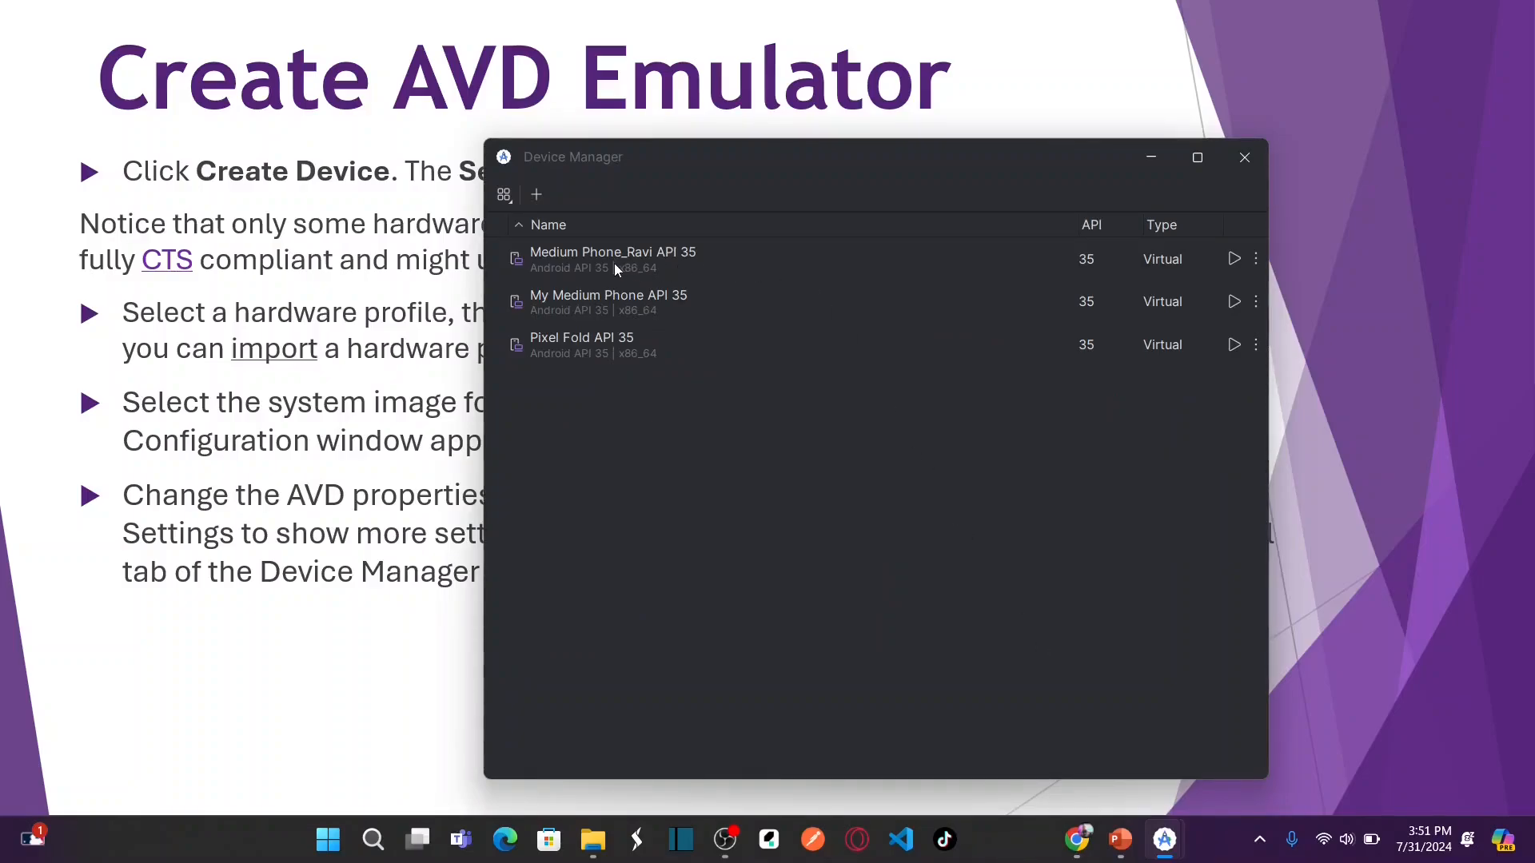
- Open the new virtual device's configuration for editing, close it, and view the device's details in Device Manager
click(662, 256)
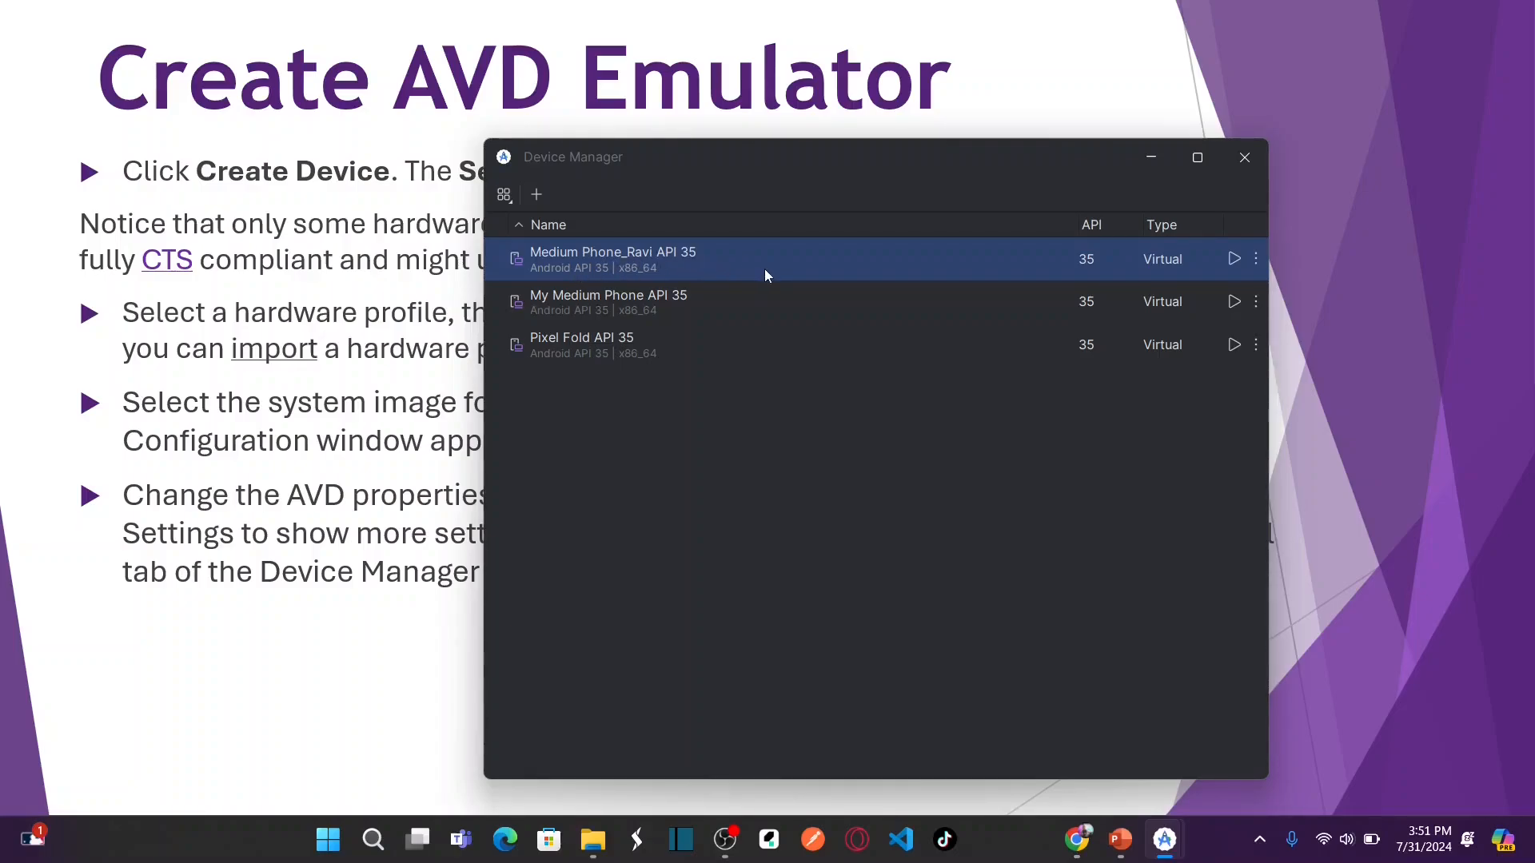
click(1256, 260)
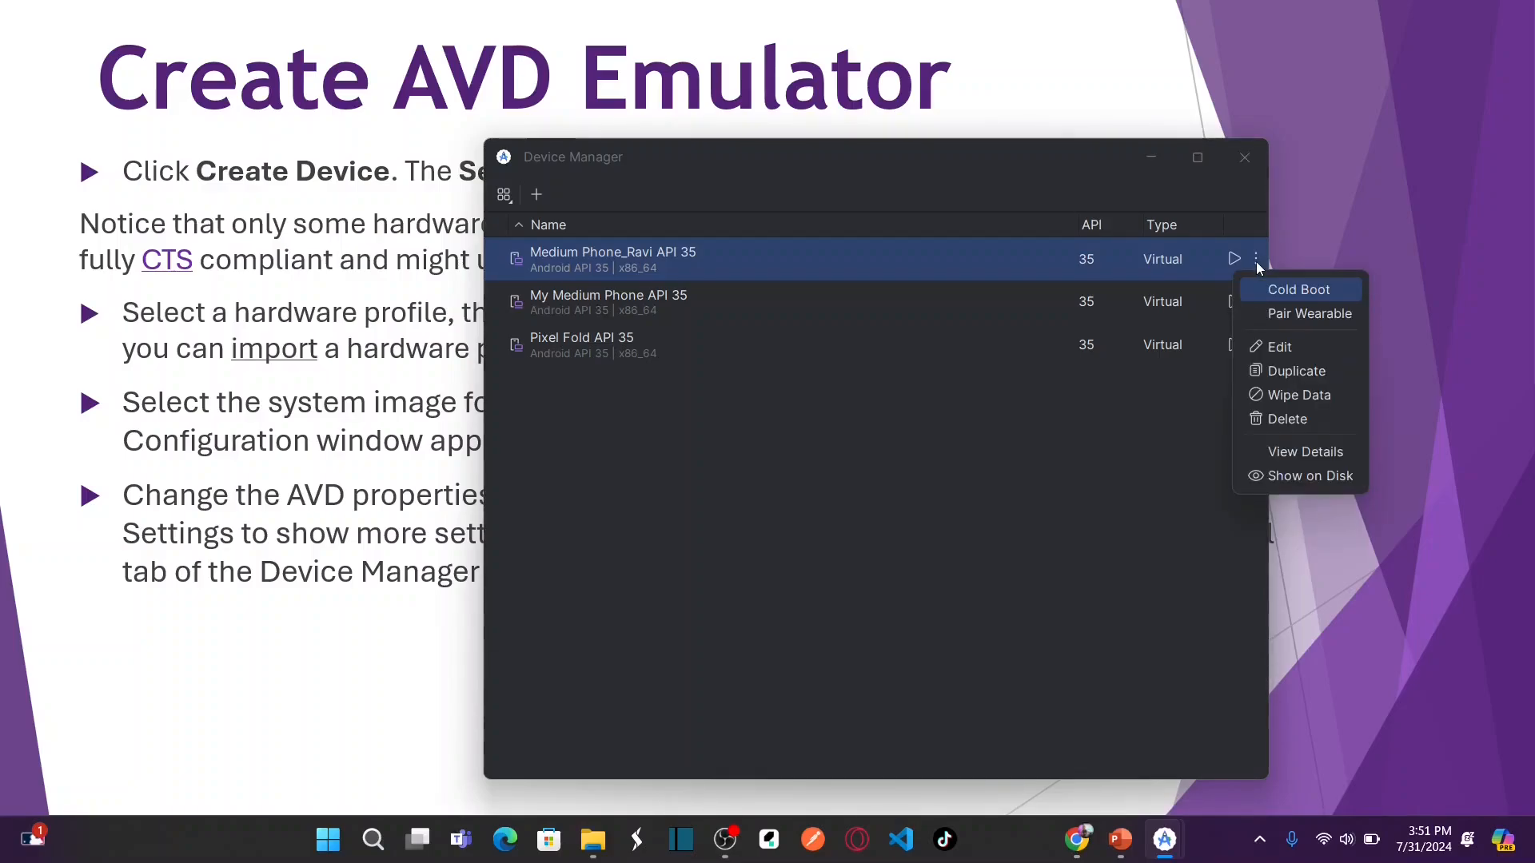
click(1281, 348)
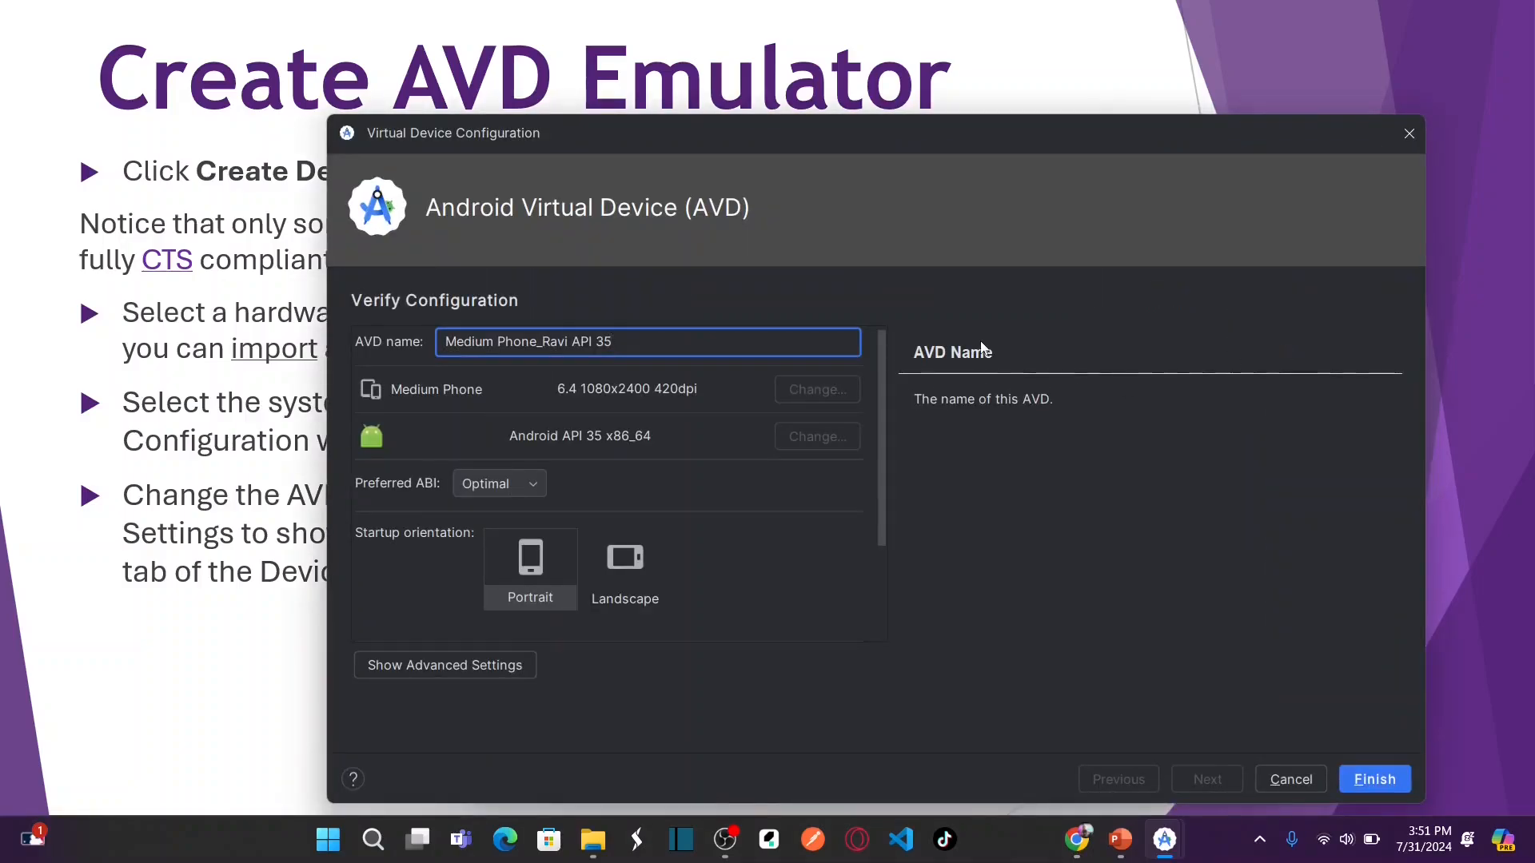
click(1409, 133)
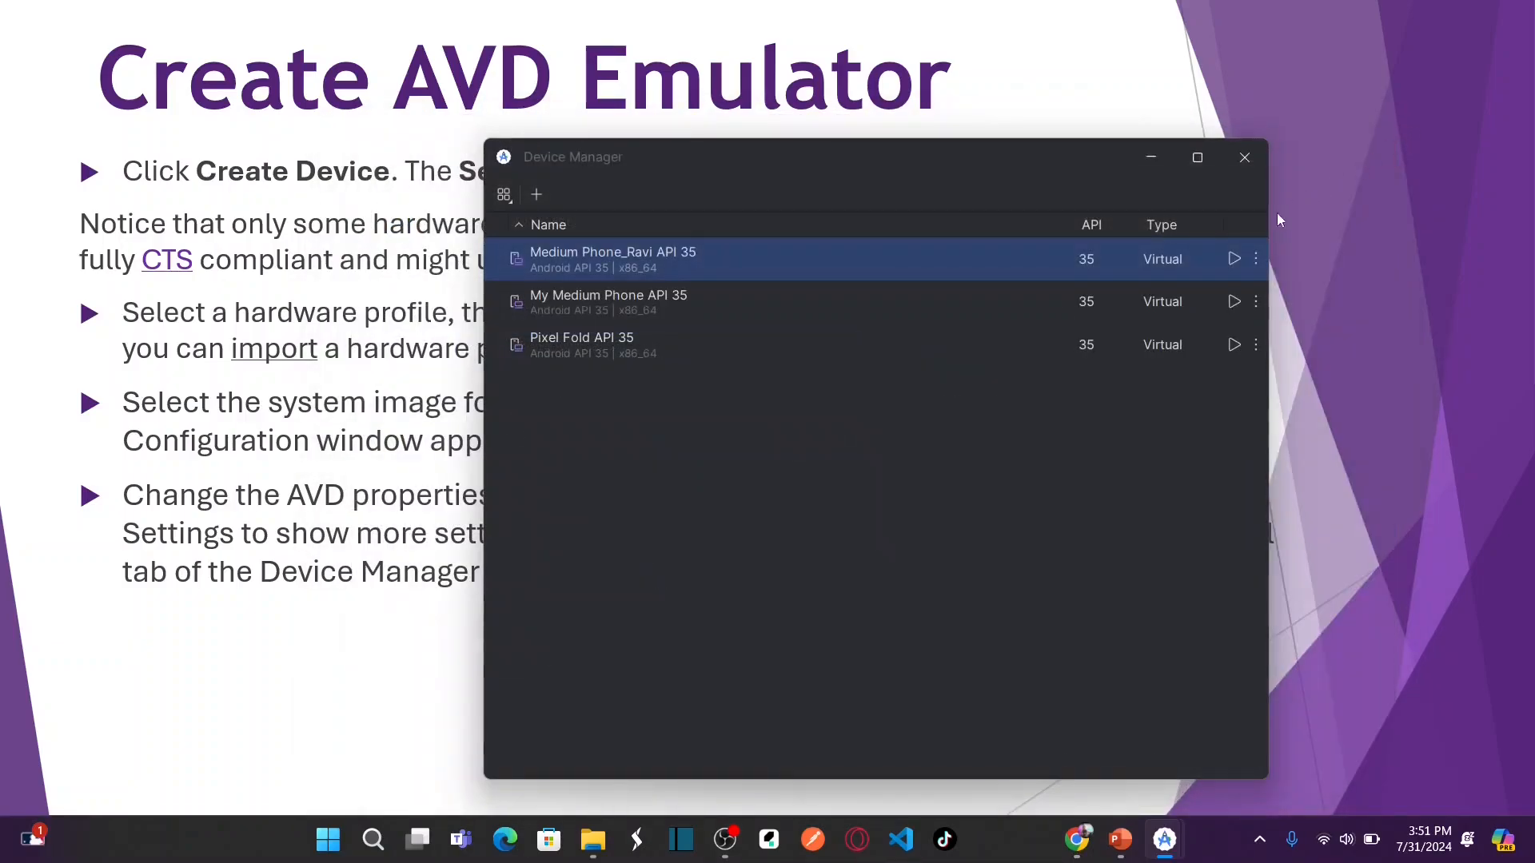
click(1256, 259)
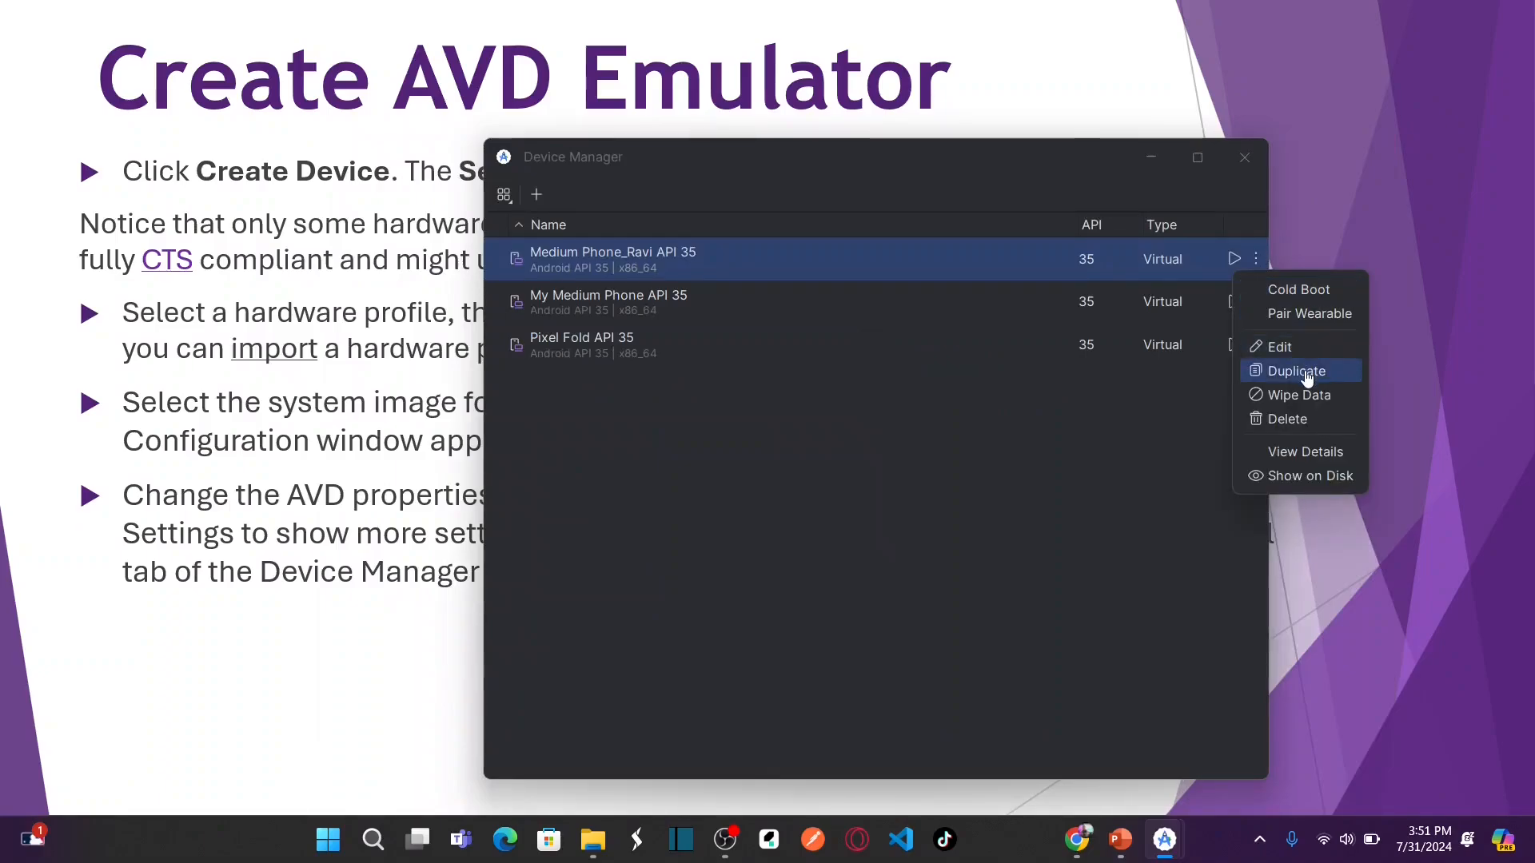
click(1328, 453)
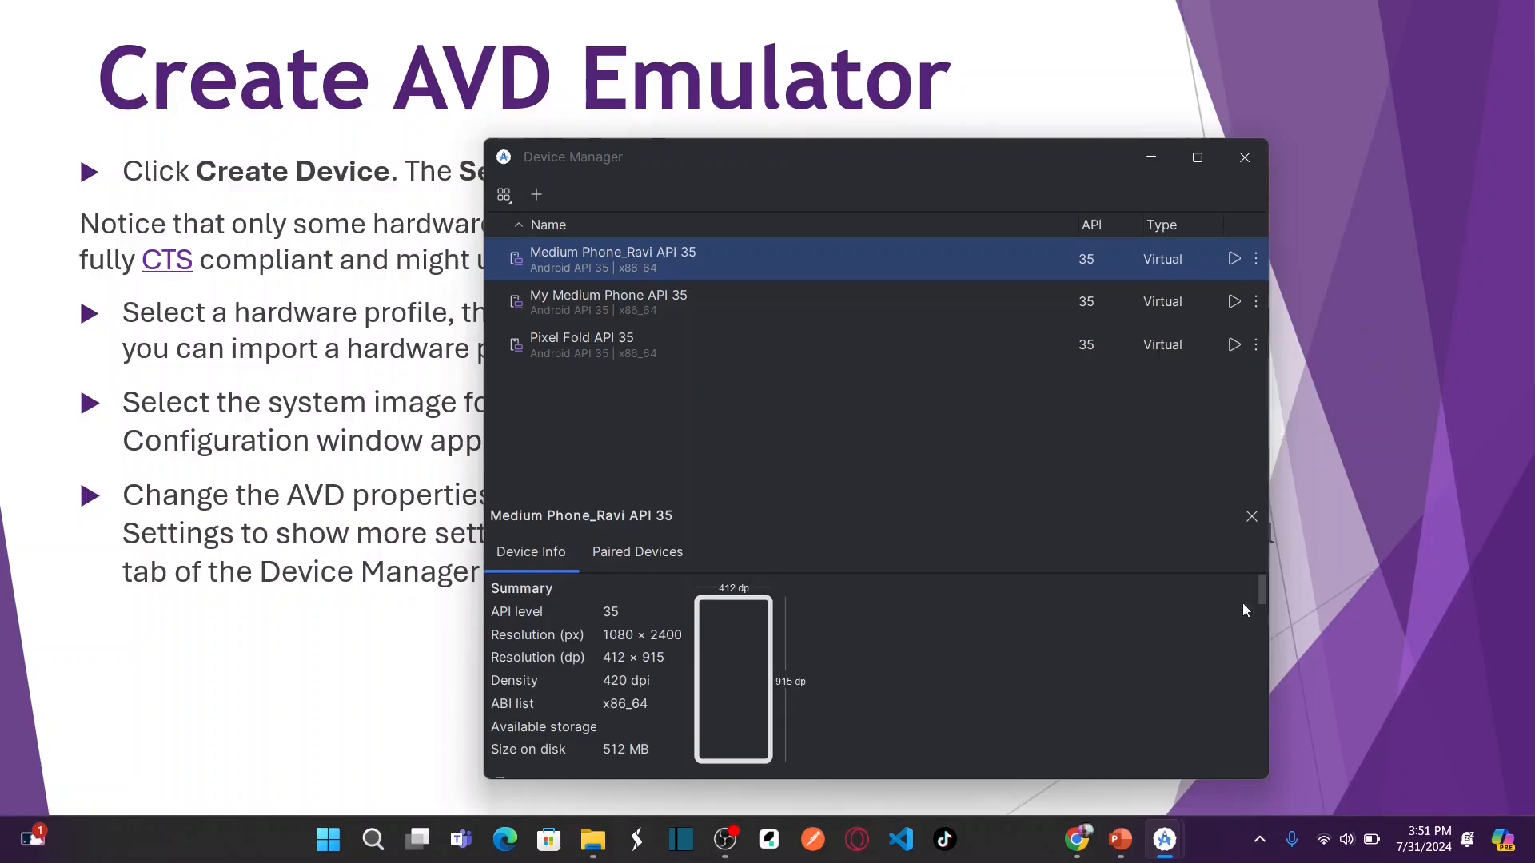
drag(1263, 590, 1261, 547)
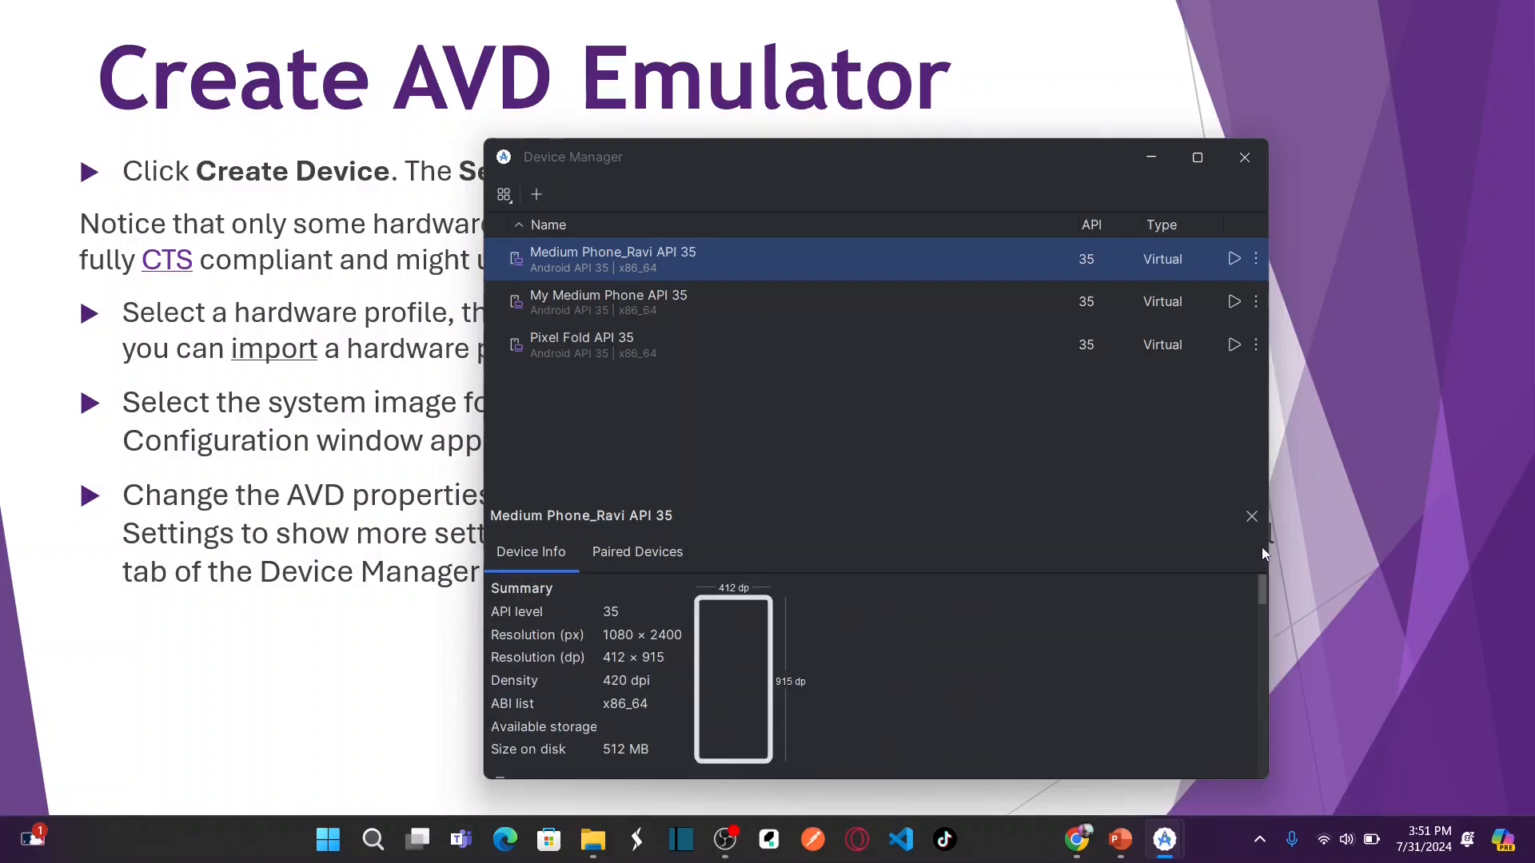
- Launch the new virtual device's emulator and rotate its screen to landscape and back to portrait
click(1235, 260)
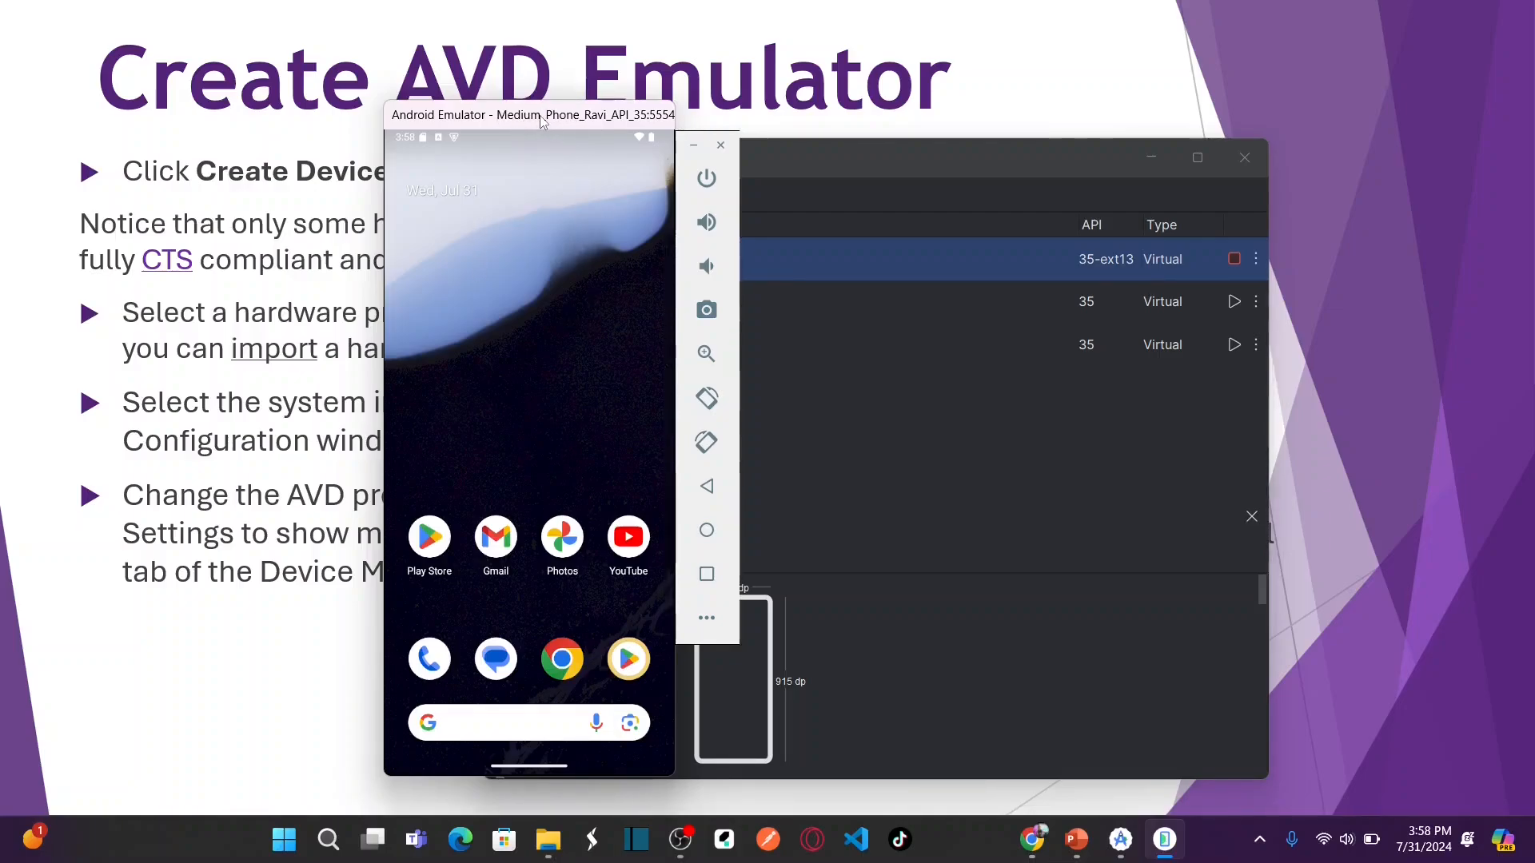
drag(541, 122, 514, 116)
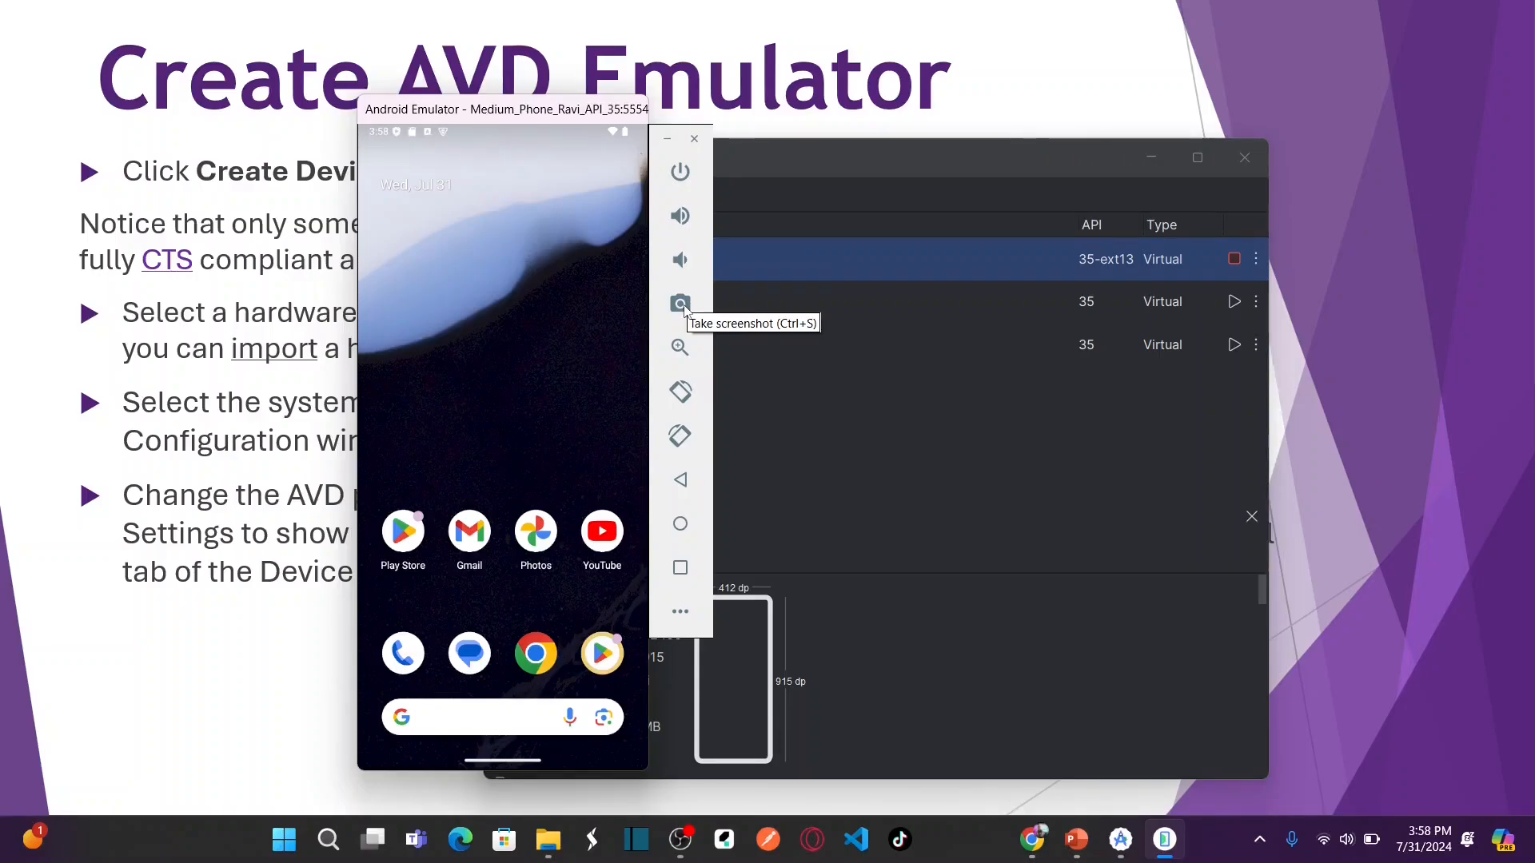
click(682, 391)
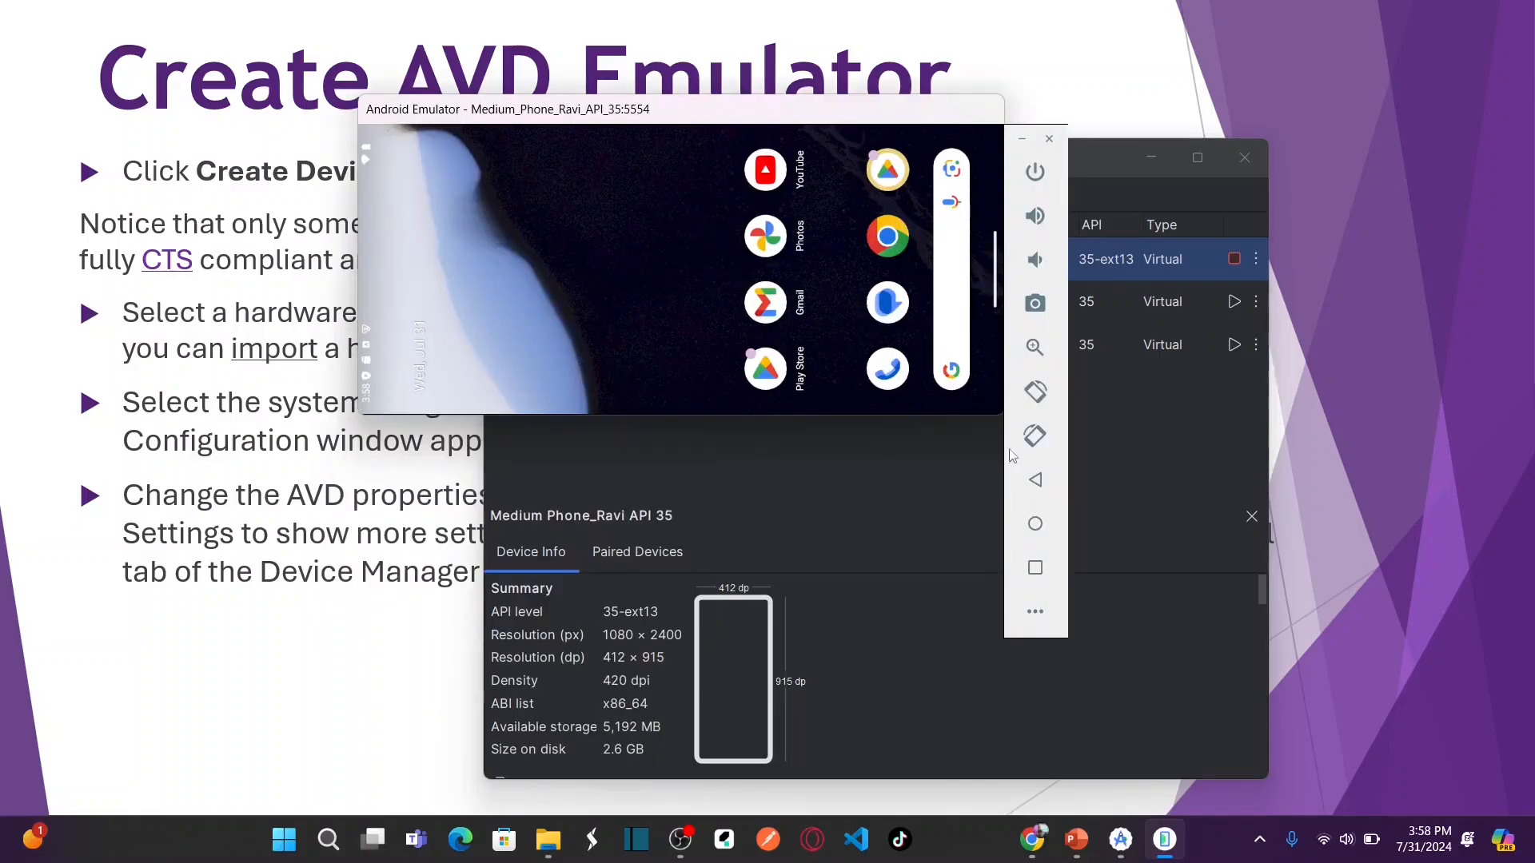
click(1038, 445)
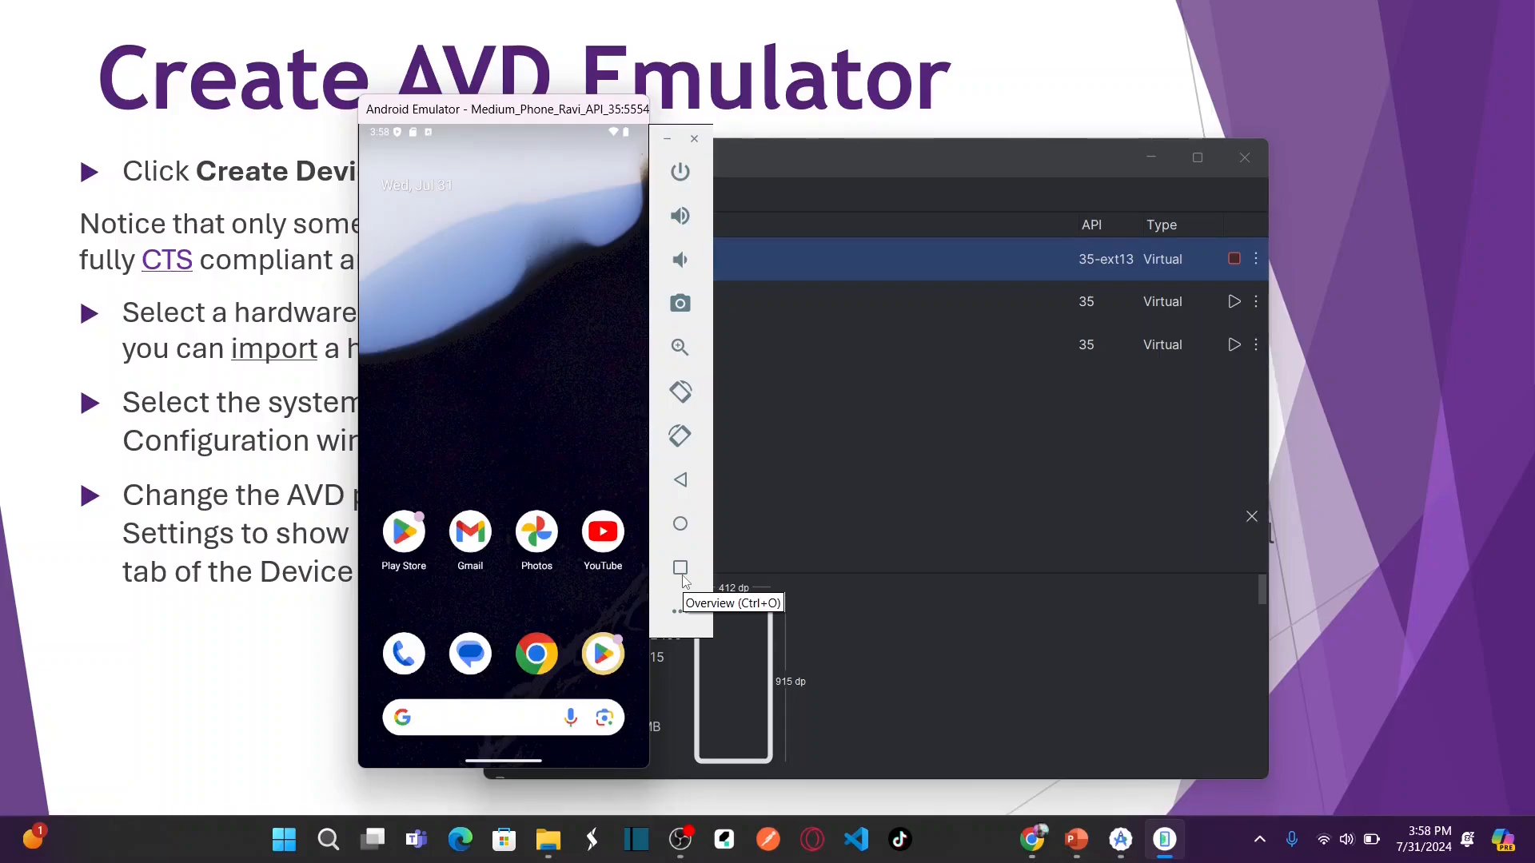
- Look at the Displays page of the emulator's extended controls, then open the Play Store and go back to the home screen
click(686, 615)
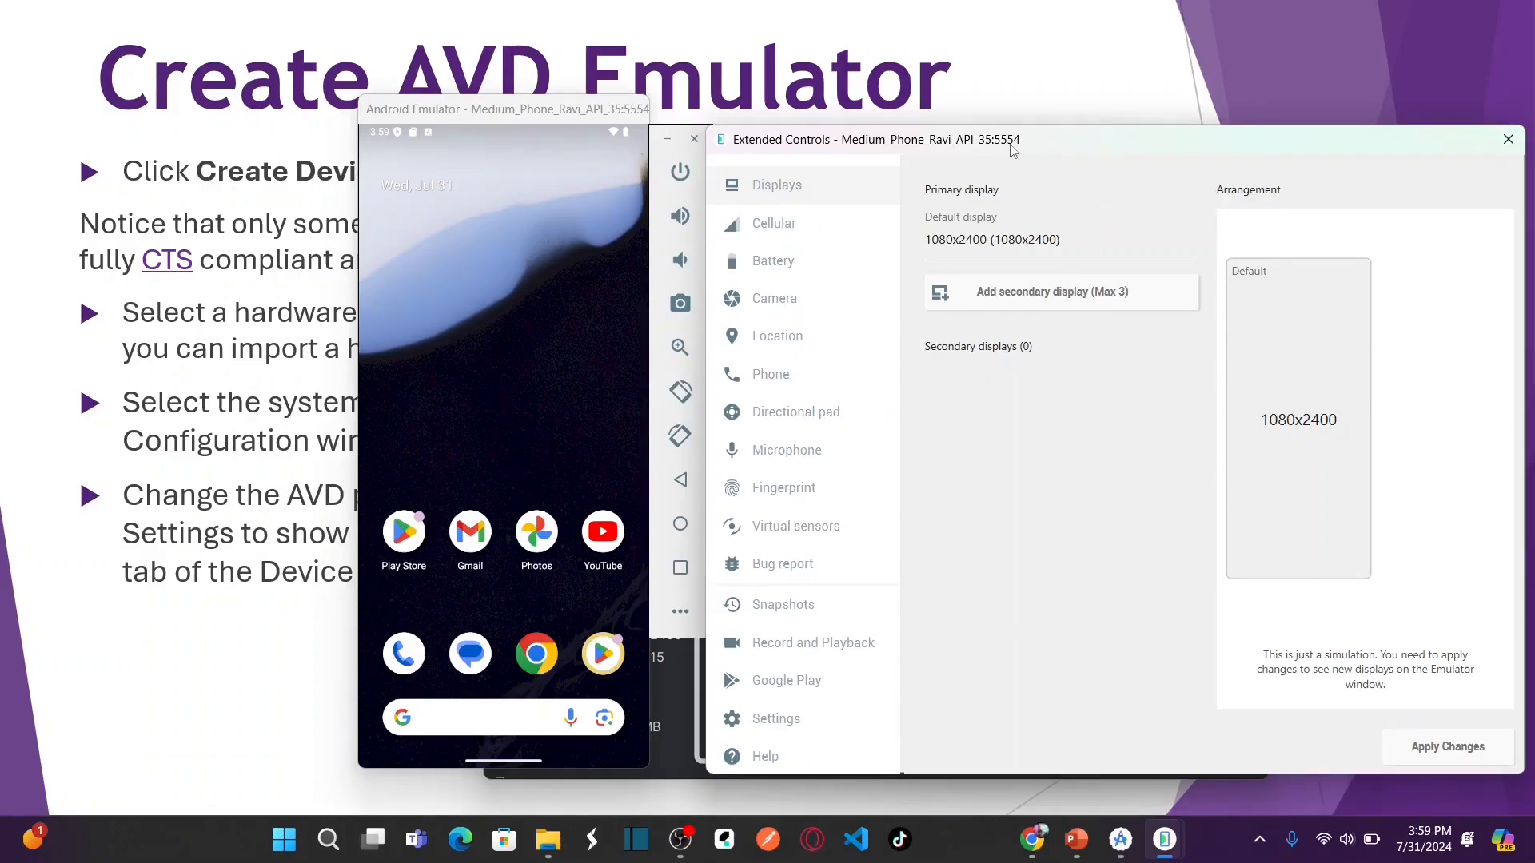
drag(1012, 144, 925, 141)
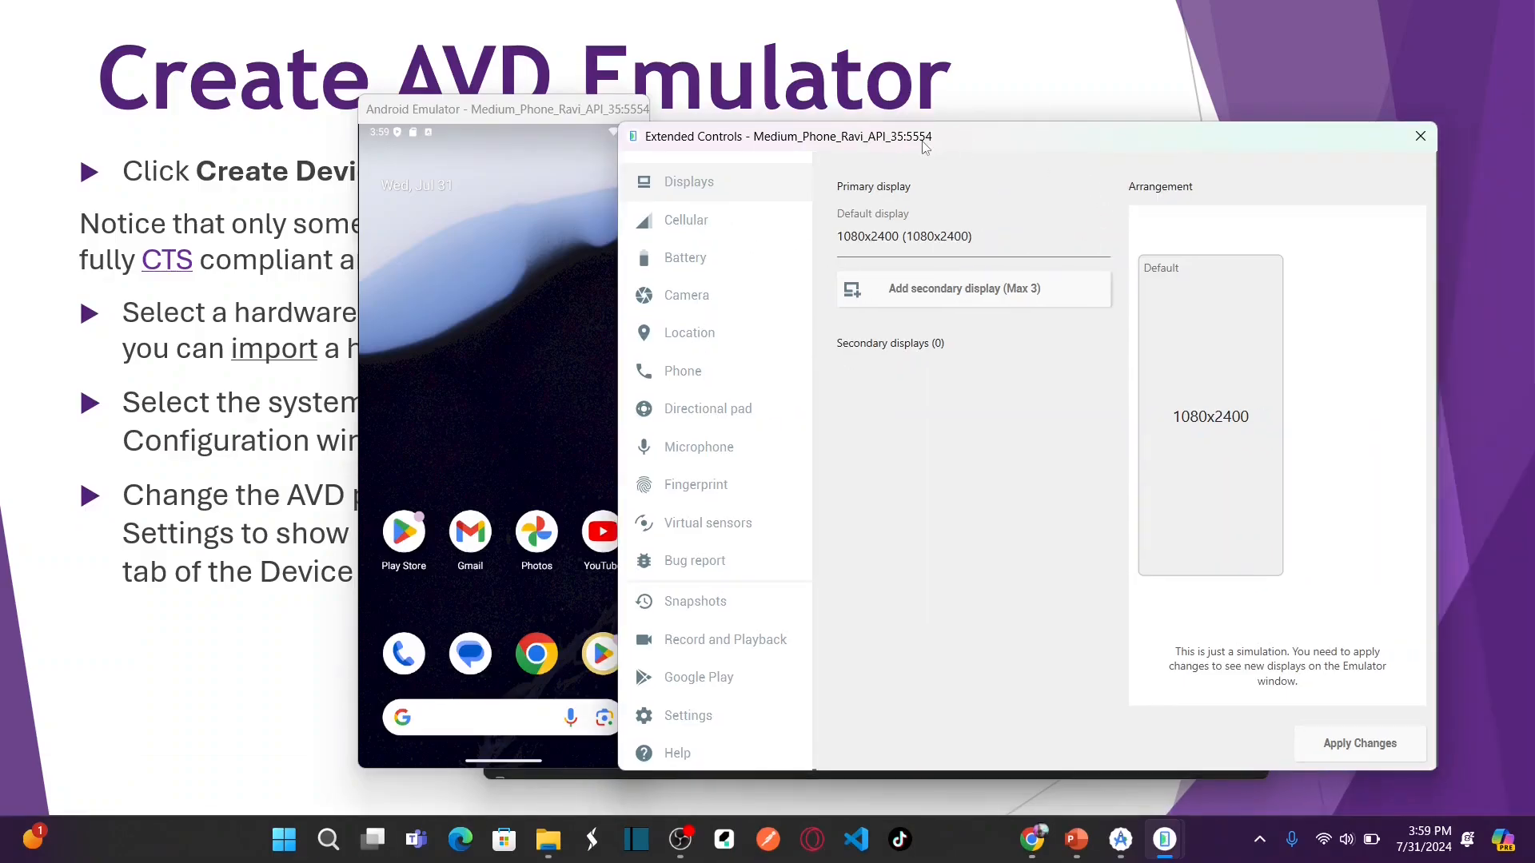
click(1420, 136)
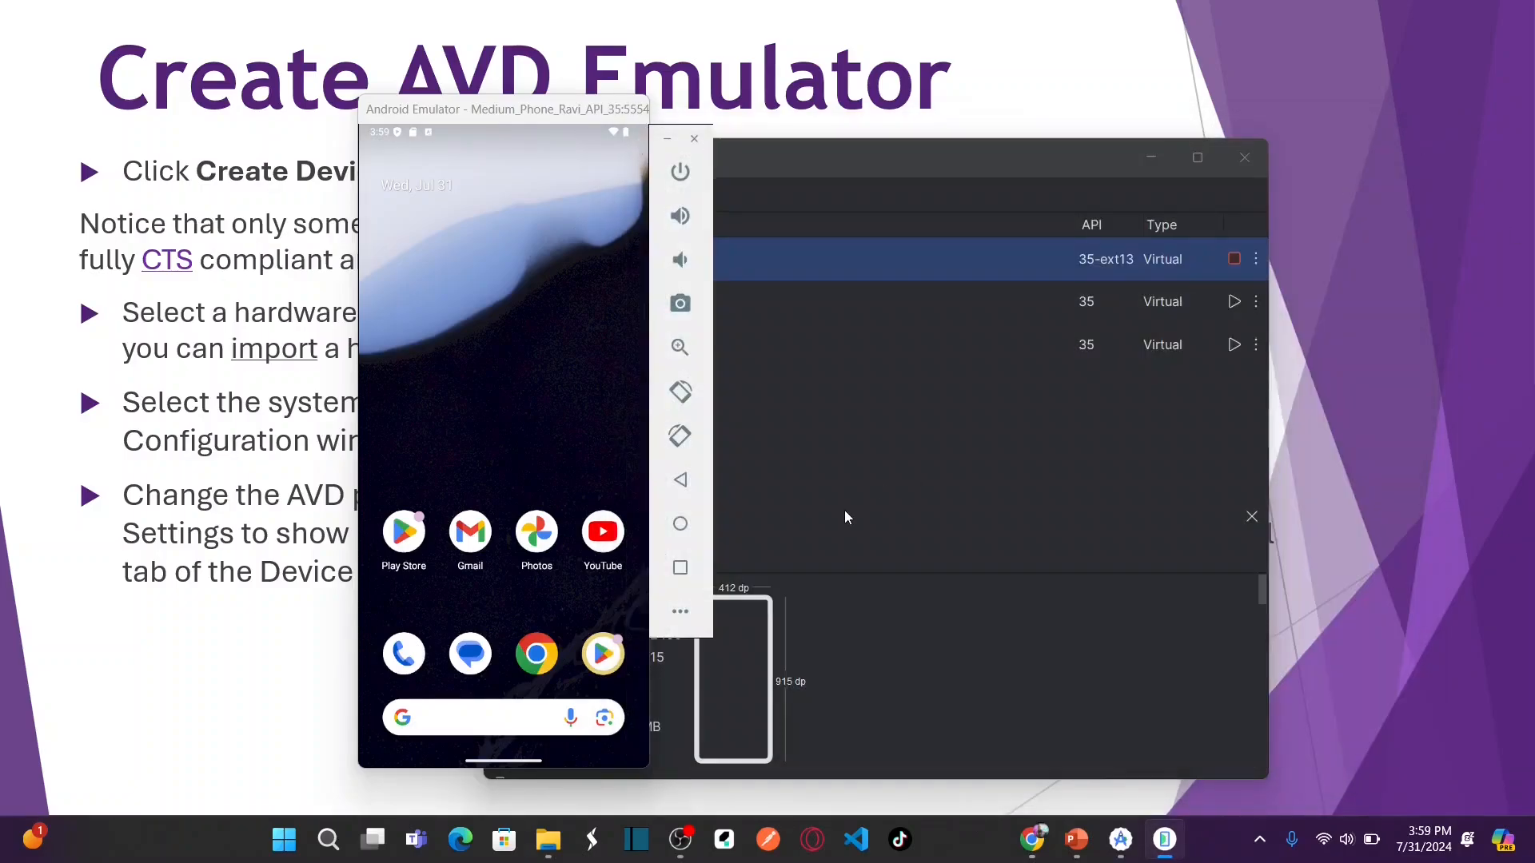
click(413, 546)
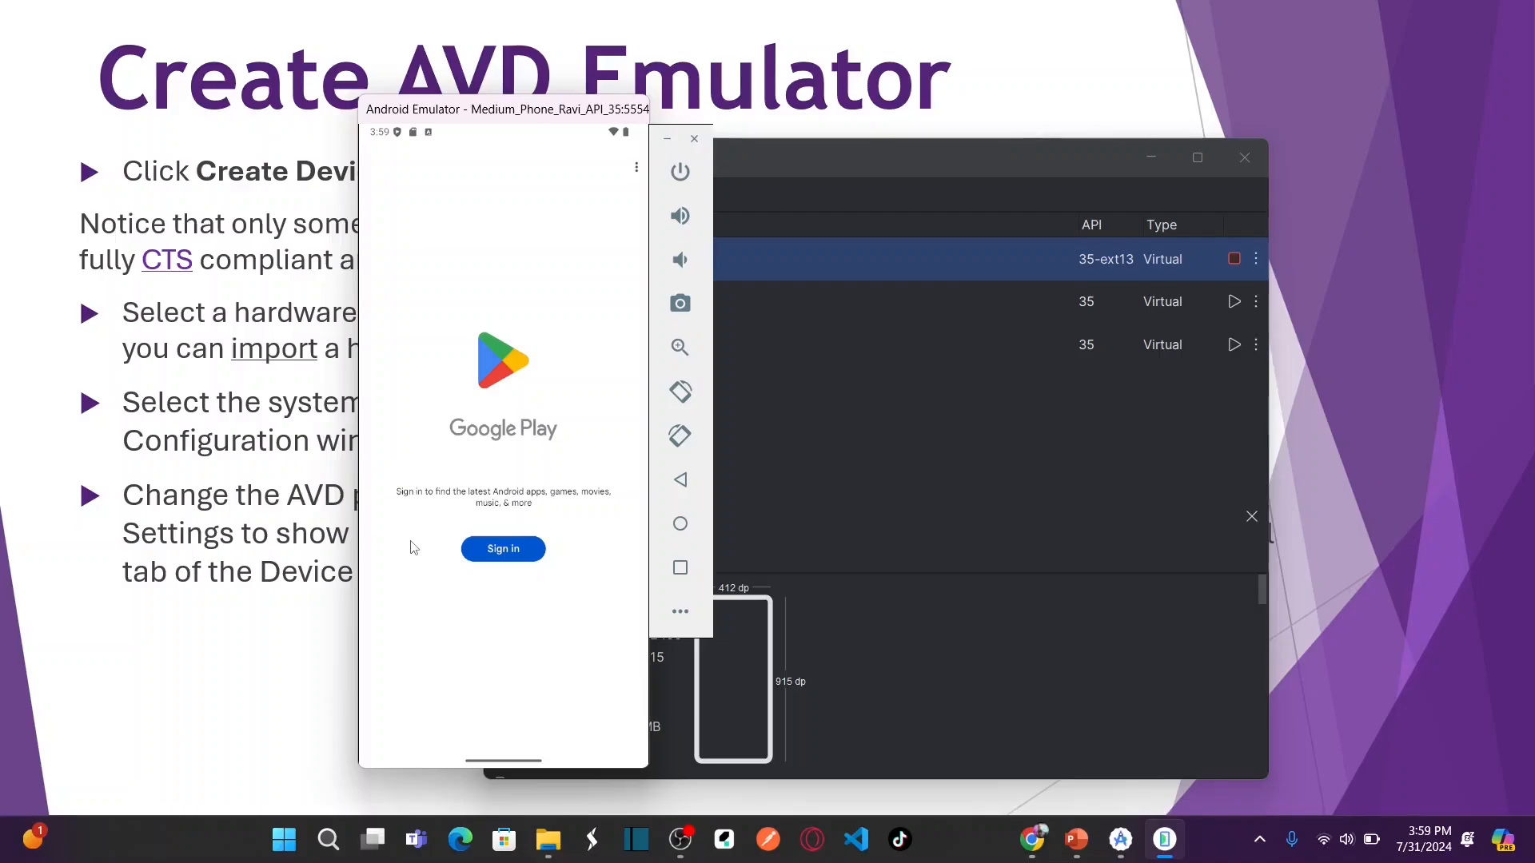
click(682, 481)
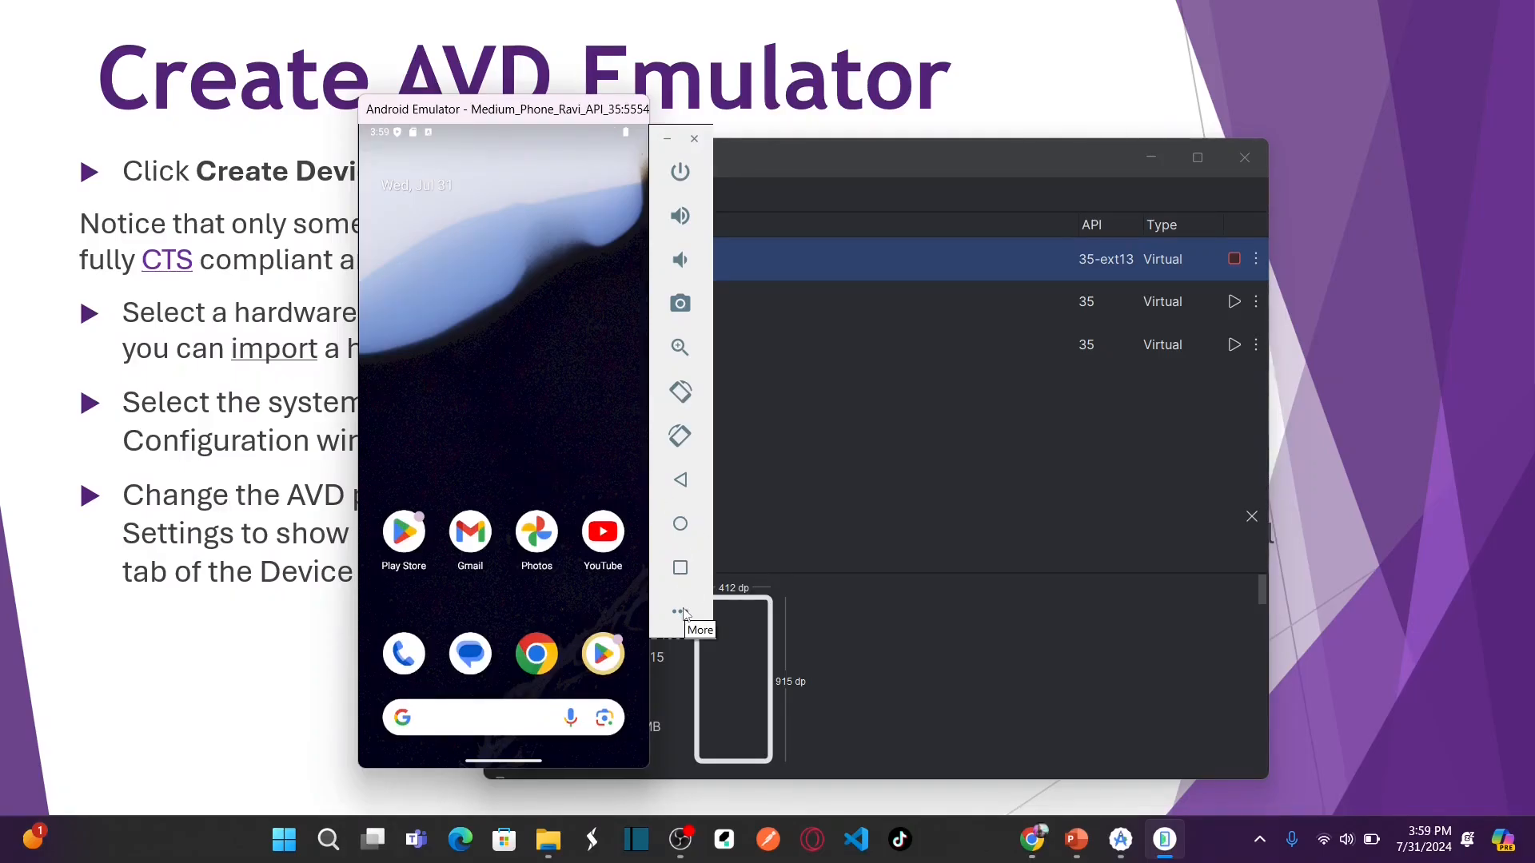
- Request a Google Play services update from the emulator's extended controls and close them
click(682, 613)
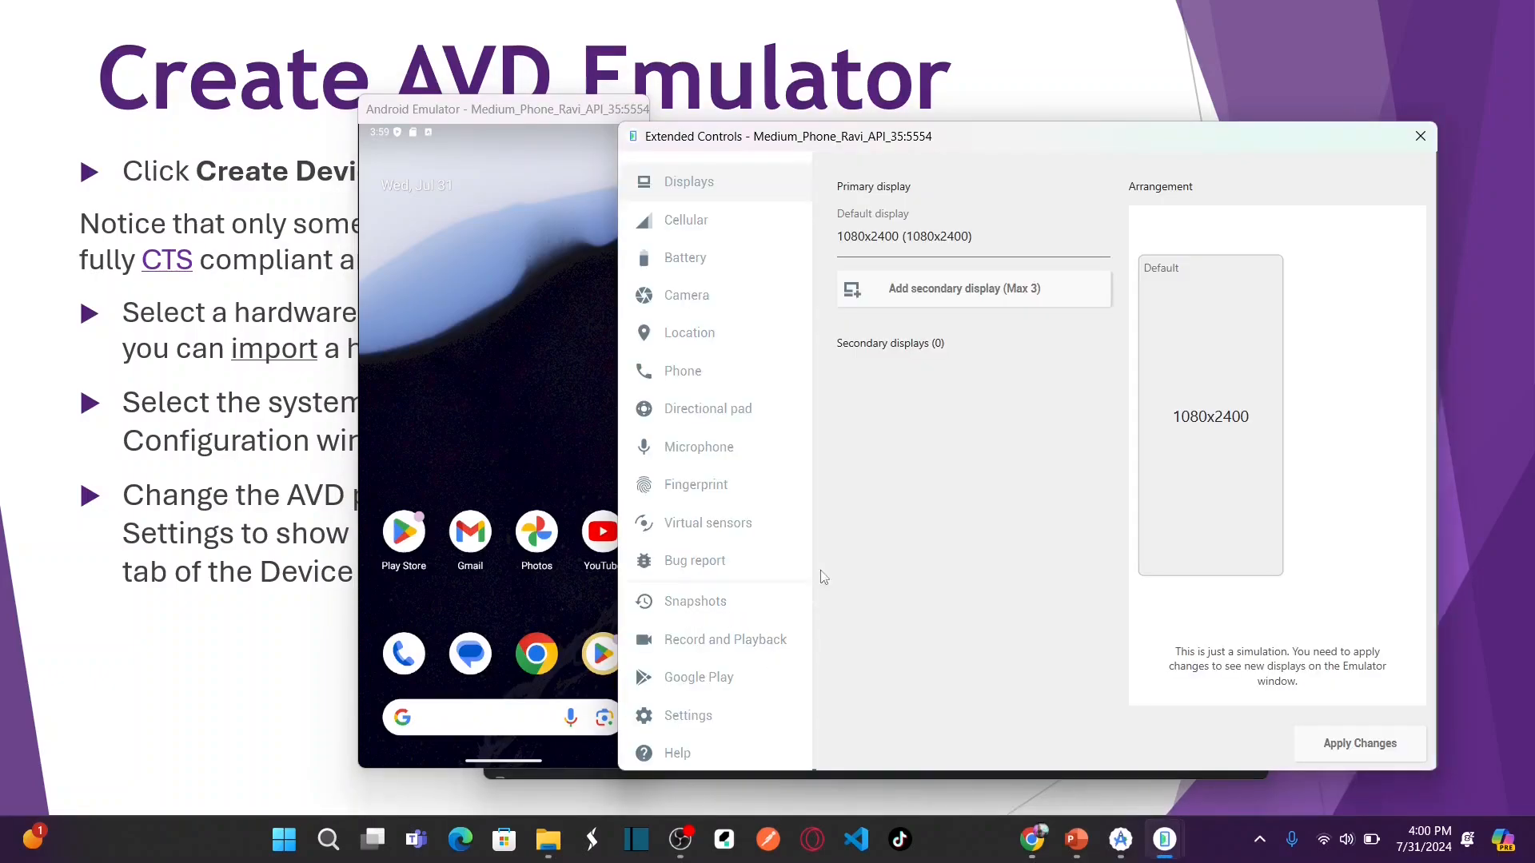
click(706, 686)
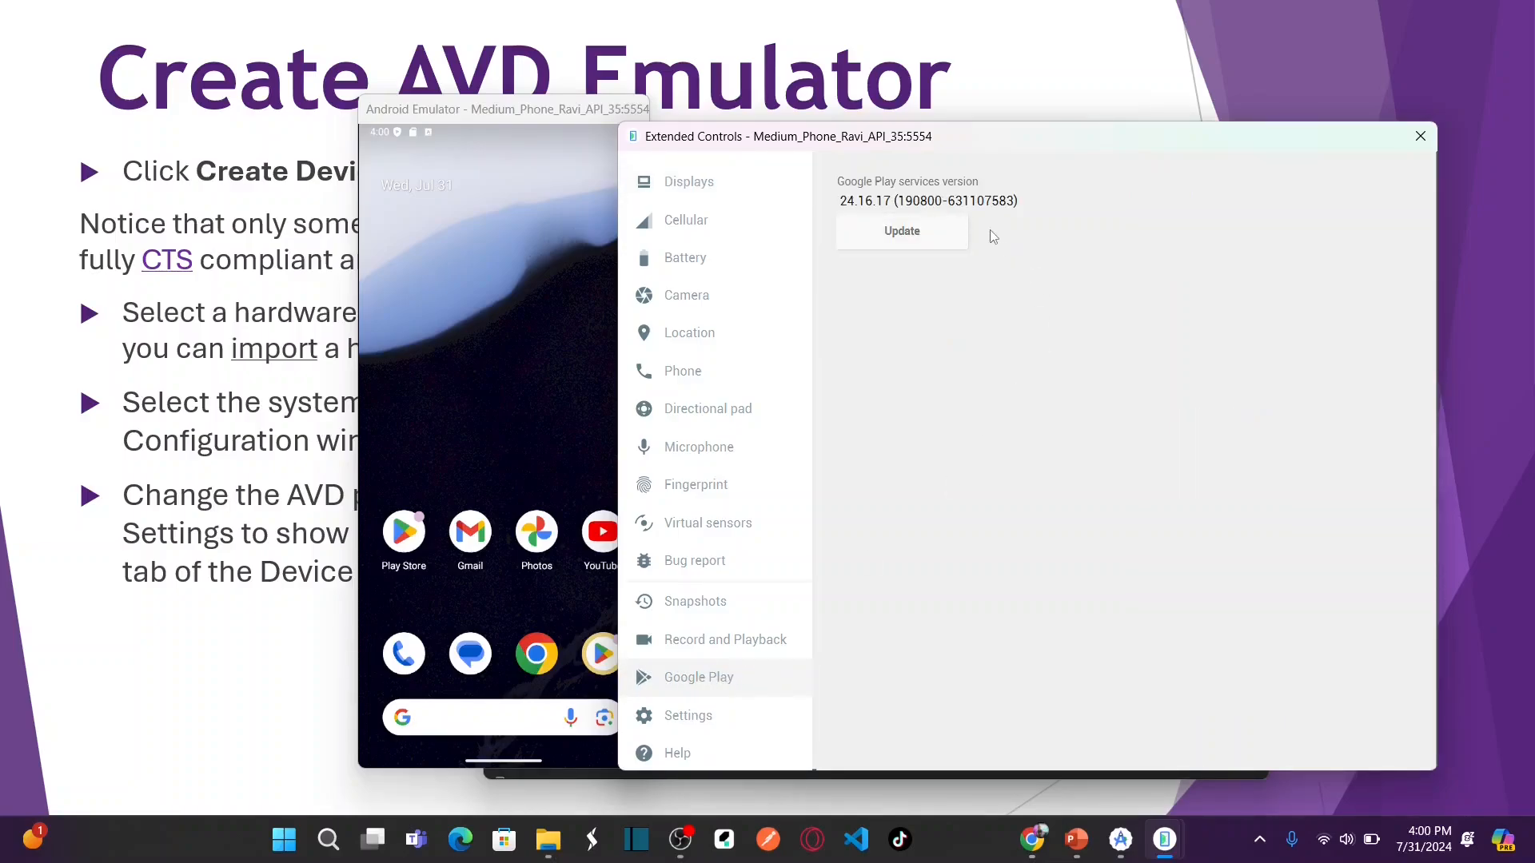
click(905, 241)
click(1420, 137)
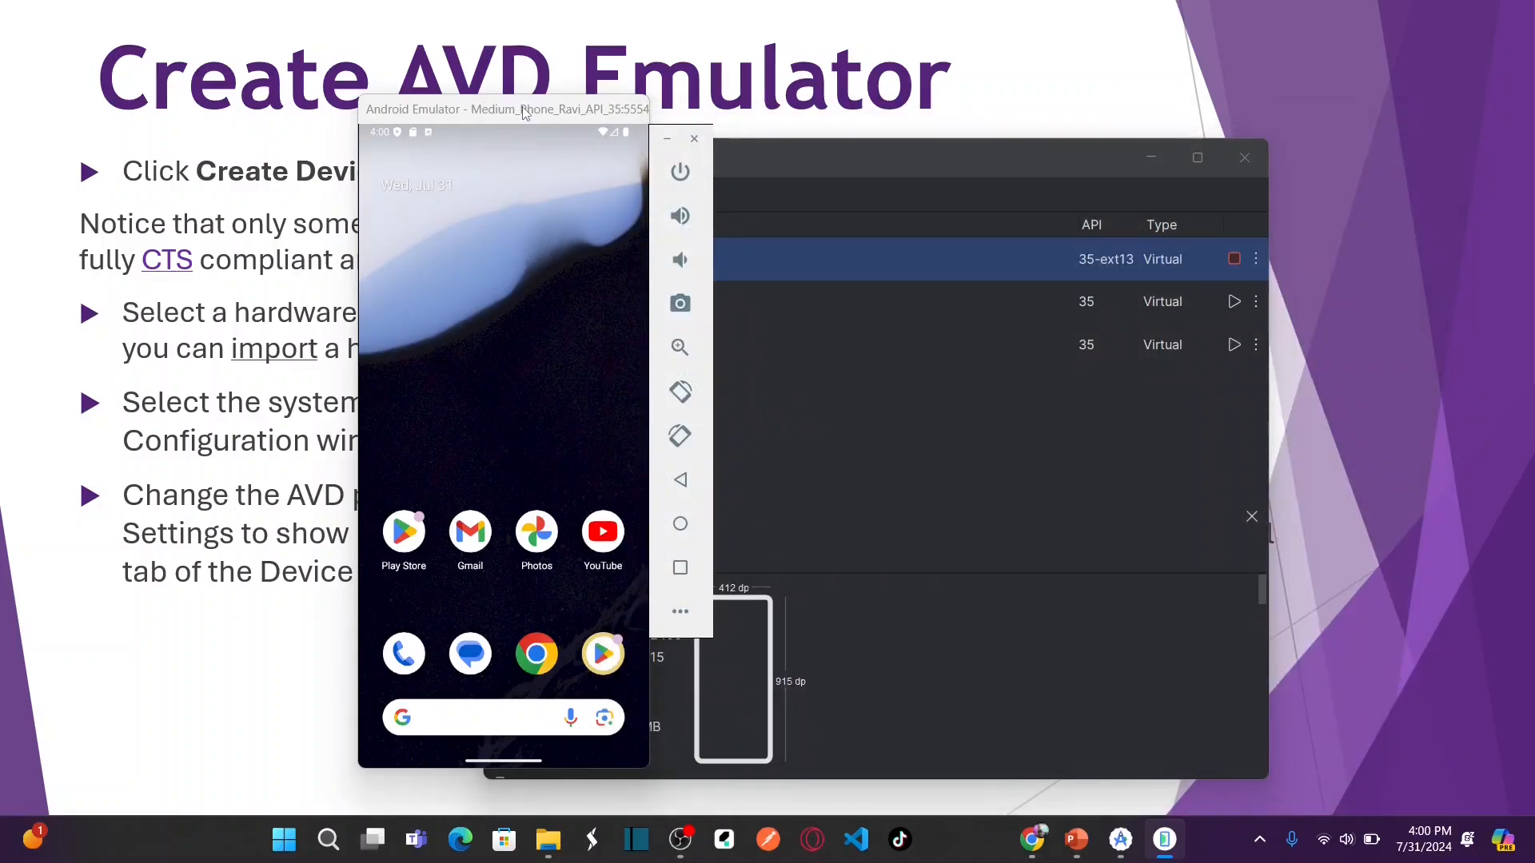
- Move the emulator window beside Device Manager, then stop and relaunch the new virtual device
drag(524, 112, 257, 97)
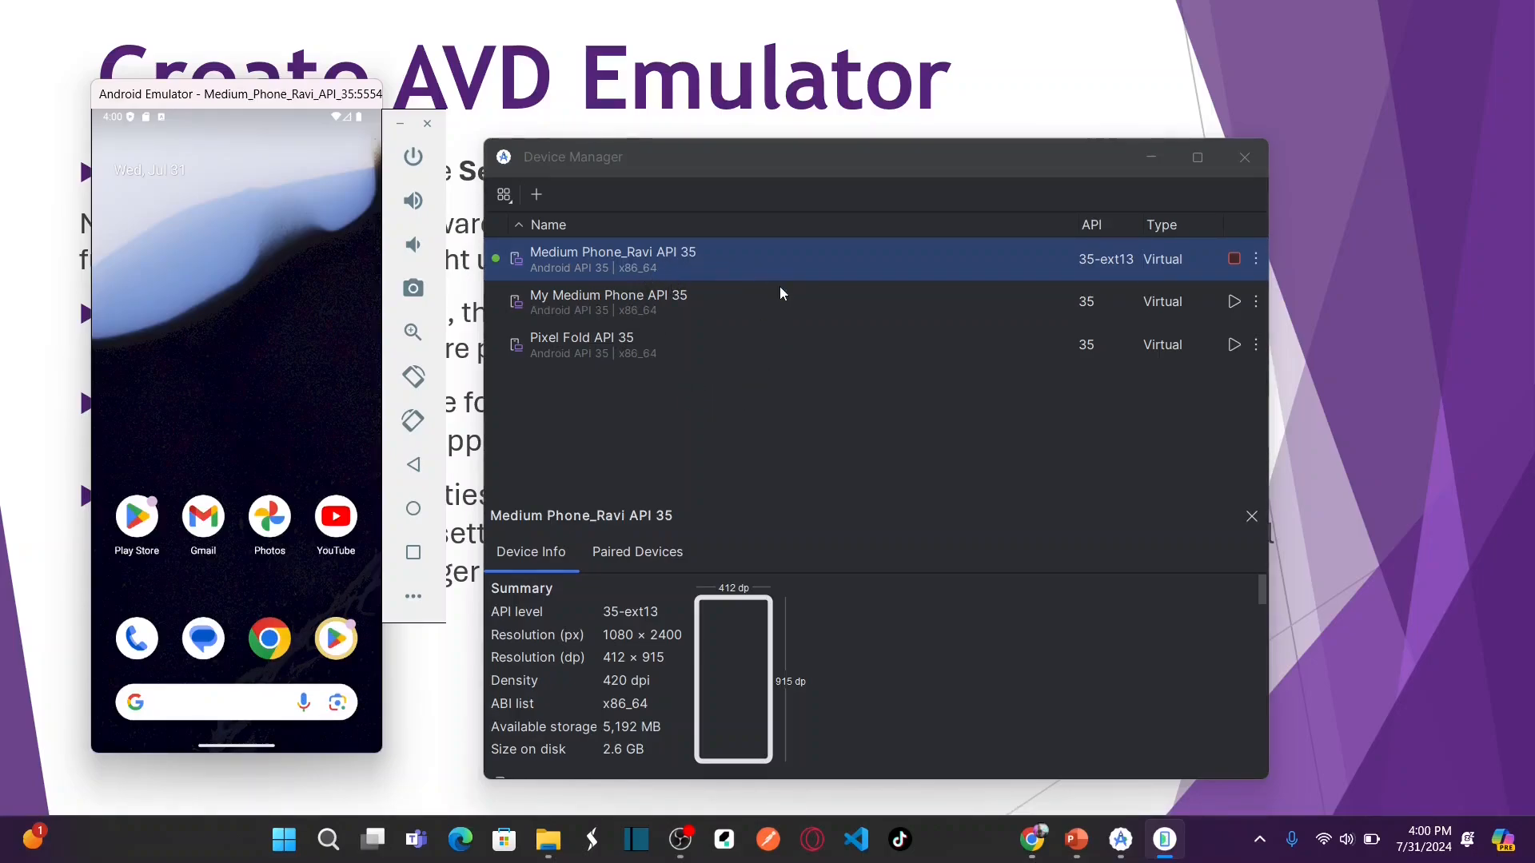
click(1234, 260)
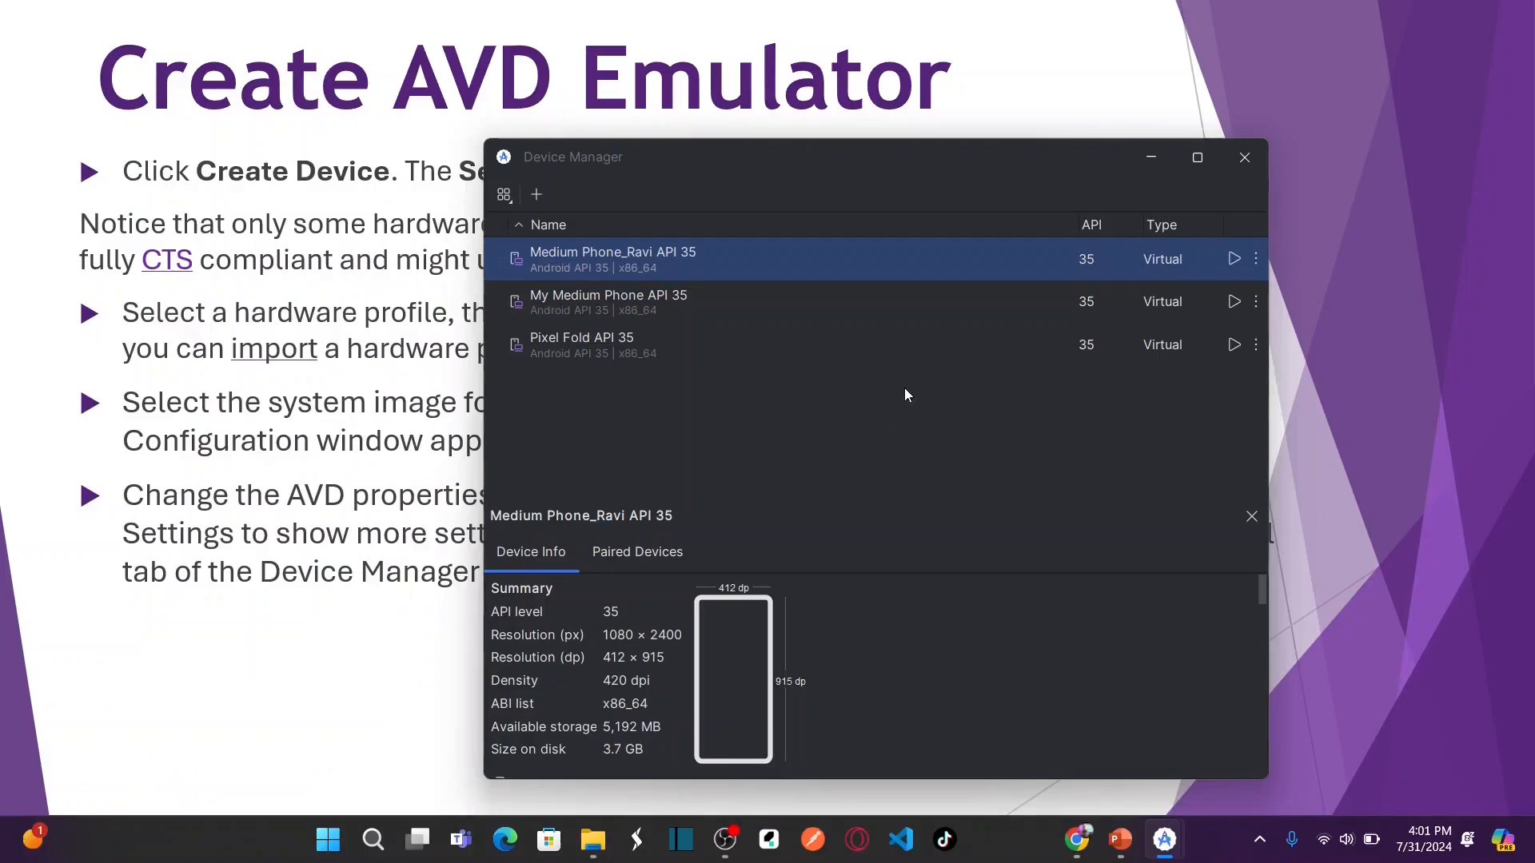
click(851, 312)
click(831, 265)
click(1234, 260)
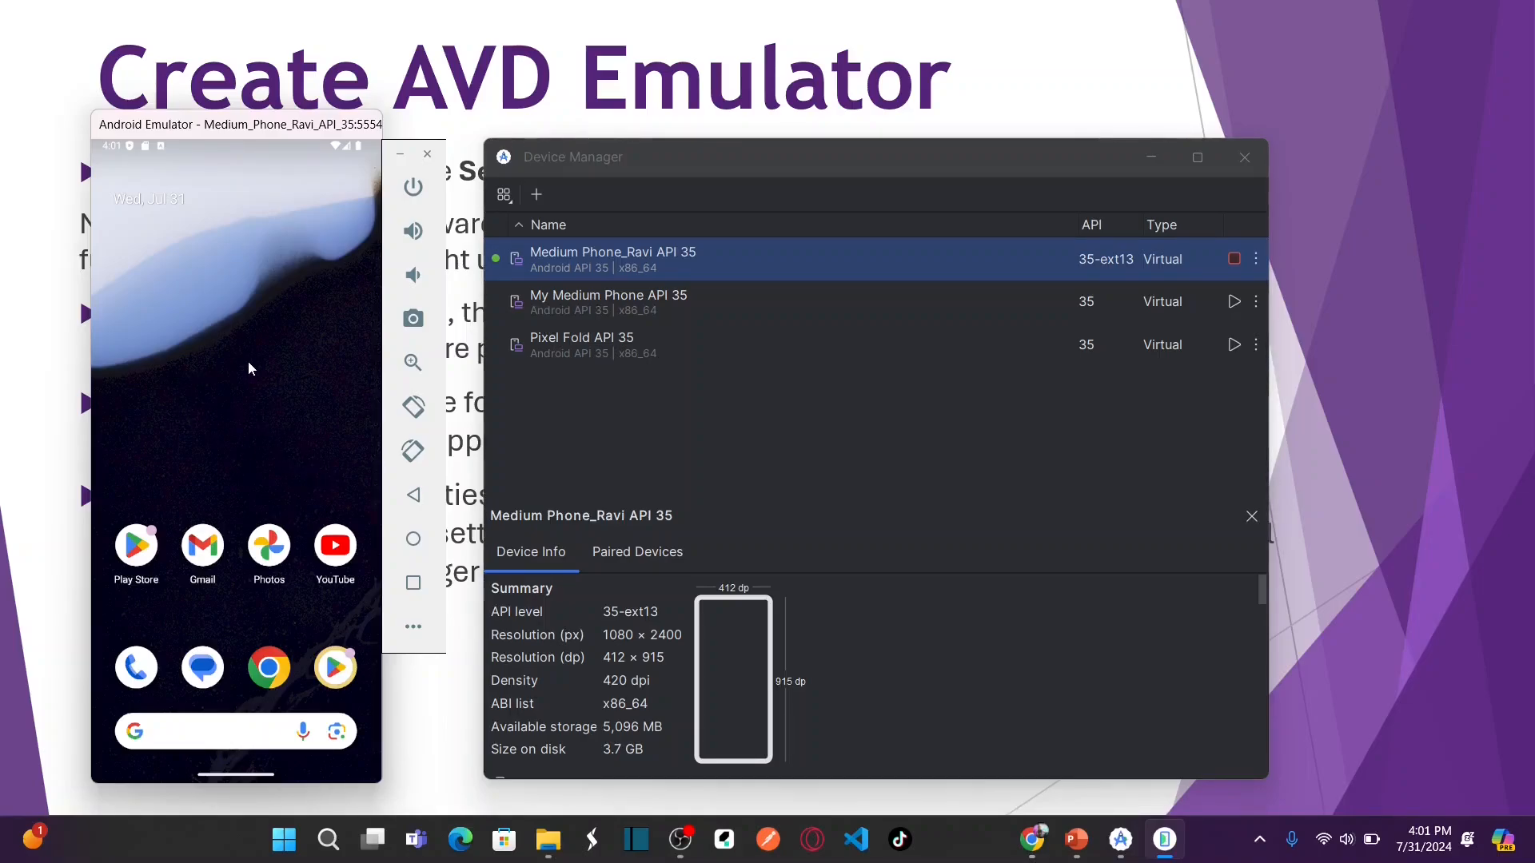
- Stop the running virtual device and close Device Manager and Android Studio to return to the PowerPoint slide show
click(1235, 259)
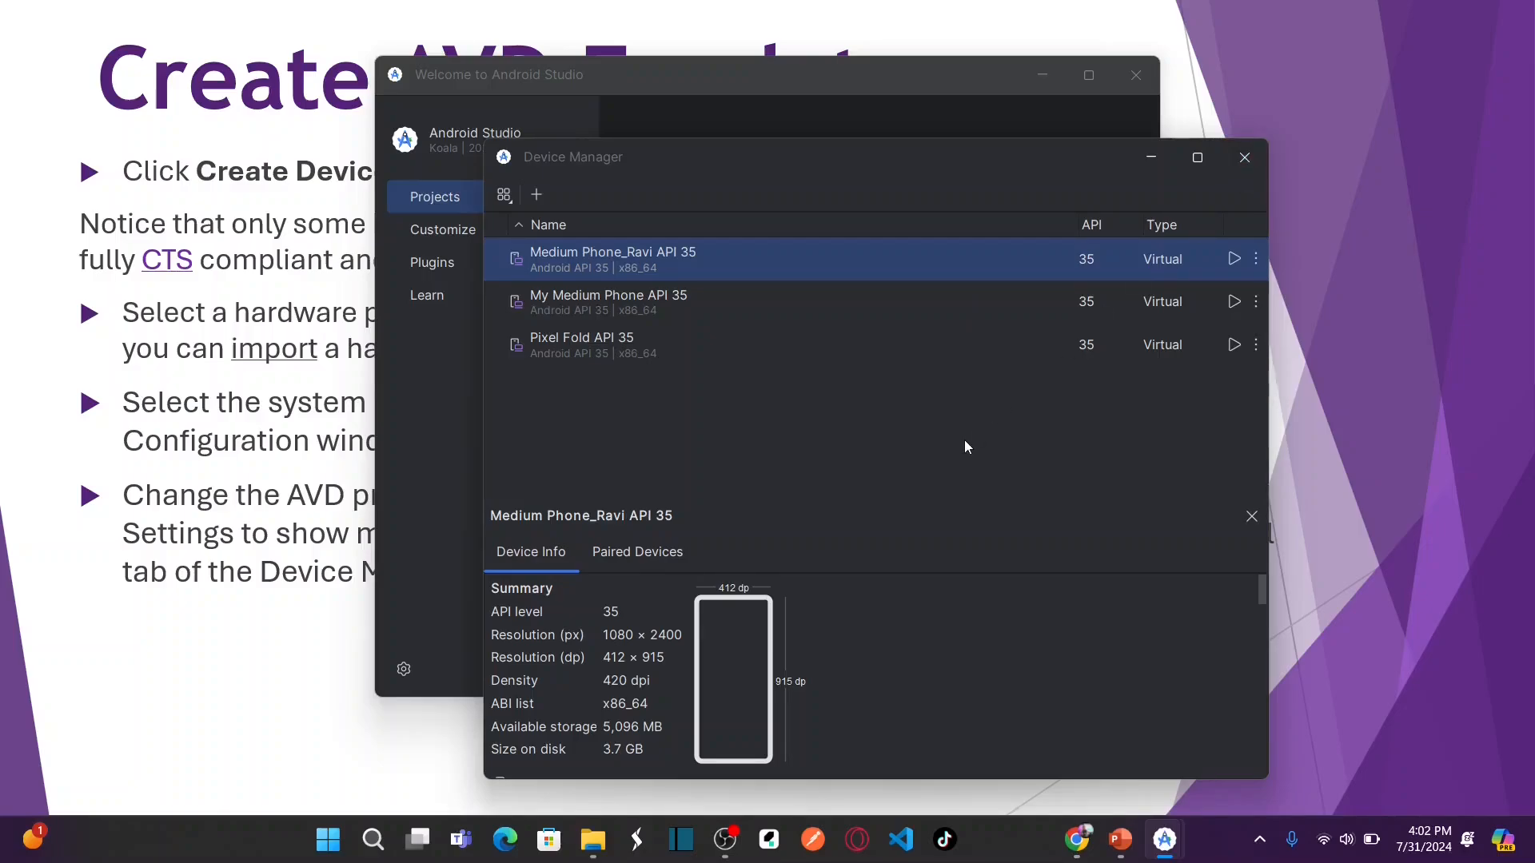
click(1245, 158)
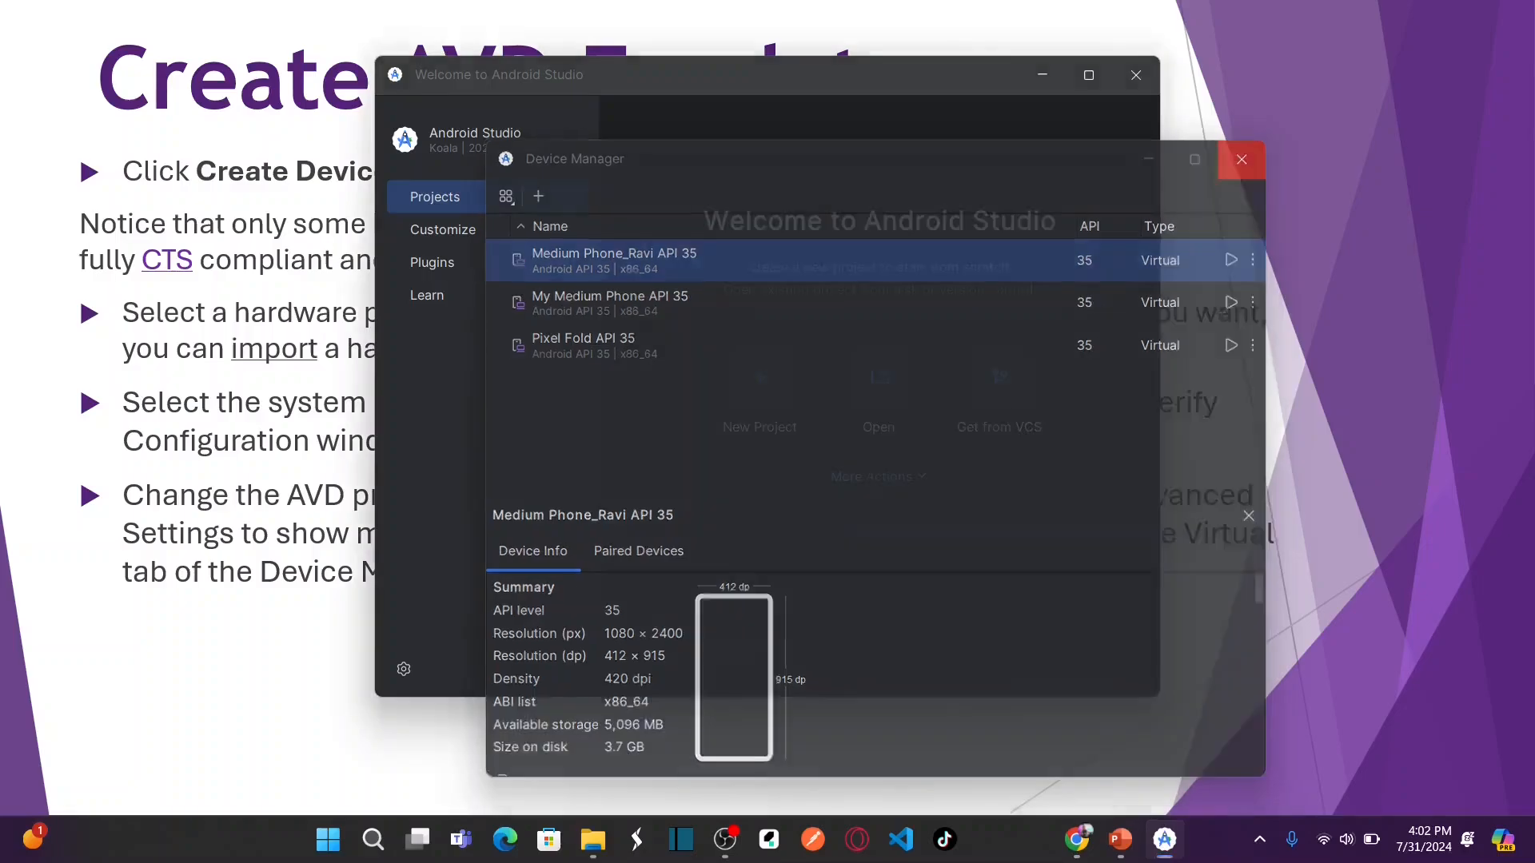
click(1143, 91)
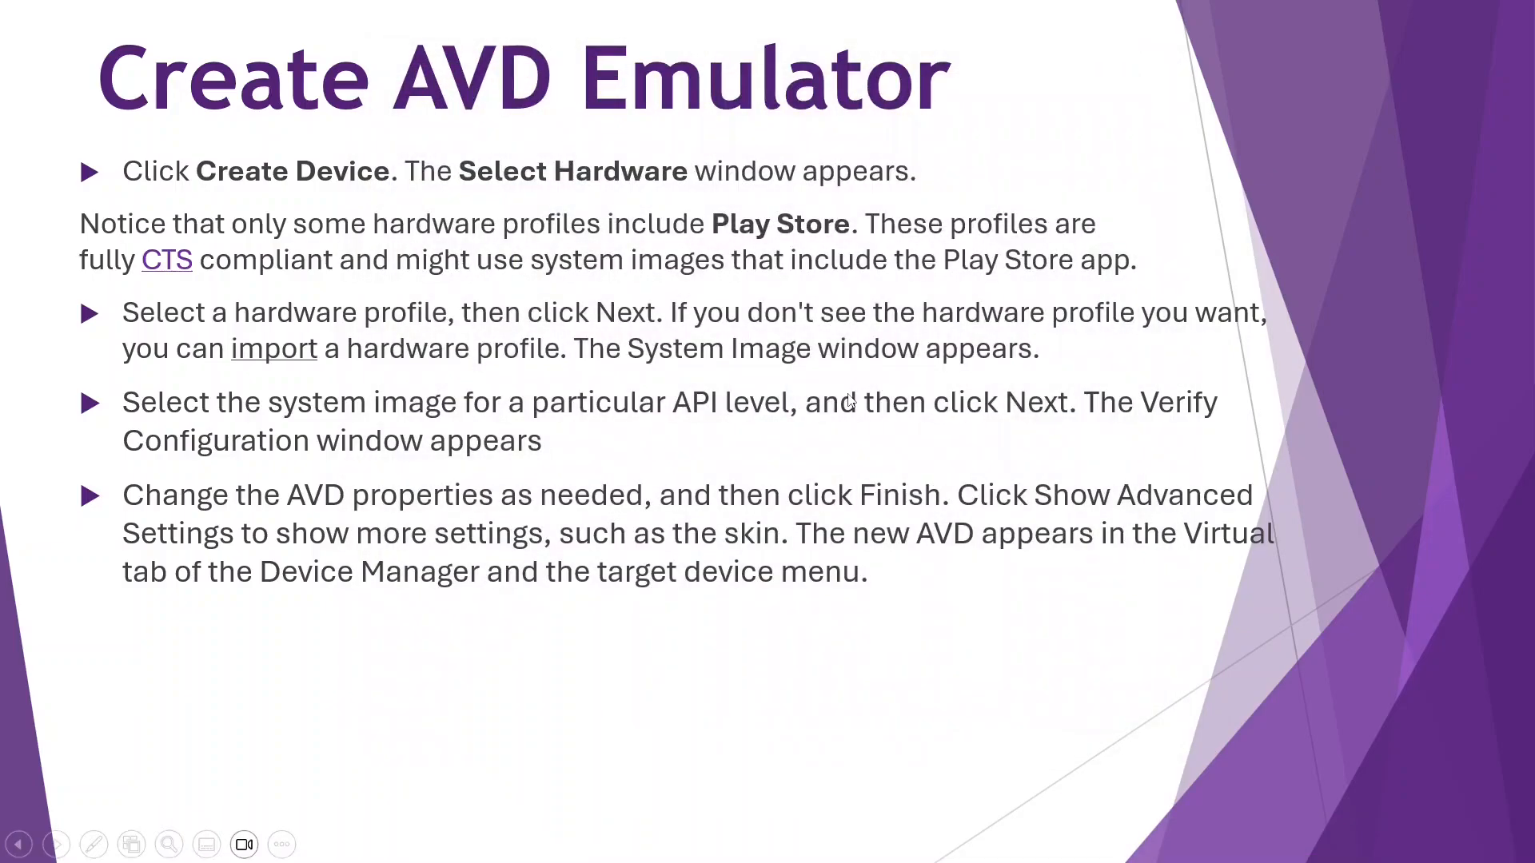